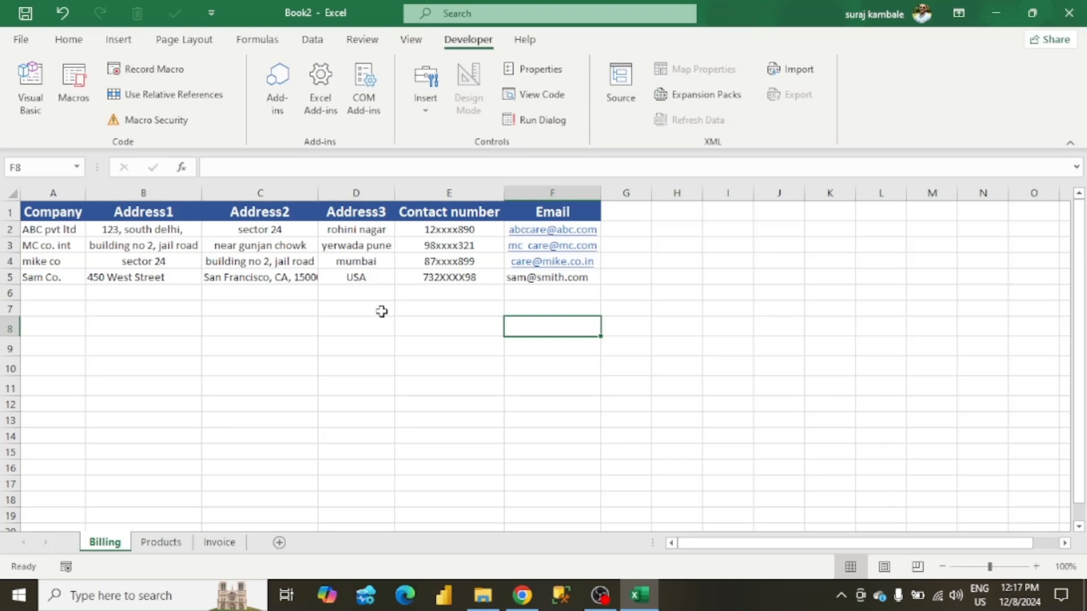
- Review the Products list with its tax rates and the layout of the Invoice sheet
left_click(165, 543)
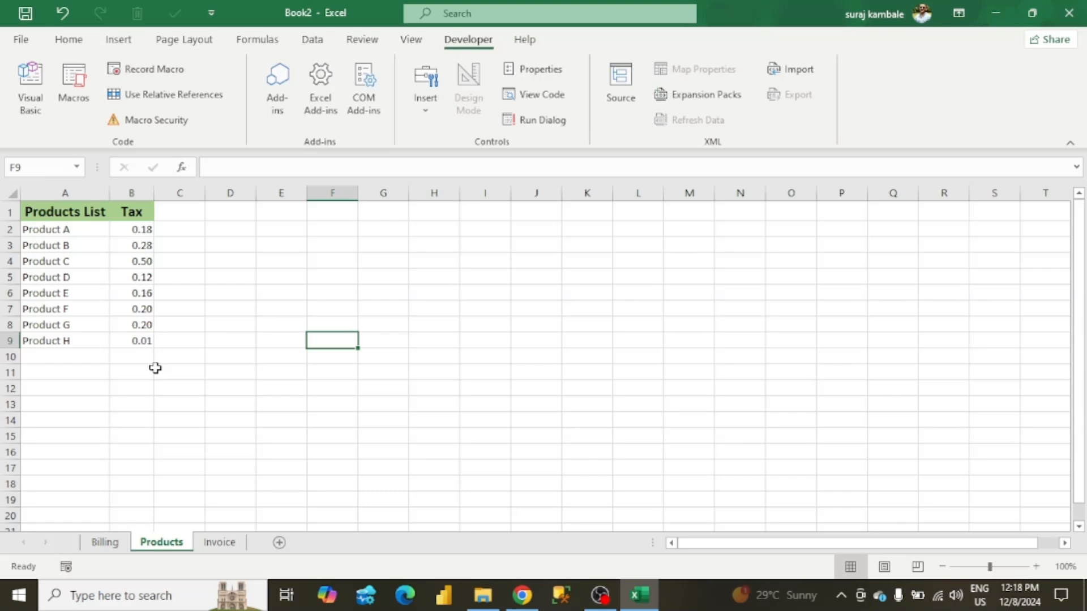
key("ctrl+Page_Down")
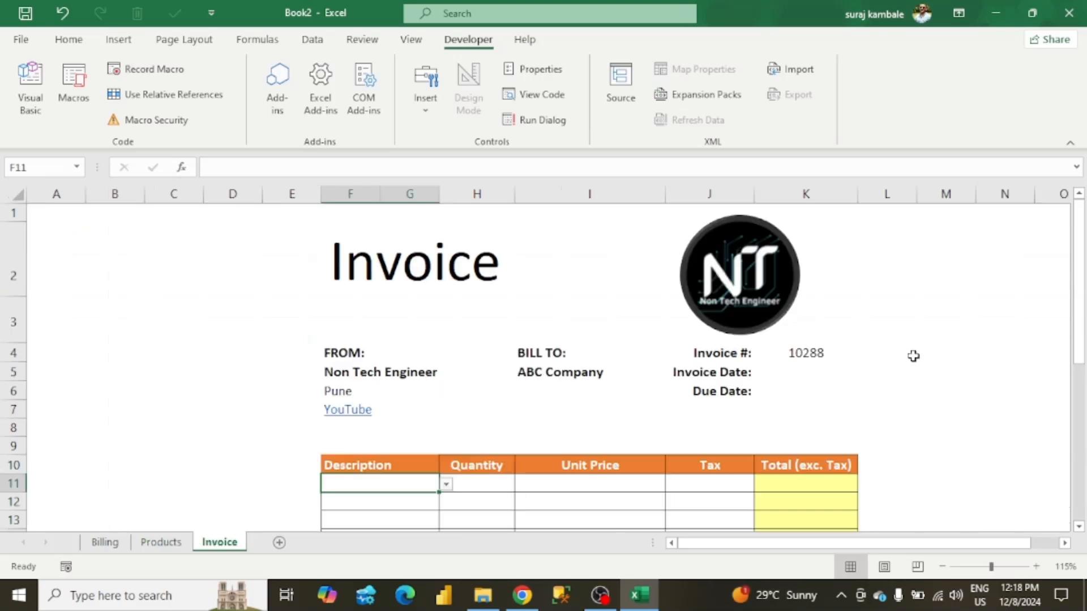
scroll(914, 356, "down", 6)
scroll(913, 356, "up", 5)
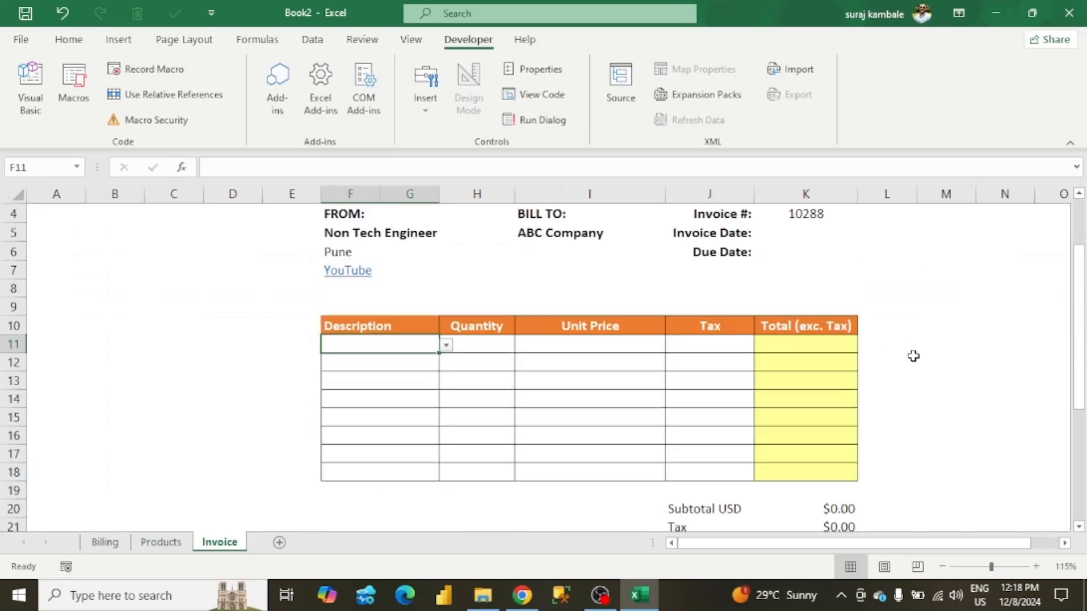
scroll(913, 356, "up", 1)
scroll(913, 356, "down", 1)
scroll(913, 357, "up", 1)
scroll(913, 356, "up", 1)
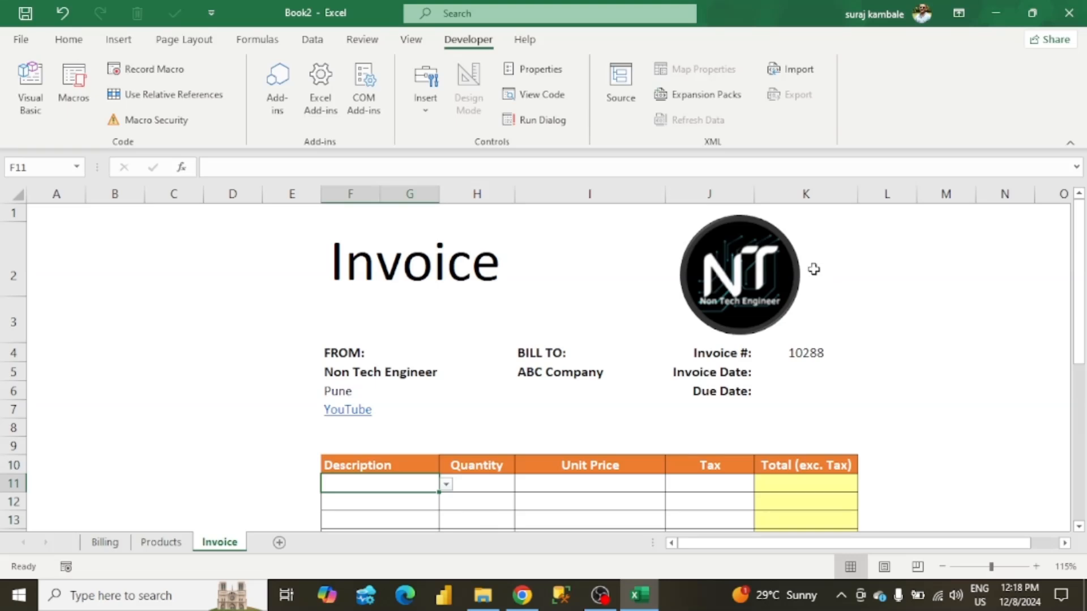
- Insert the channels4_profile picture from the Downloads folder into the Invoice sheet
mouse_move(792, 295)
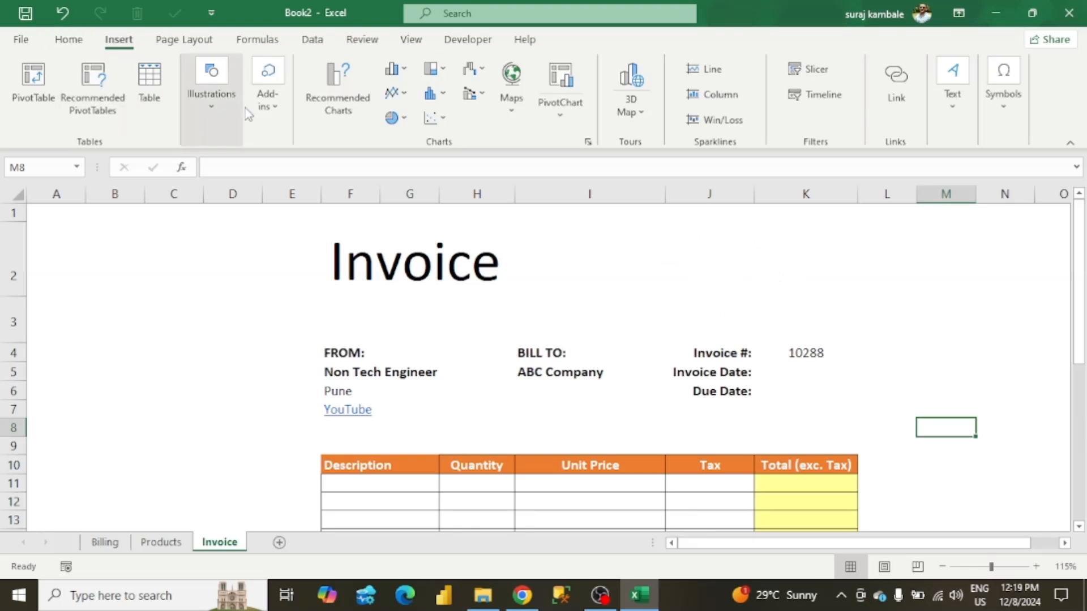
left_click(211, 104)
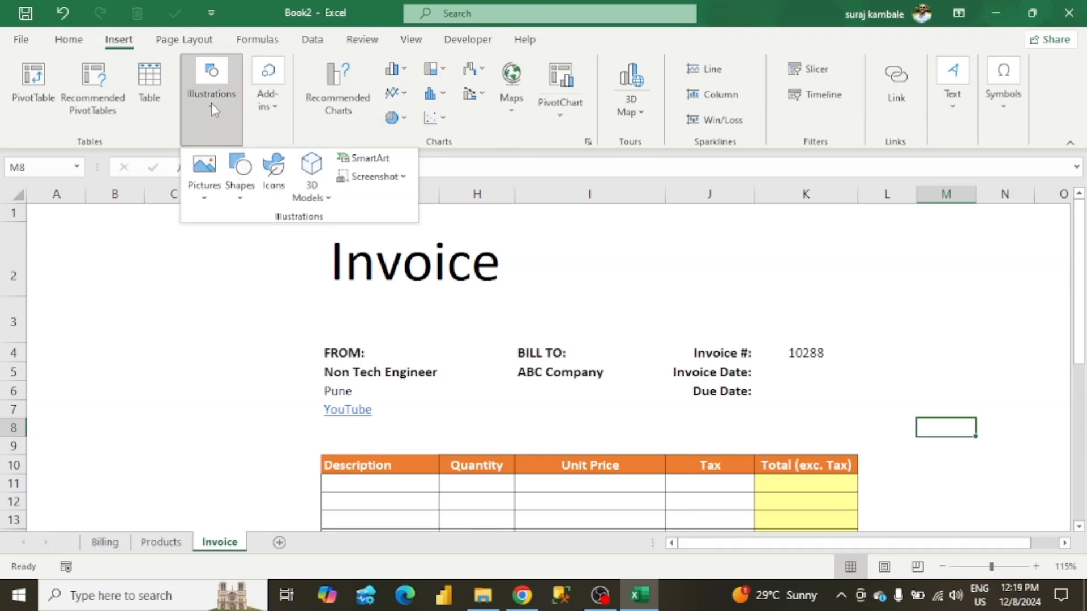
left_click(199, 177)
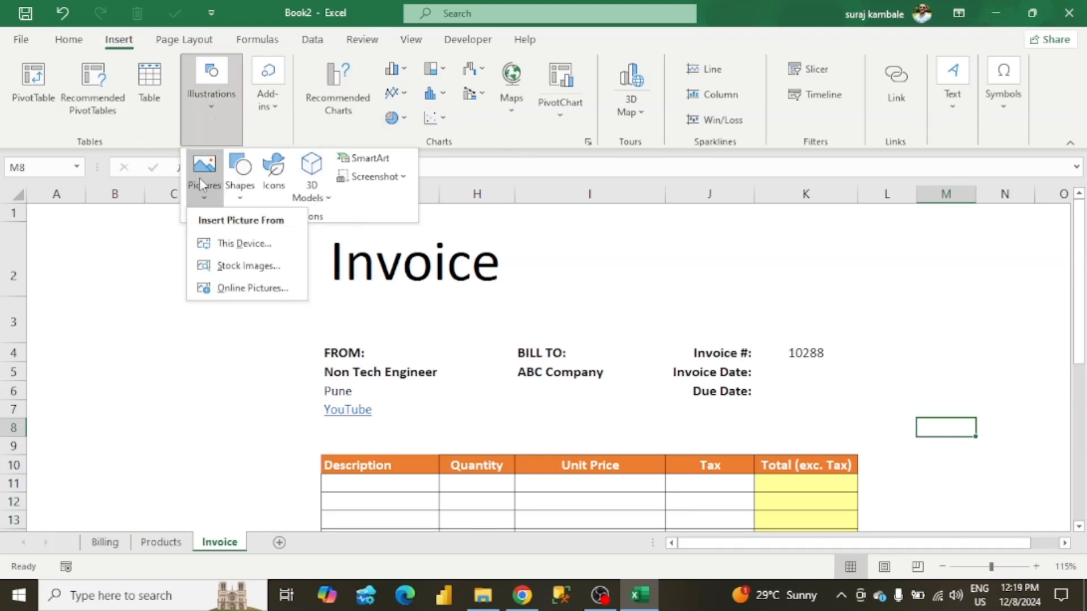
left_click(246, 244)
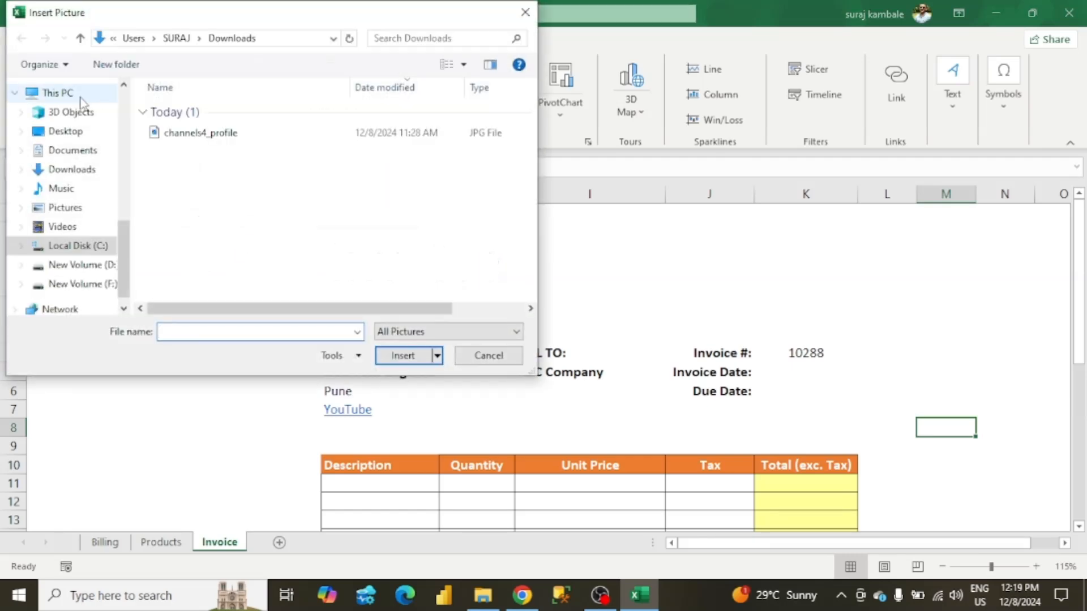
scroll(75, 163, "up", 8)
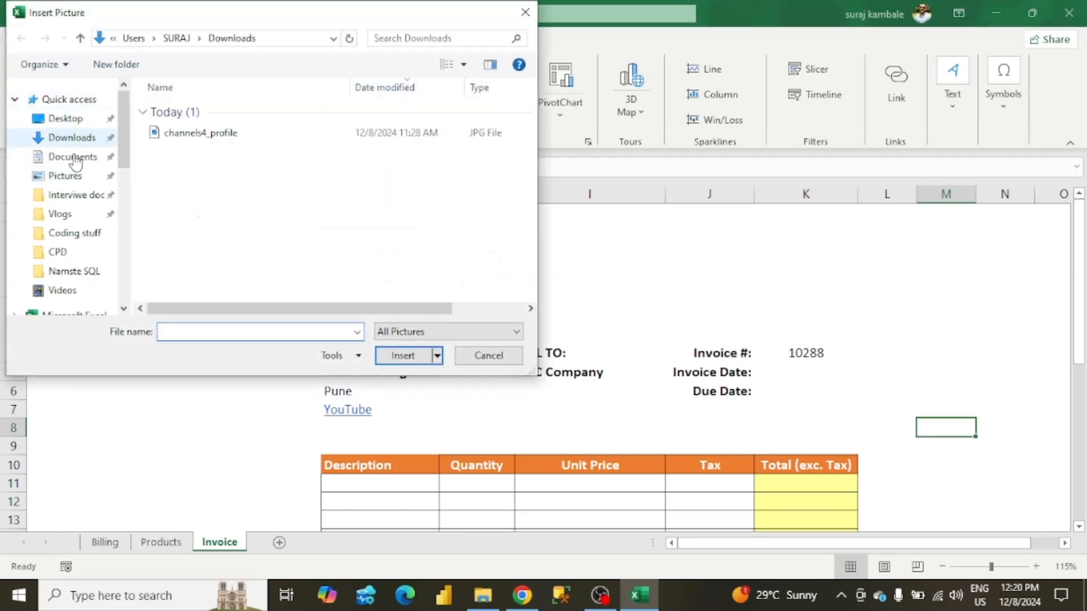
left_click(64, 139)
left_click(198, 149)
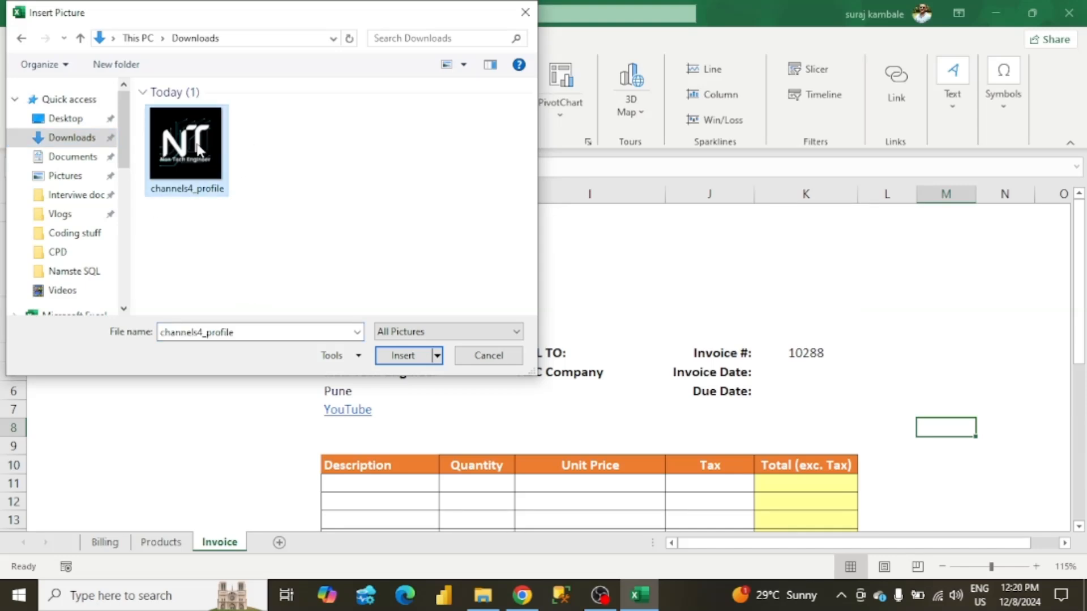
left_click(401, 357)
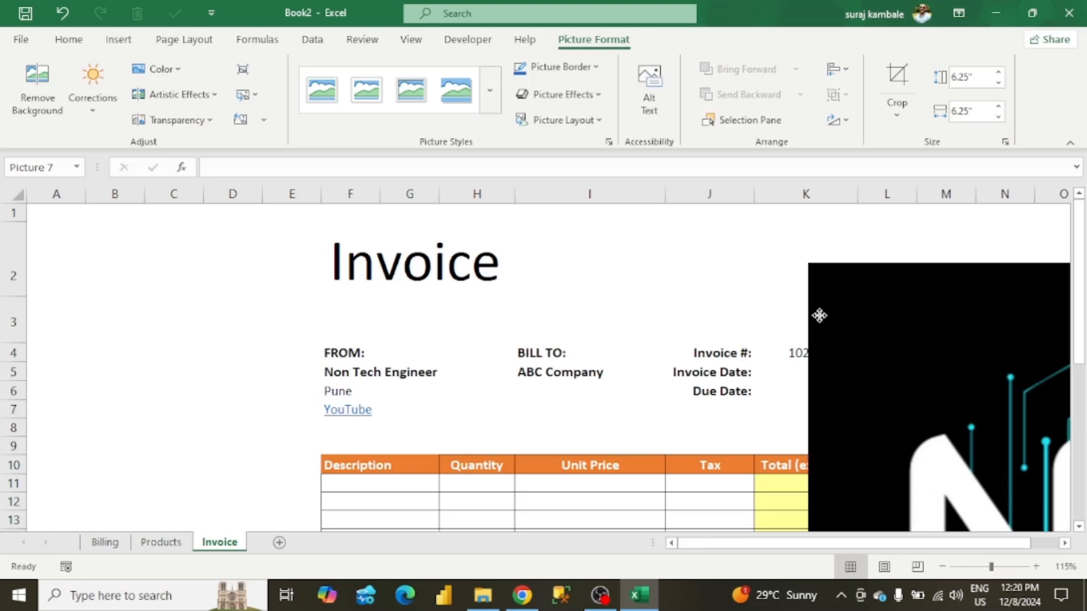
- Apply the black-framed oval picture style to the logo and shrink it to about 1.35 inches square above the invoice details
left_click_drag(819, 316, 854, 485)
left_click_drag(963, 502, 728, 225)
left_click(490, 90)
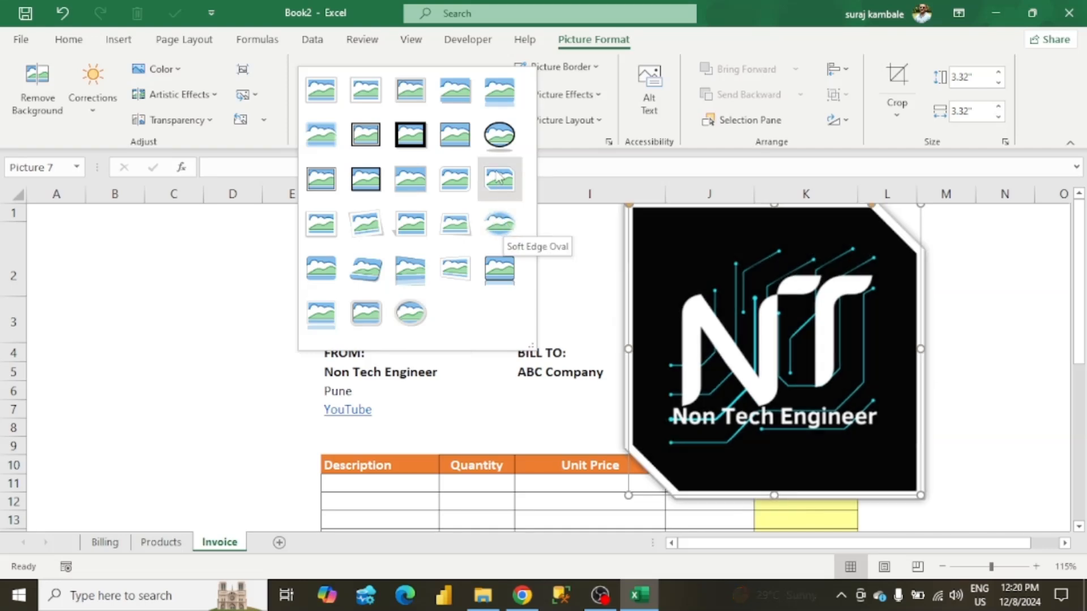
left_click(499, 144)
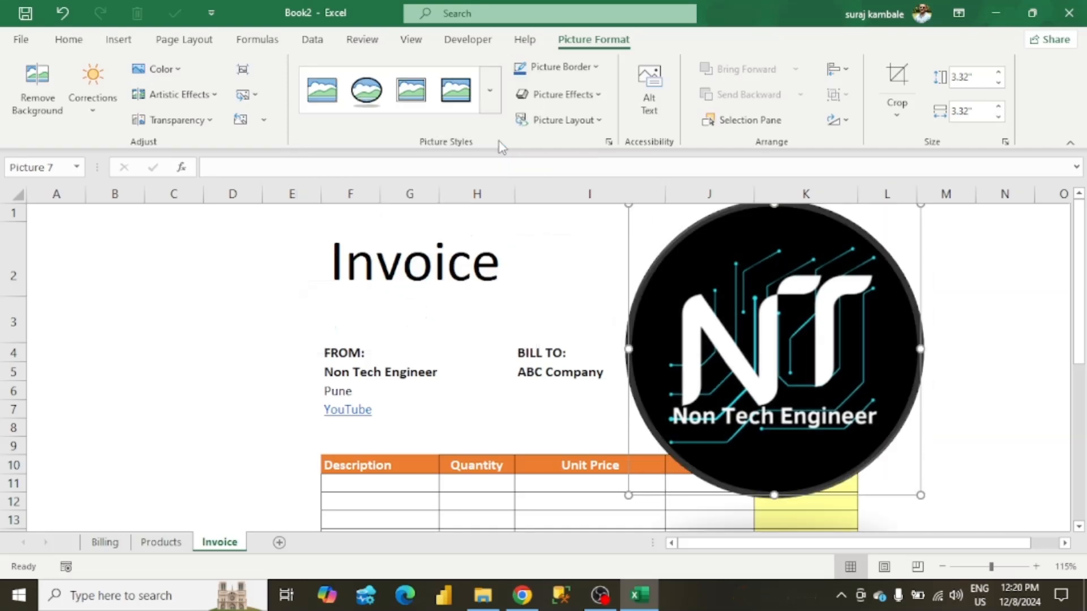
left_click_drag(633, 493, 795, 329)
left_click_drag(867, 281, 740, 286)
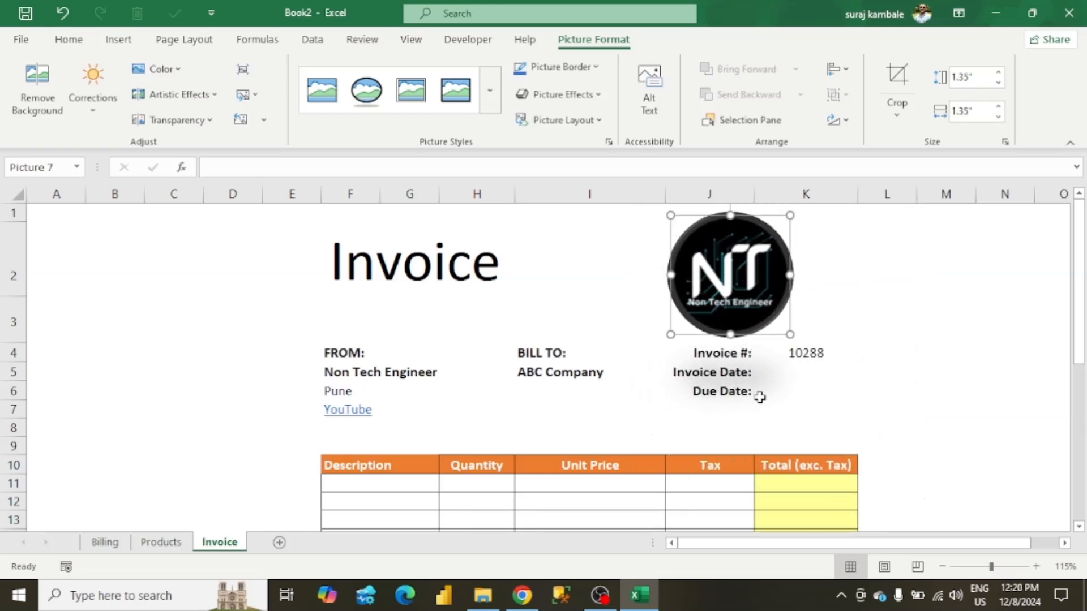
- Remove the logo's shadow with the No Shadow preset and close the picture formatting options
right_click(711, 300)
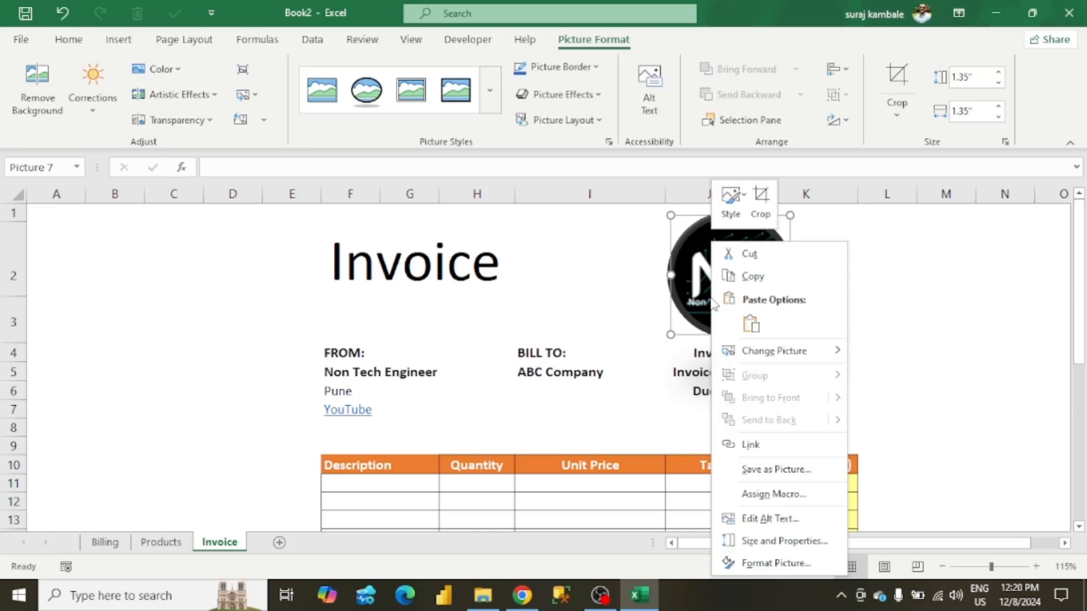
left_click(799, 572)
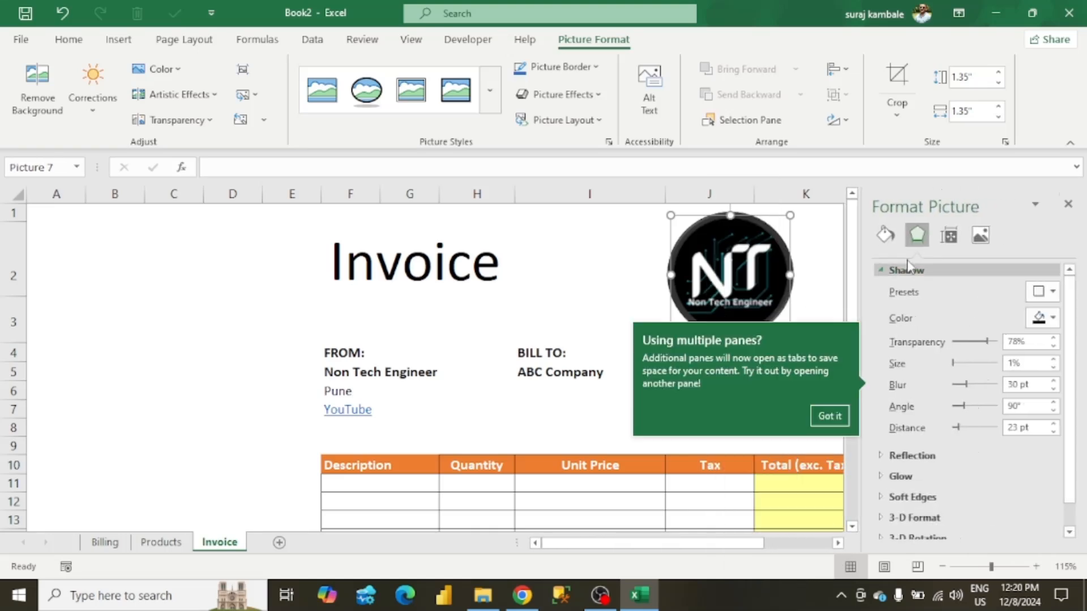
left_click(1044, 294)
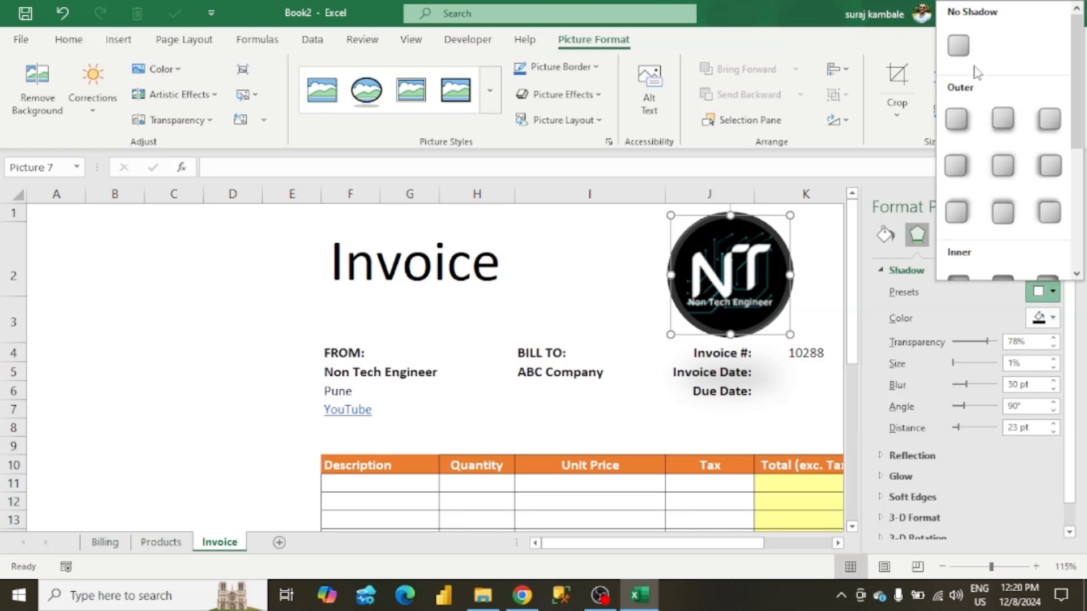
left_click(959, 49)
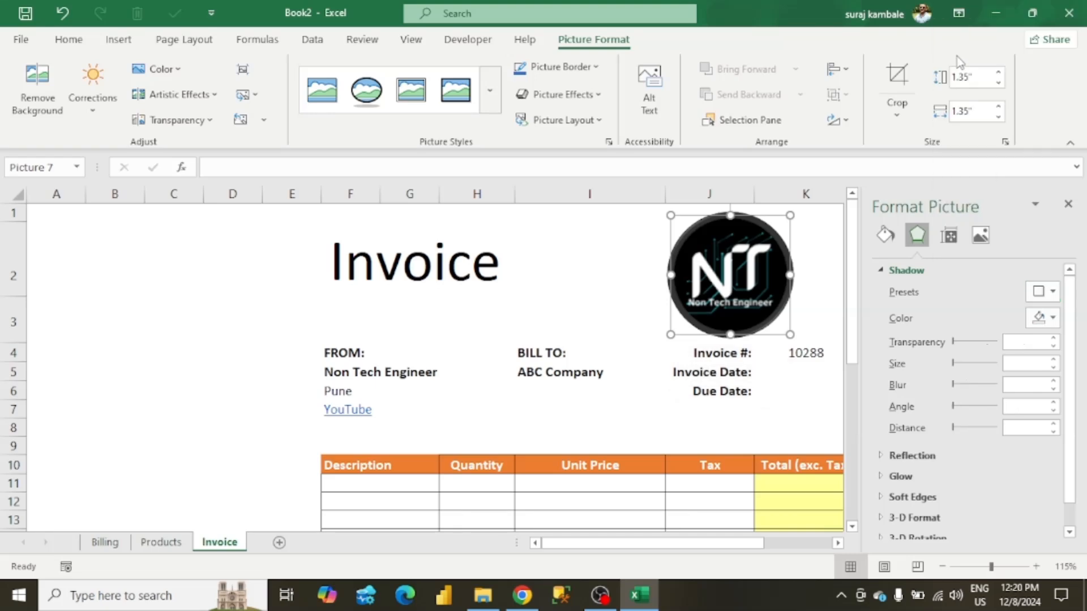
left_click(843, 396)
left_click(1067, 205)
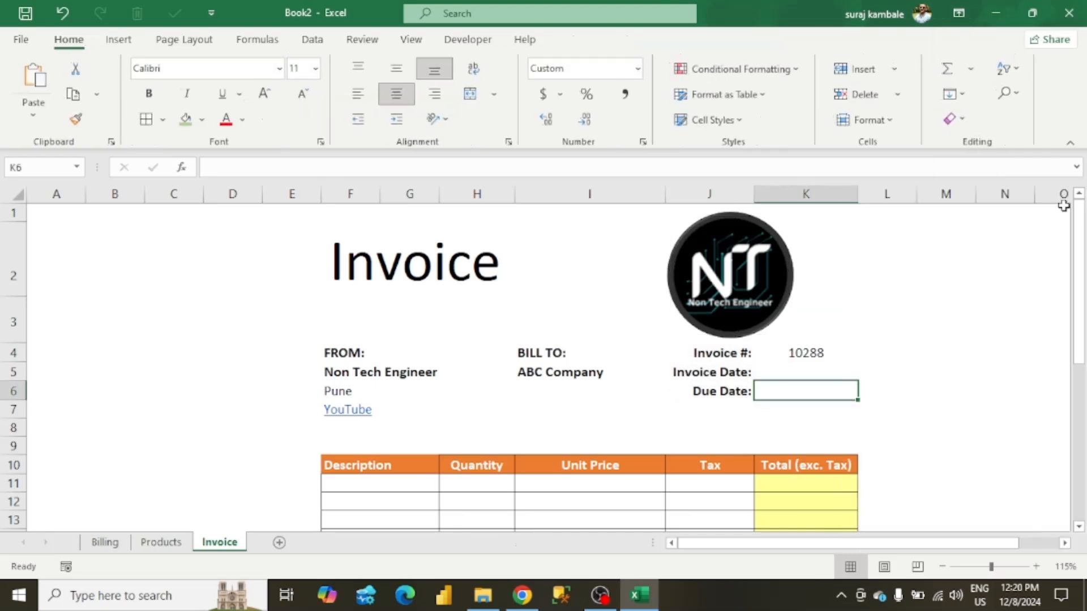
- Shrink the logo slightly more and reposition it above the Invoice # label
left_click_drag(680, 334, 689, 303)
left_click_drag(701, 285, 723, 291)
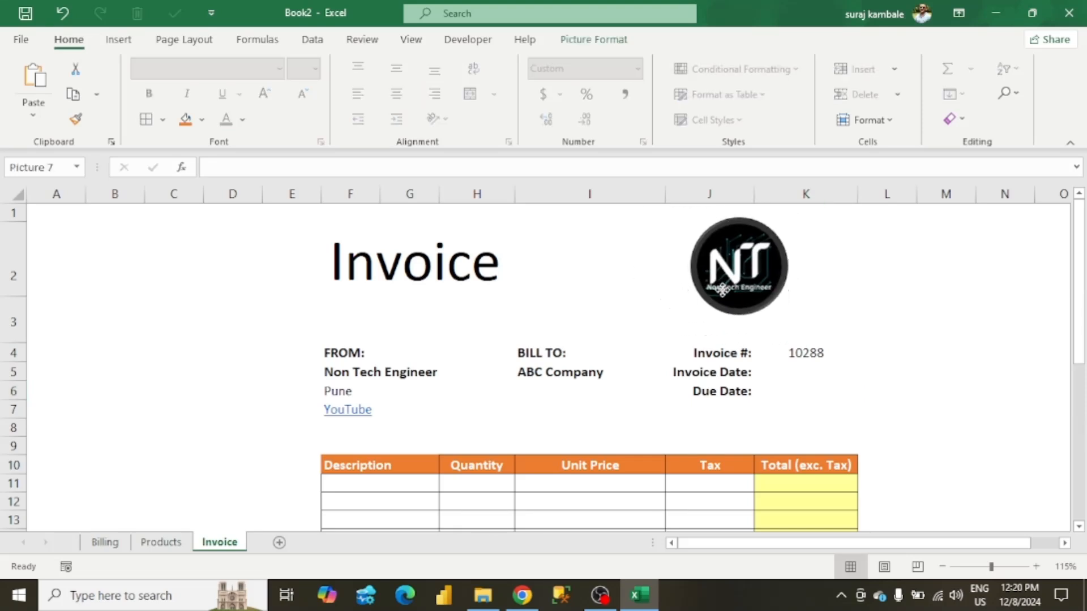
left_click(842, 306)
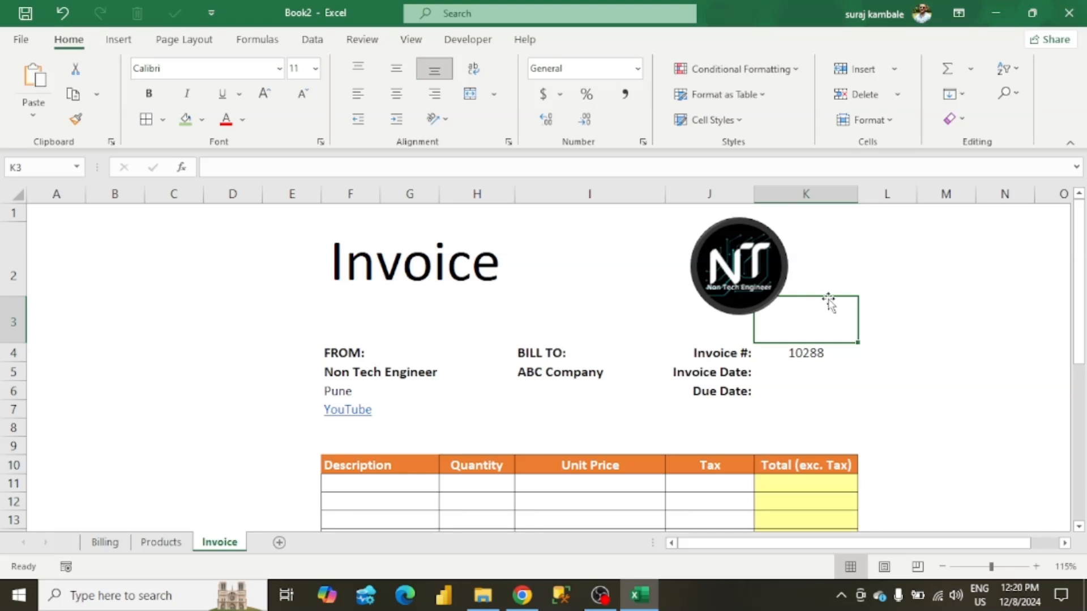
left_click(953, 300)
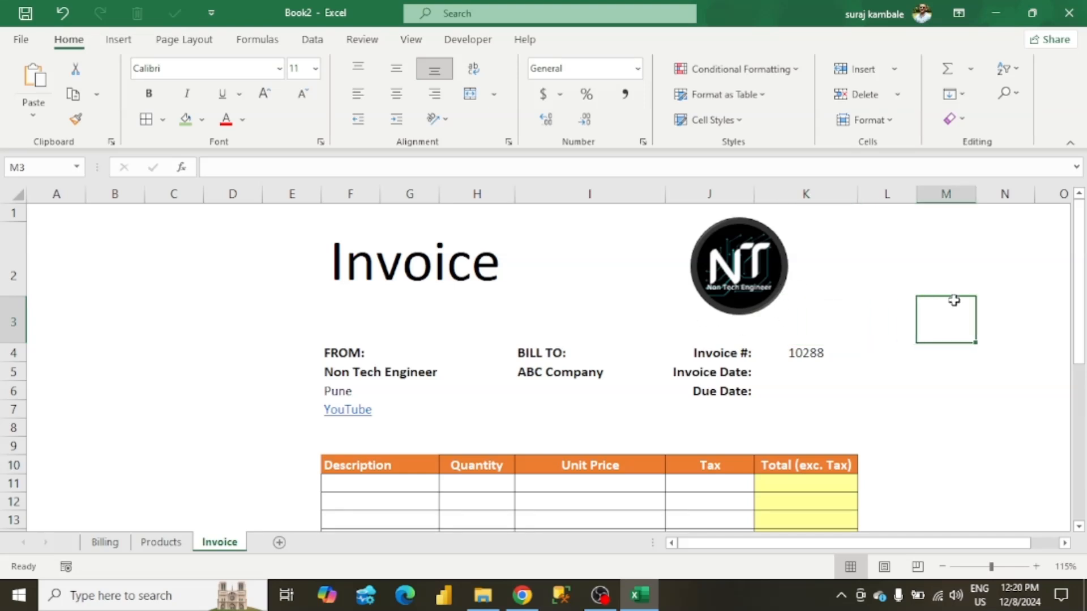
left_click(726, 279)
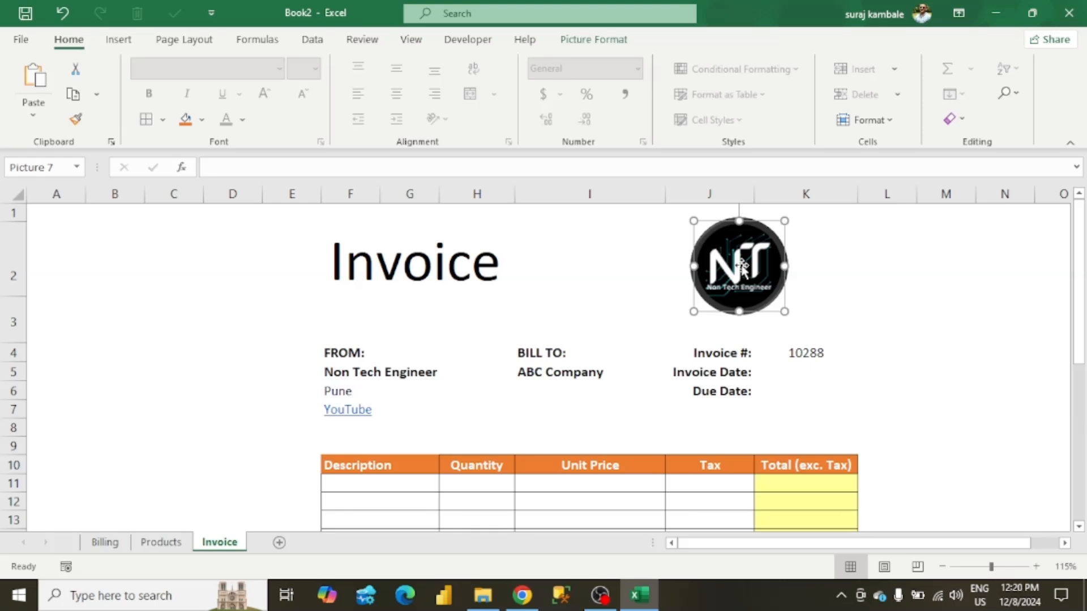
key("Escape")
right_click(746, 263)
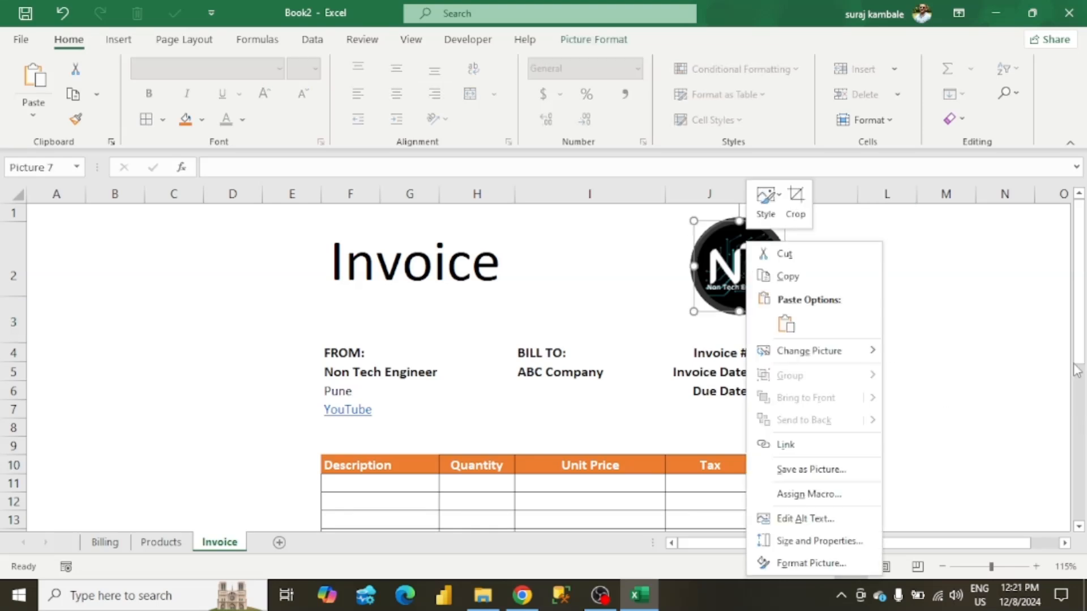
left_click(958, 367)
left_click(949, 370)
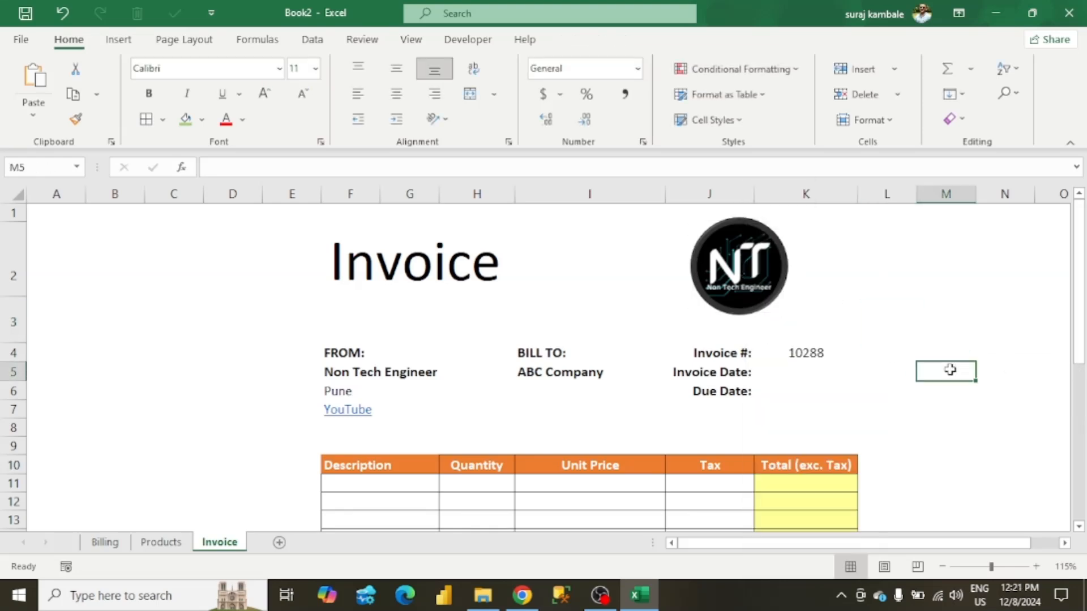
right_click(763, 262)
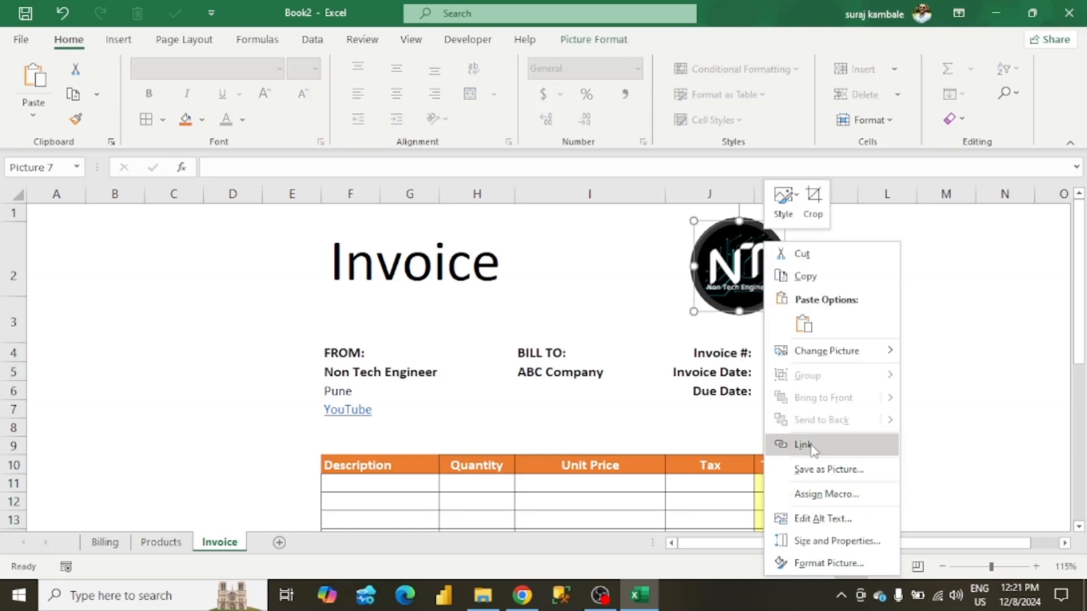
left_click(814, 449)
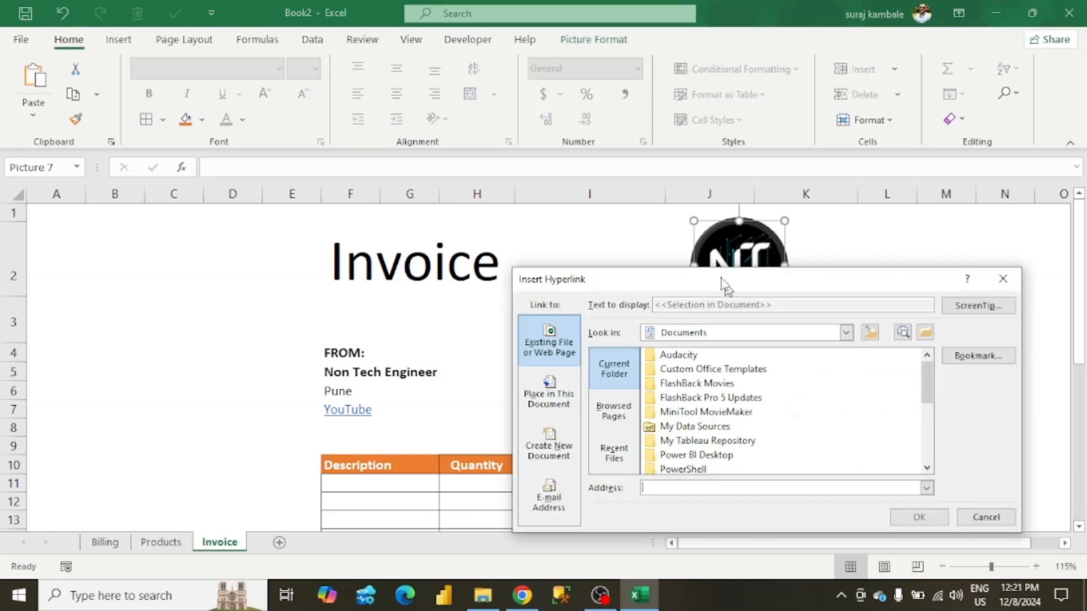
type("https://www.youtube.com/@nontechengineer26")
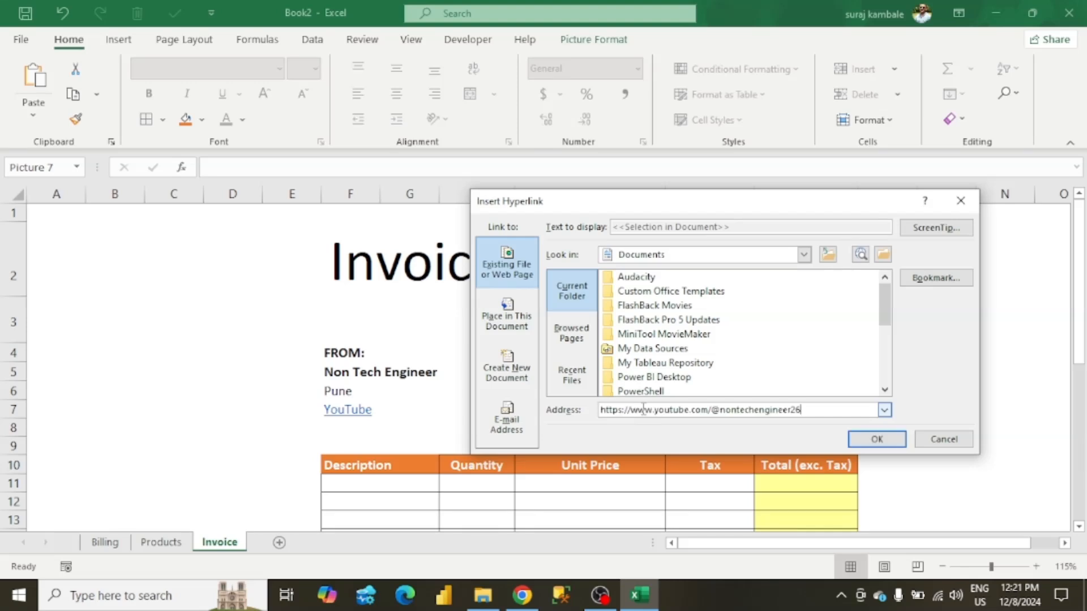
left_click(877, 439)
left_click(886, 430)
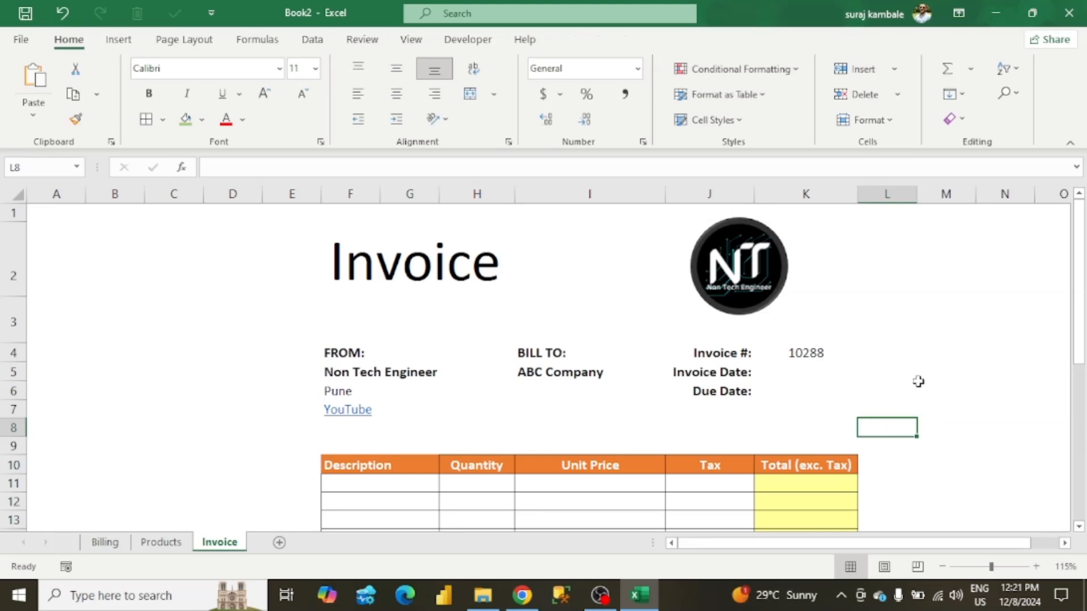
left_click(931, 288)
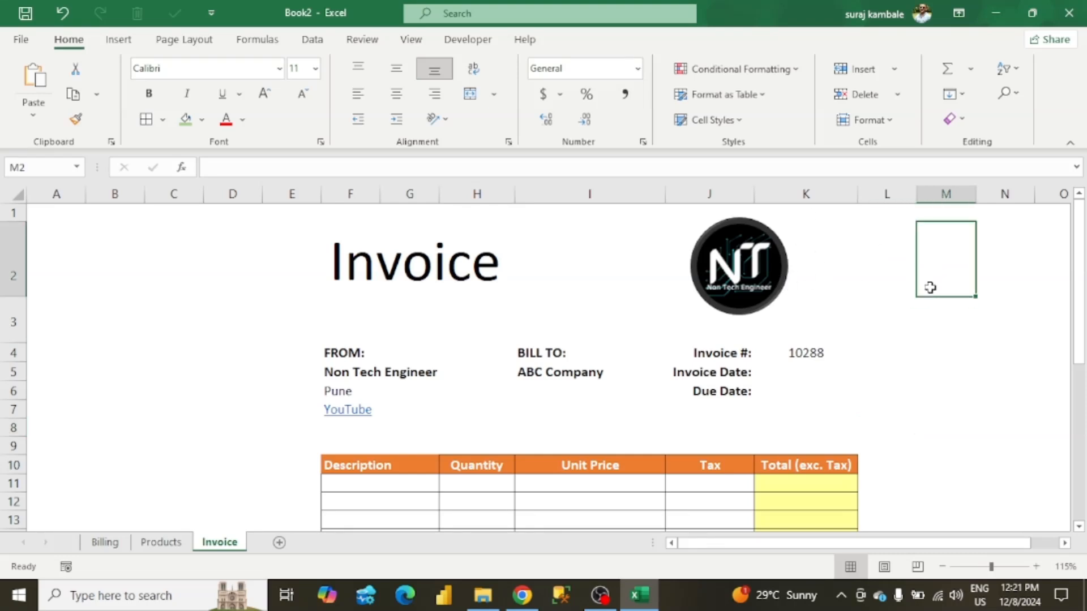
- Test the logo's hyperlink by opening the YouTube channel page in Chrome, and switch back to the Excel invoice
mouse_move(743, 296)
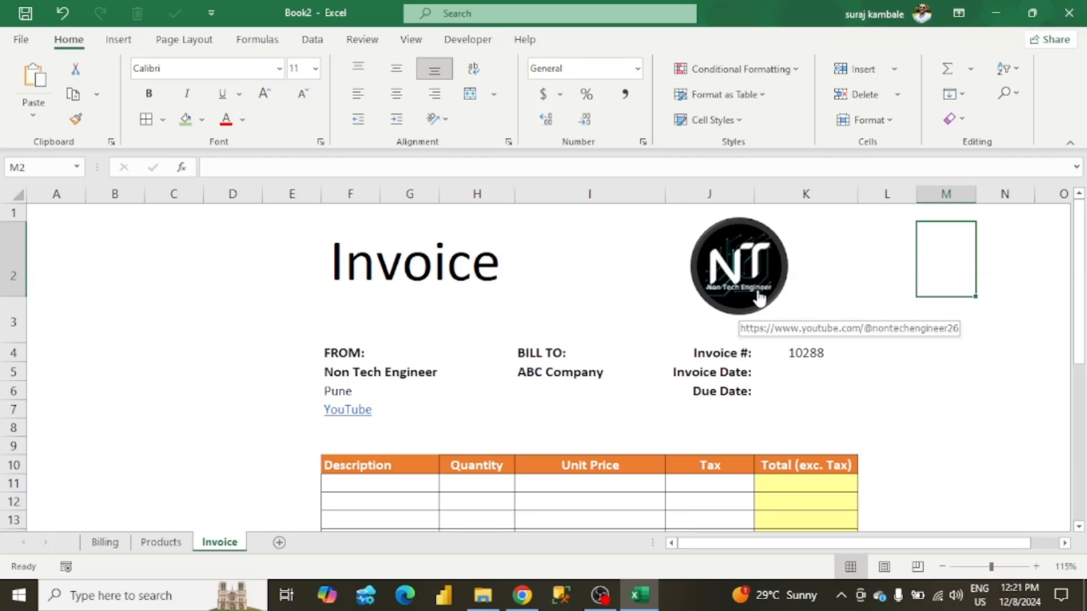
left_click(760, 298)
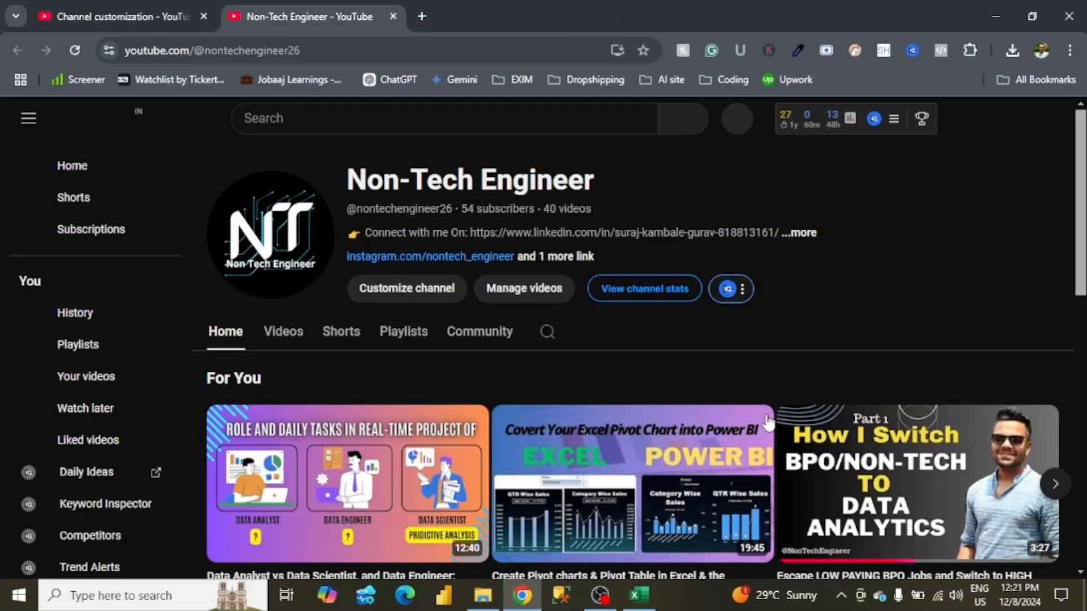
scroll(781, 322, "down", 5)
scroll(786, 479, "up", 4)
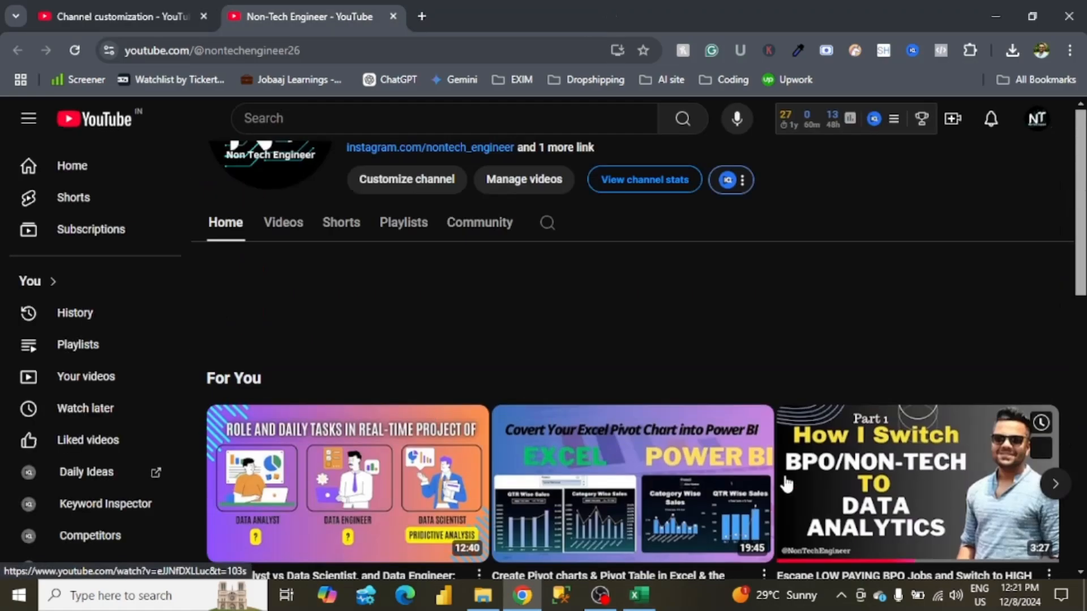
scroll(787, 484, "up", 2)
key("alt+Tab")
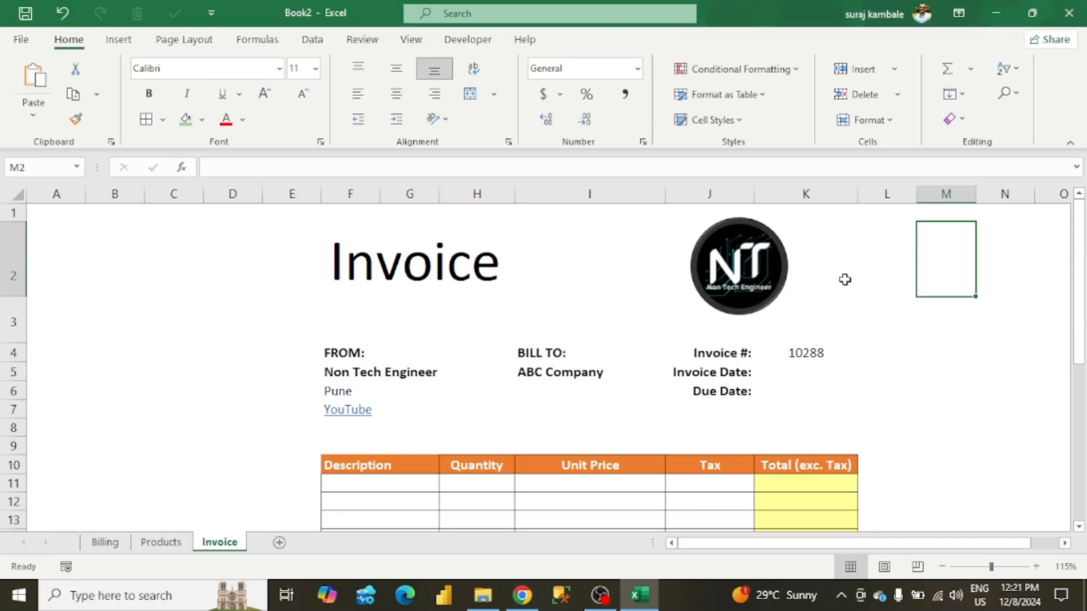
left_click(891, 318)
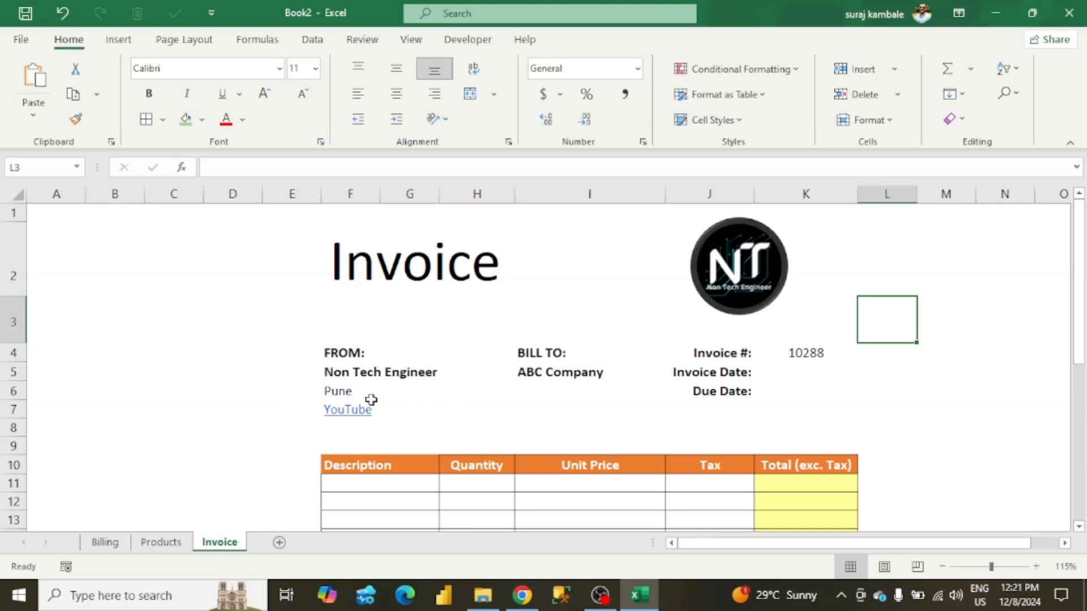
- Examine the sender details under FROM, the YouTube cell's link and its available options, and the BILL TO company cell
left_click(342, 393)
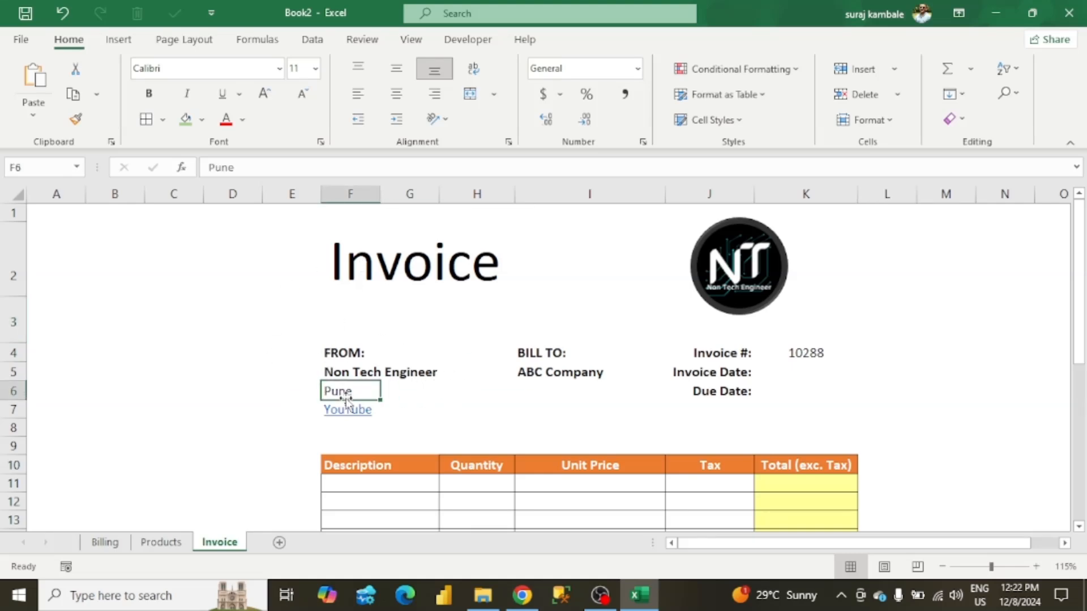
left_click(291, 424)
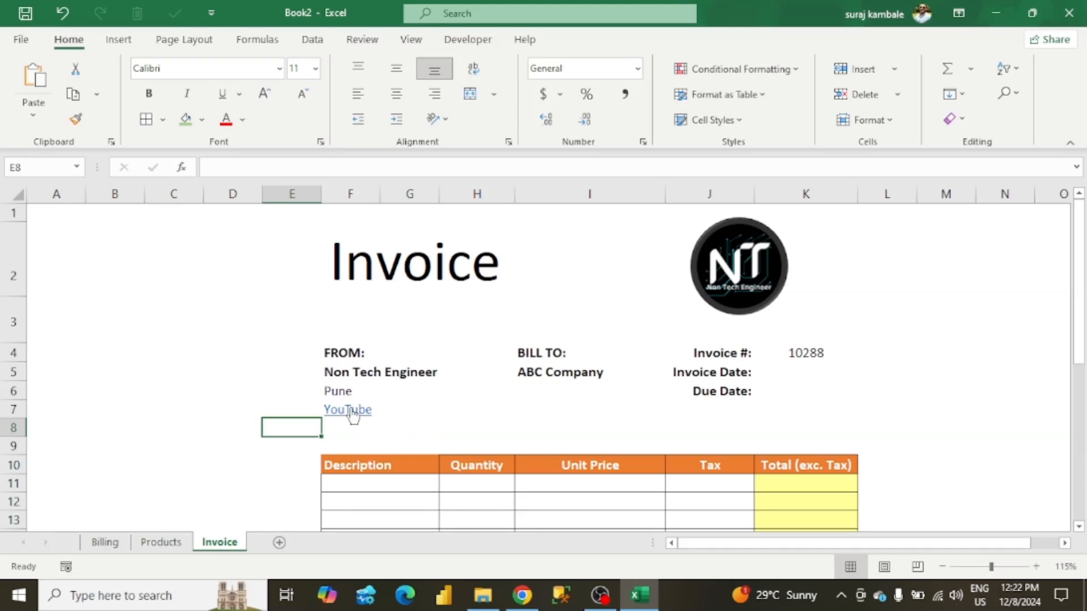
right_click(352, 413)
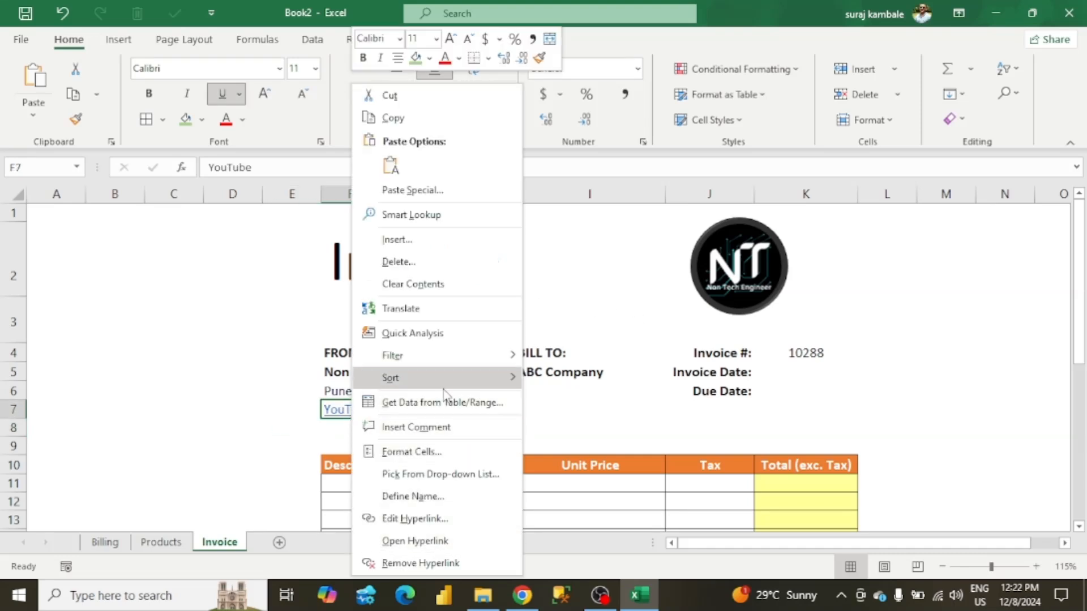
left_click(779, 425)
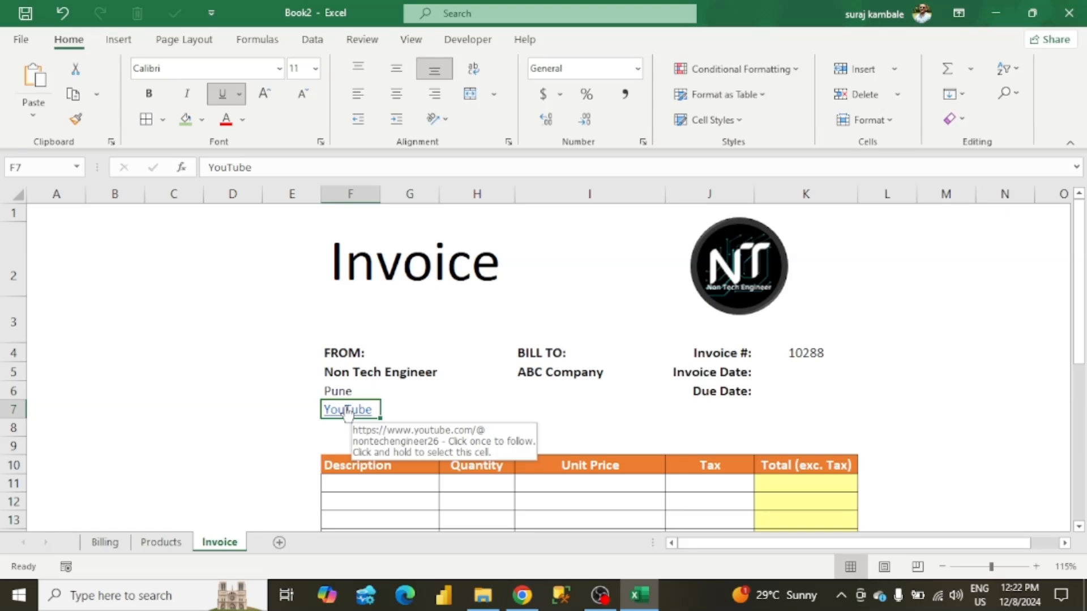
left_click(903, 396)
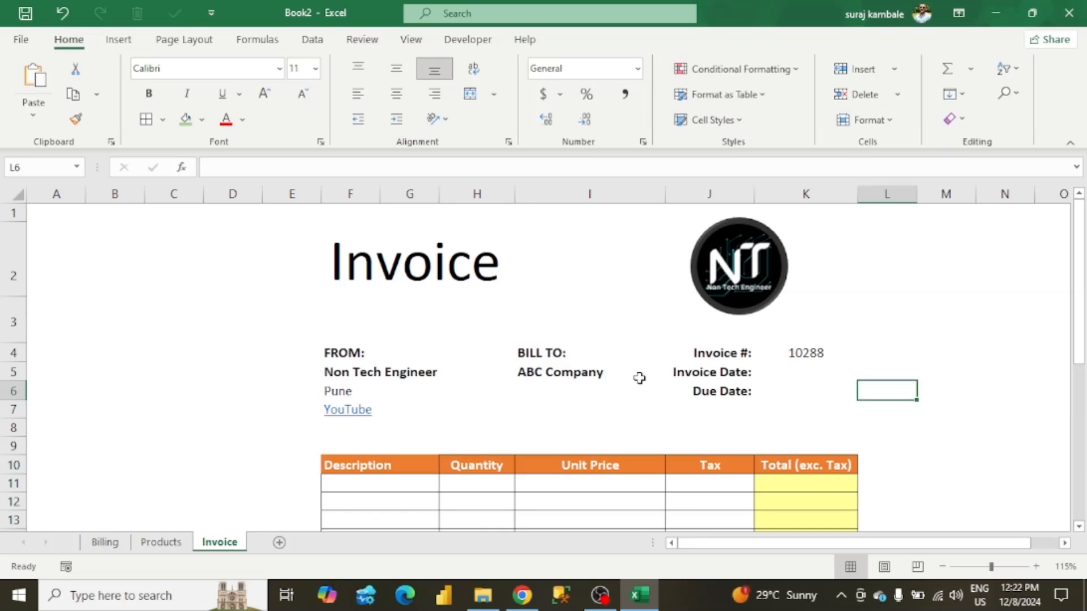
left_click(539, 378)
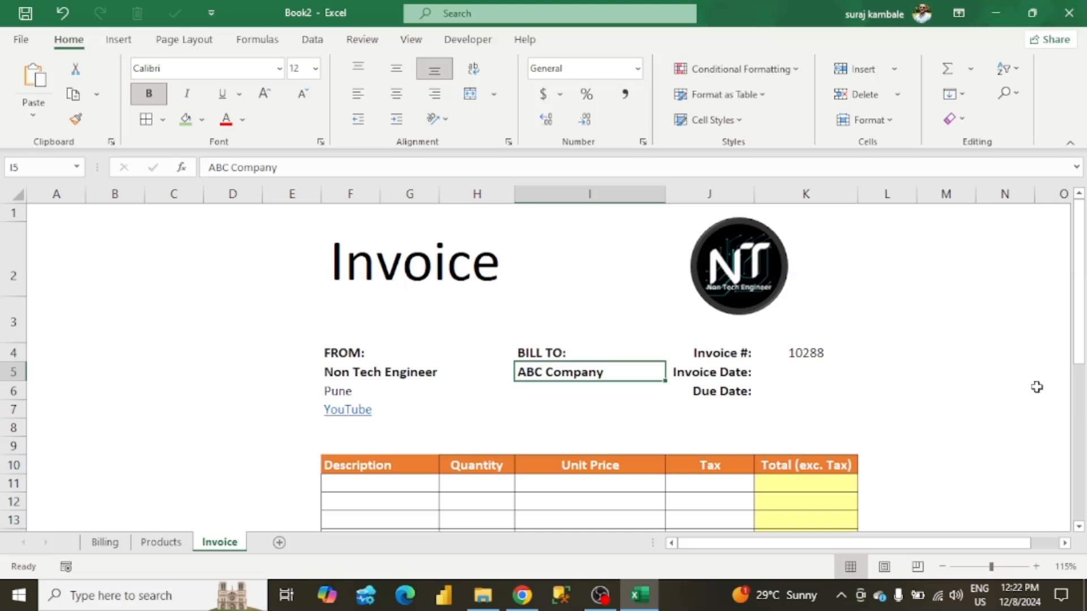
left_click(1010, 387)
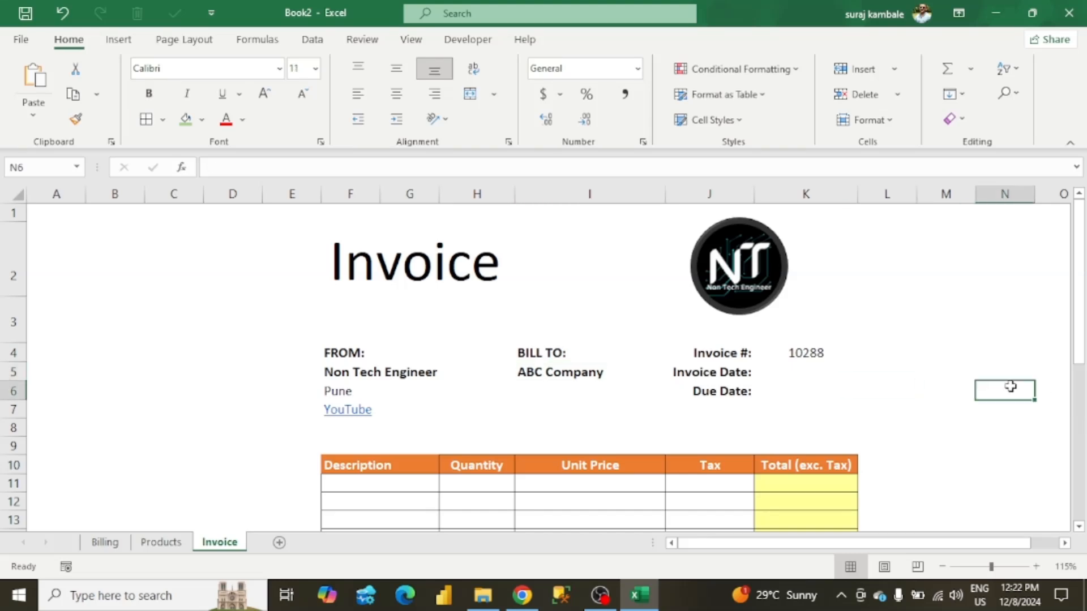
- Review the company names in column A of the Billing sheet and return to the Invoice sheet
left_click(565, 377)
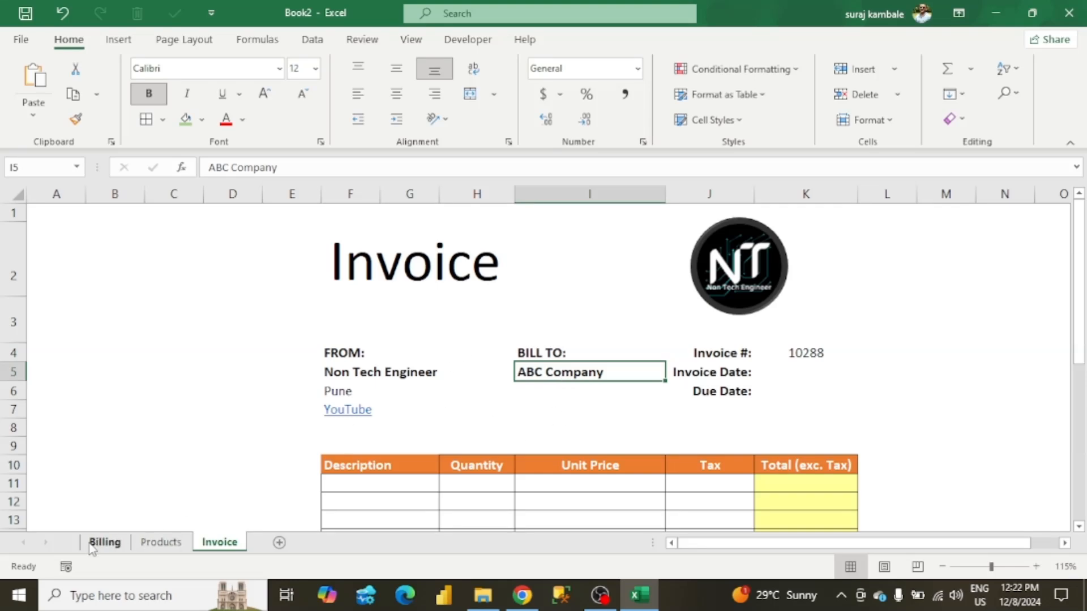
left_click(105, 544)
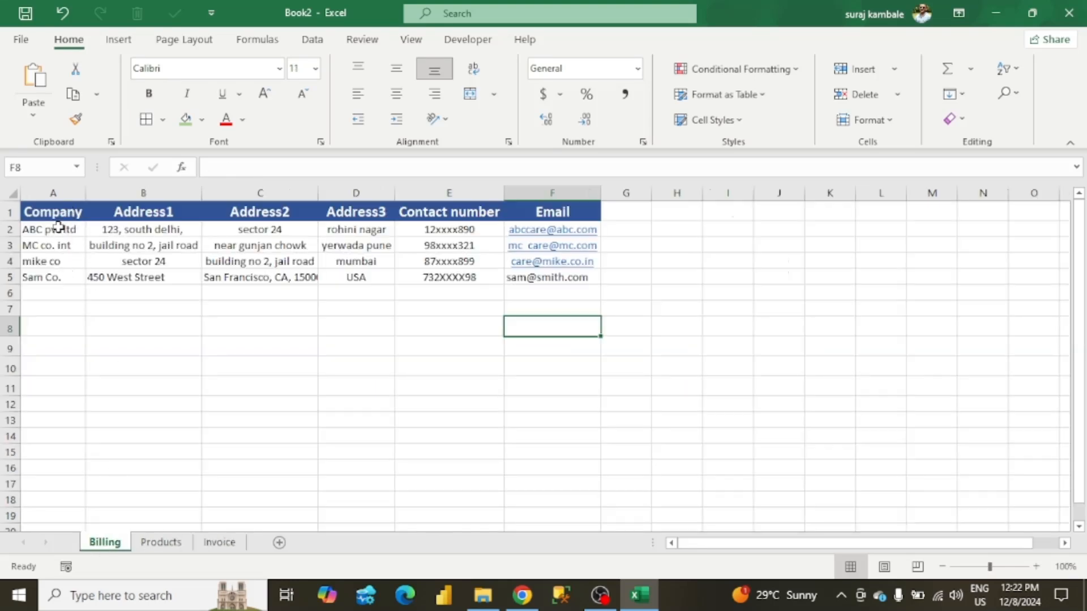
left_click_drag(57, 229, 49, 277)
left_click(141, 331)
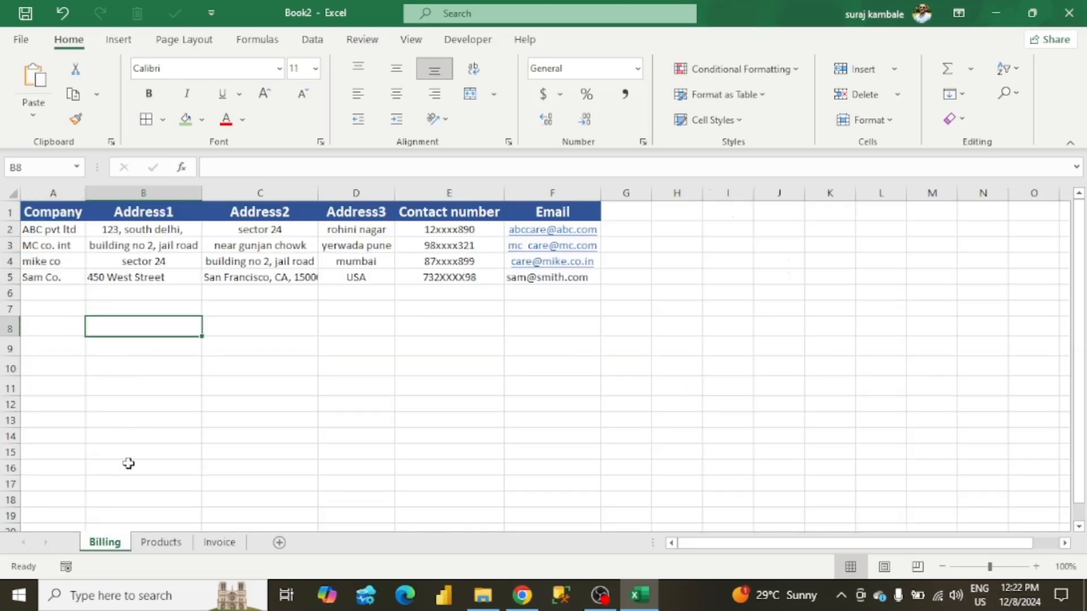
left_click(219, 542)
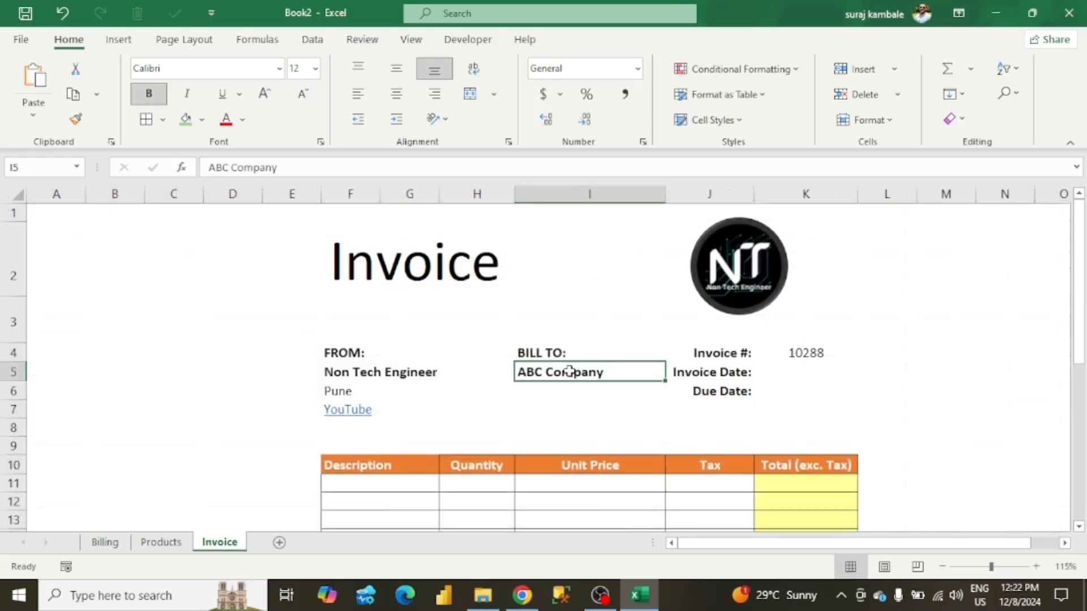
left_click(570, 413)
- Start a data validation rule of type List on the BILL TO company cell I5
left_click(558, 374)
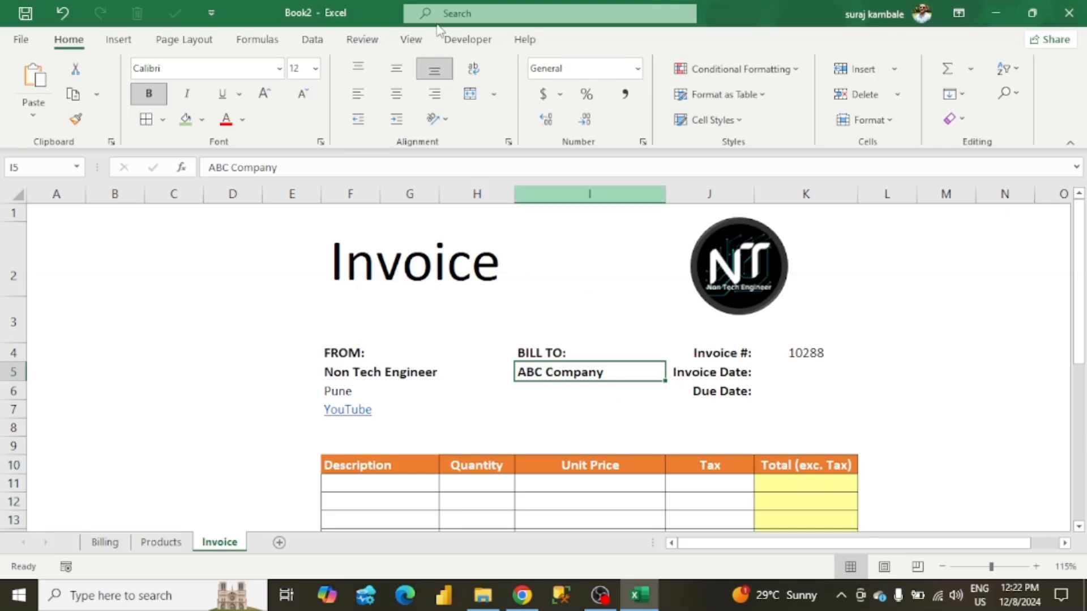
left_click(312, 46)
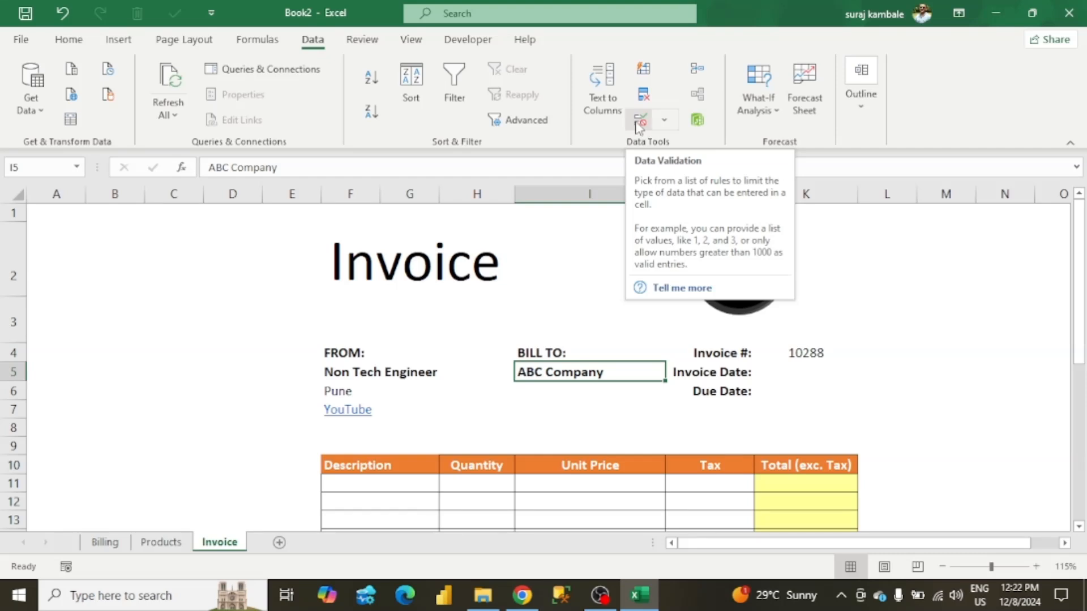
left_click(667, 120)
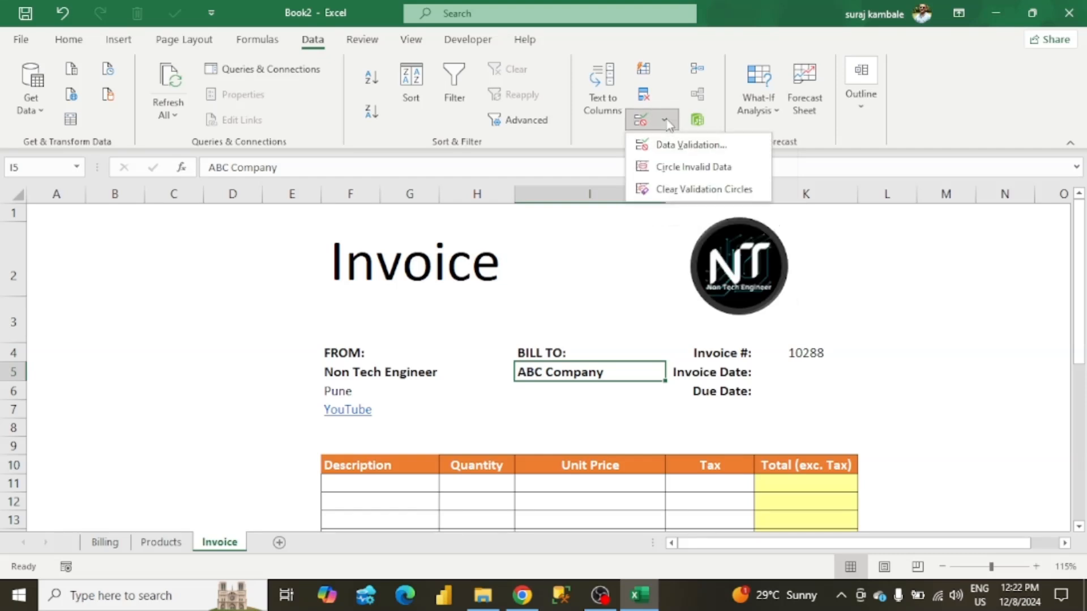
left_click(679, 149)
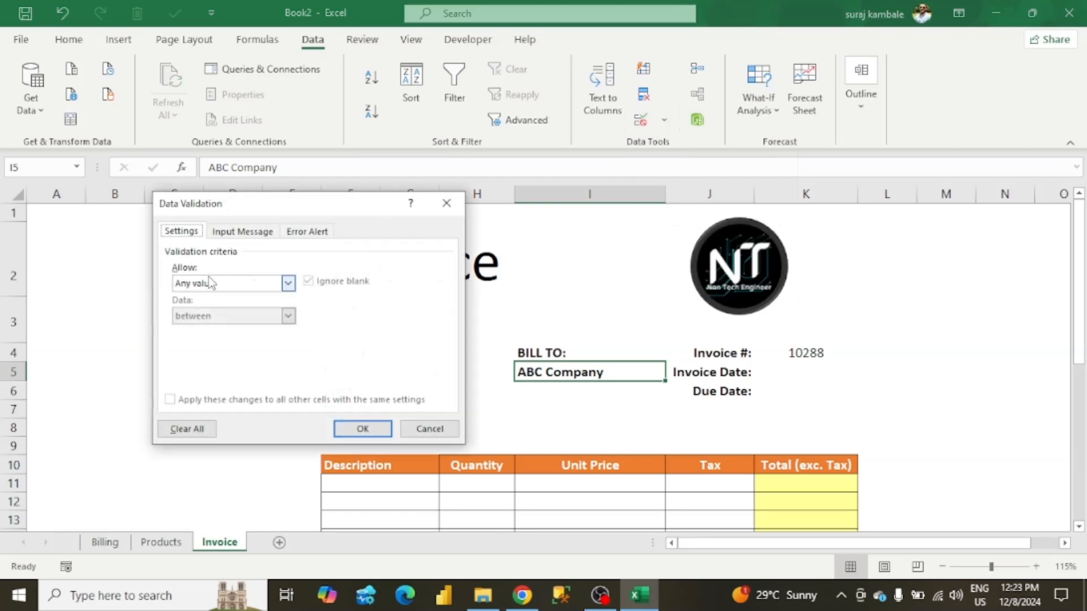
left_click(288, 283)
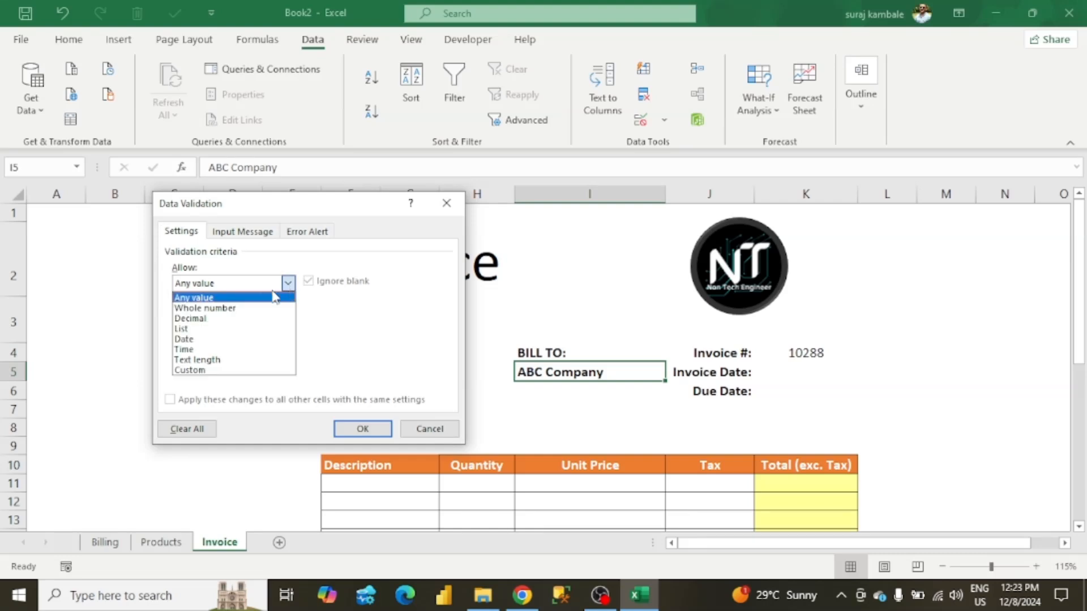
left_click(242, 330)
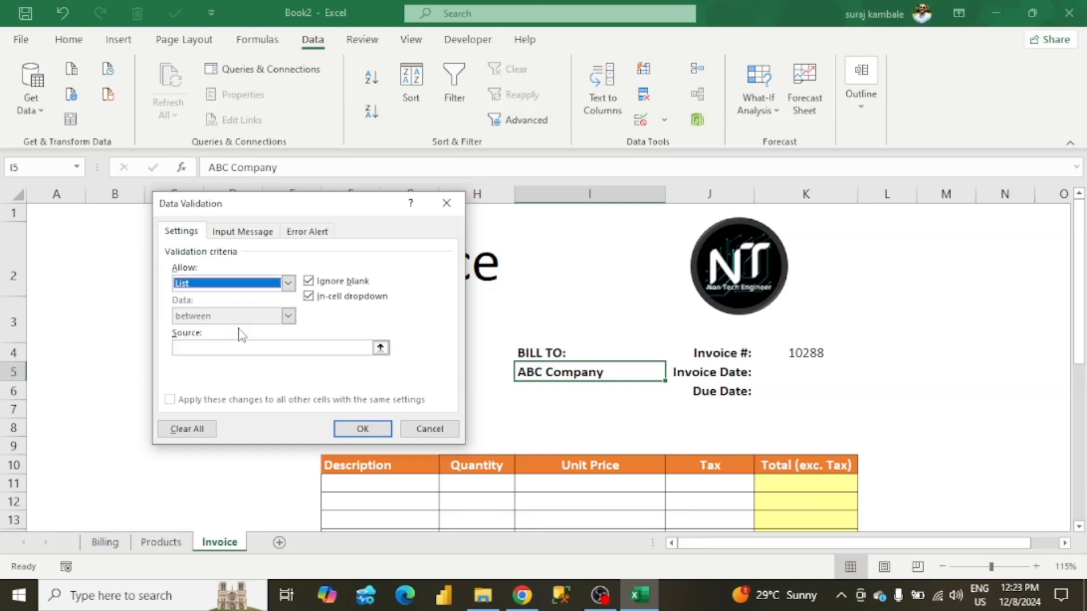
left_click(380, 348)
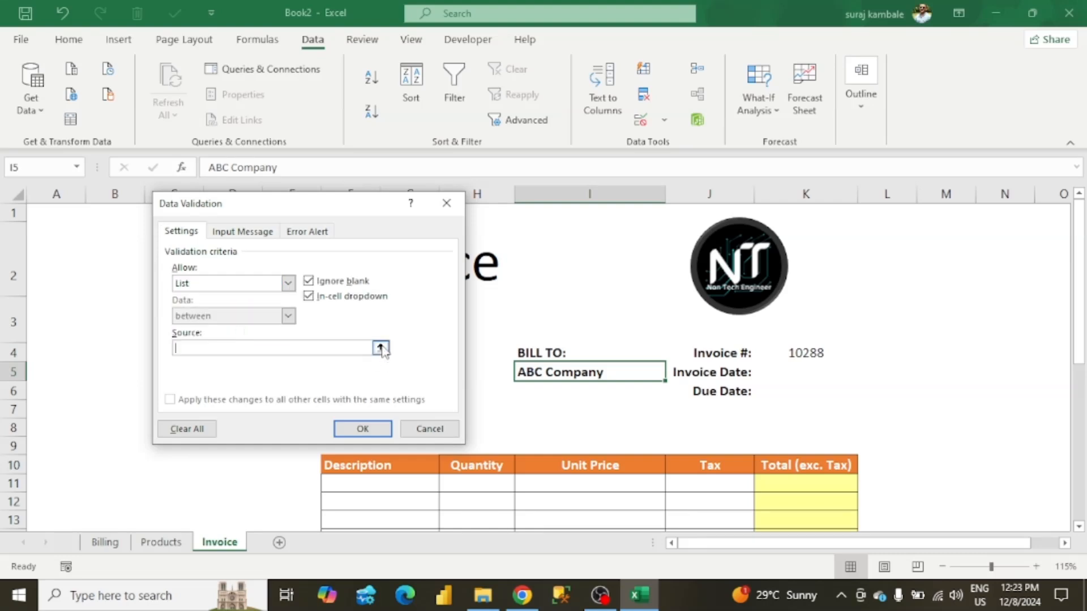
- Set the validation list's source to Billing!$A$2:$A$16 and apply the rule
left_click(113, 548)
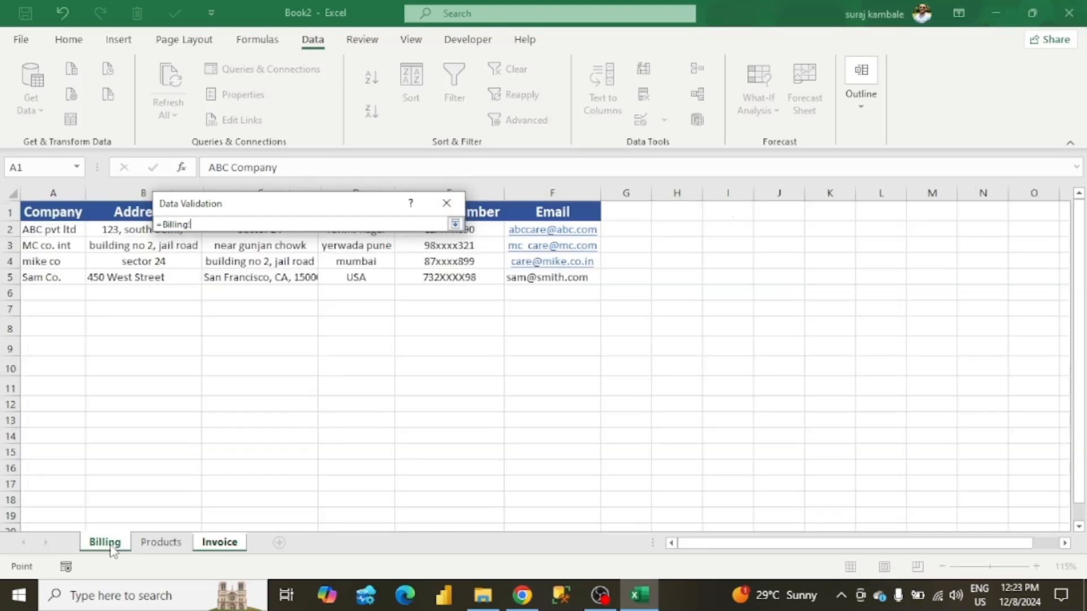
left_click(70, 230)
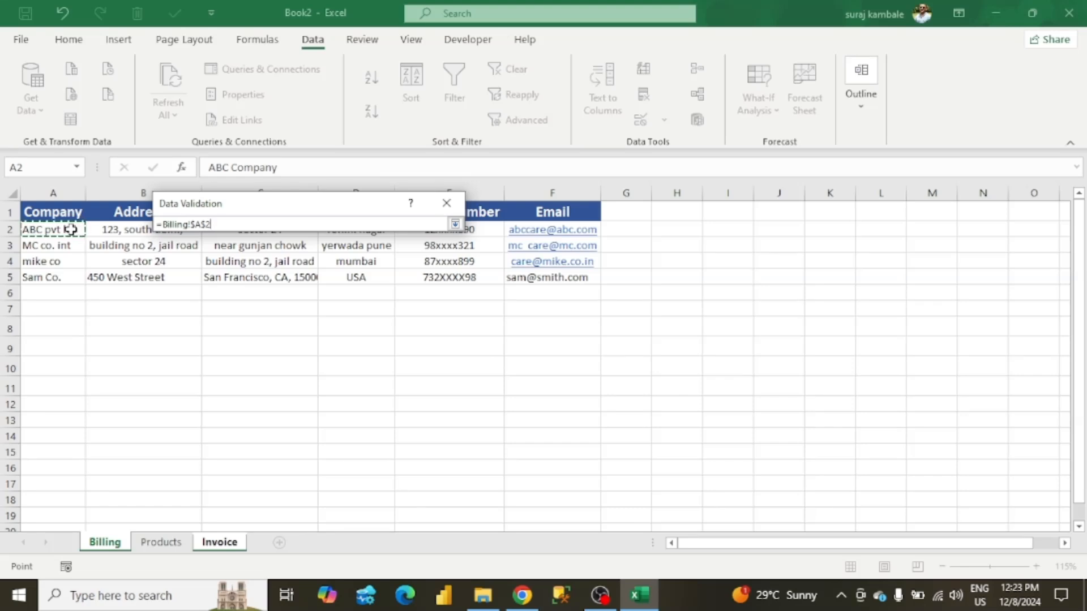
left_click_drag(70, 229, 69, 473)
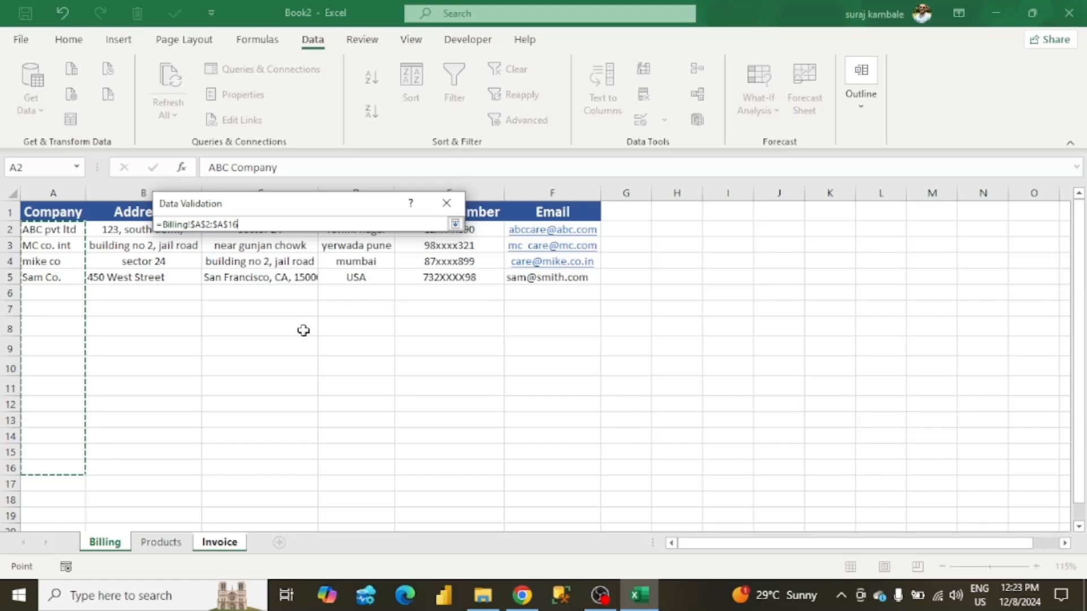
key("Return")
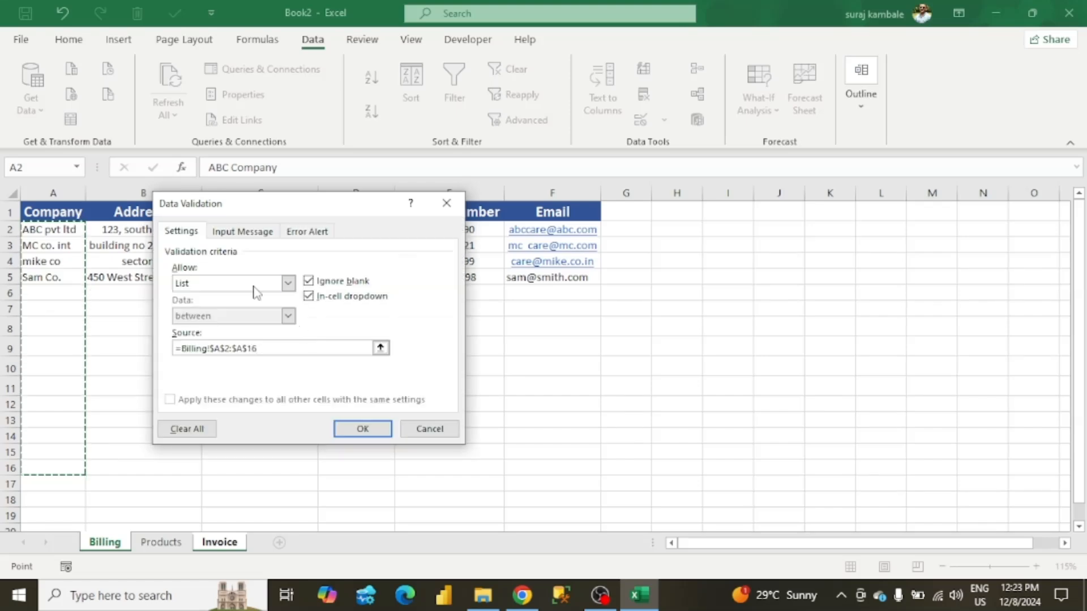
left_click(369, 431)
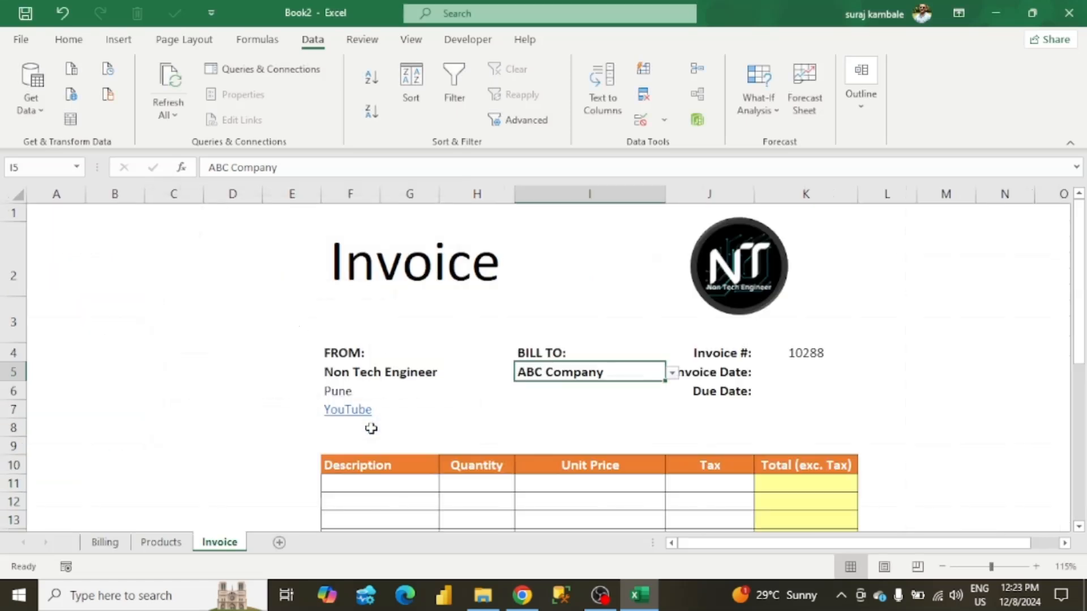
- Test the BILL TO dropdown by choosing MC co. int, and set the company to ABC pvt ltd
left_click(569, 408)
left_click(544, 374)
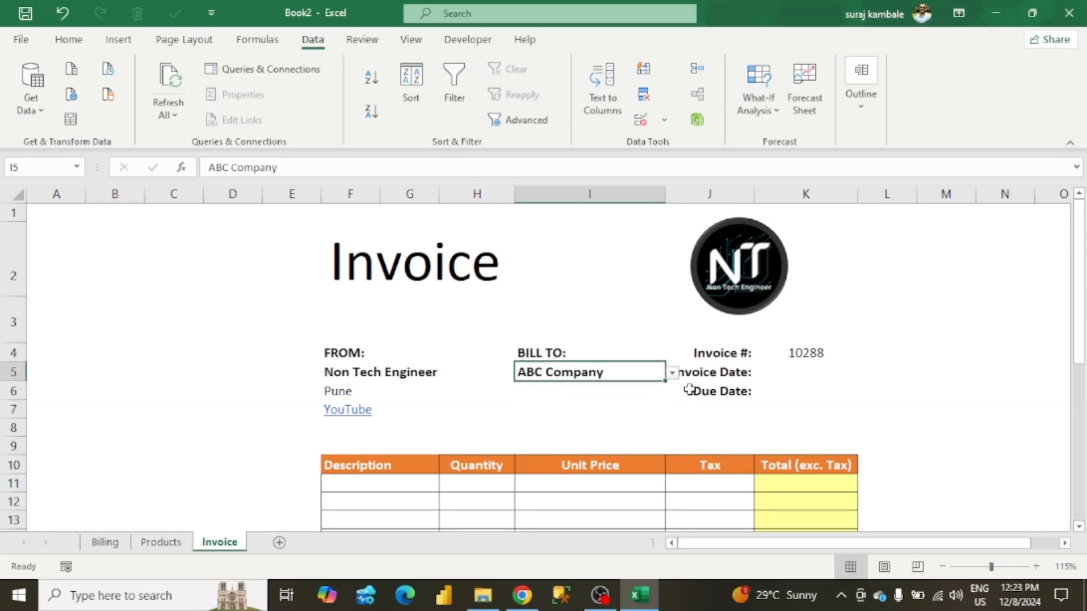
left_click(672, 374)
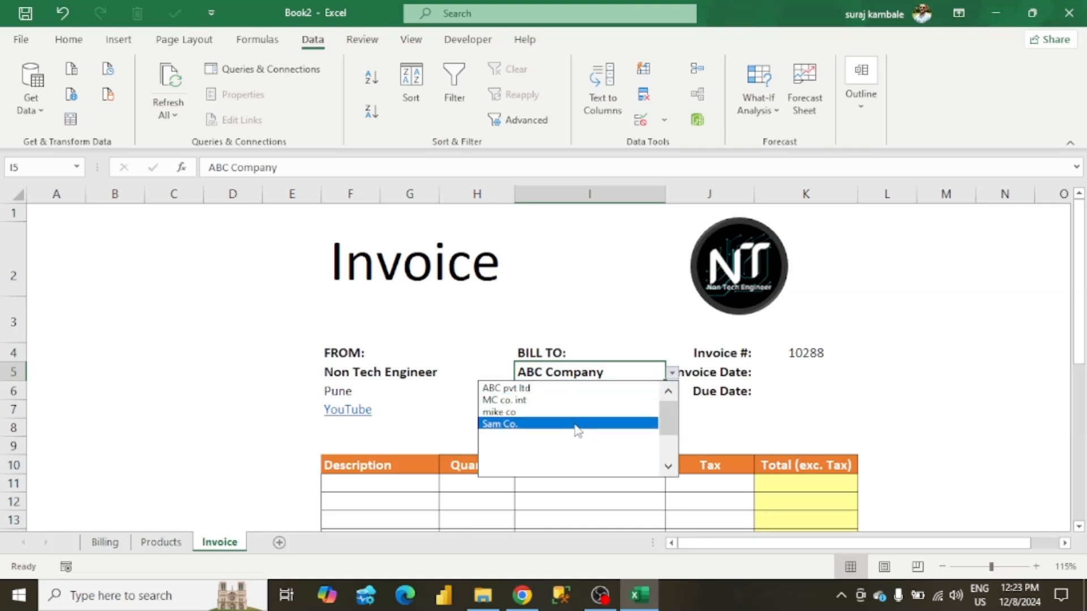
left_click(573, 400)
left_click(670, 372)
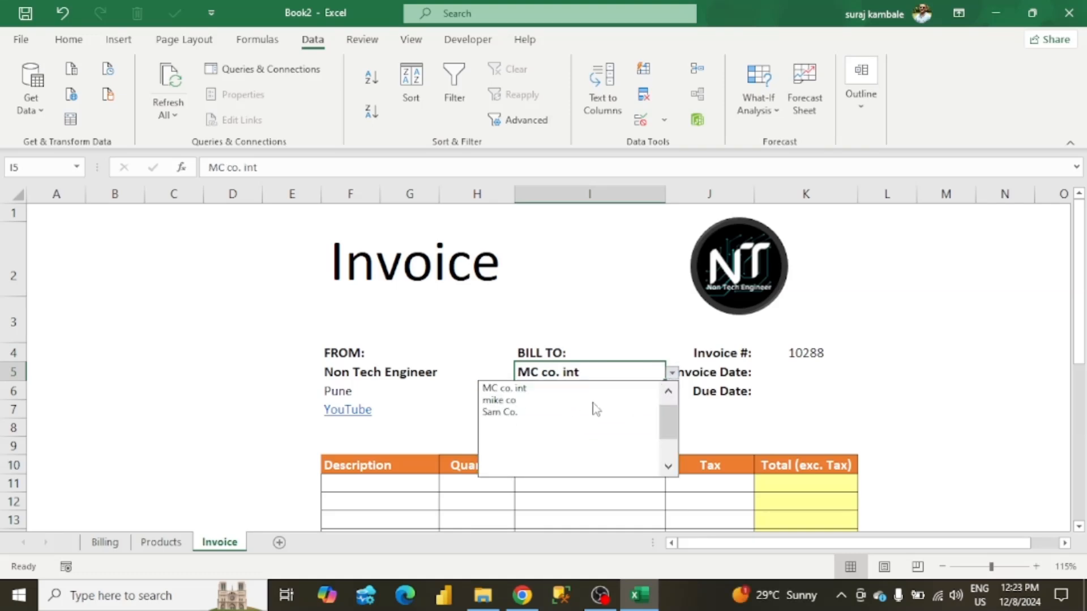
scroll(581, 403, "up", 1)
left_click(582, 389)
left_click(670, 374)
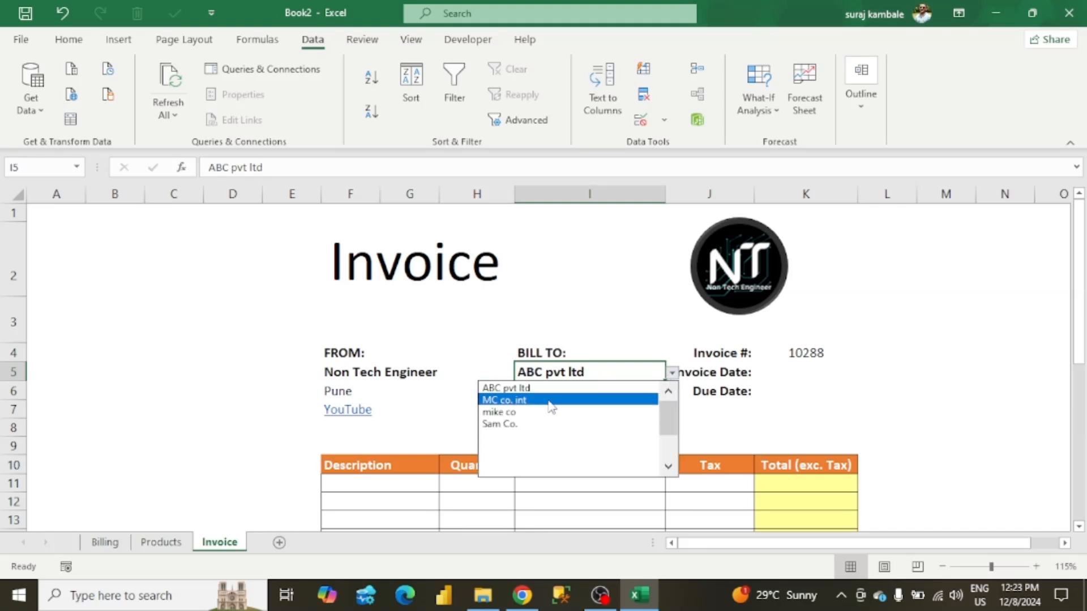
left_click(544, 386)
- Choose ABC pvt ltd as the BILL TO company and start an XLOOKUP formula in I6 with I5 as the lookup value
left_click(553, 389)
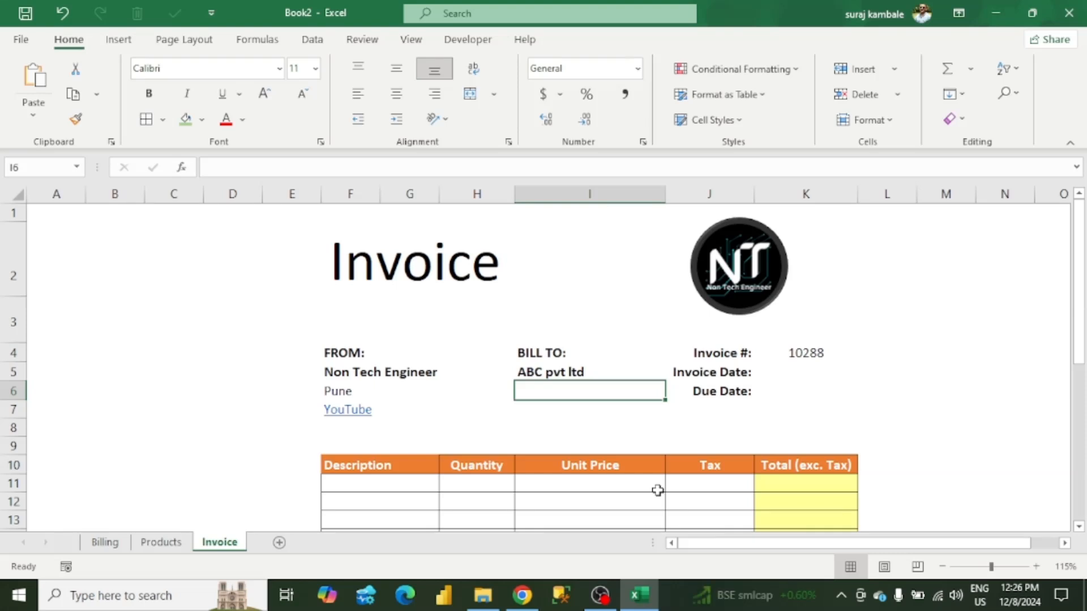
type("=")
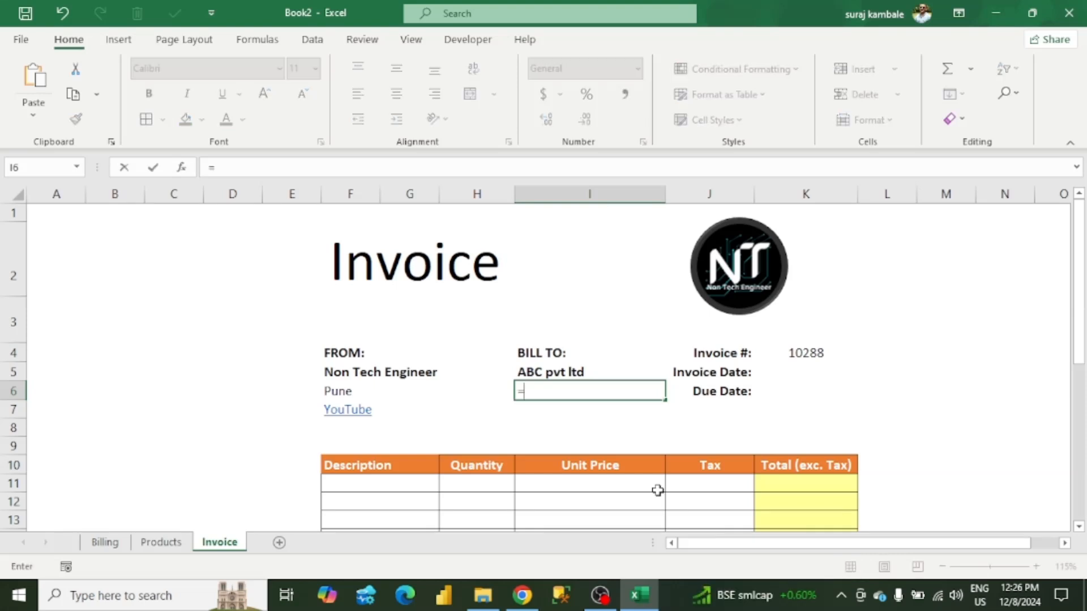
type("x")
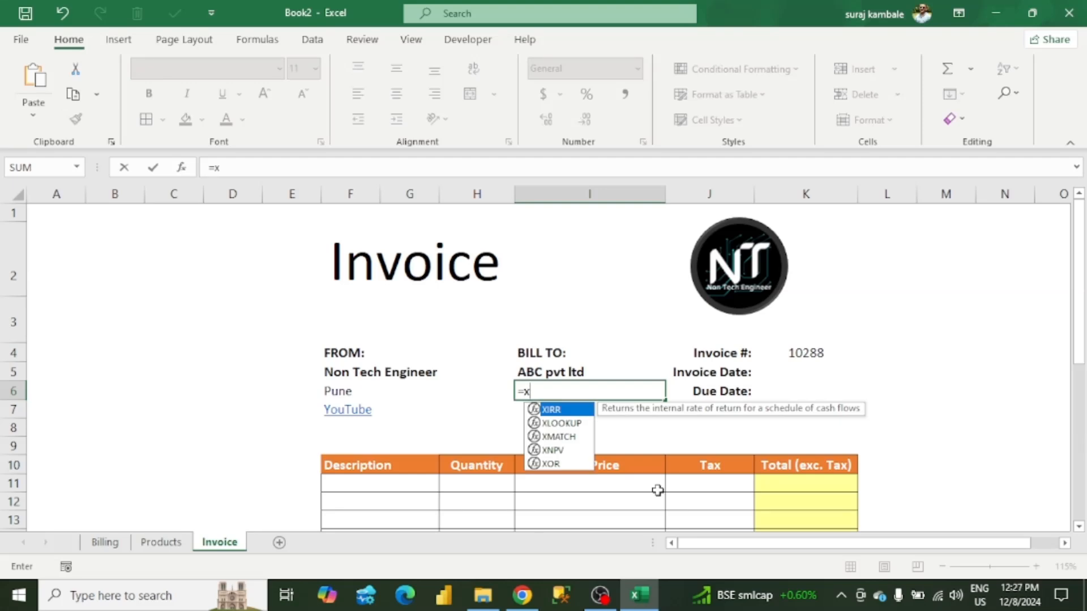
type("l")
key("Tab")
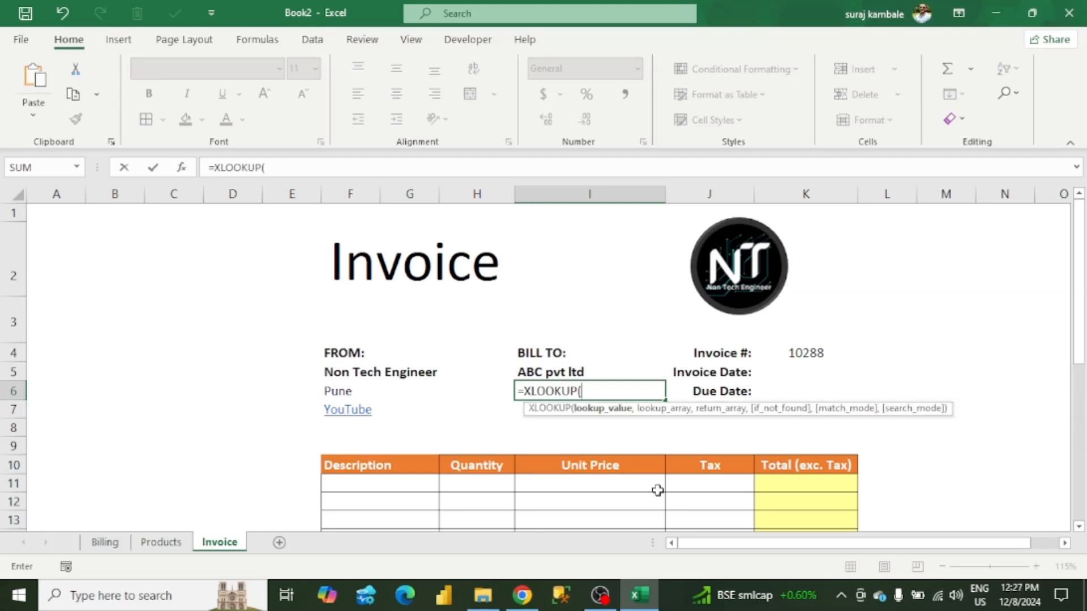
left_click(577, 372)
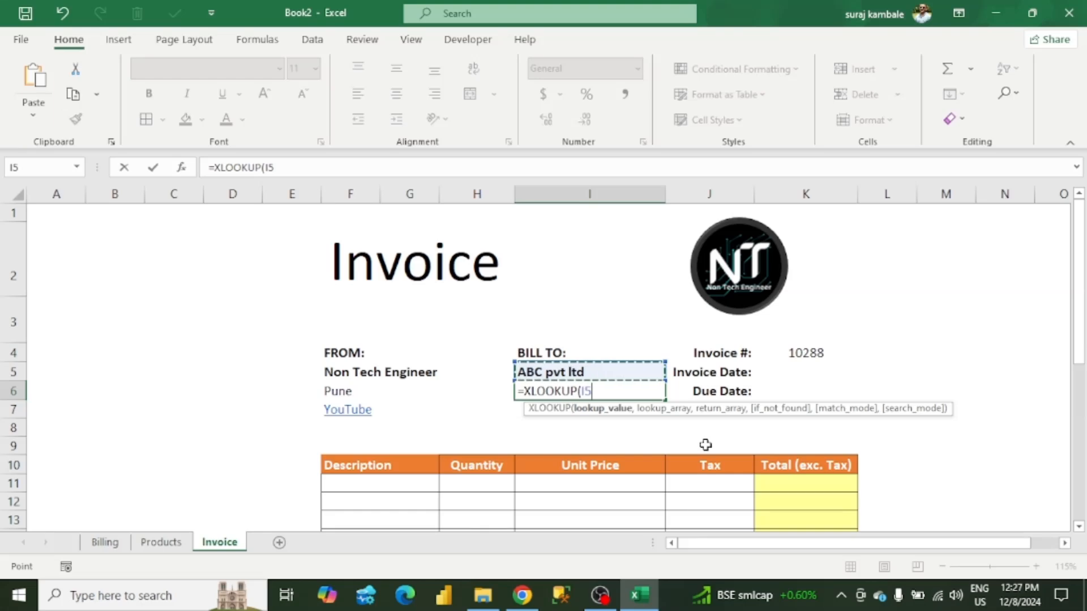
type(",")
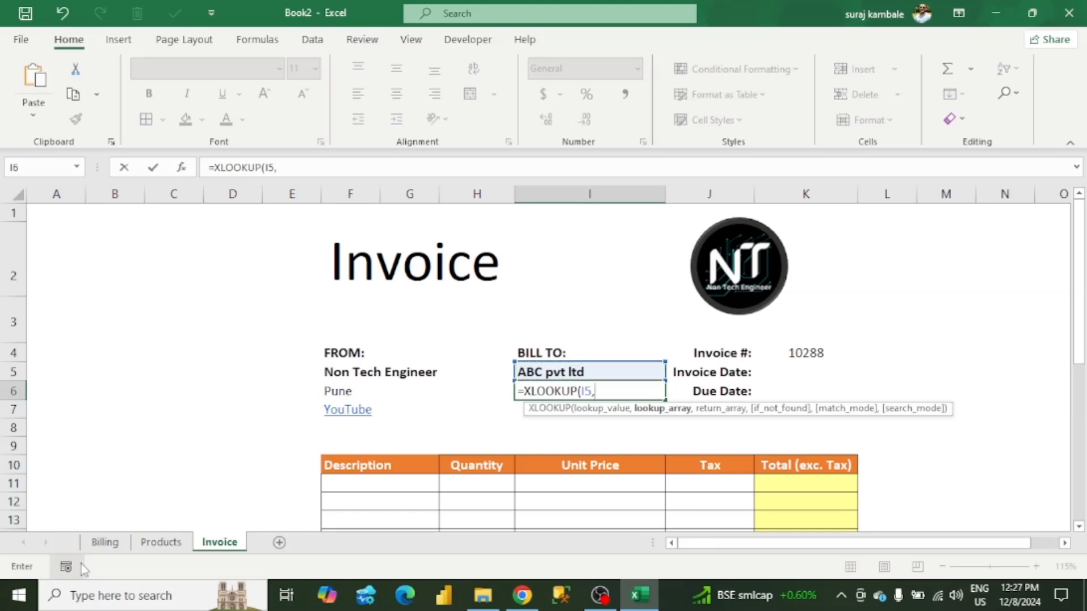
- Complete the XLOOKUP in I6 with lookup array Billing!A2:A5 and return array Billing!B2:B5
left_click(104, 542)
left_click_drag(56, 231, 34, 278)
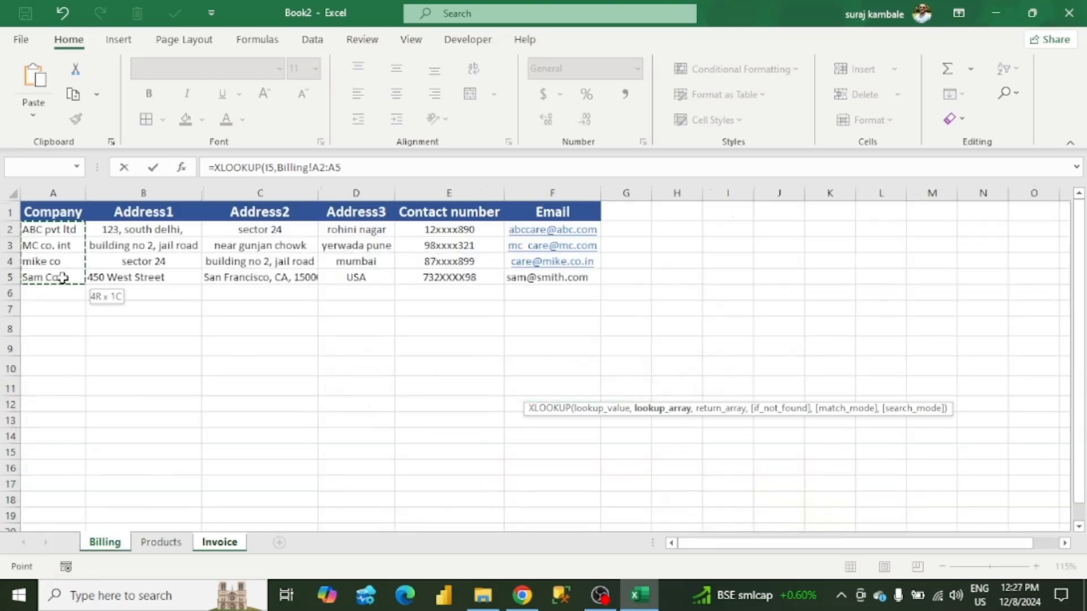
type(",")
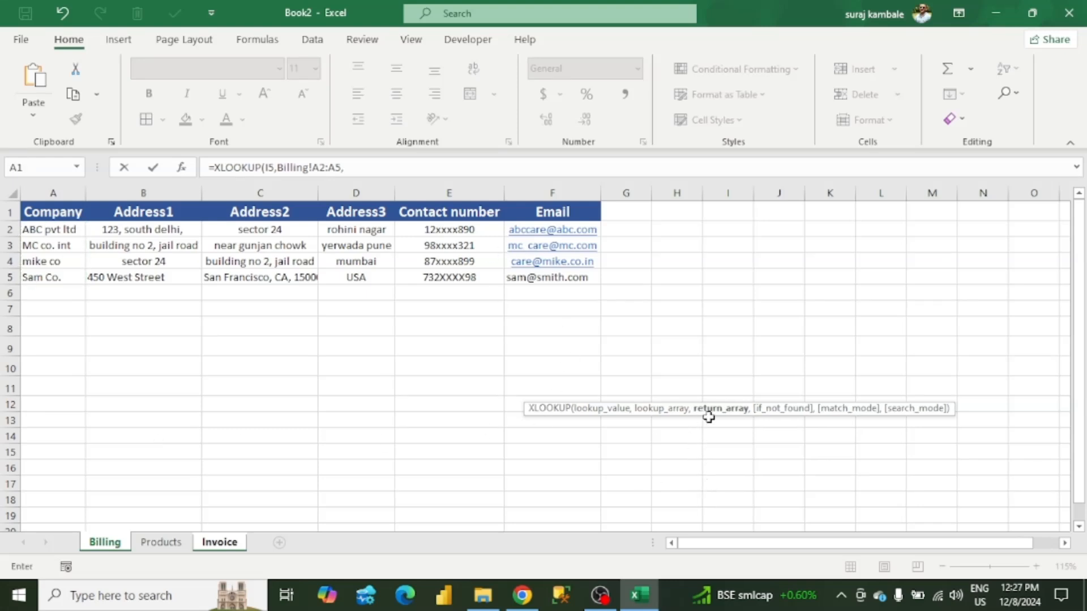
left_click_drag(166, 231, 157, 274)
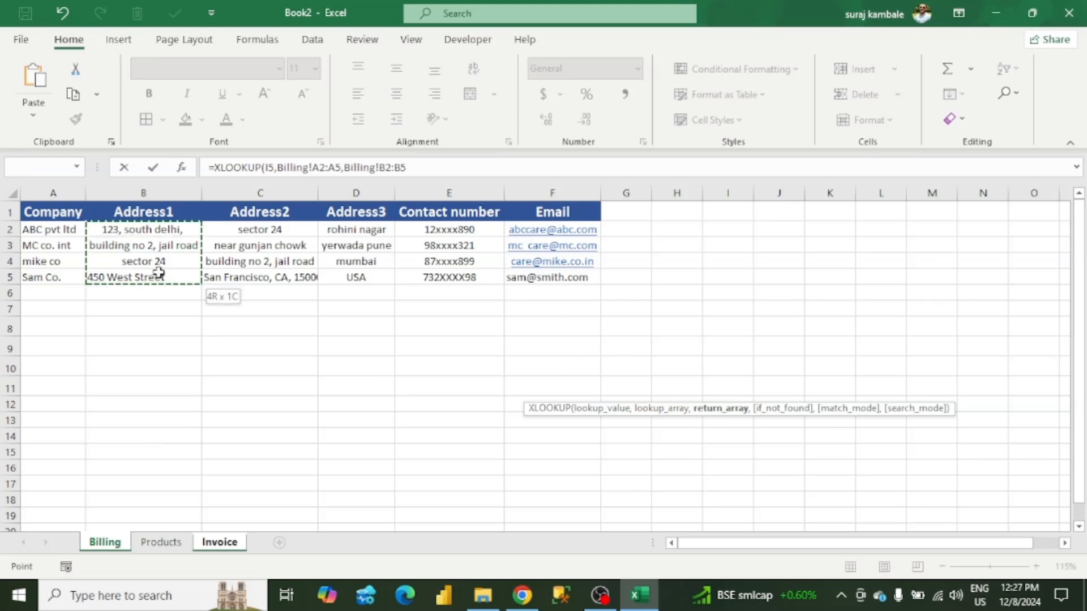
type(")")
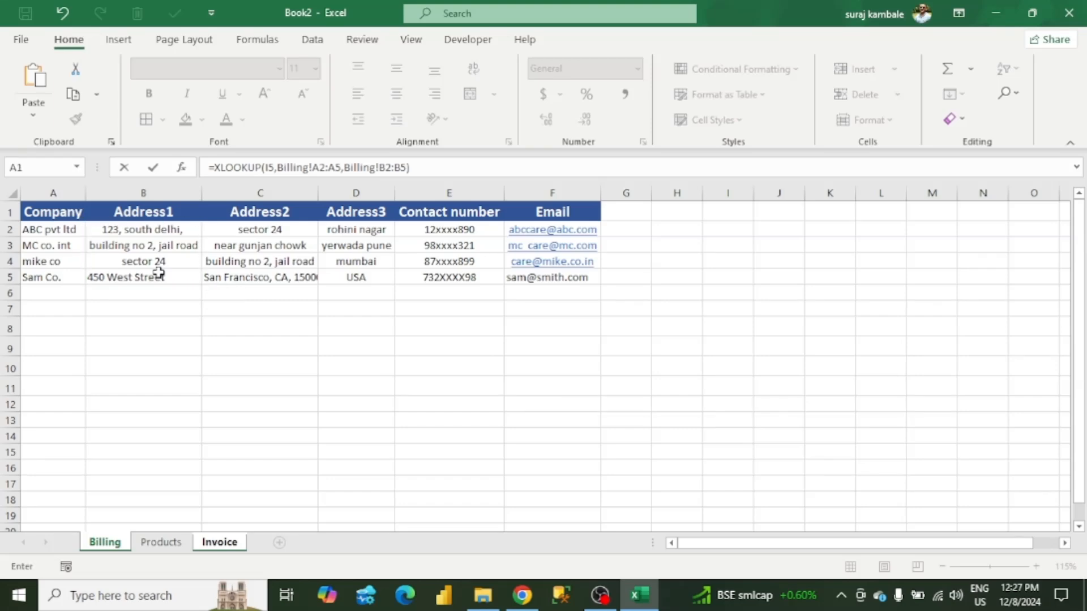
key("Return")
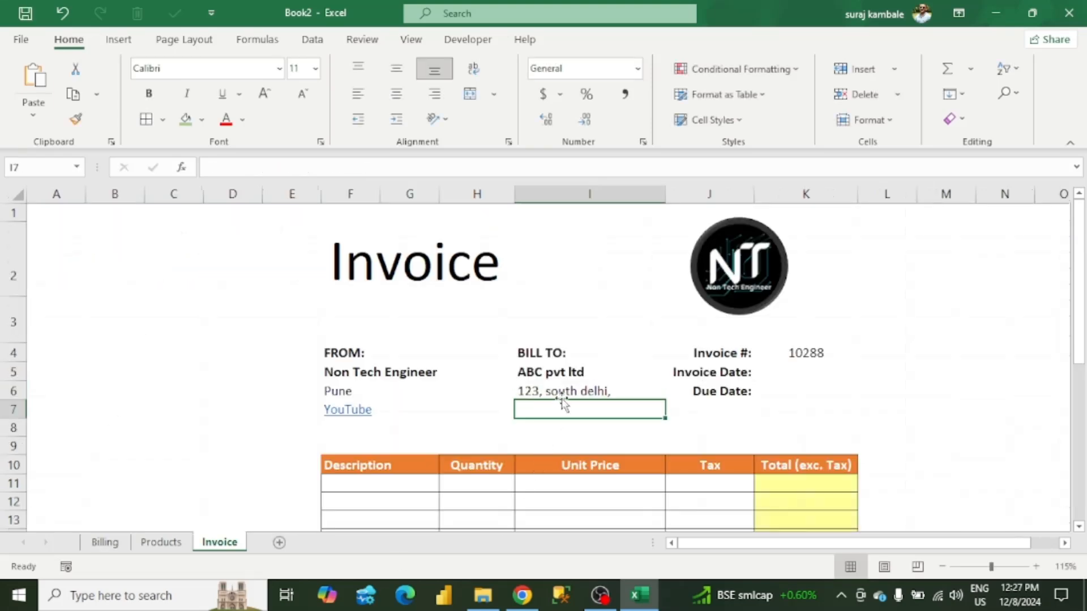
- Test the first address line's lookup by choosing mike co as the BILL TO company, and set it back to ABC pvt ltd
left_click(562, 393)
left_click(597, 371)
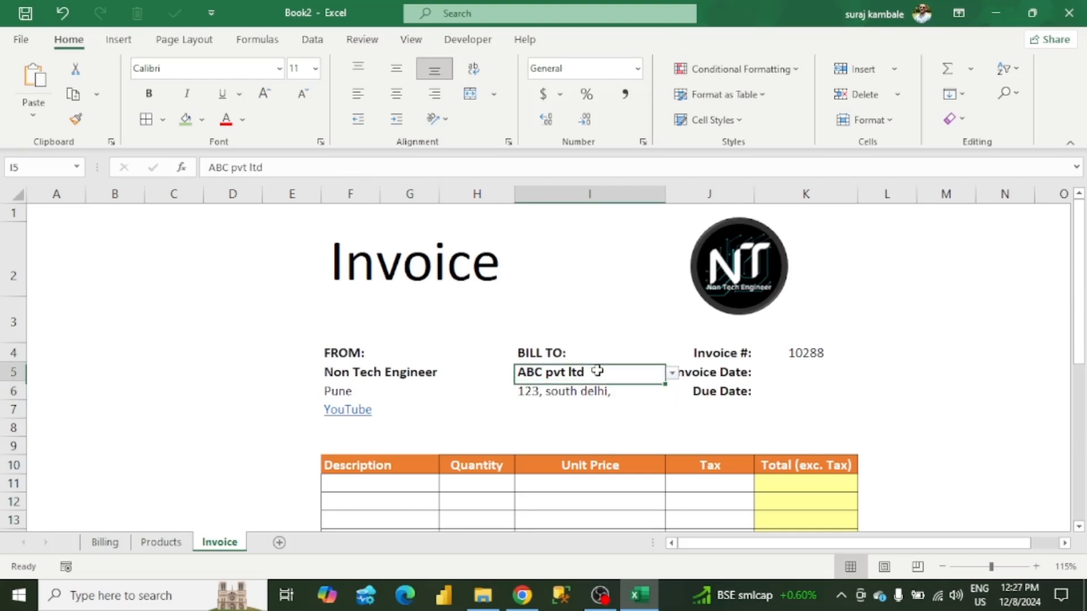
left_click(672, 372)
left_click(595, 410)
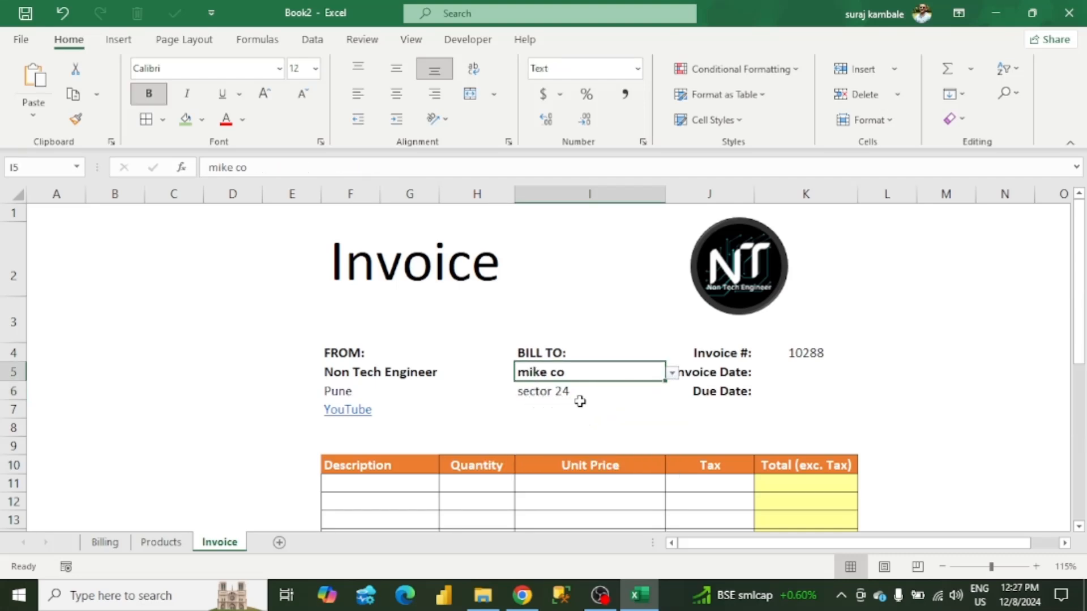
left_click(672, 373)
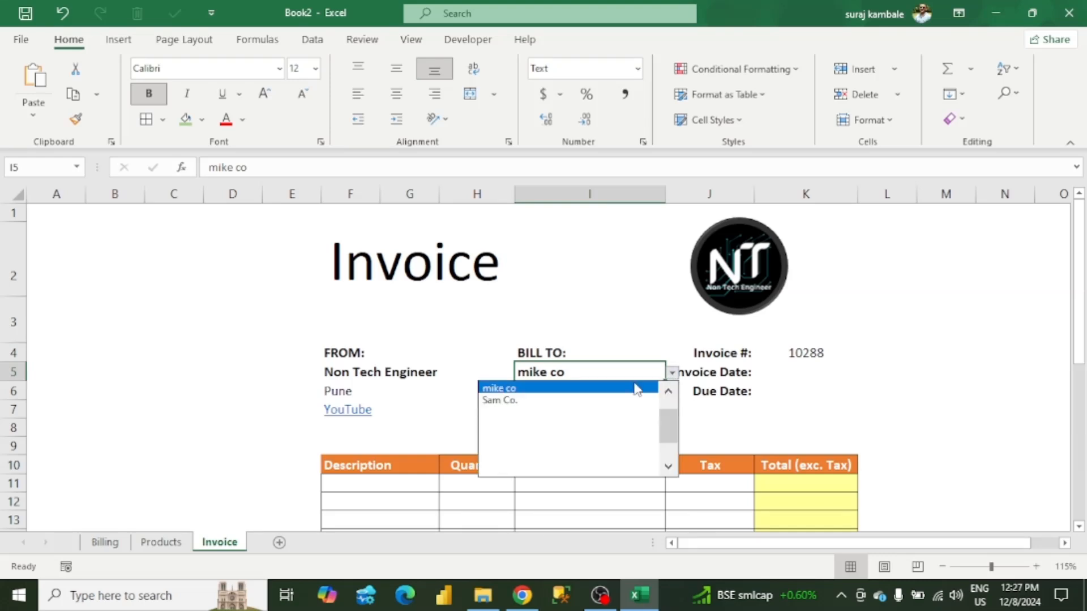
left_click_drag(667, 424, 670, 409)
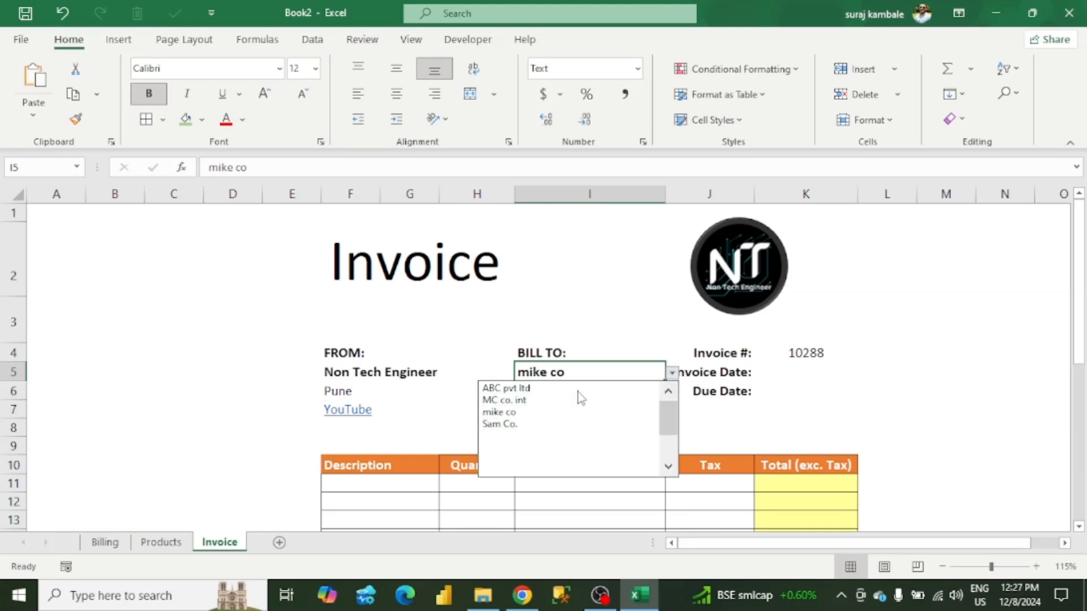
left_click(560, 388)
left_click(558, 394)
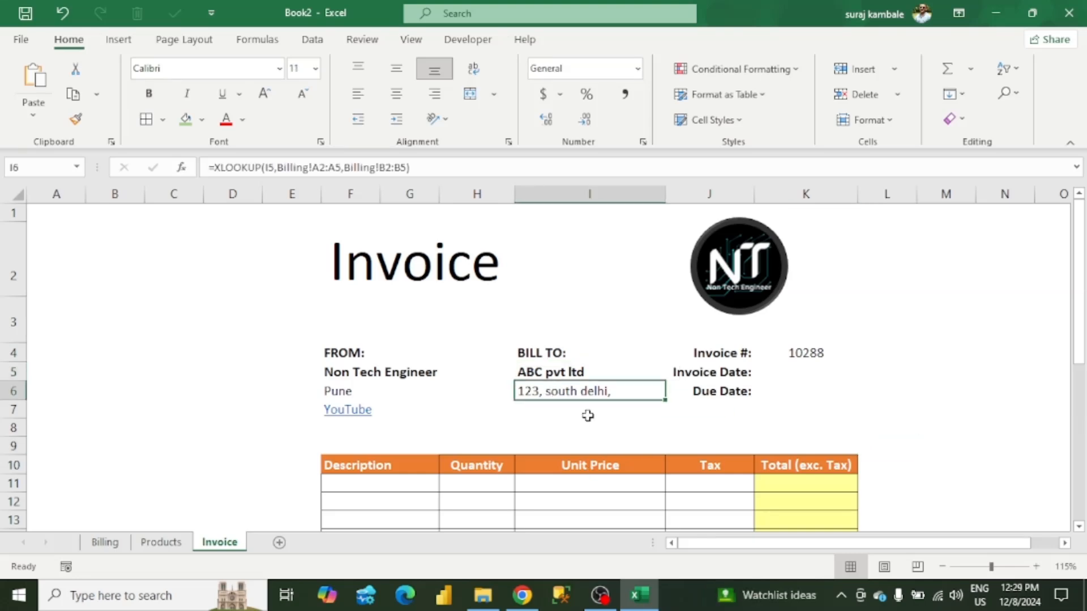
- Copy the XLOOKUP formula text from I6 unchanged into I7
left_click(584, 411)
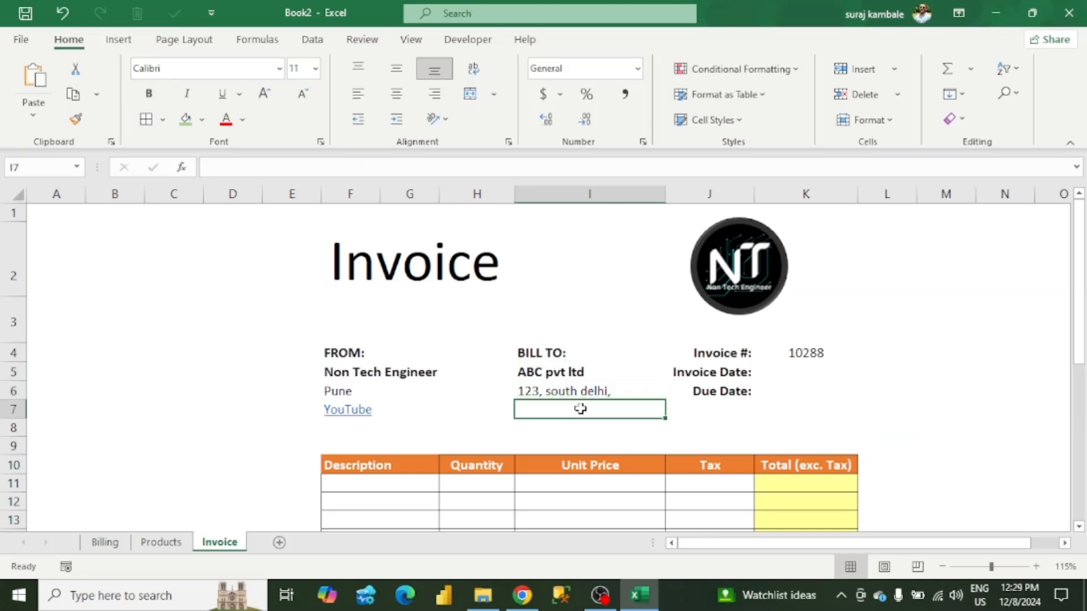
left_click(575, 428)
left_click(564, 390)
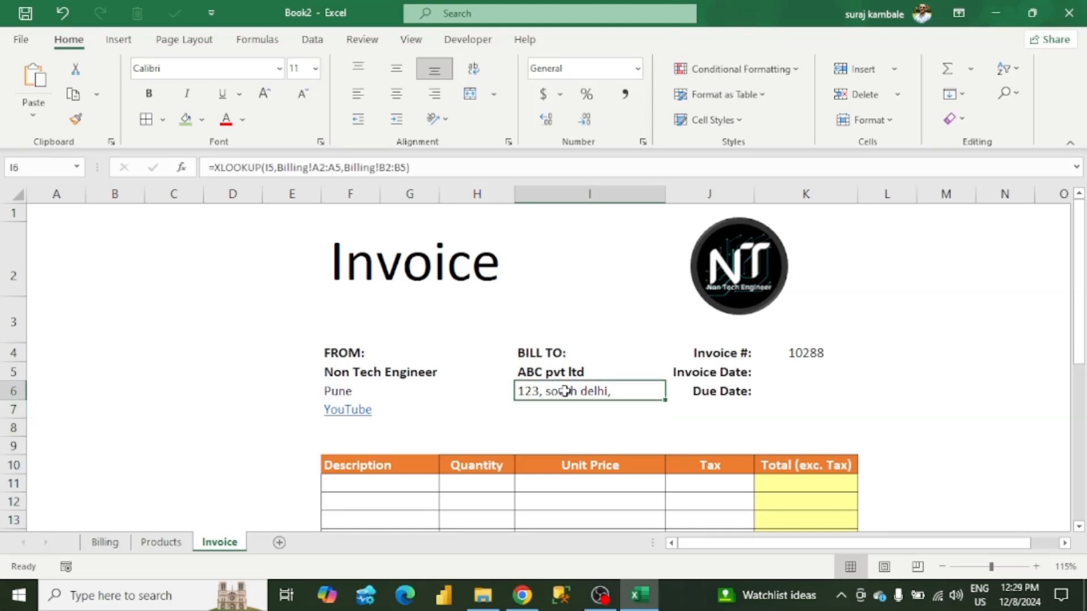
left_click_drag(422, 172, 233, 167)
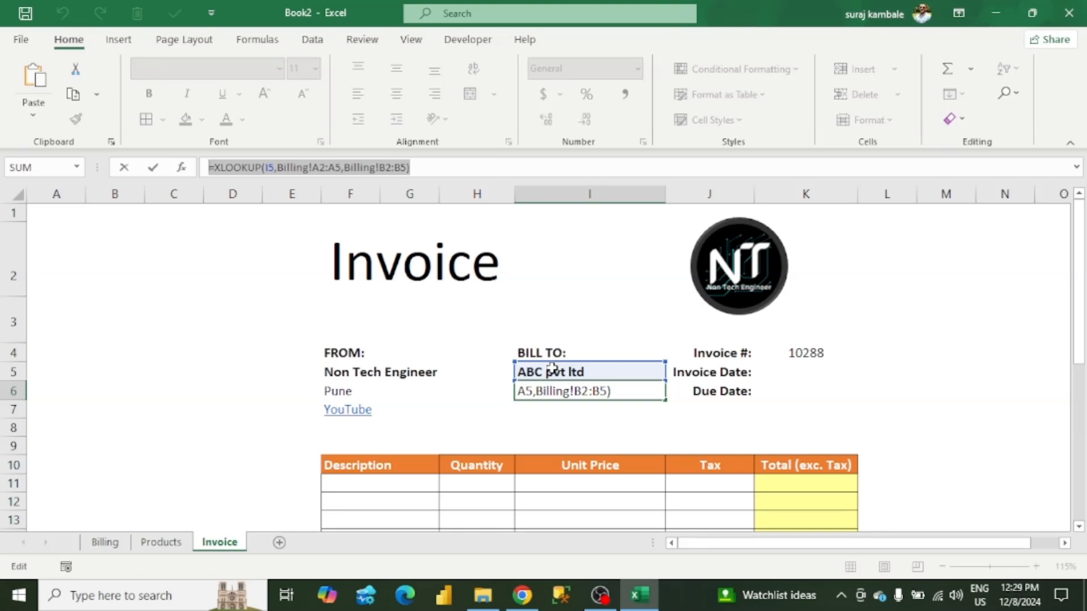
key("Escape")
left_click(566, 408)
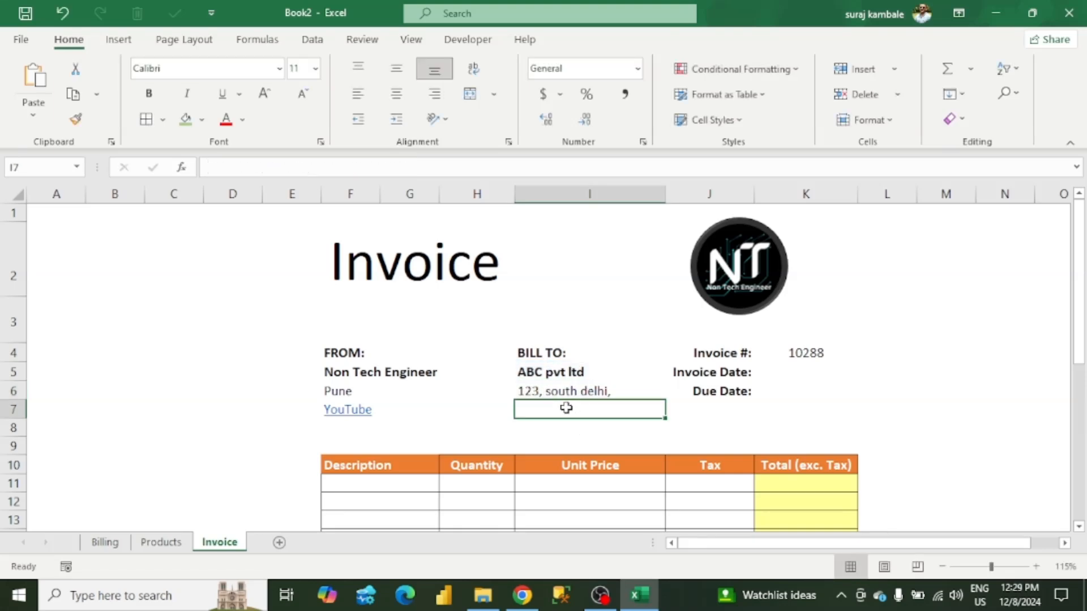
double_click(568, 408)
key("ctrl+v")
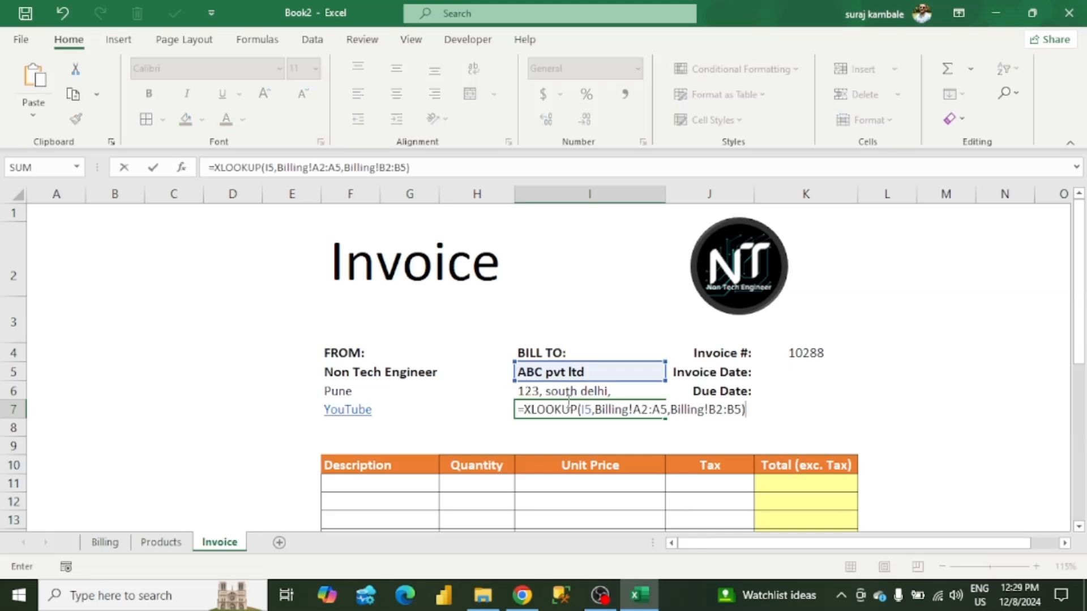
key("Left")
key("Left")
key("Left")
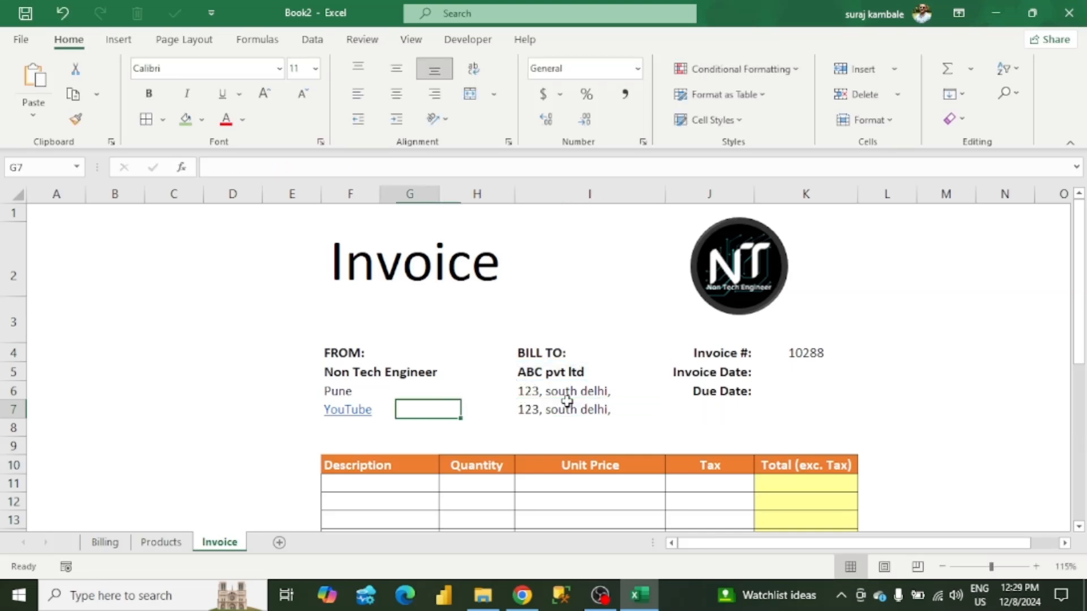
- Change the return array of the XLOOKUP formula in I7 to Billing!C2:C5
key("Right")
key("Right")
key("Right")
key("F2")
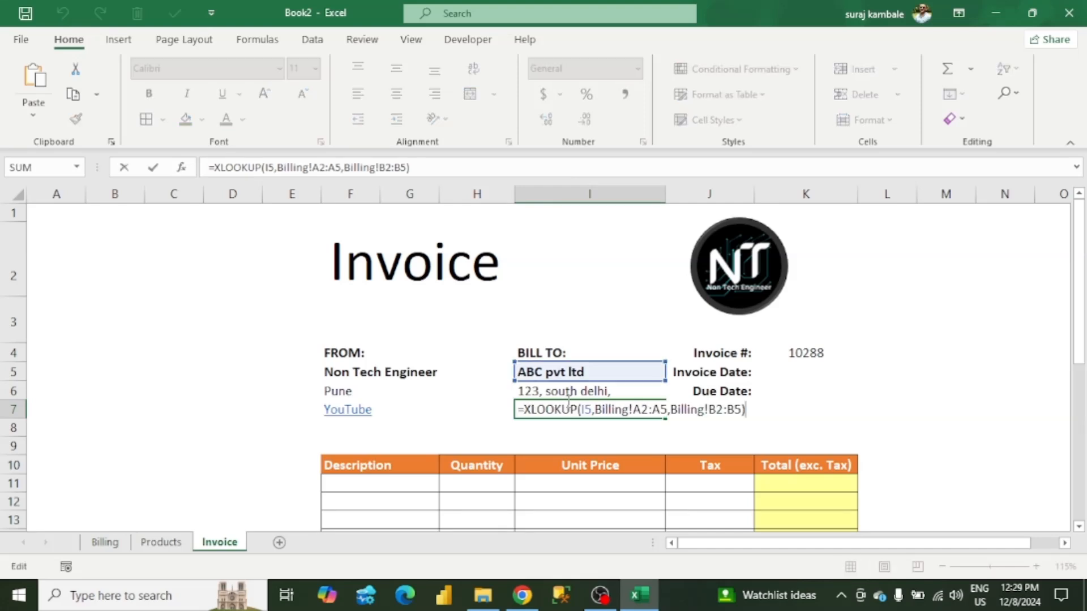
key("Left")
key("Left")
key("Left")
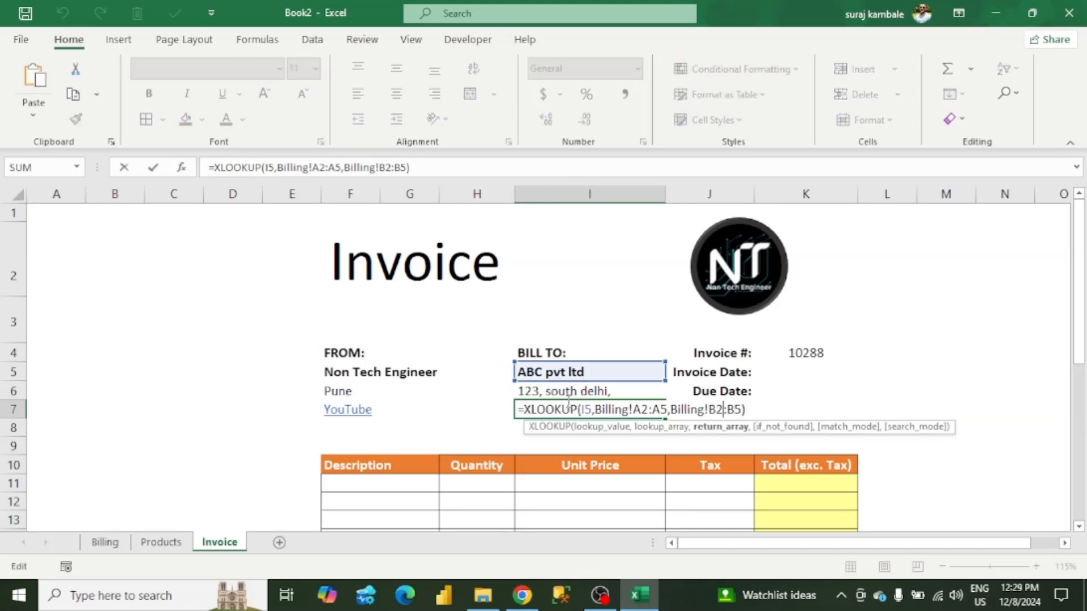
key("BackSpace")
type("C")
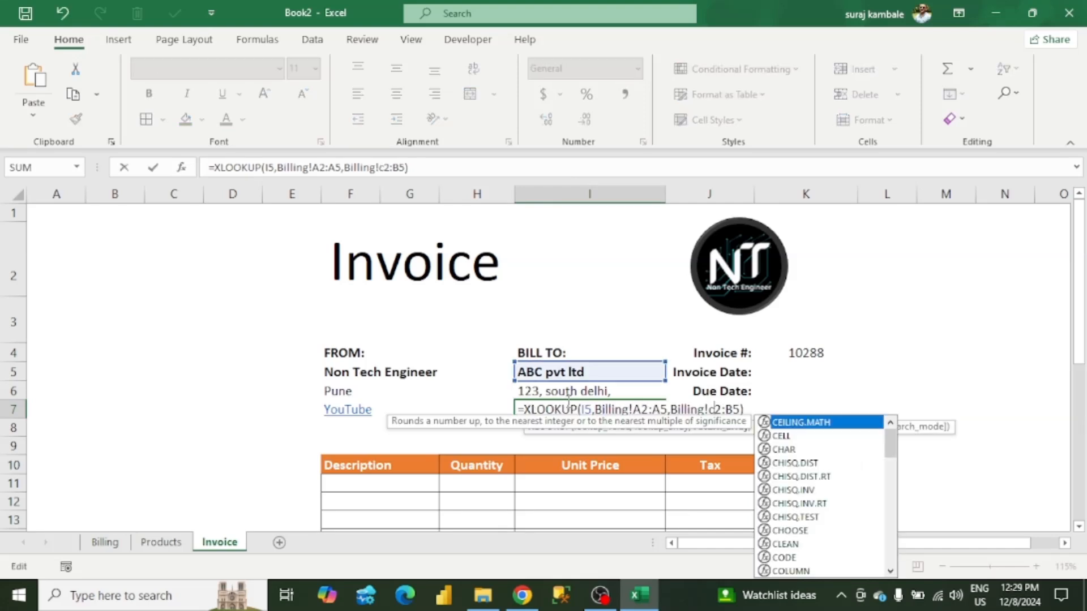
key("Right")
key("BackSpace")
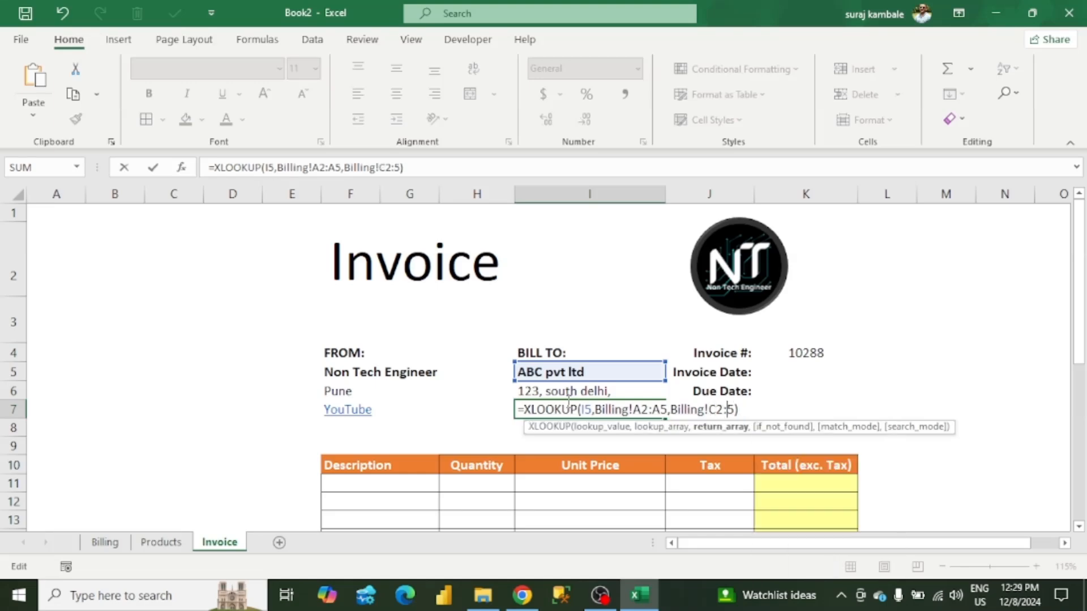
type("C")
key("Return")
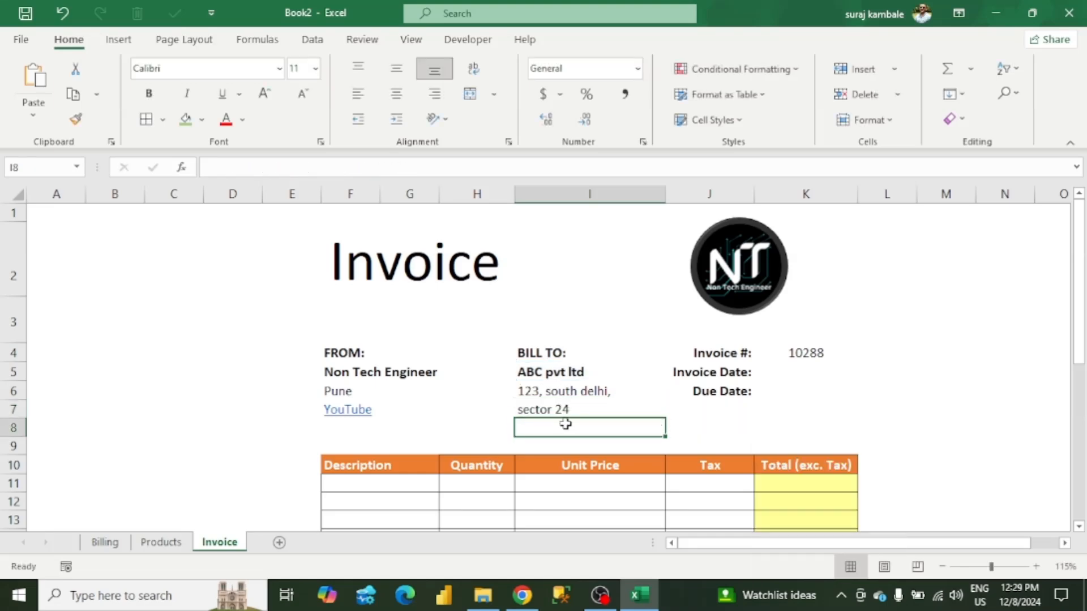
- Enter the copied formula =XLOOKUP(I5,Billing!A2:A5,Billing!B2:B5) in I8
double_click(565, 424)
type("=XLOOKUP(I5,Billing!A2:A5,Billing!B2:B5)")
key("Left")
key("Left")
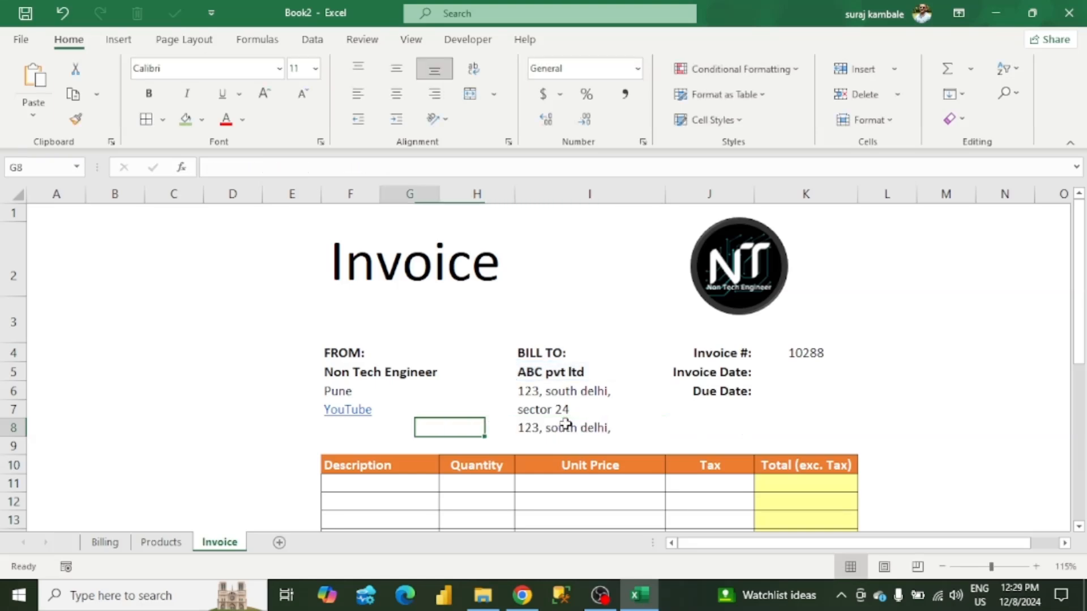
- Change the return array of the XLOOKUP formula in I8 to Billing!D2:D5
key("Right")
key("Right")
key("F2")
key("Left")
key("Left")
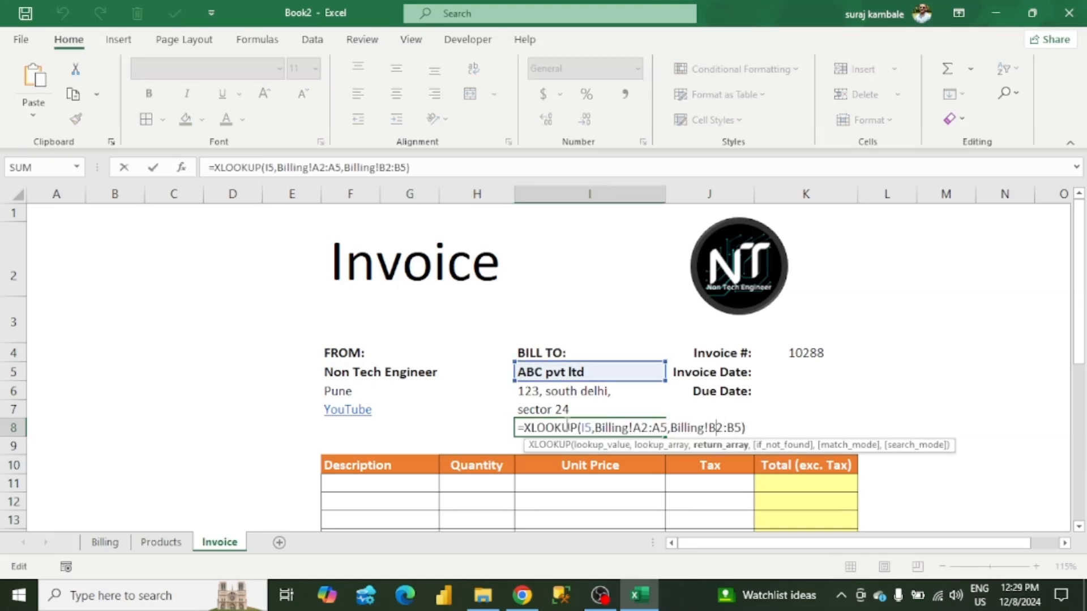
key("BackSpace")
type("D")
key("Right")
key("Right")
key("Delete")
type("D")
key("Return")
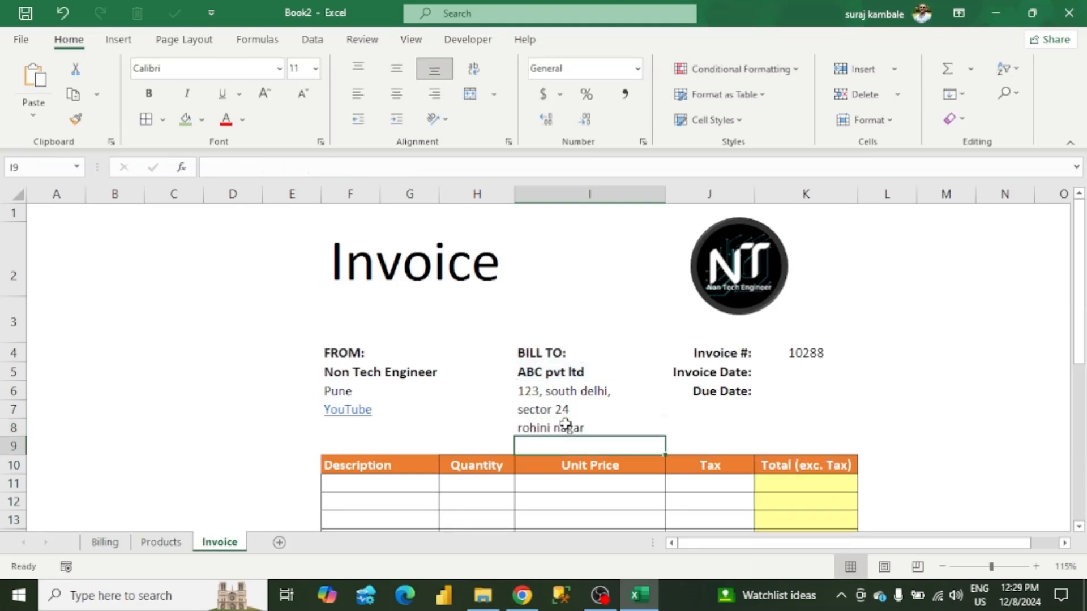
- Test all three address lines by choosing mike co as the BILL TO company, and set it back to ABC pvt ltd
left_click(645, 375)
left_click(672, 374)
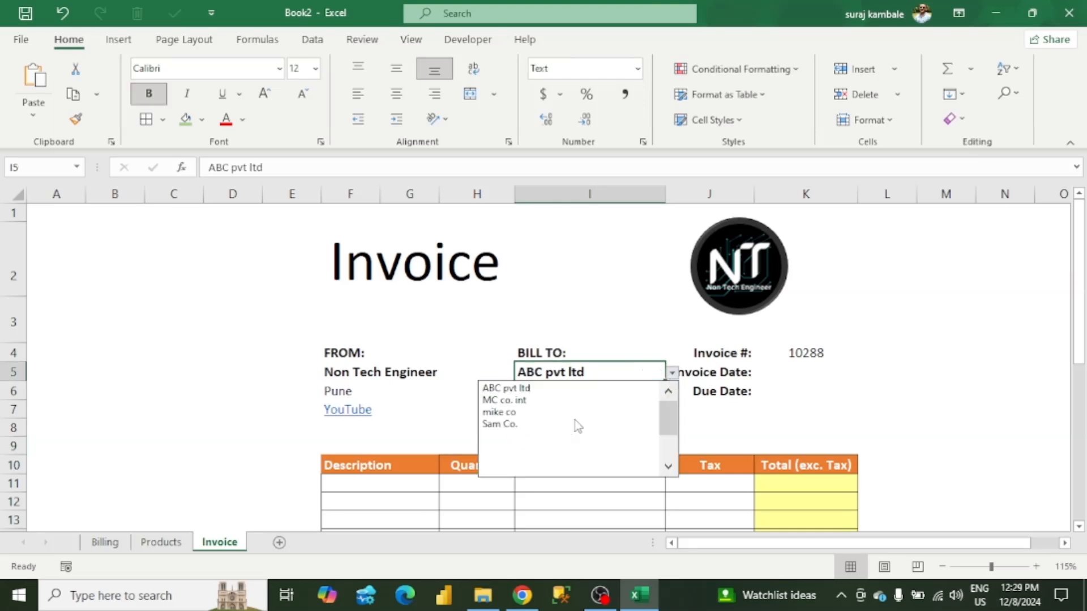
left_click(546, 410)
left_click(672, 374)
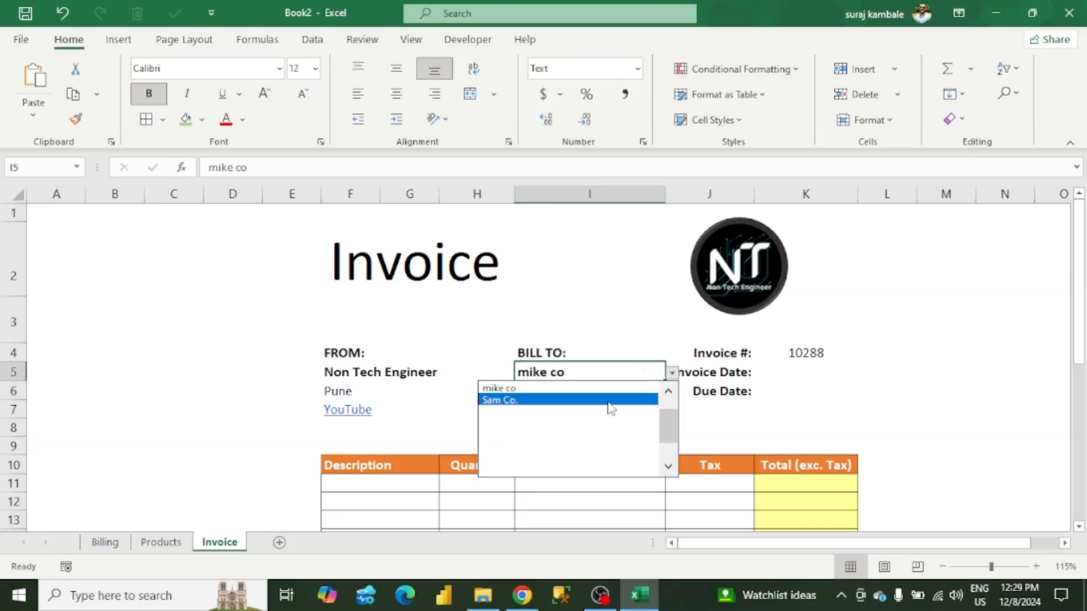
scroll(668, 427, "up", 1)
left_click(604, 381)
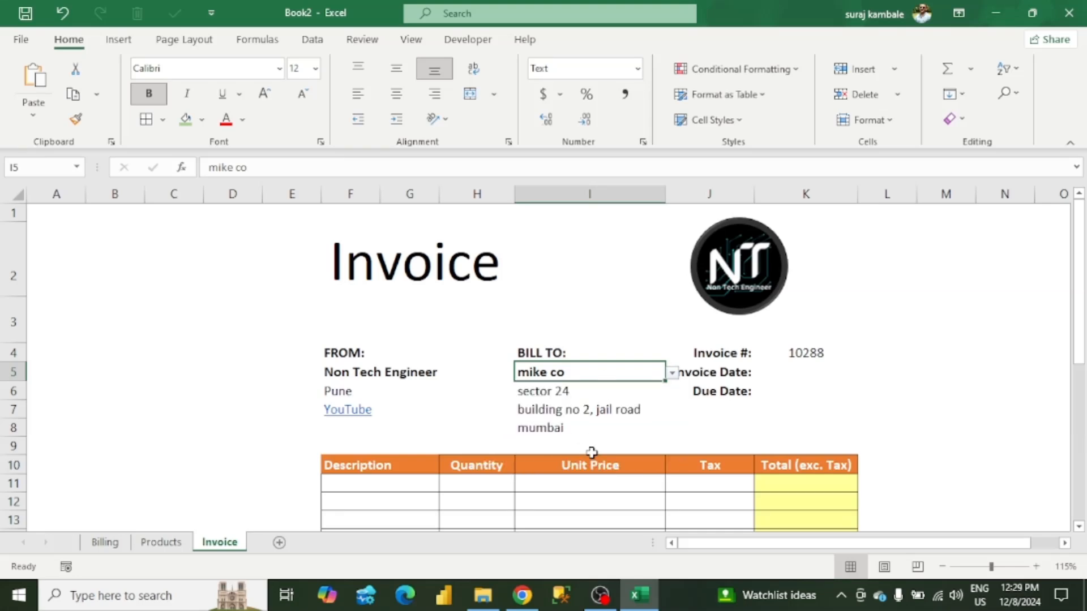
left_click(680, 377)
left_click(593, 376)
left_click(673, 373)
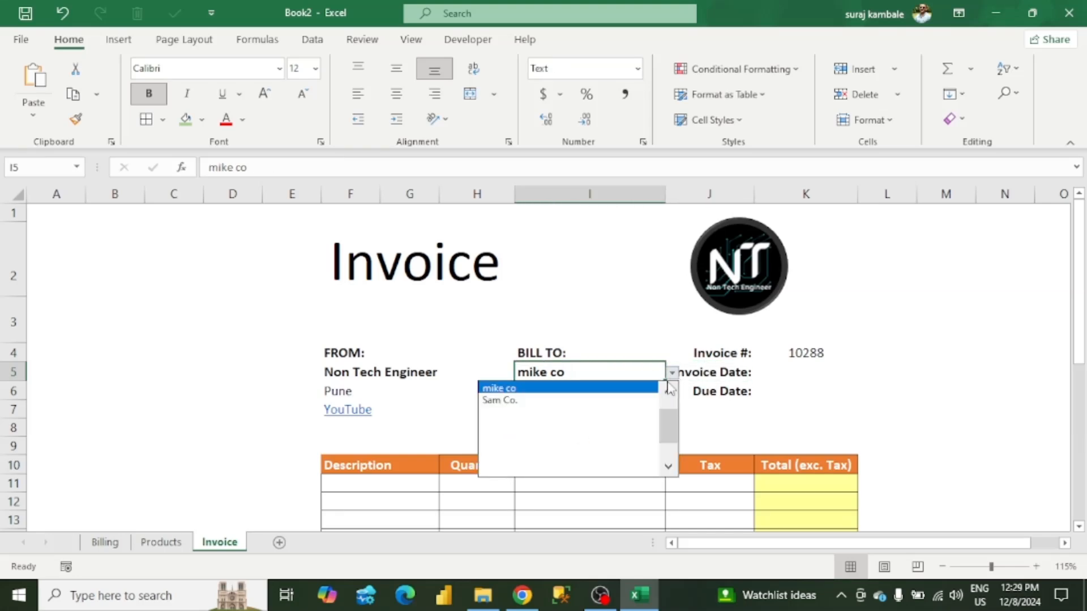
left_click_drag(667, 426, 665, 405)
left_click(567, 388)
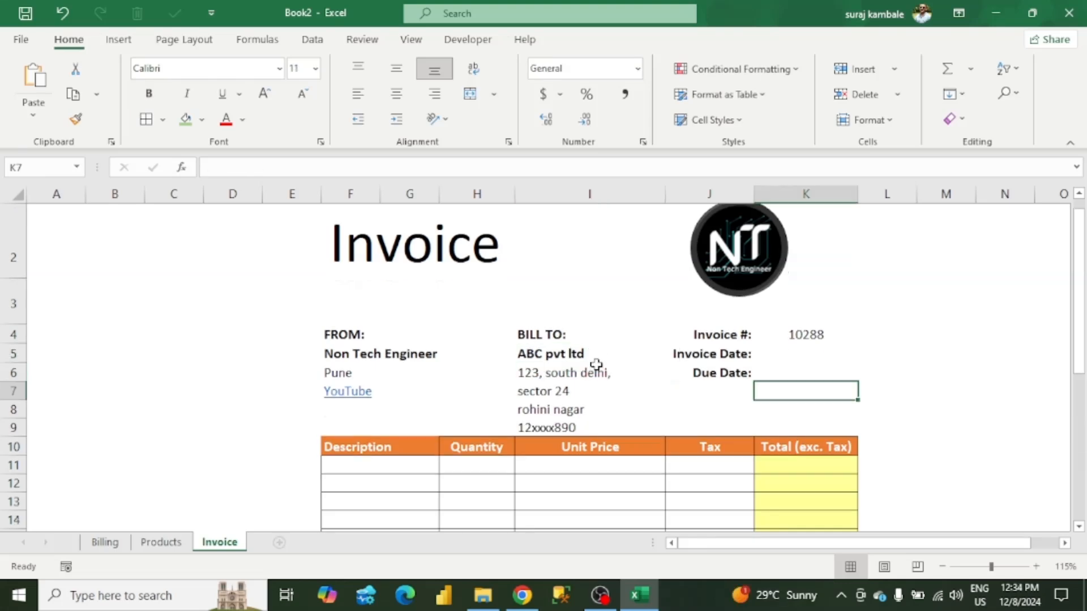
- Test the address and contact lookups by choosing mike co as the BILL TO company, and set it back to ABC pvt ltd
left_click(590, 374)
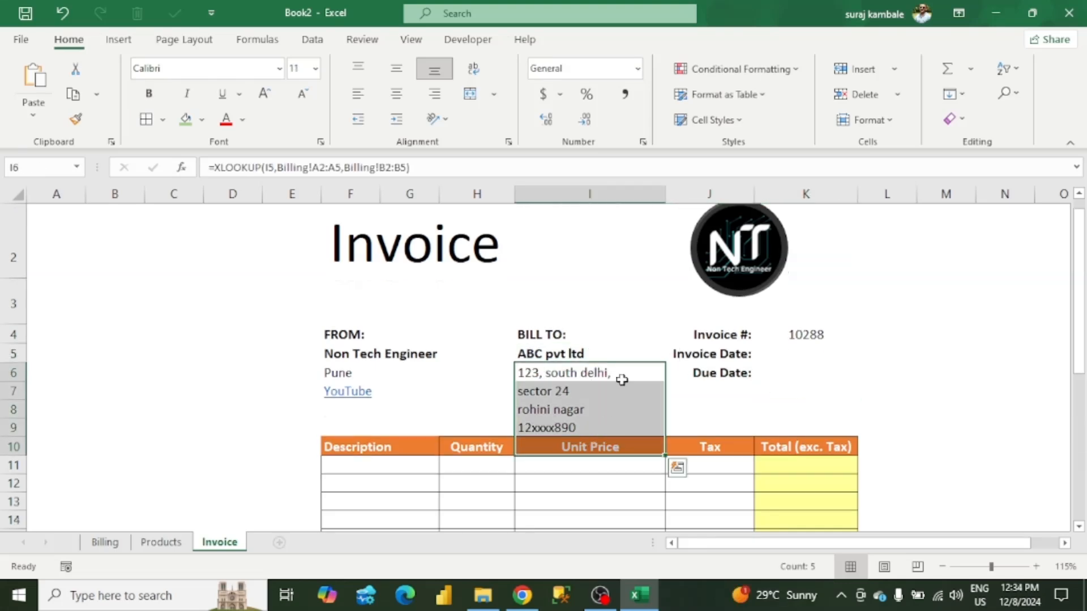
left_click(599, 351)
left_click(673, 357)
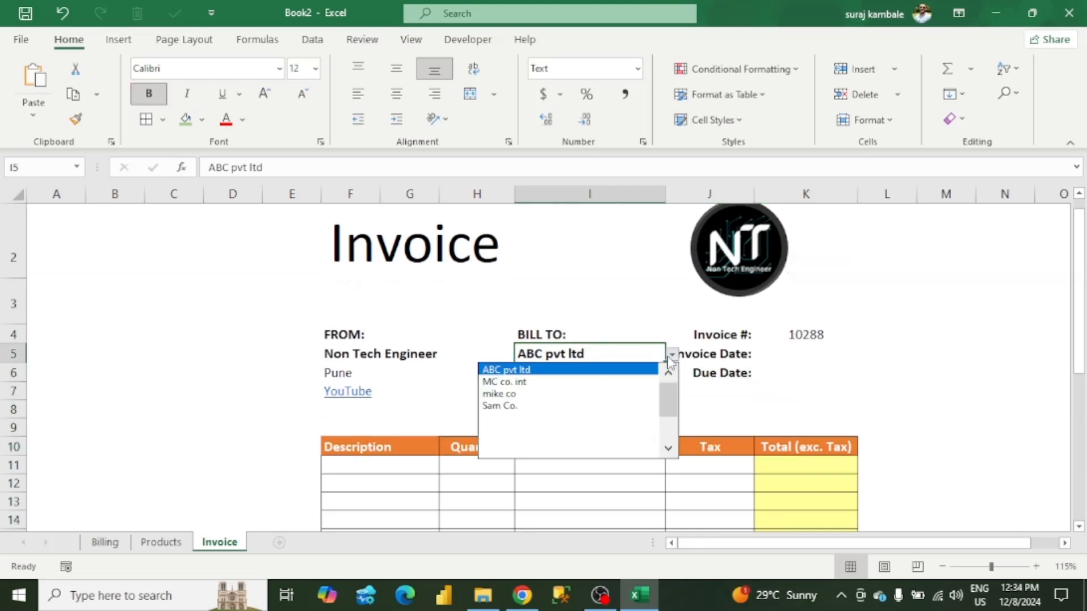
left_click(583, 393)
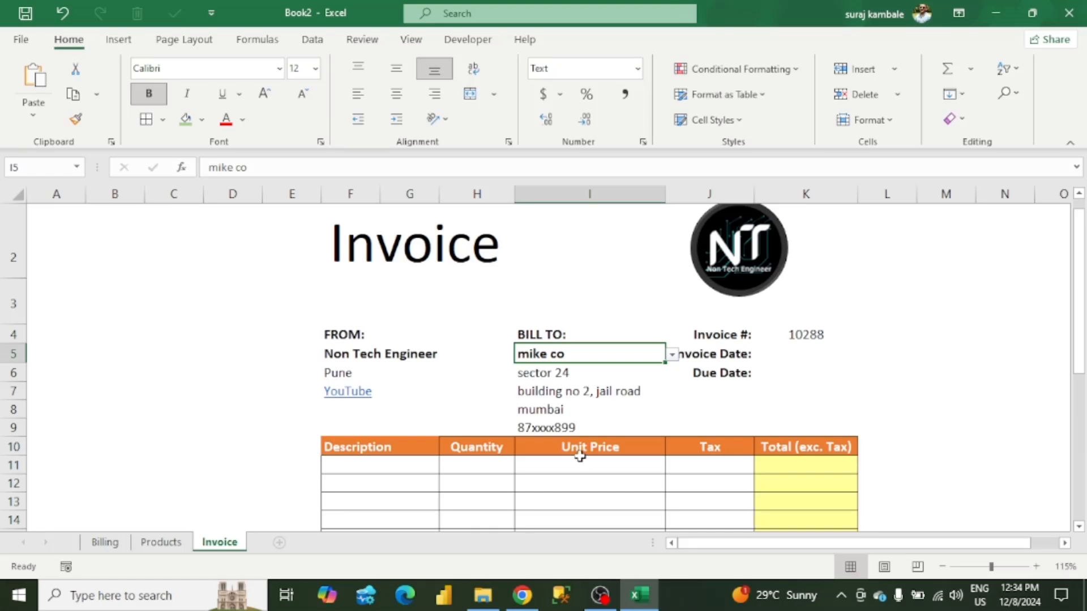
left_click(673, 357)
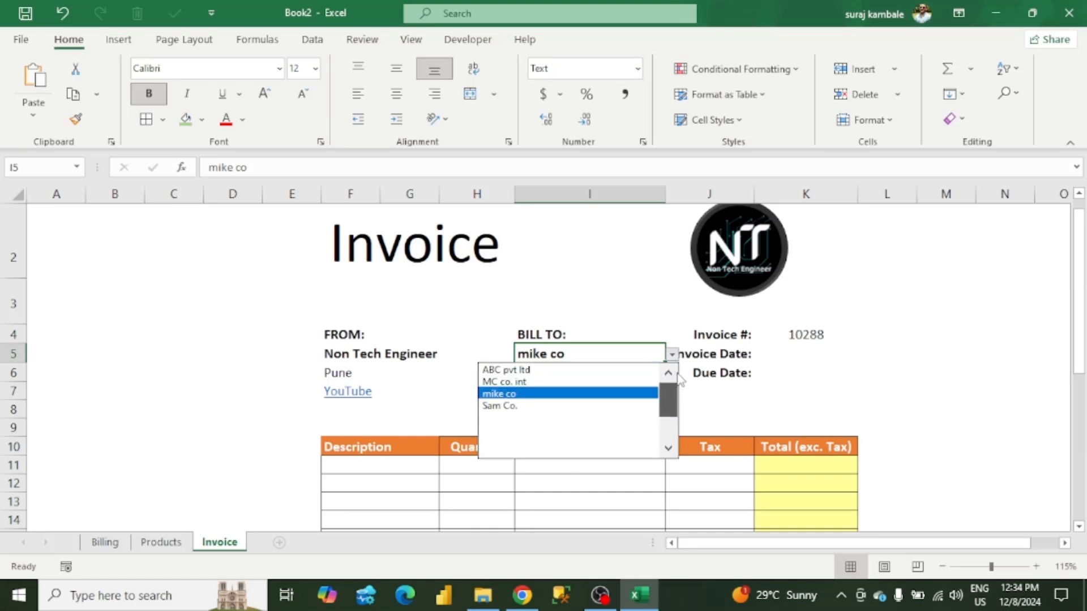
left_click(583, 371)
left_click(887, 412)
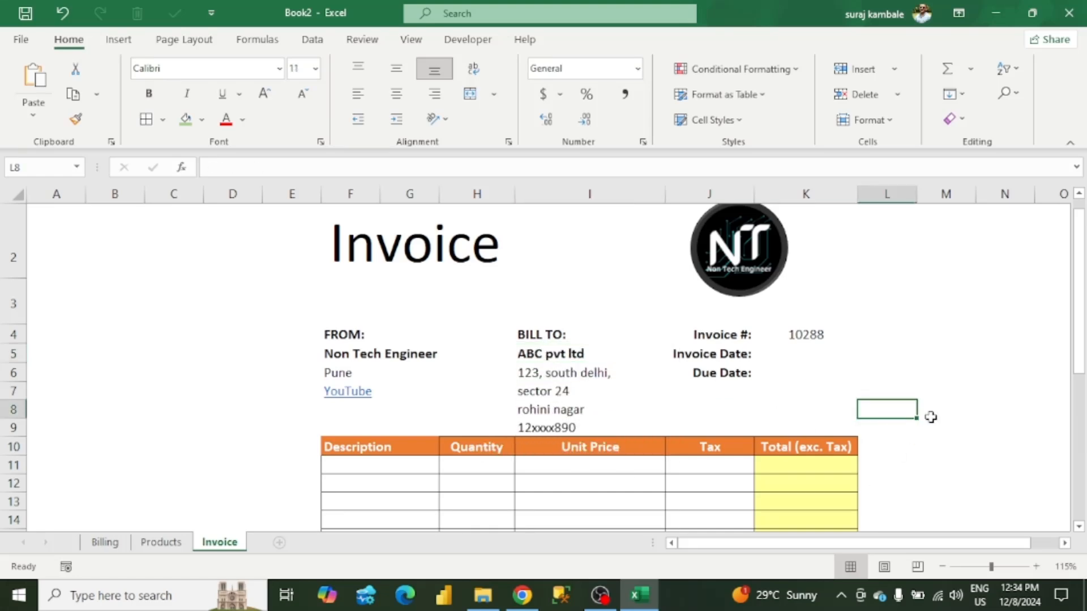
- Enter the formula =TODAY() as the Invoice Date in K5
left_click(797, 329)
left_click(815, 372)
left_click(817, 340)
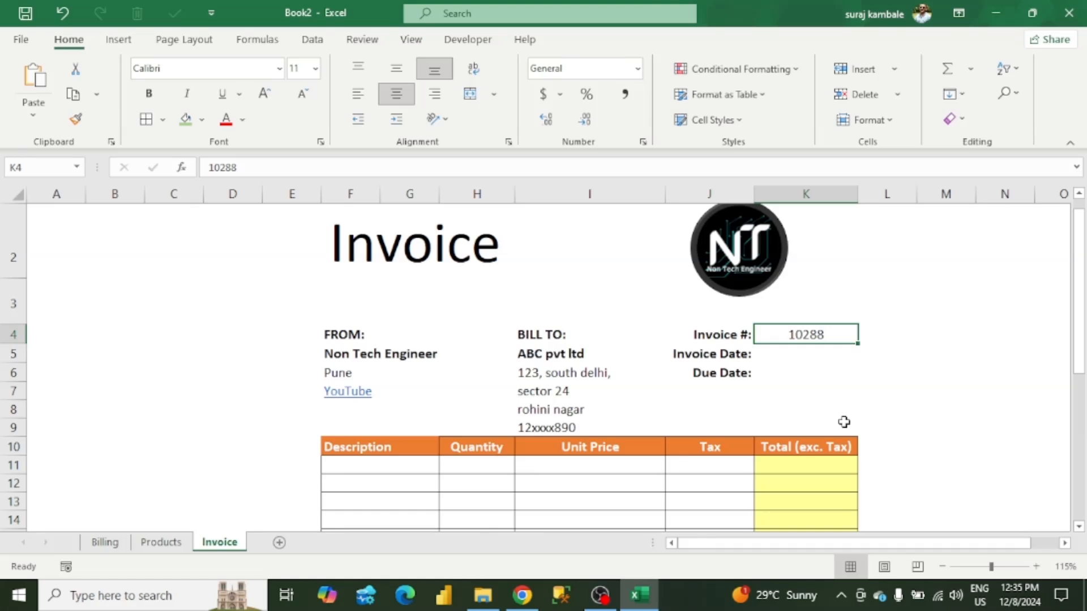
left_click(783, 352)
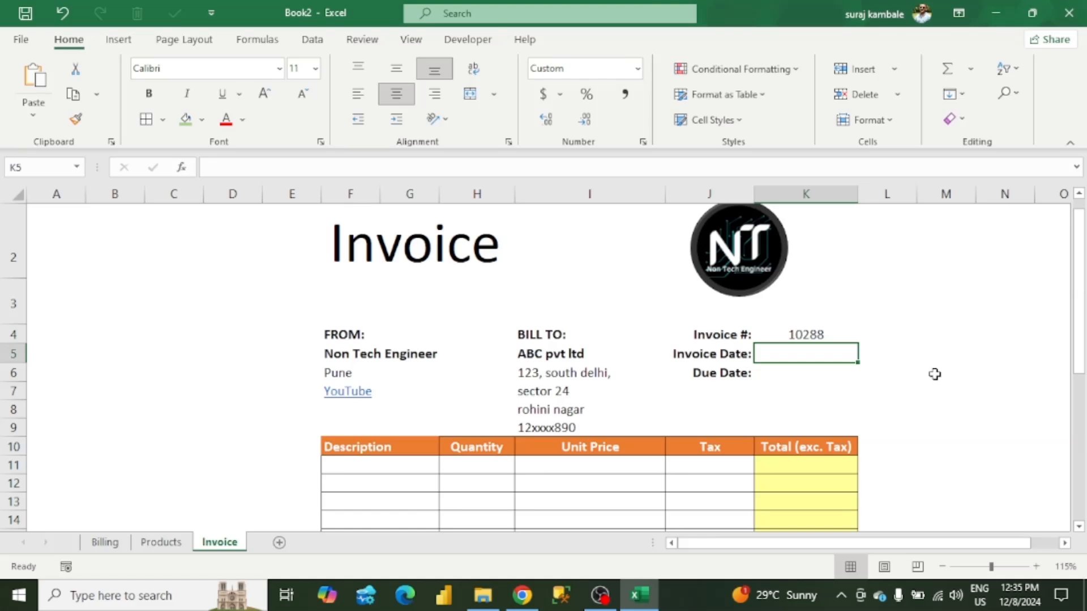
type("=t")
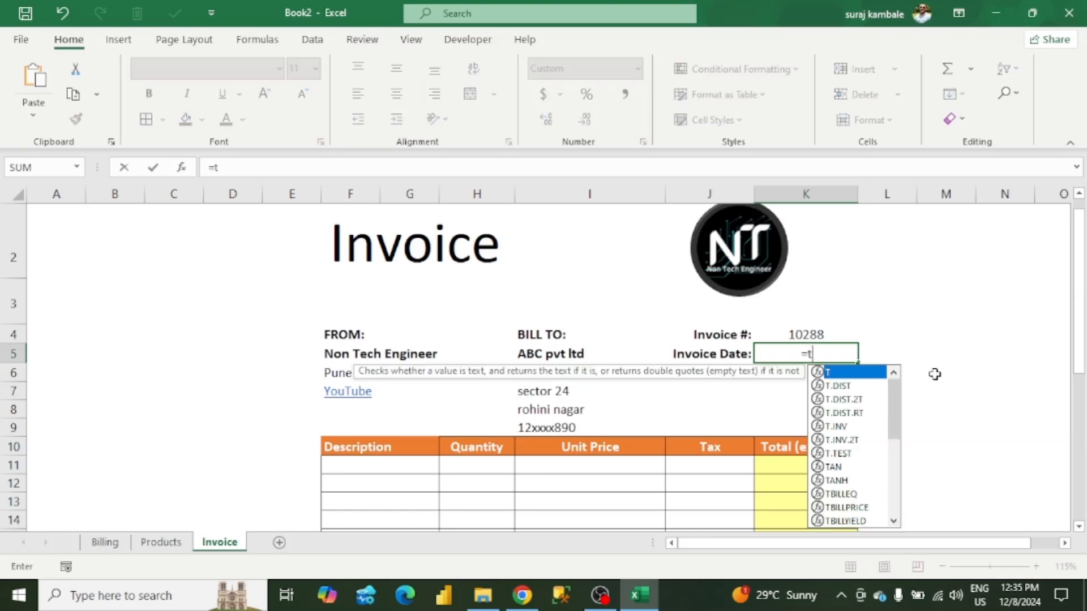
type("o")
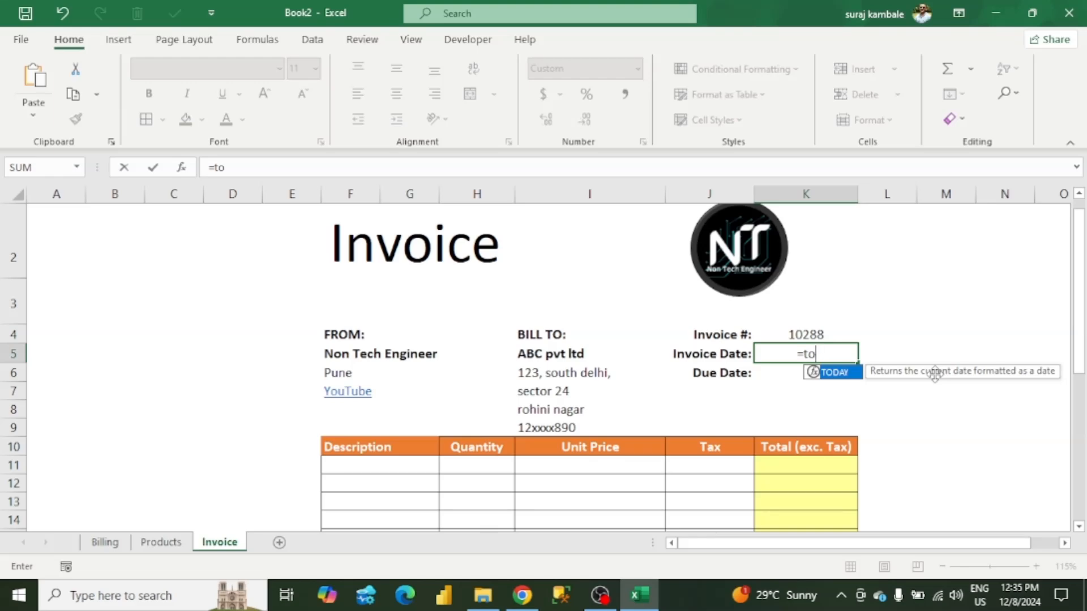
key("Tab")
type(")")
key("Return")
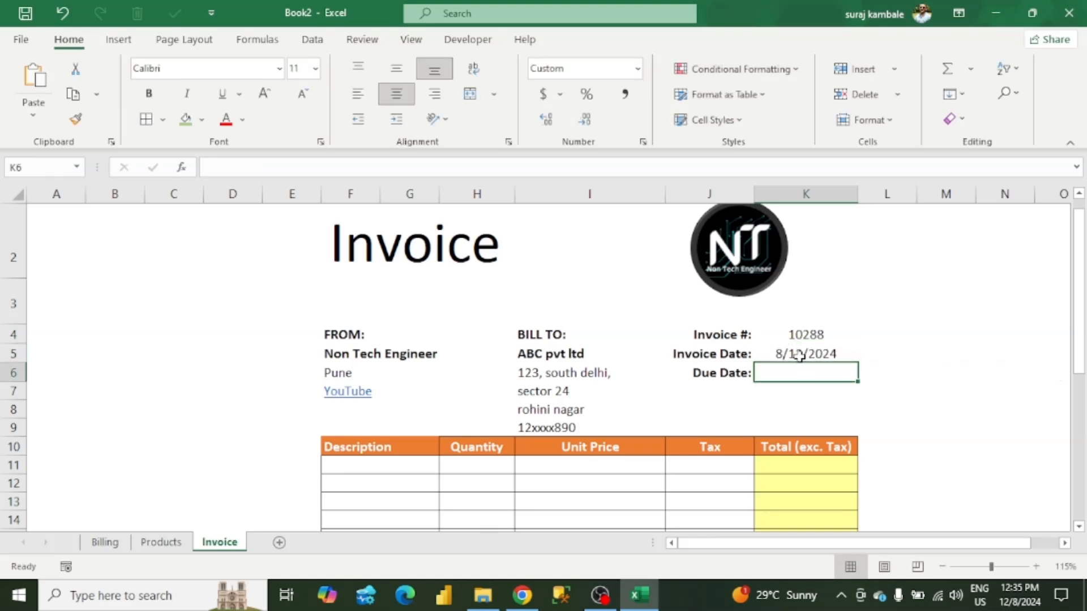
left_click(798, 355)
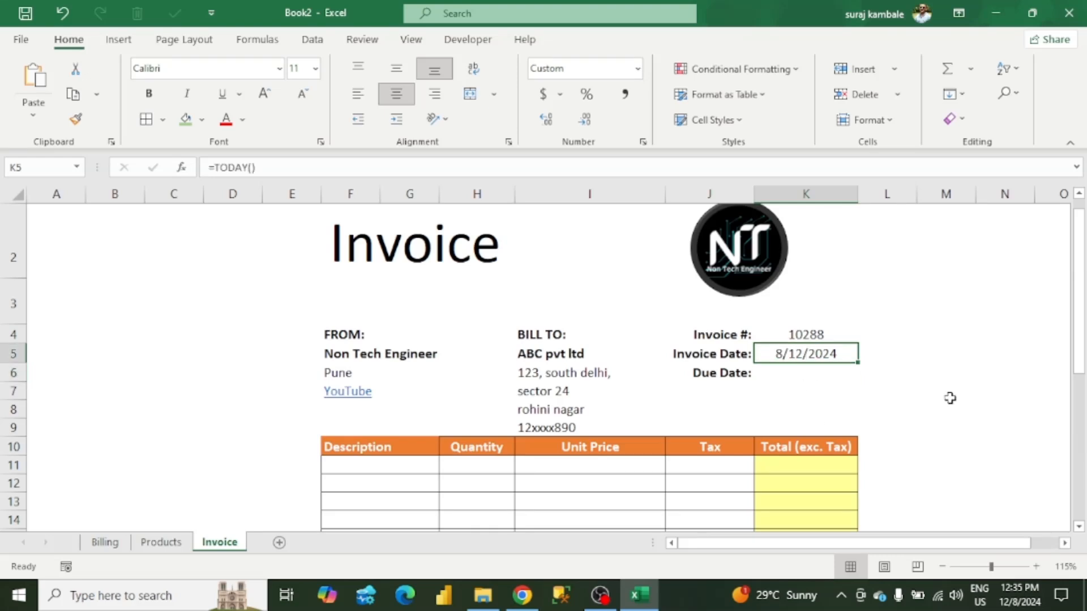
- Enter the formula =TODAY() + 15 as the Due Date in K6
left_click(789, 376)
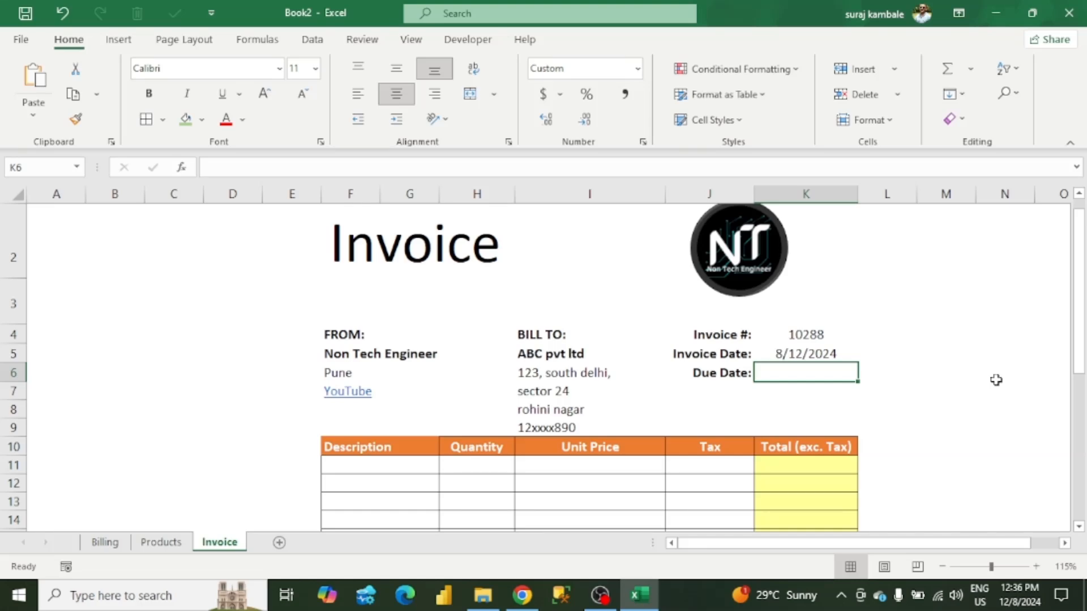
type("=t")
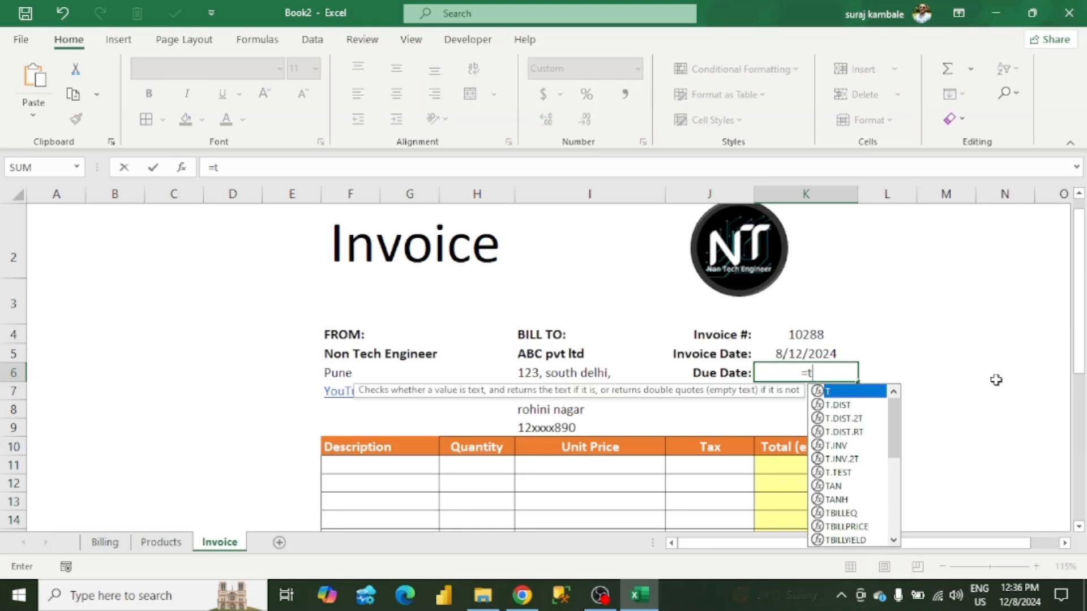
type("oda")
key("Tab")
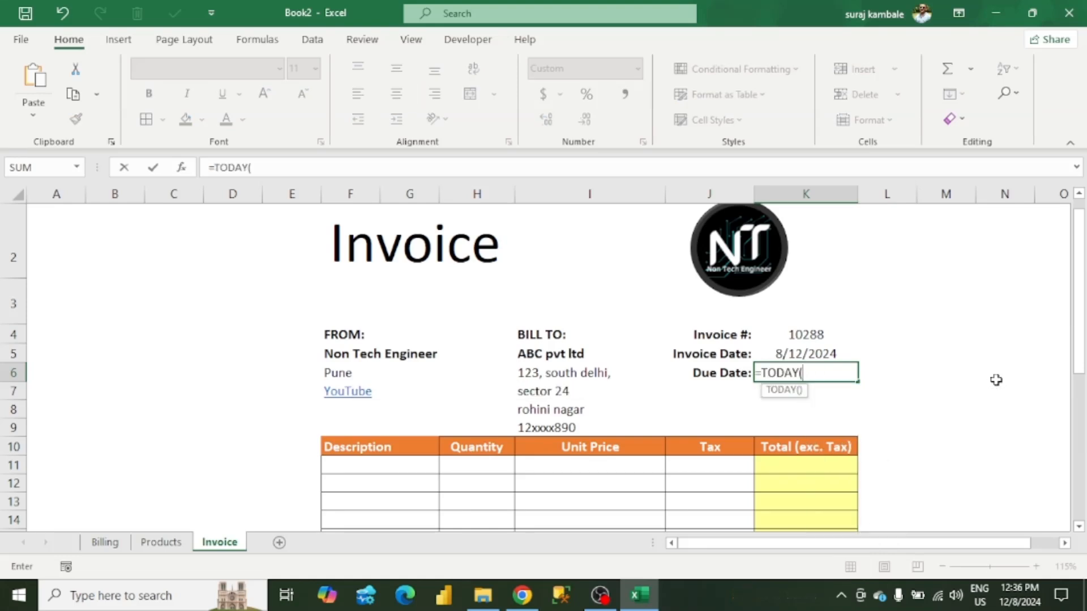
type(") + 15")
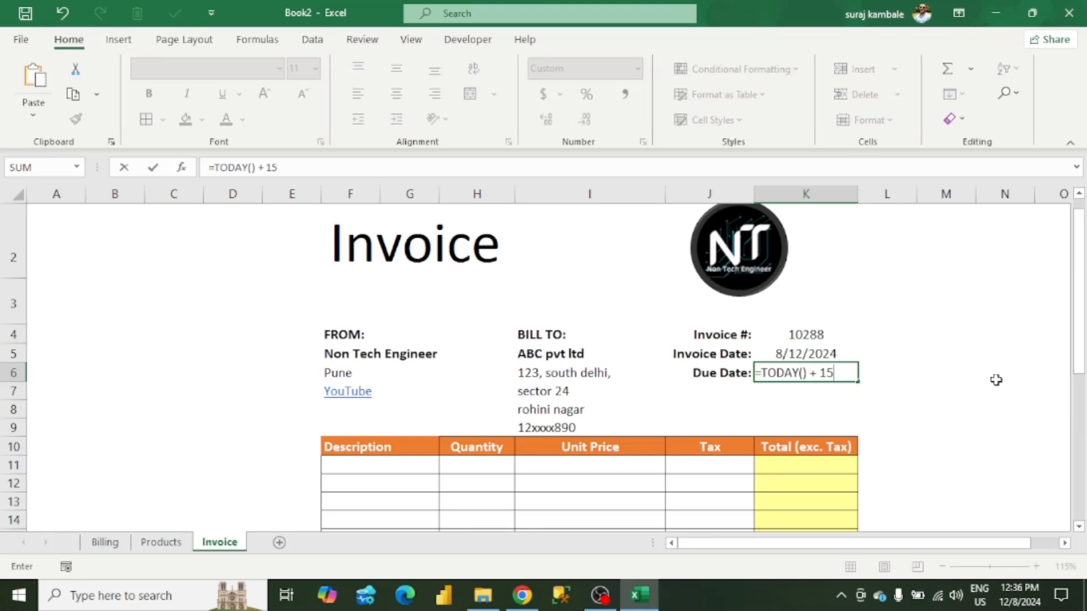
key("Return")
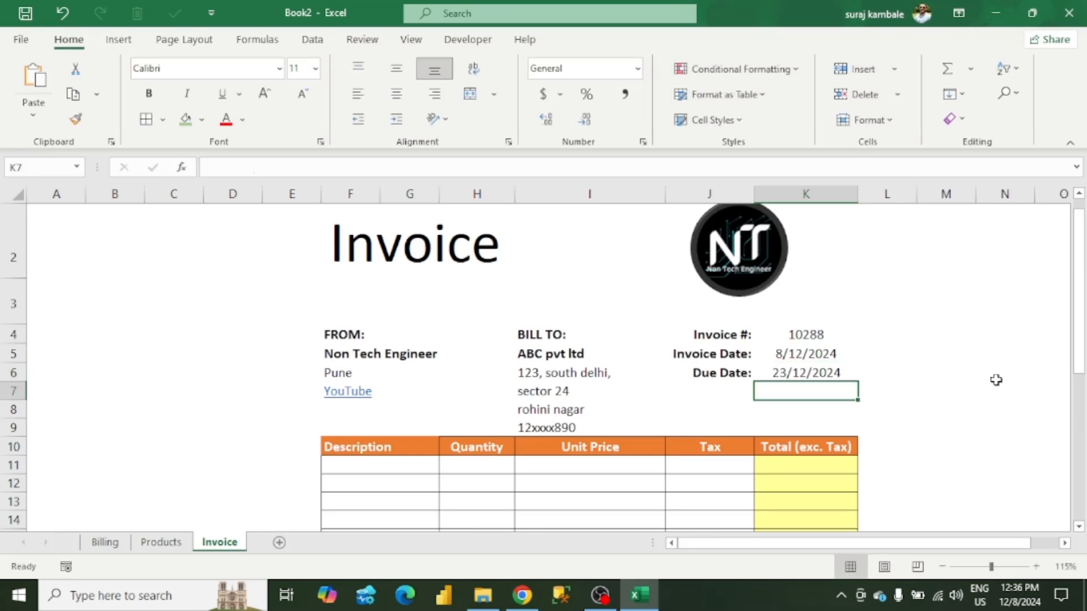
left_click(820, 375)
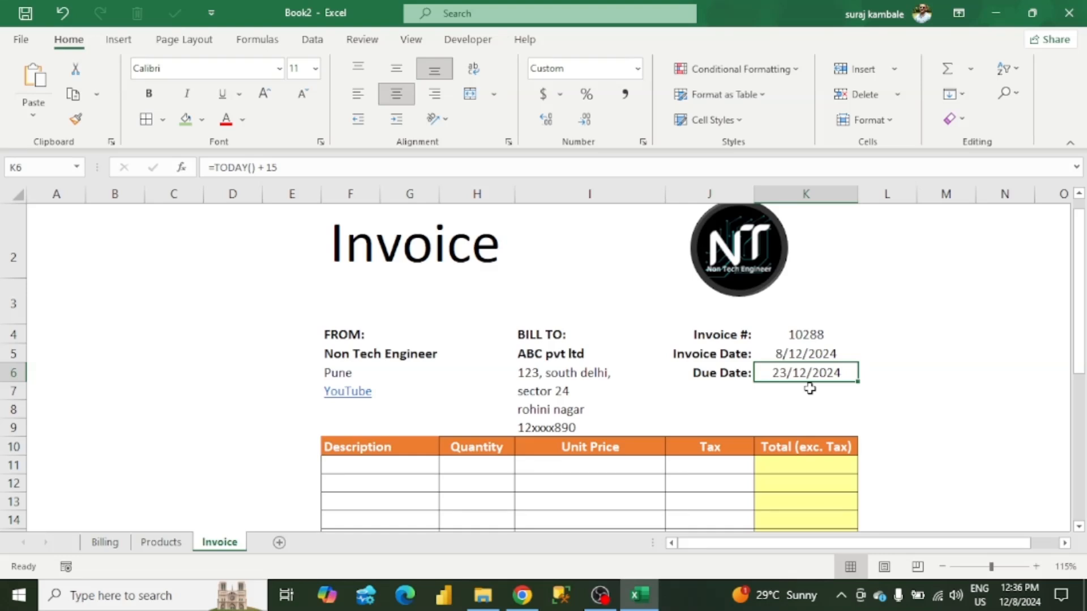
- Examine the invoice's item table with its Description cells, and the product and tax list on the Products sheet
scroll(809, 389, "down", 1)
left_click_drag(332, 307, 826, 455)
left_click(914, 400)
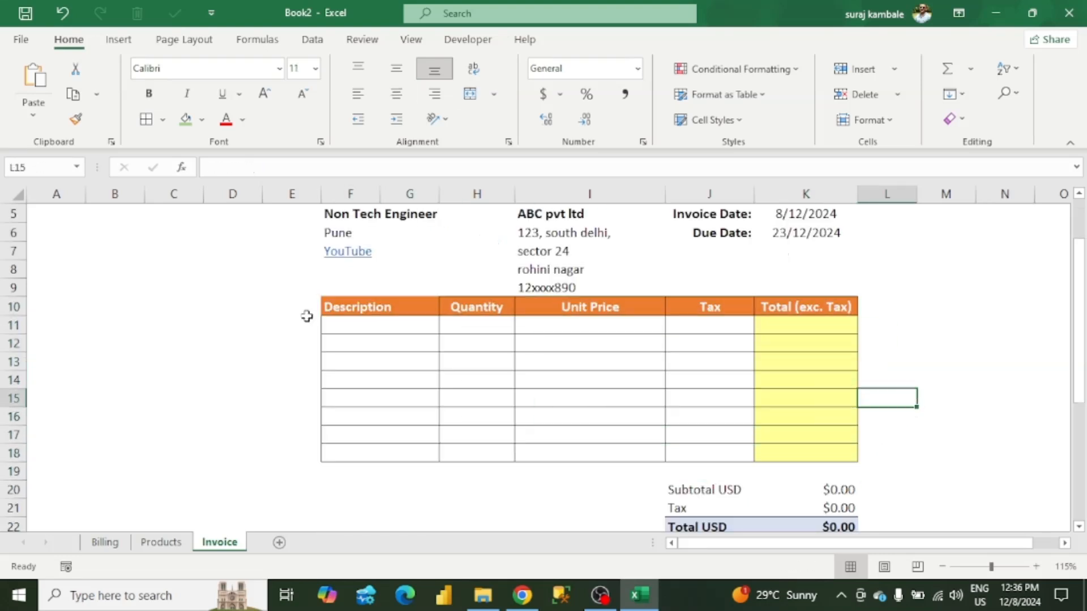
left_click(406, 323)
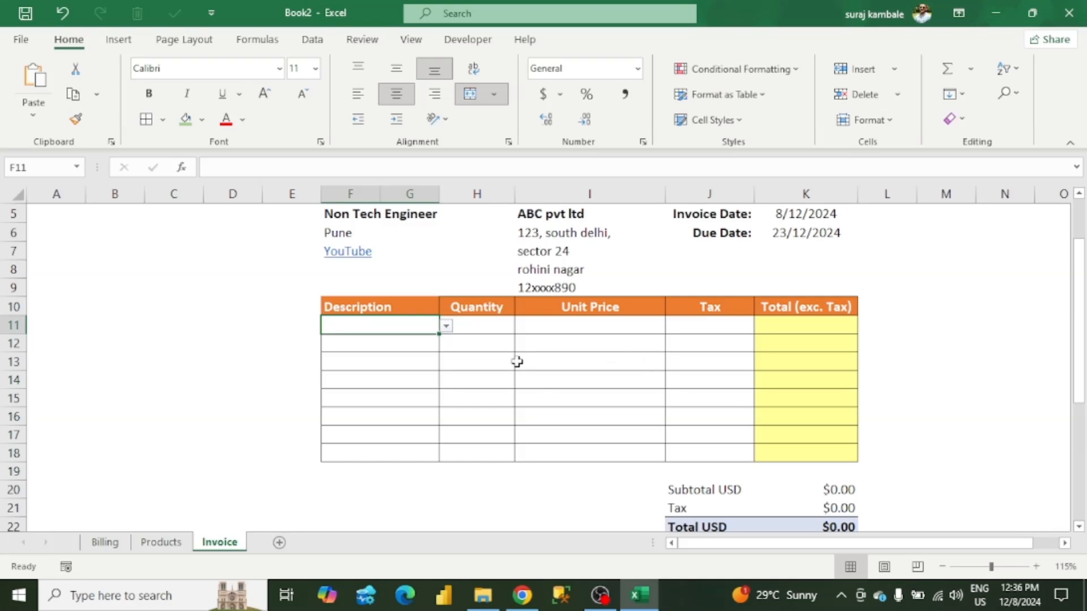
left_click(900, 367)
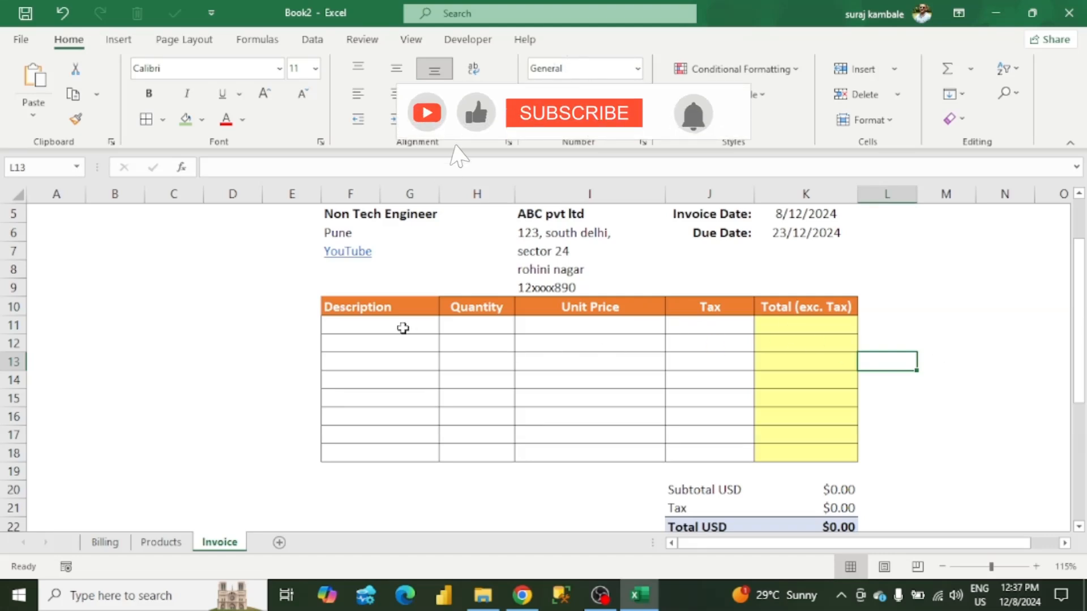
left_click(374, 327)
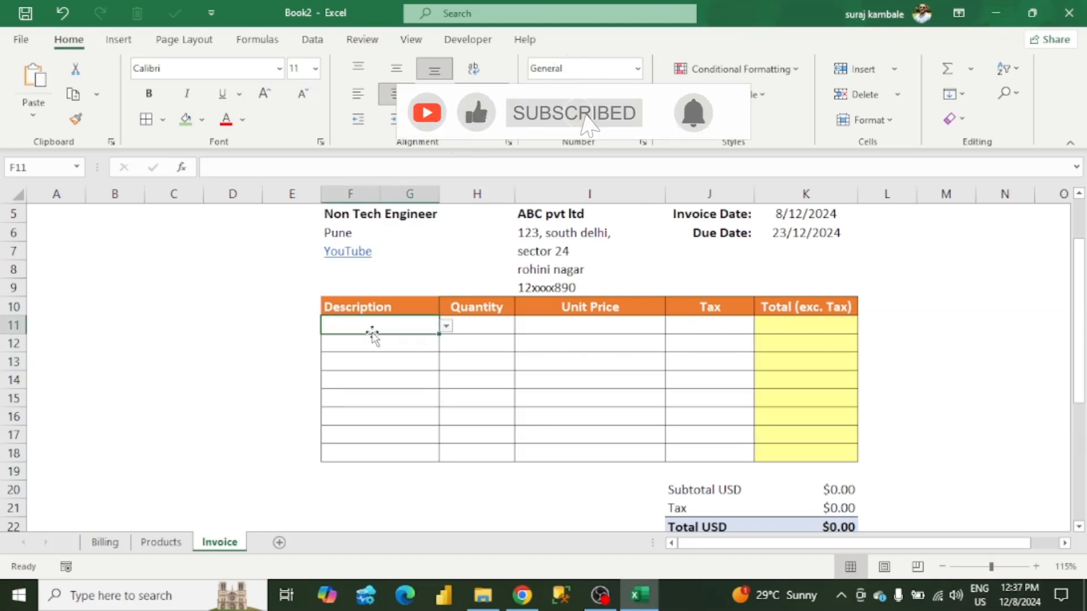
scroll(310, 355, "up", 1)
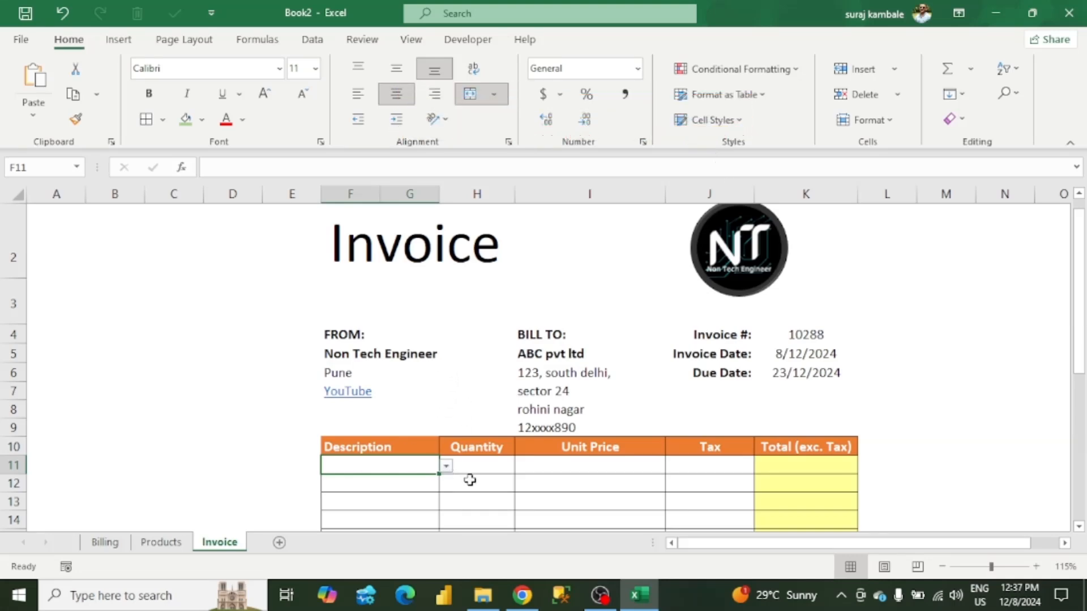
left_click(564, 356)
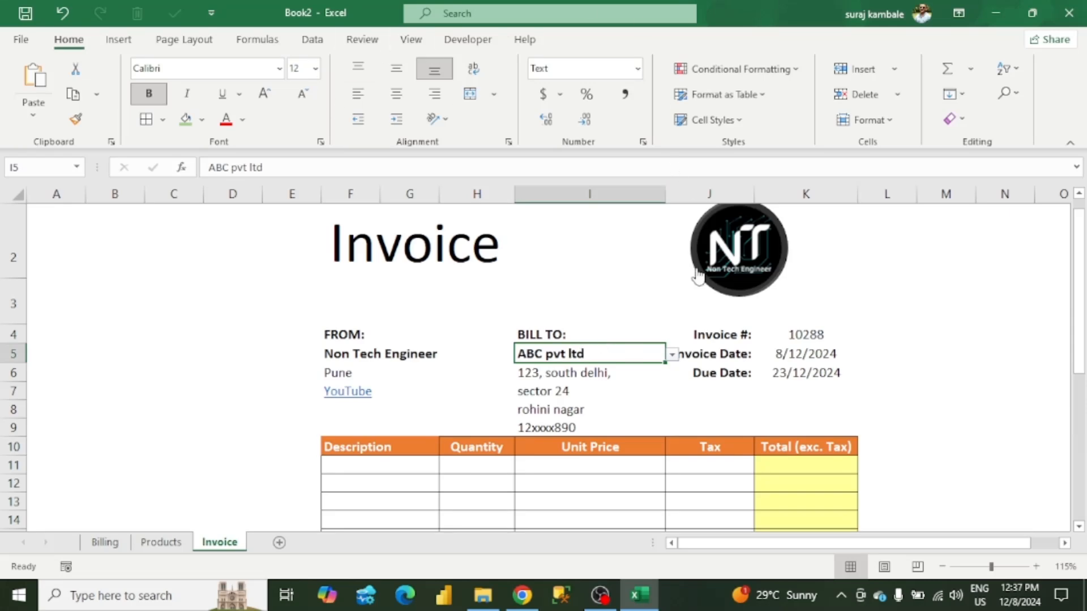
scroll(472, 351, "down", 1)
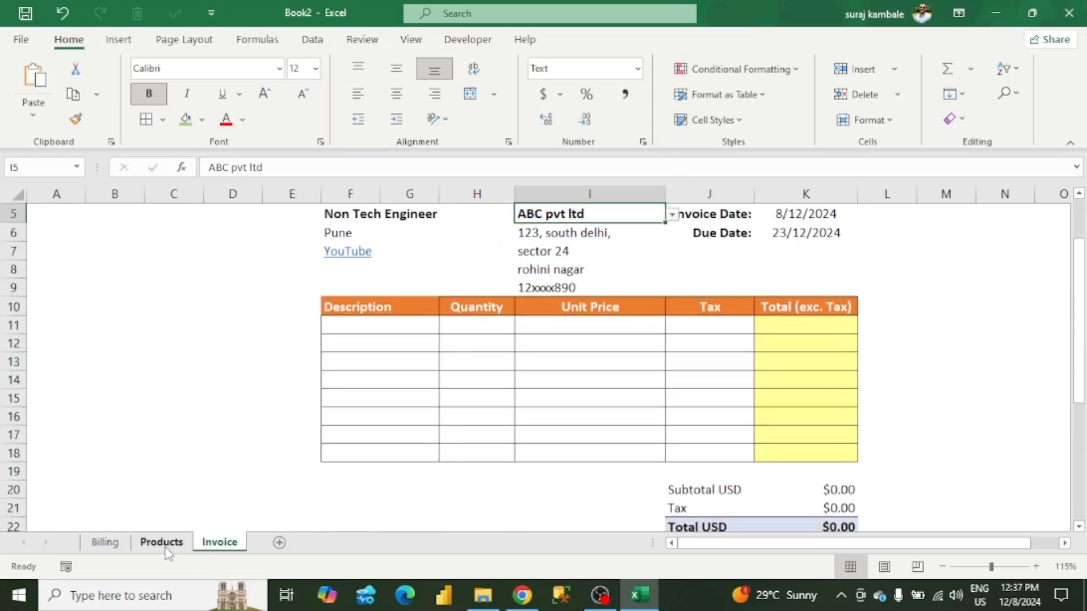
left_click(166, 547)
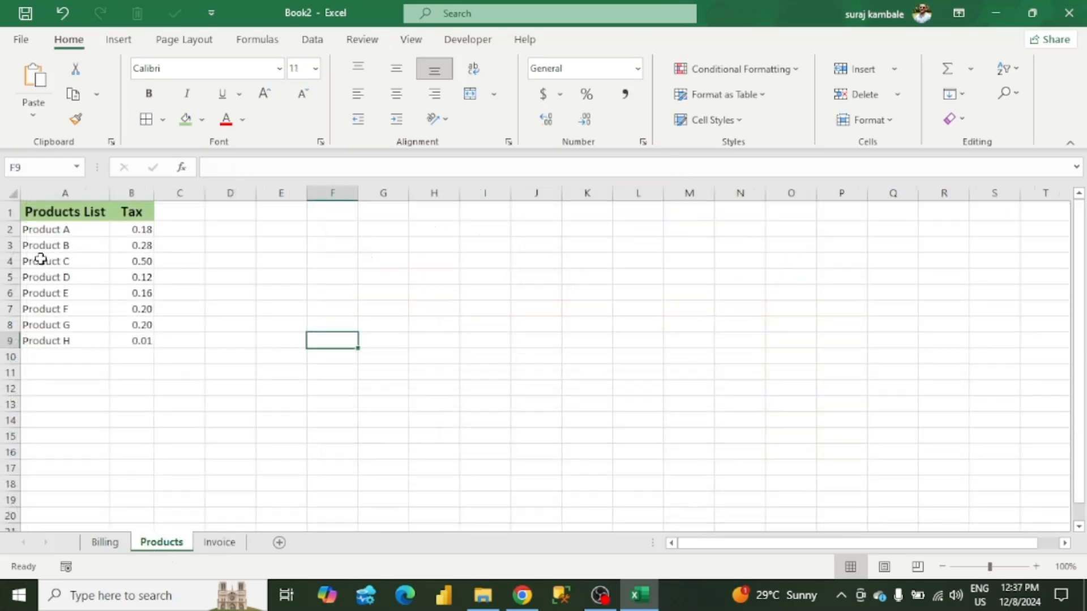
left_click(214, 545)
- Choose Product A as the description of the first invoice item in row 11 and set its quantity to 2
left_click(369, 328)
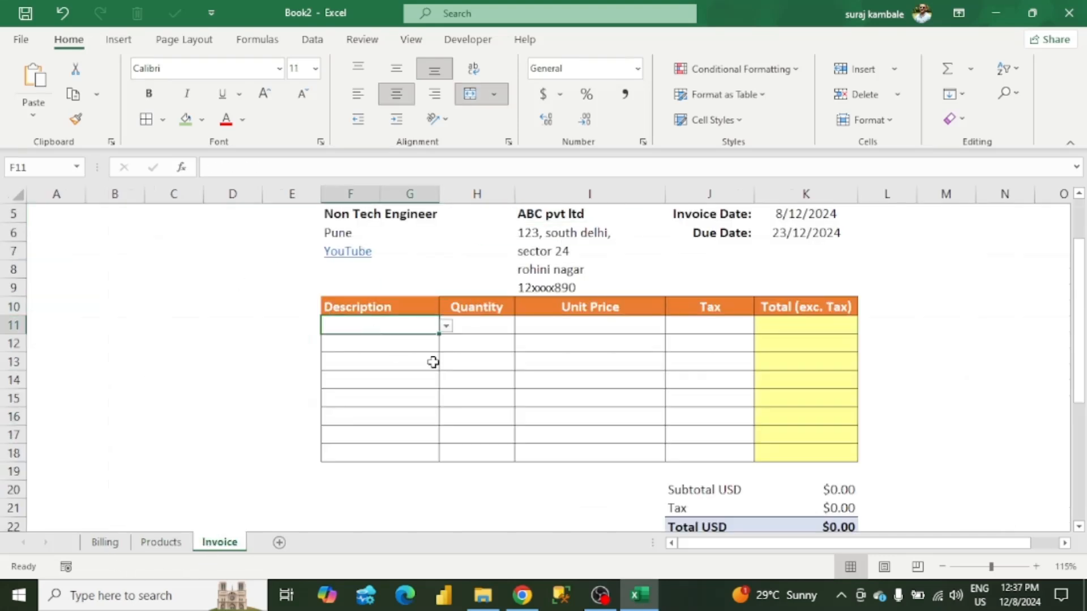
left_click(446, 328)
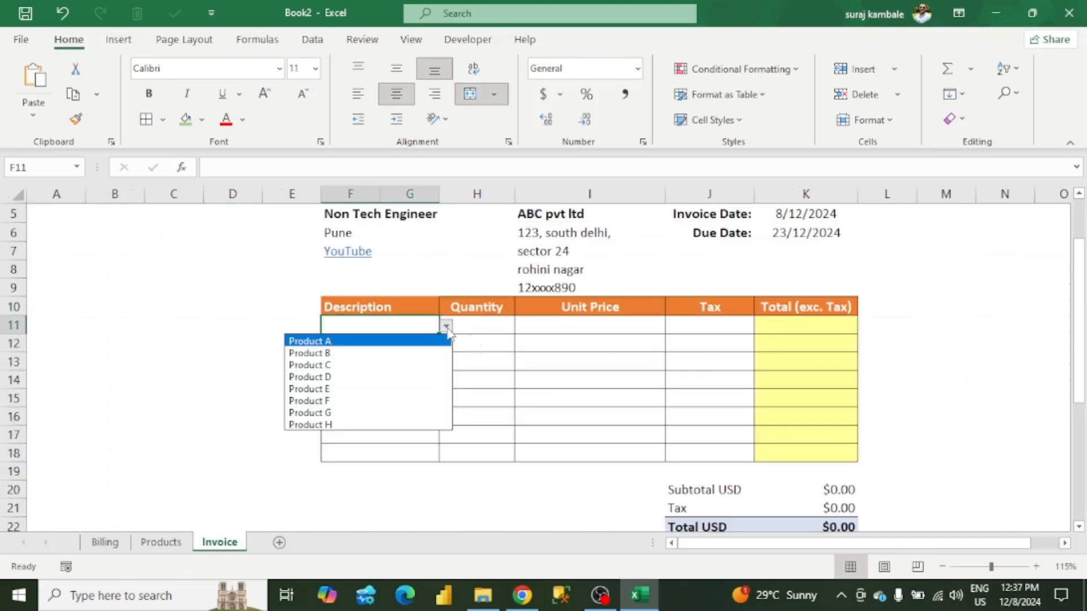
left_click(325, 342)
left_click(493, 331)
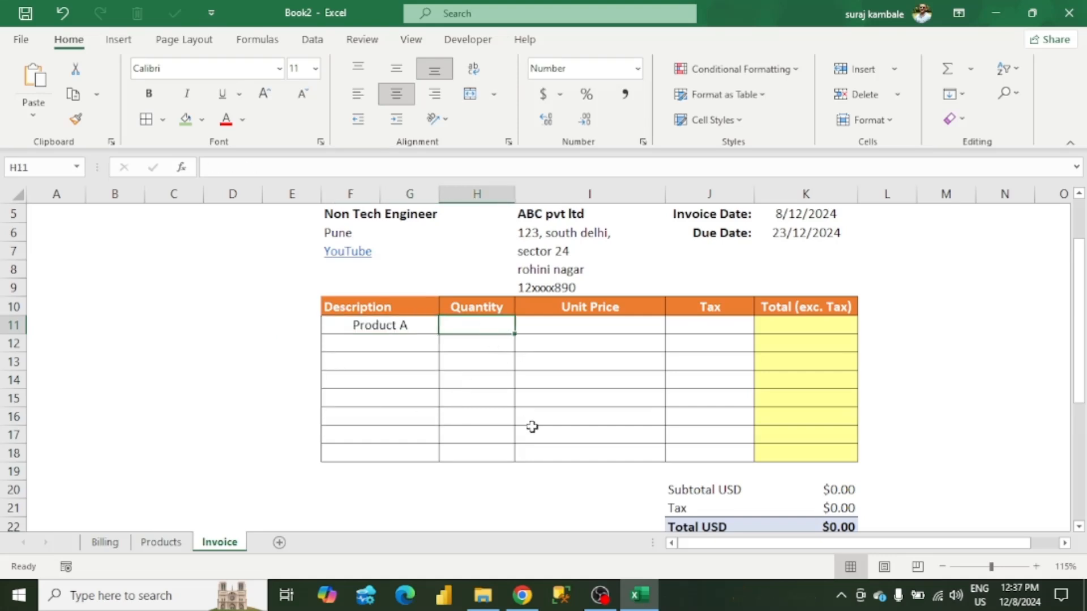
type("2")
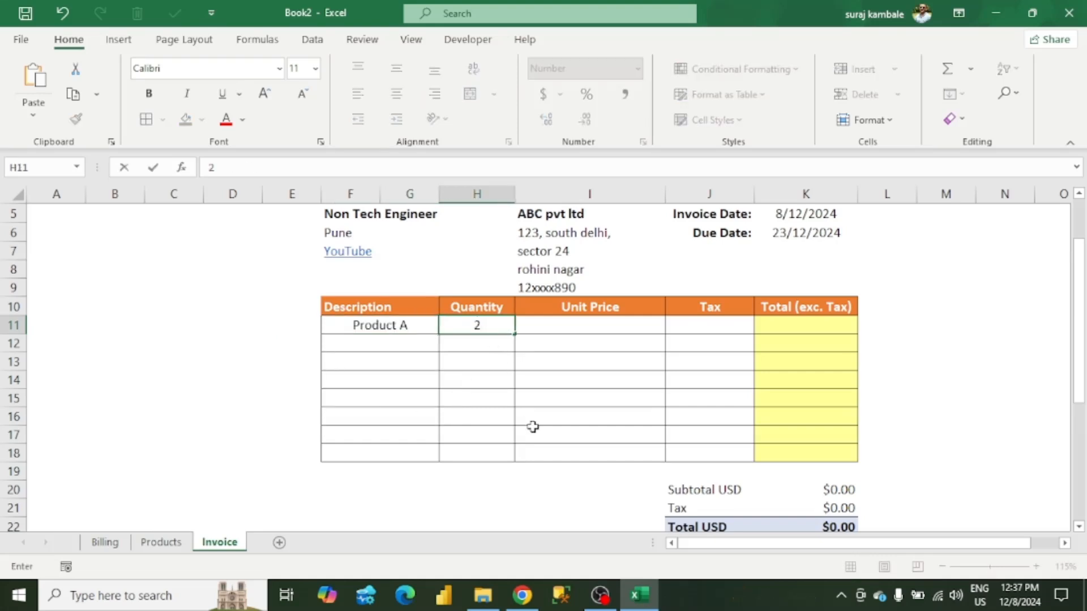
key("Tab")
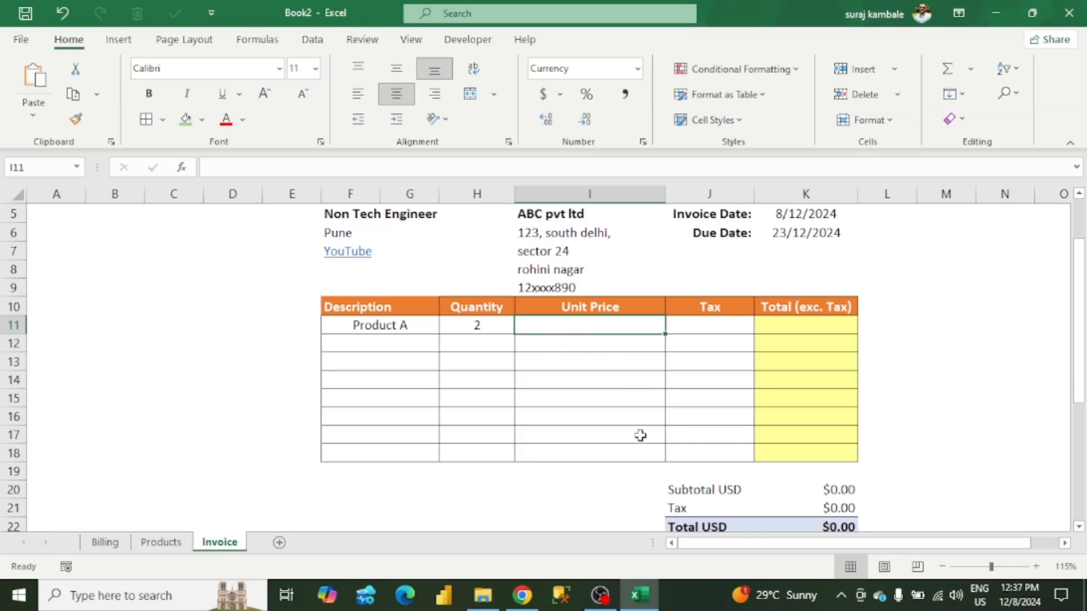
- Set the unit price of Product A in I11 to 50.40
type("50")
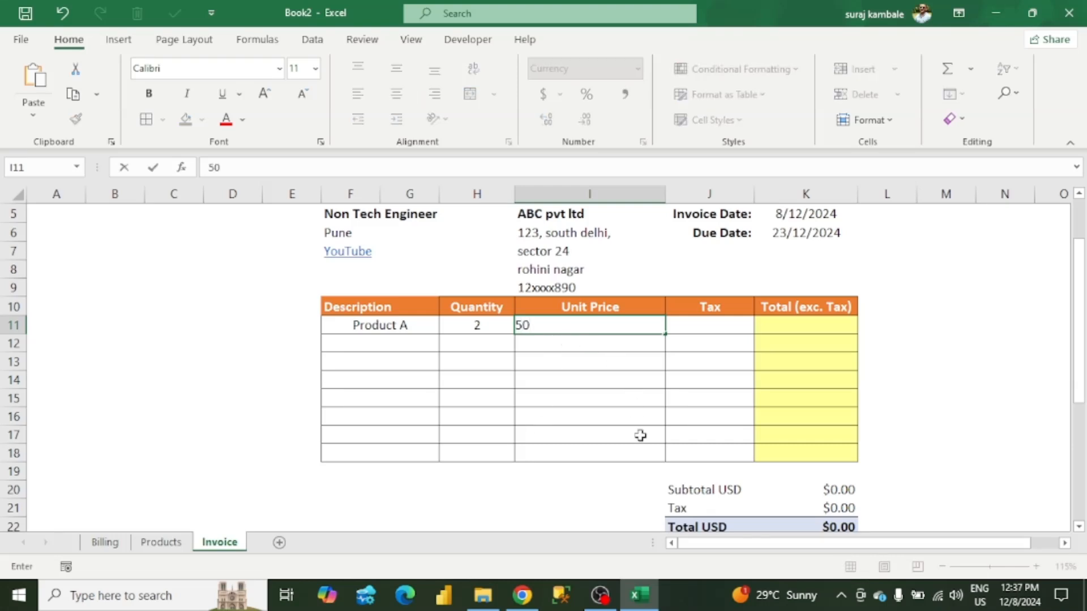
type(".40")
key("Return")
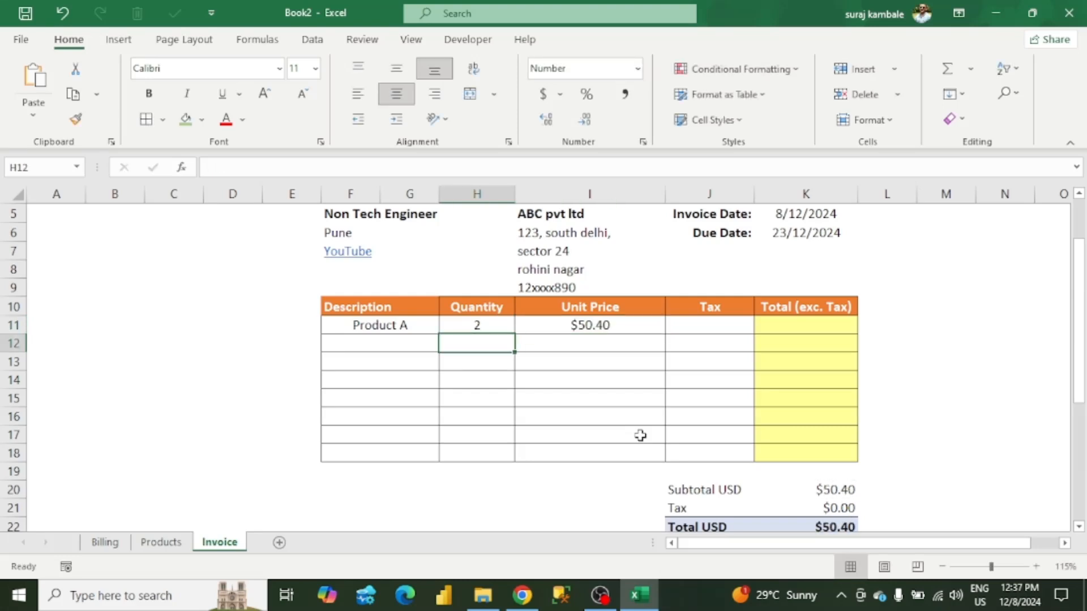
left_click(603, 342)
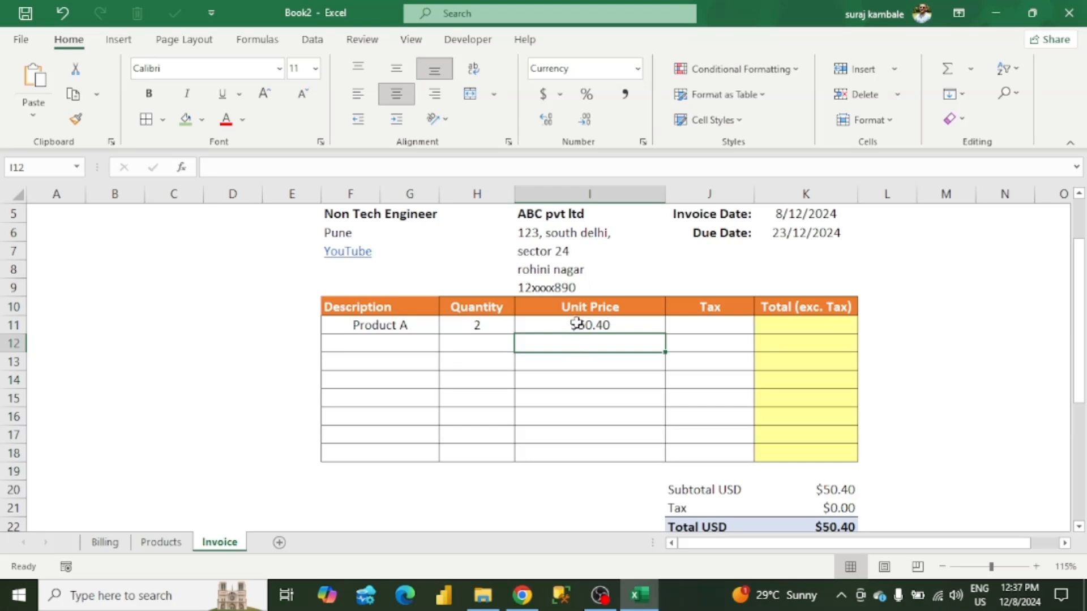
left_click(576, 324)
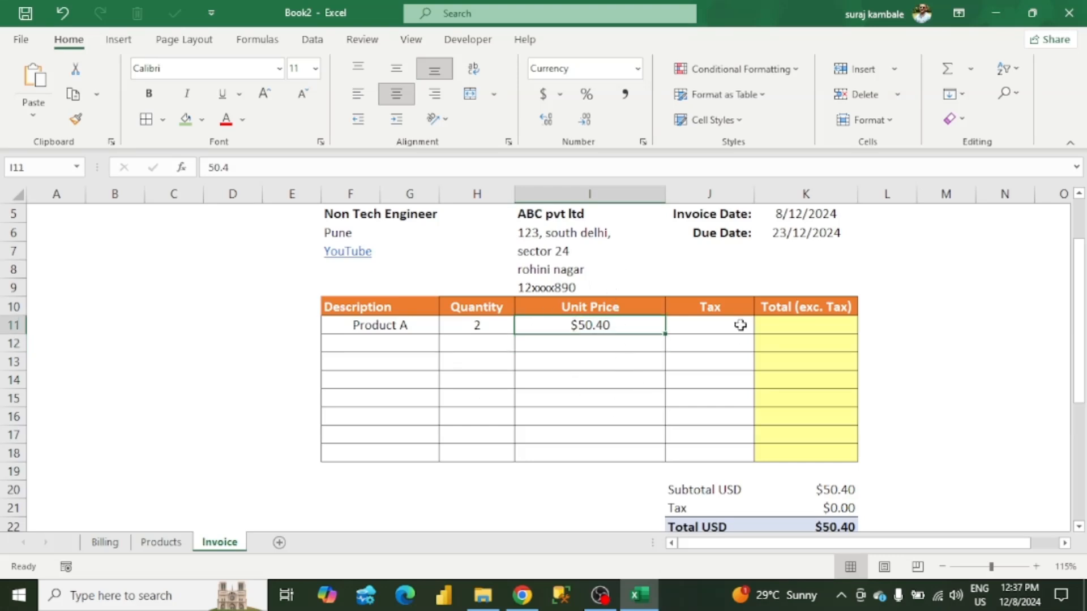
- Enter .18 as the tax of Product A in J11
left_click(703, 326)
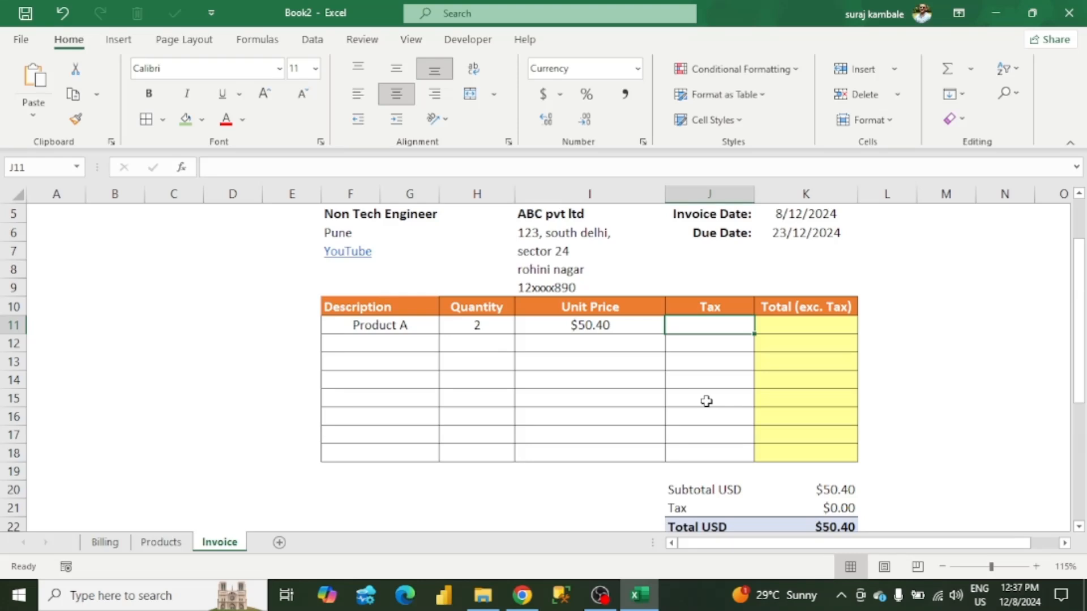
type(".")
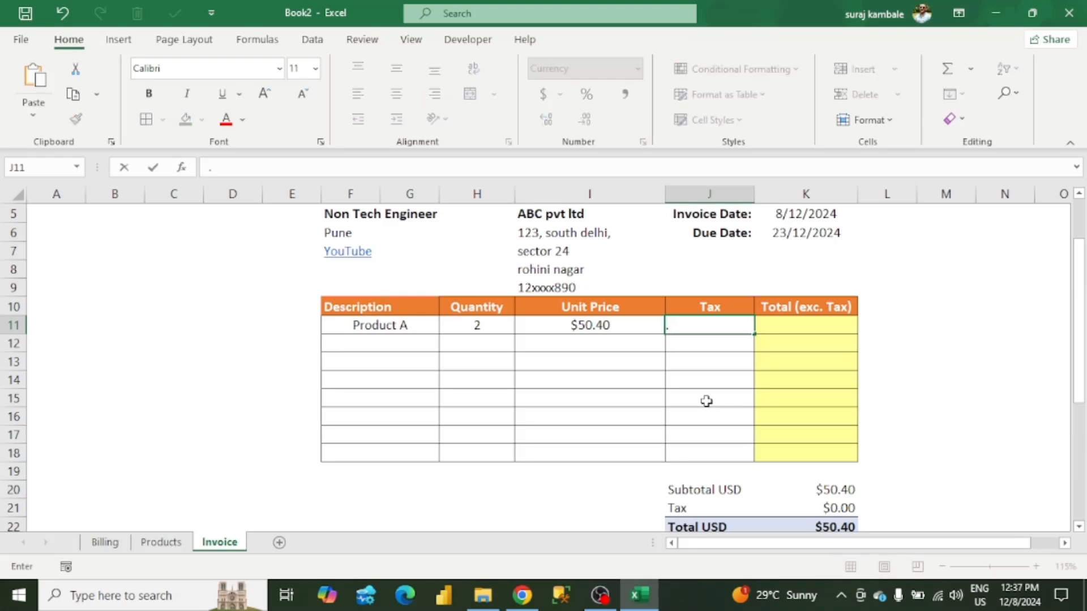
type("18")
key("Return")
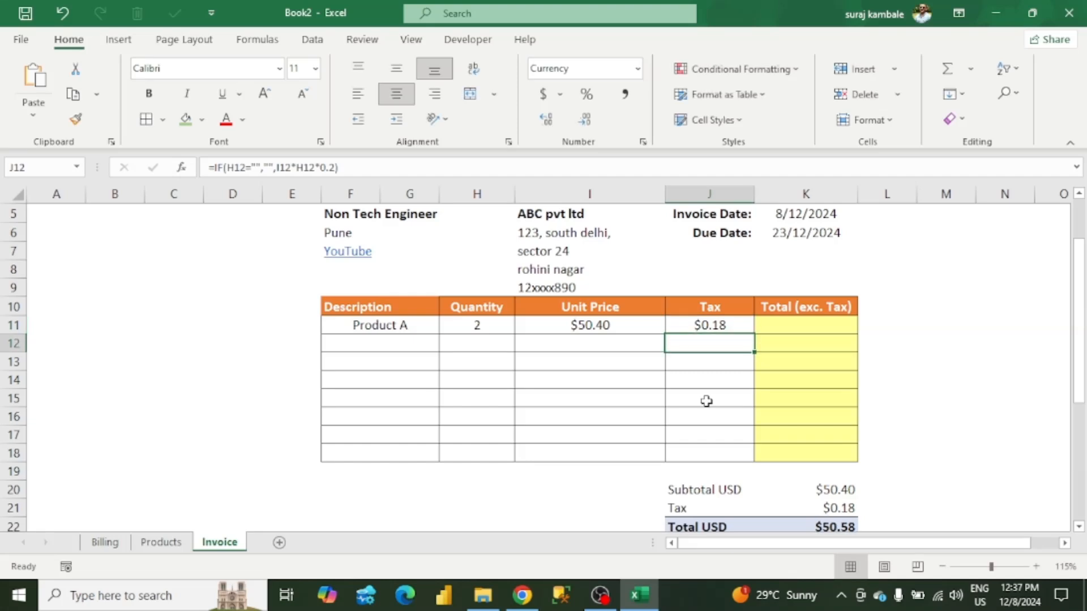
- Clear the fixed tax value from J11 in the Product A row
left_click(704, 323)
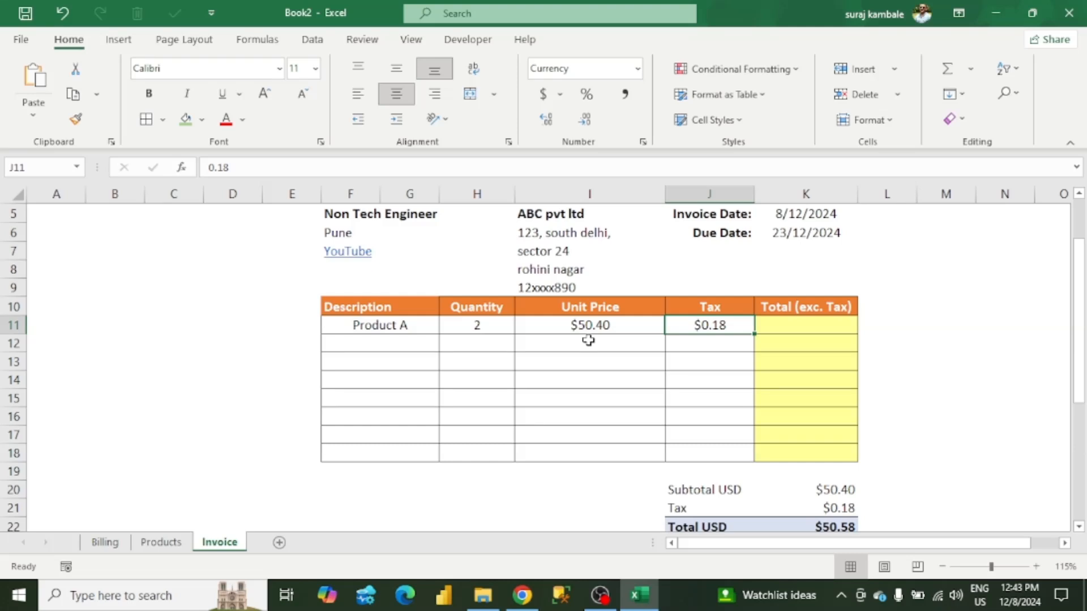
left_click(717, 346)
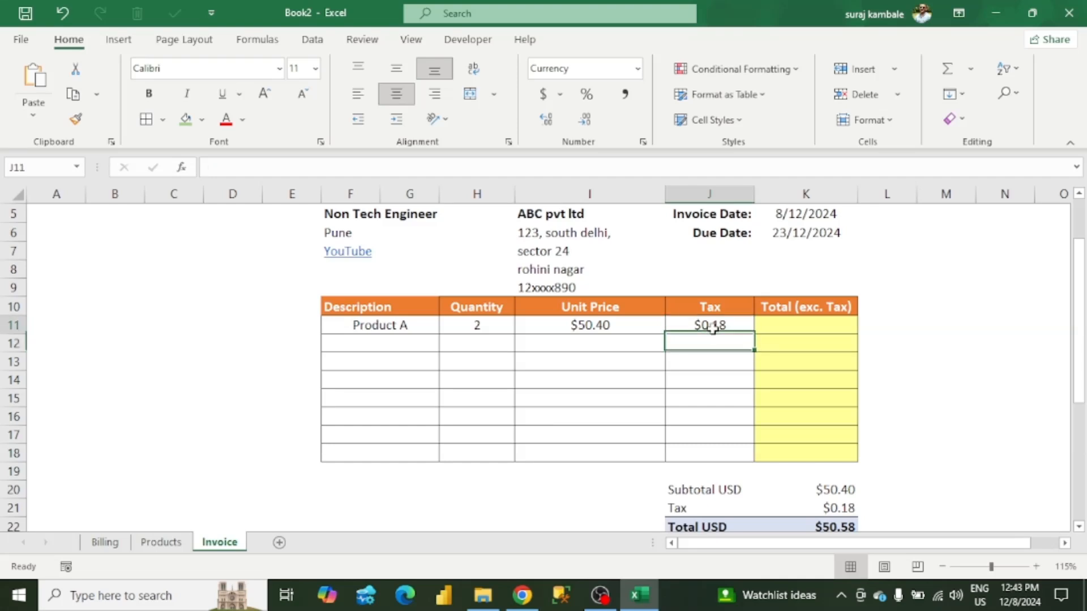
left_click(713, 328)
left_click(407, 170)
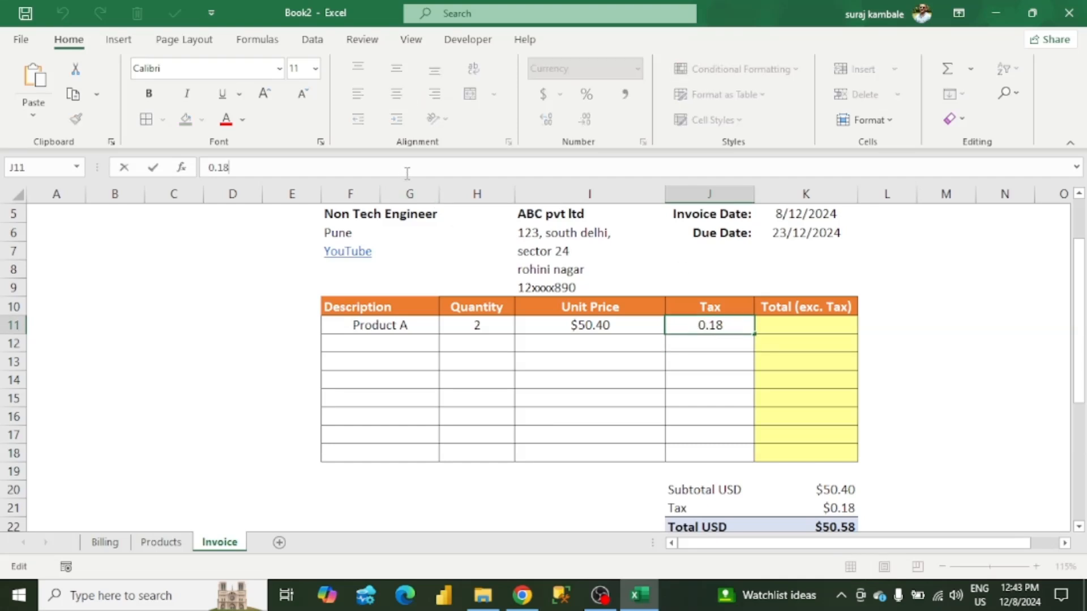
key("BackSpace")
key("BackSpace")
key("BackSpace")
key("BackSpace")
- Enter the formula =IF(H11="","",I11*H11*0.18) as Product A's tax in J11, and select its Total (exc. Tax) cell K11
type("=")
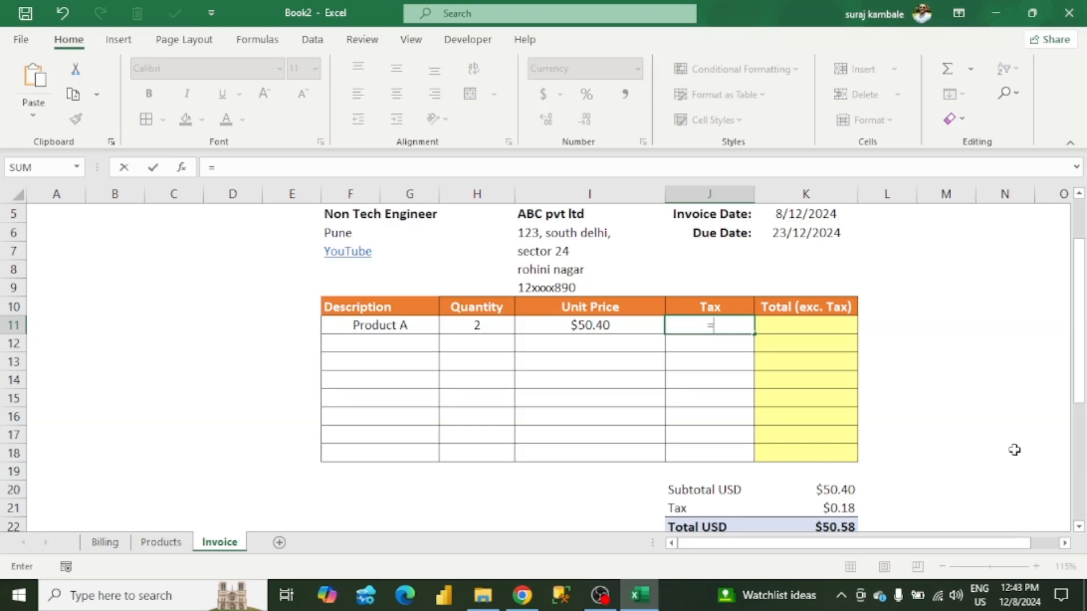
type("if")
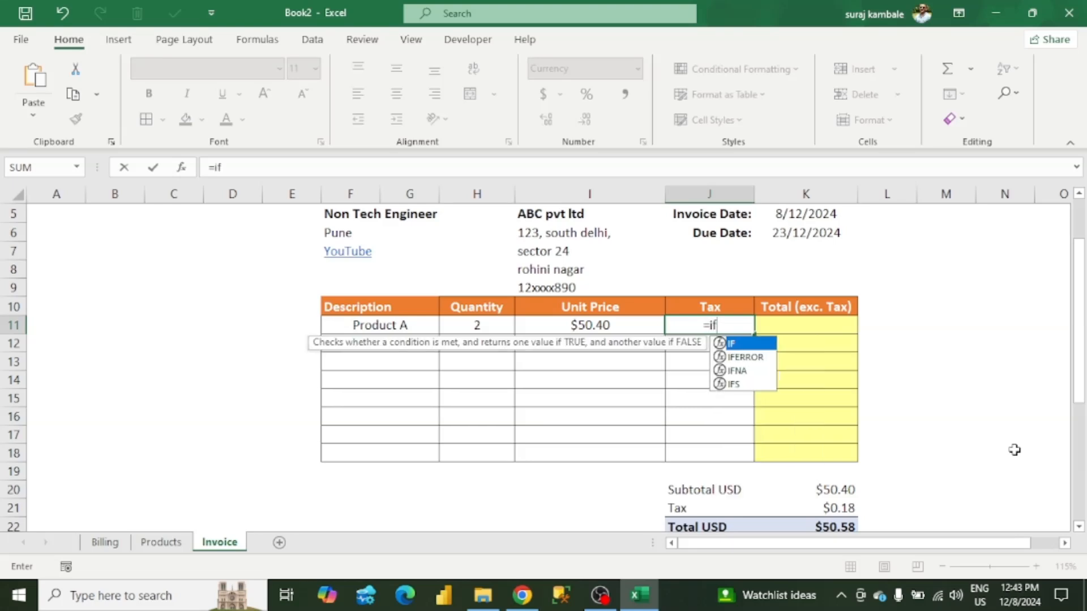
type("(")
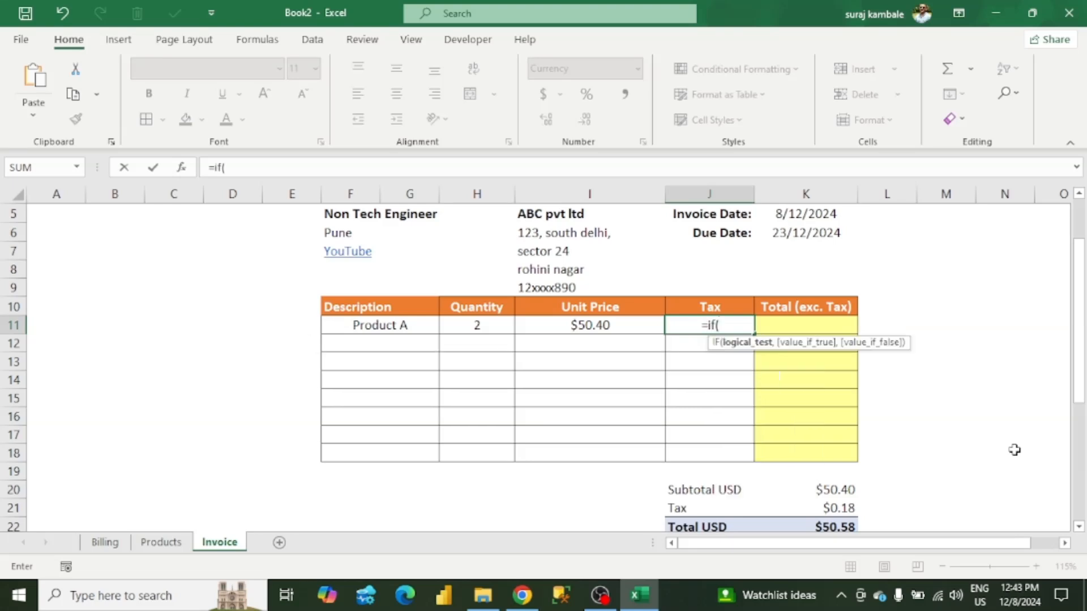
left_click(478, 324)
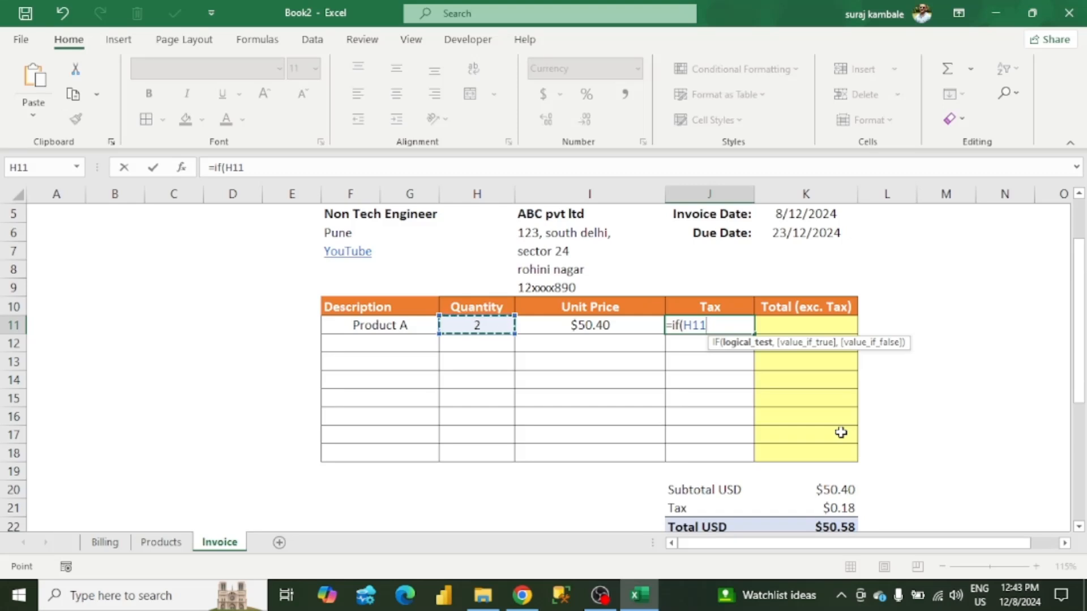
type("=")
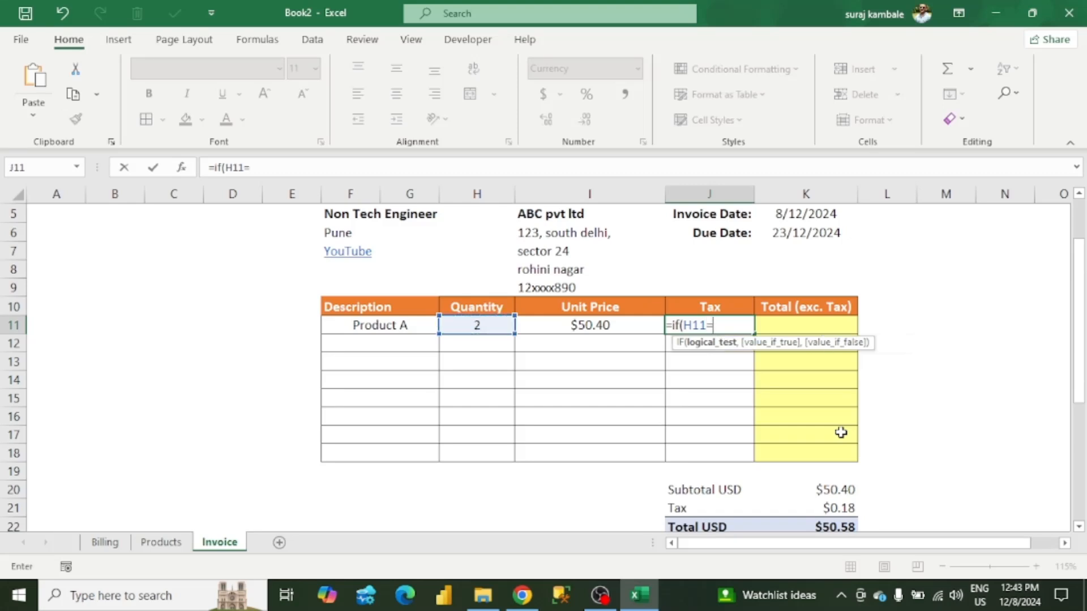
type("\"\",\"\"")
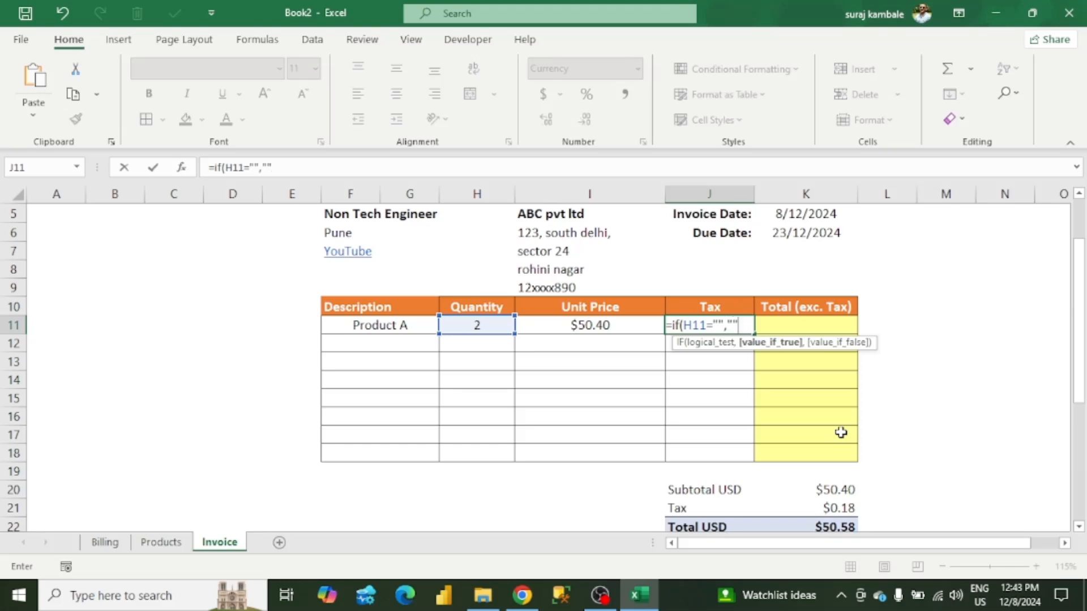
type(",")
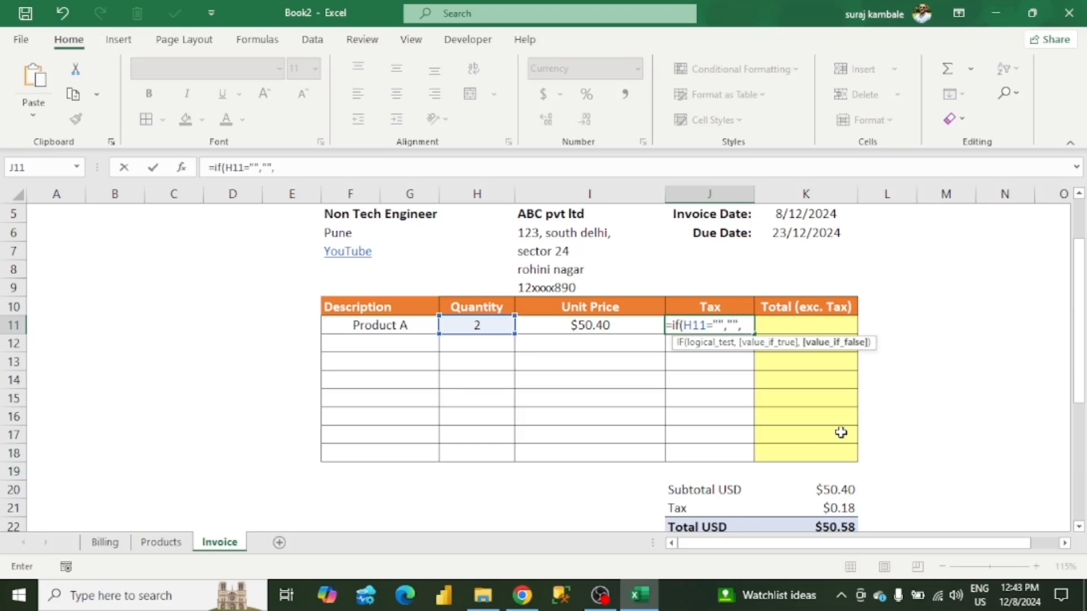
left_click(617, 325)
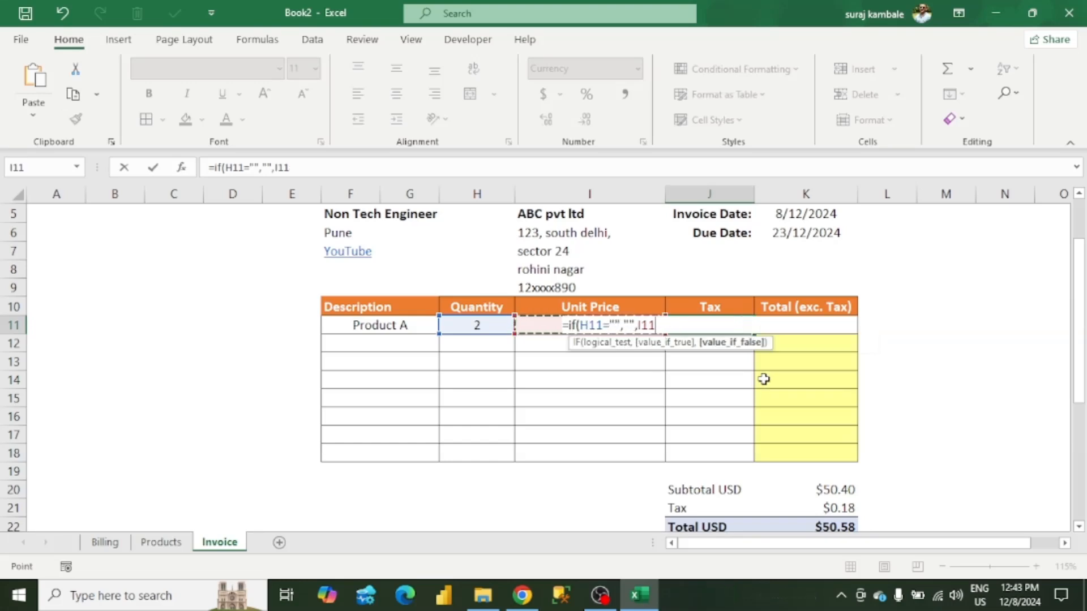
type("*")
left_click(493, 324)
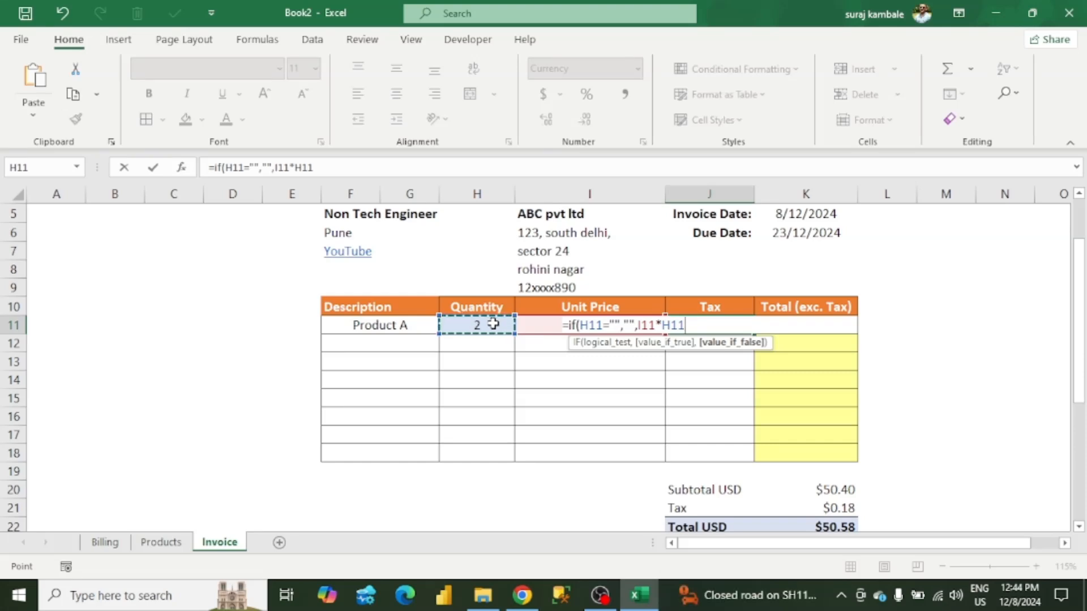
type("*")
type("0.18")
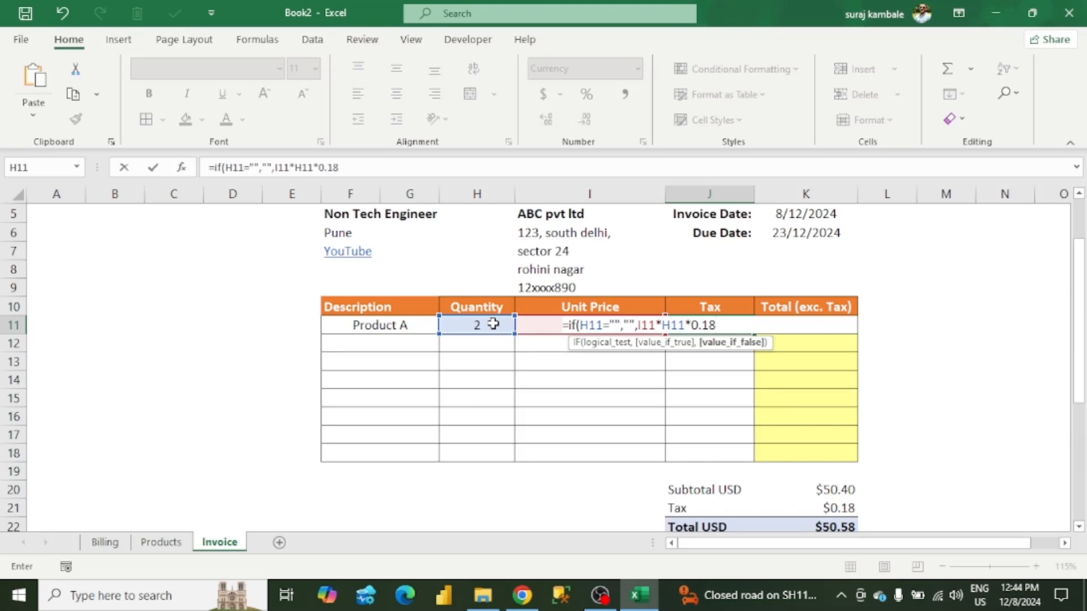
type(")")
key("Return")
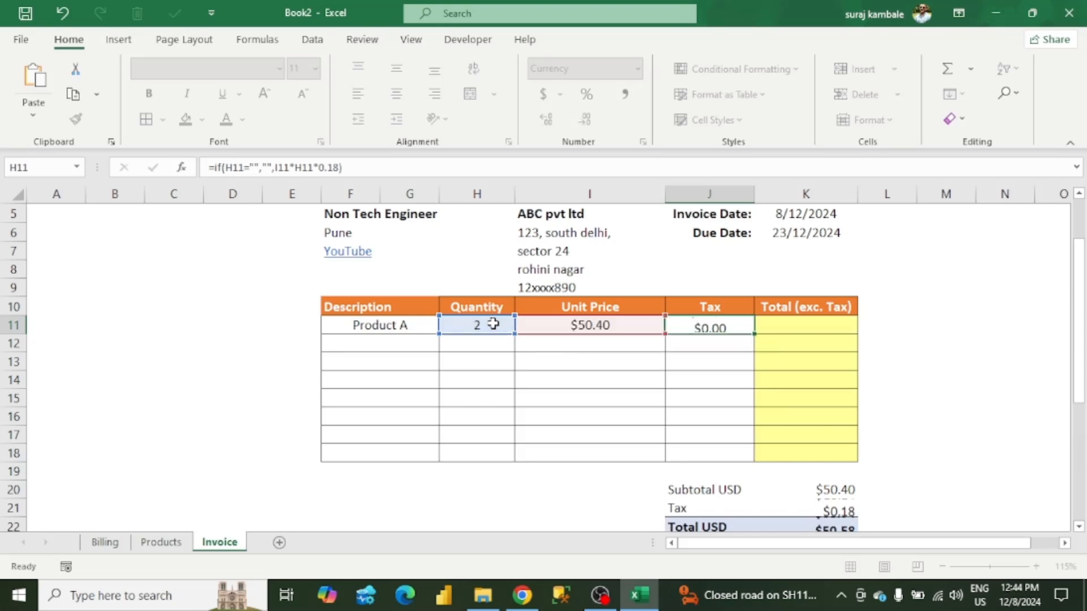
left_click(708, 326)
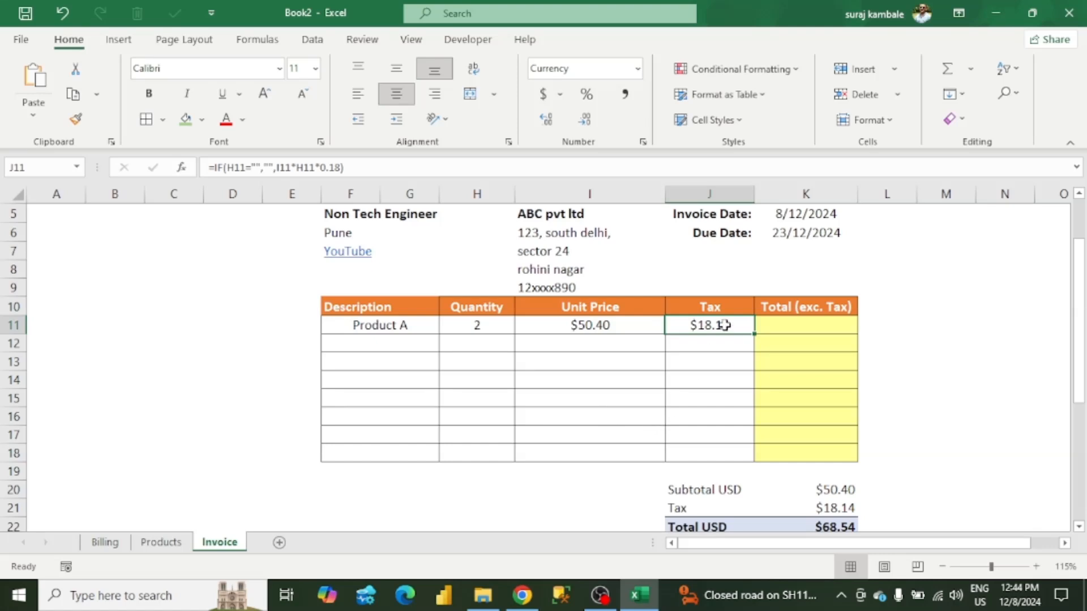
key("Right")
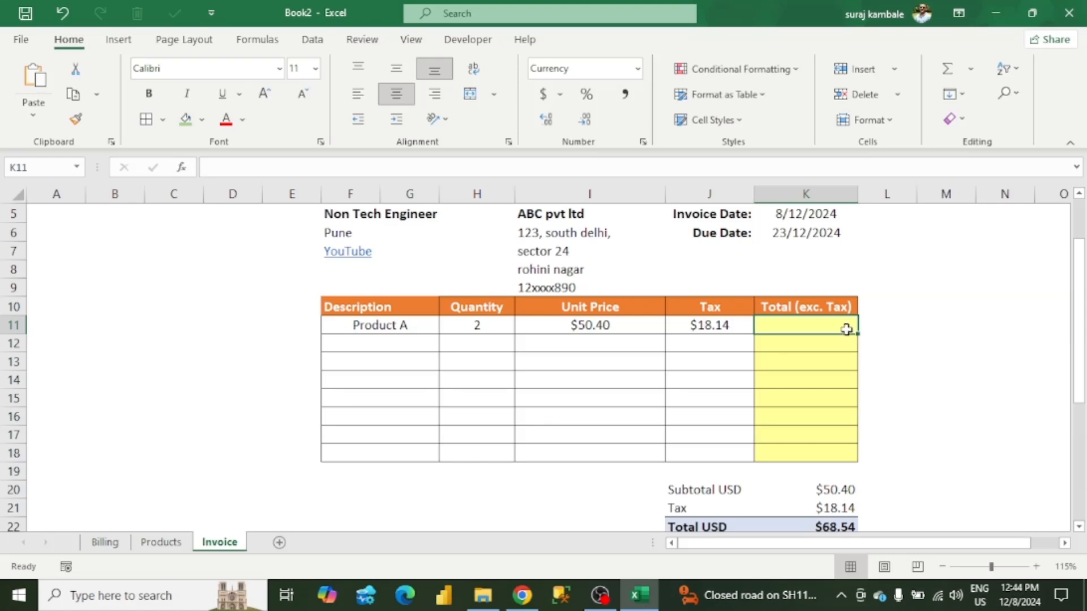
scroll(869, 431, "down", 1)
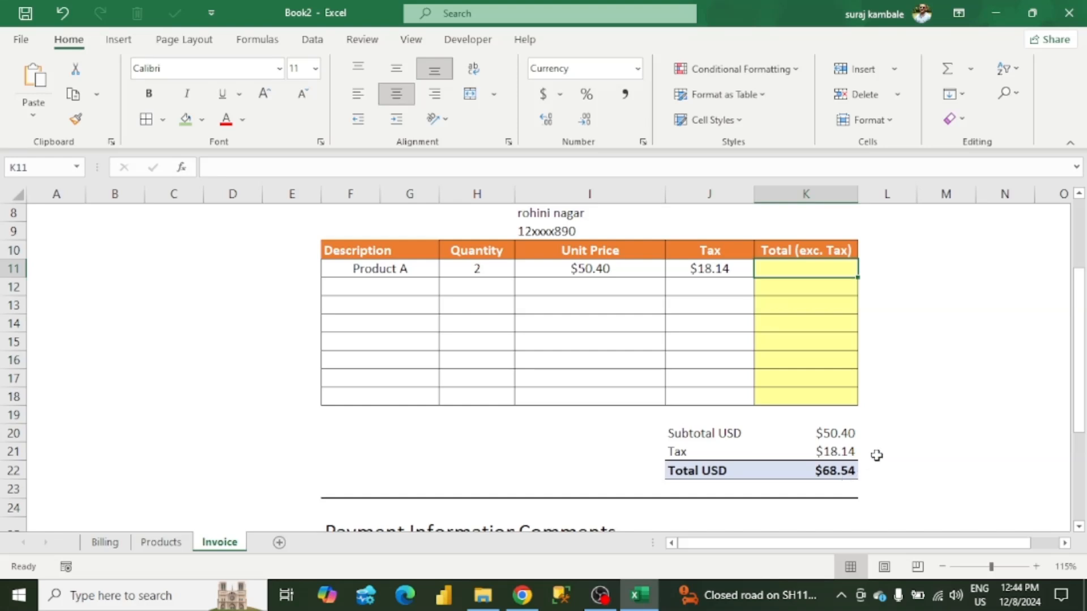
scroll(877, 447, "up", 1)
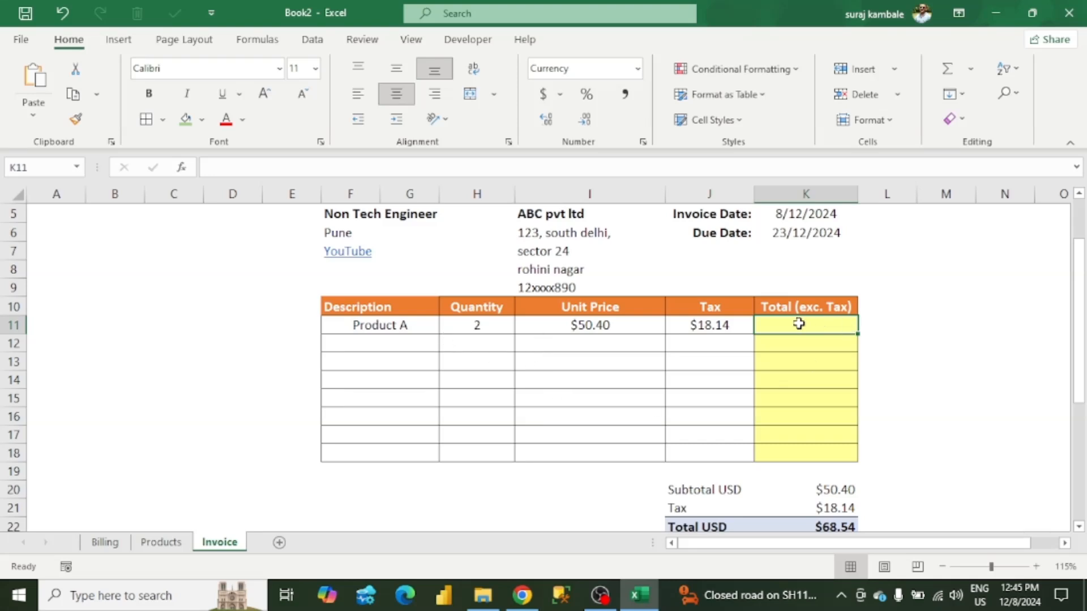
type("+")
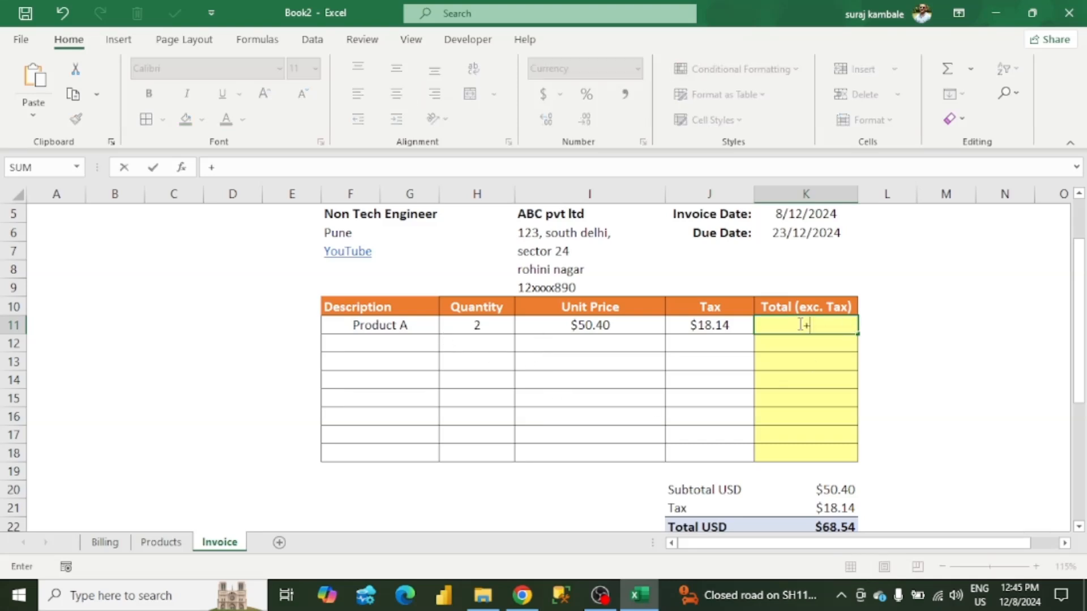
key("Escape")
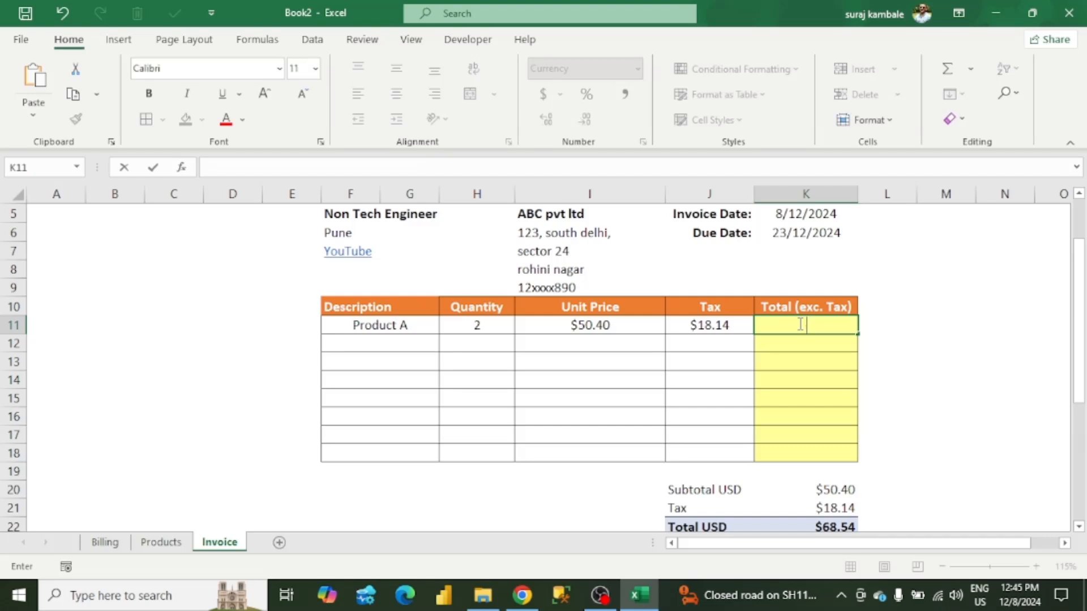
type("=")
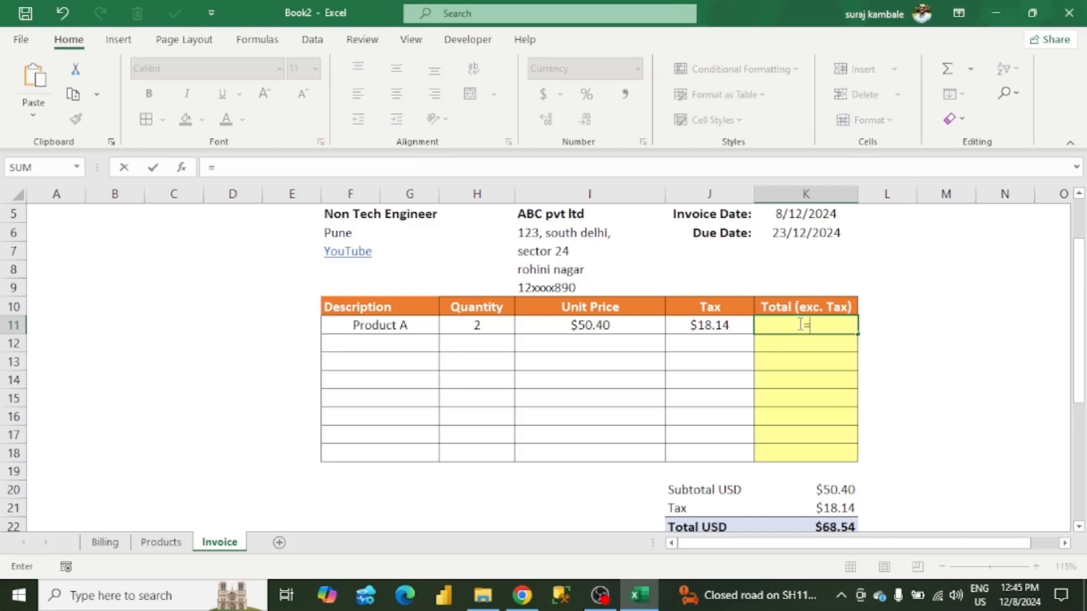
key("Escape")
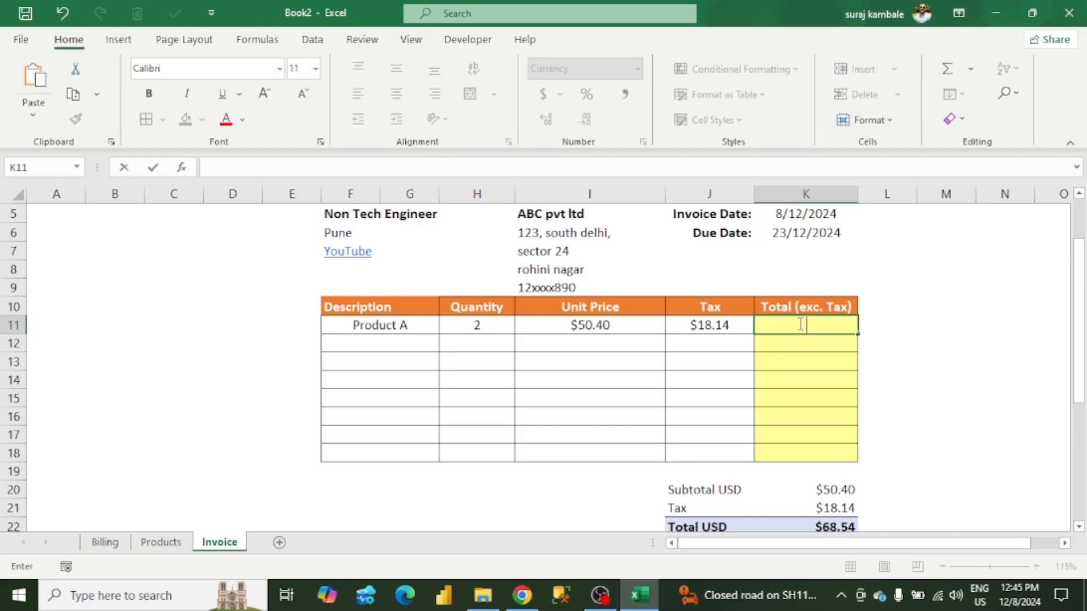
- Enter the formula +IF(H11="","",H11*I11) as Product A's Total (exc. Tax) in K11
type("+")
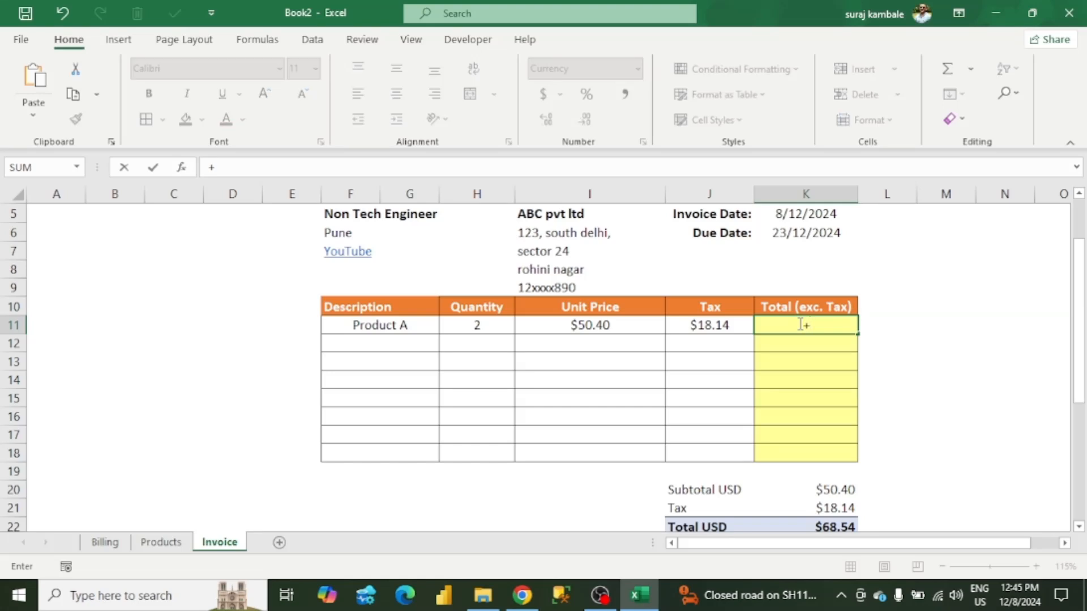
type("if")
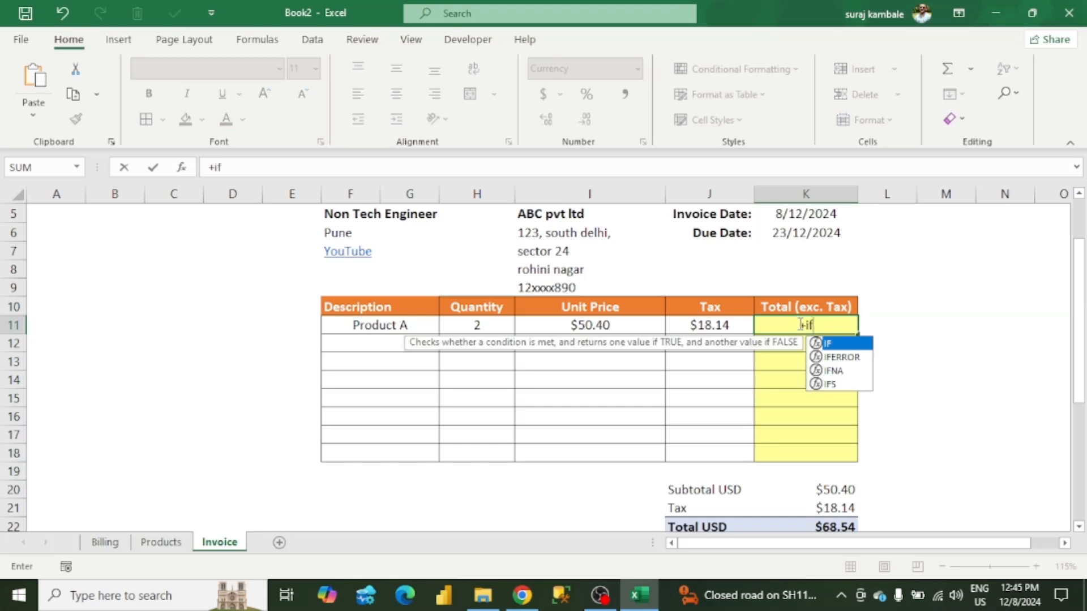
type("(")
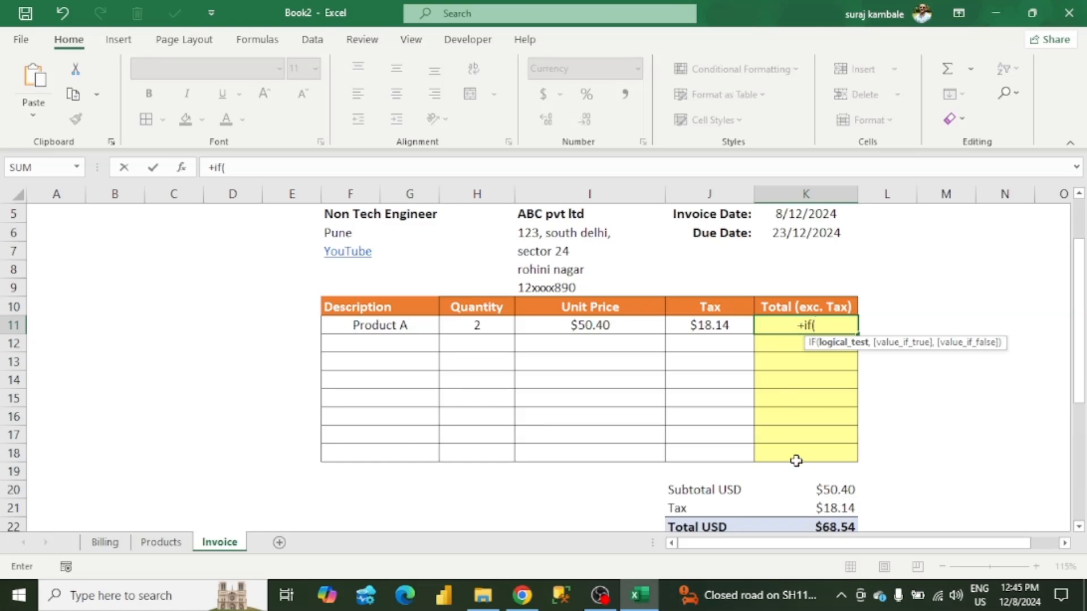
left_click(480, 326)
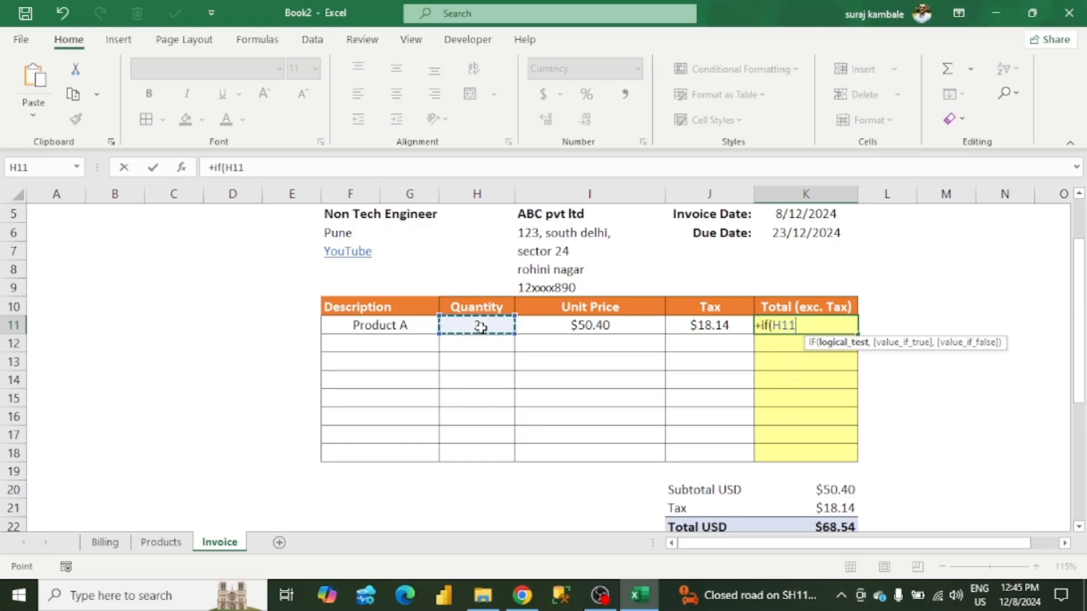
type("=\"\"")
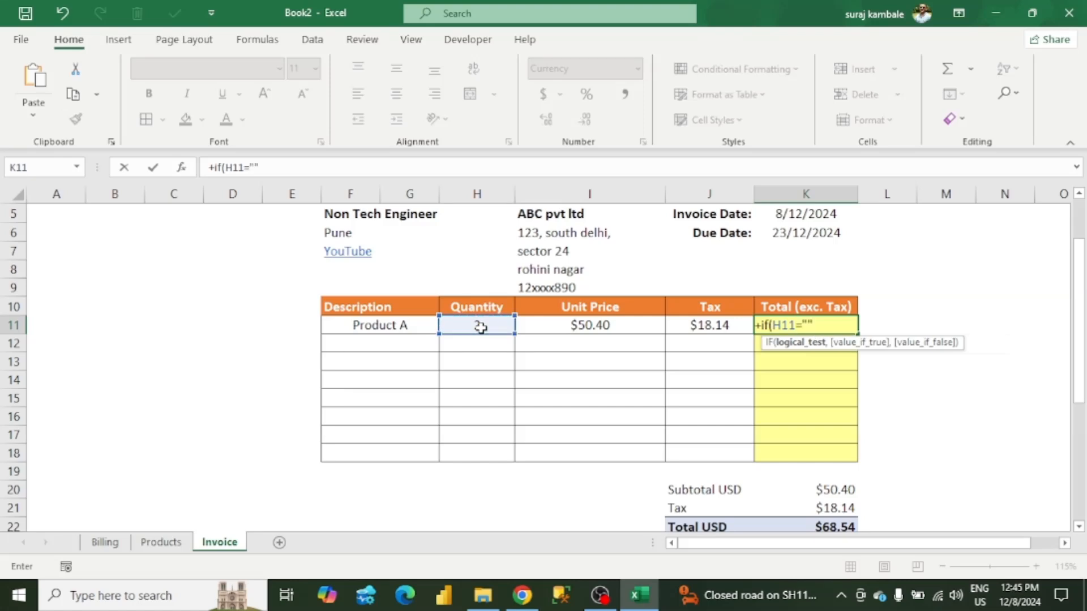
type(",")
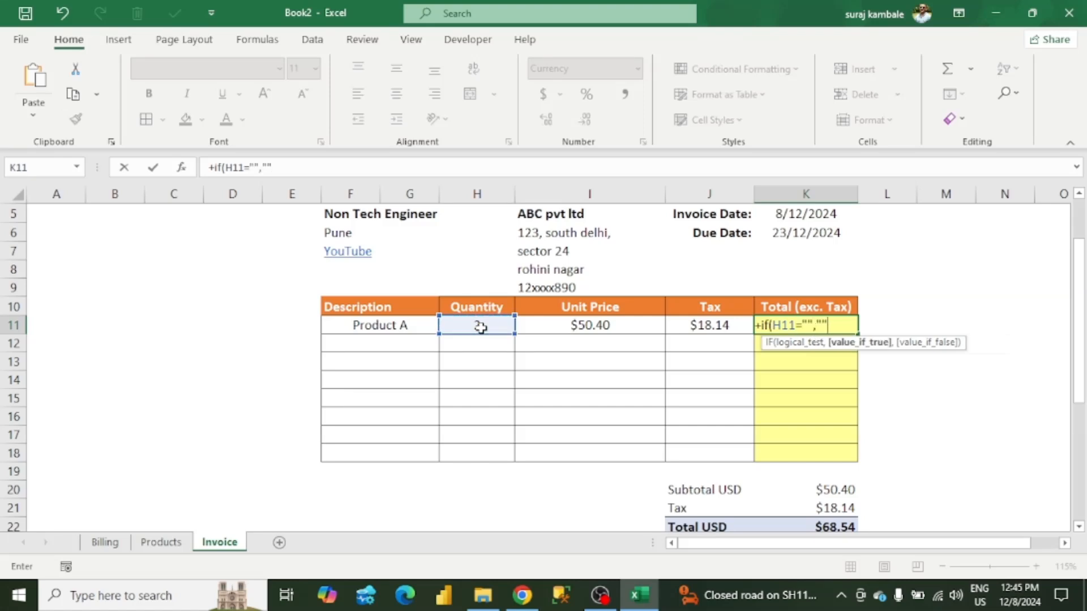
type("\"\",")
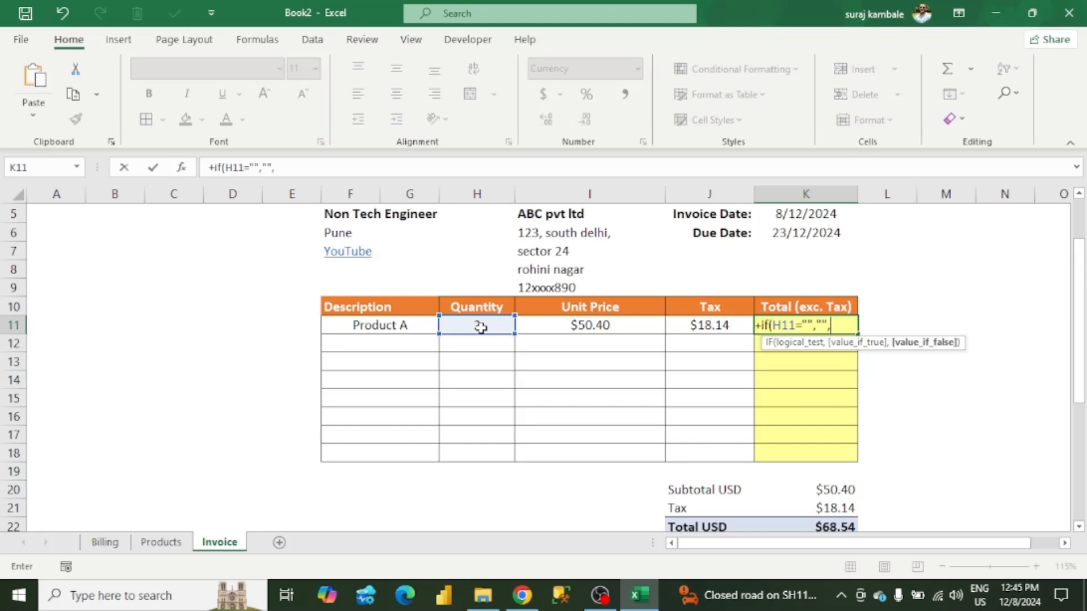
left_click(481, 327)
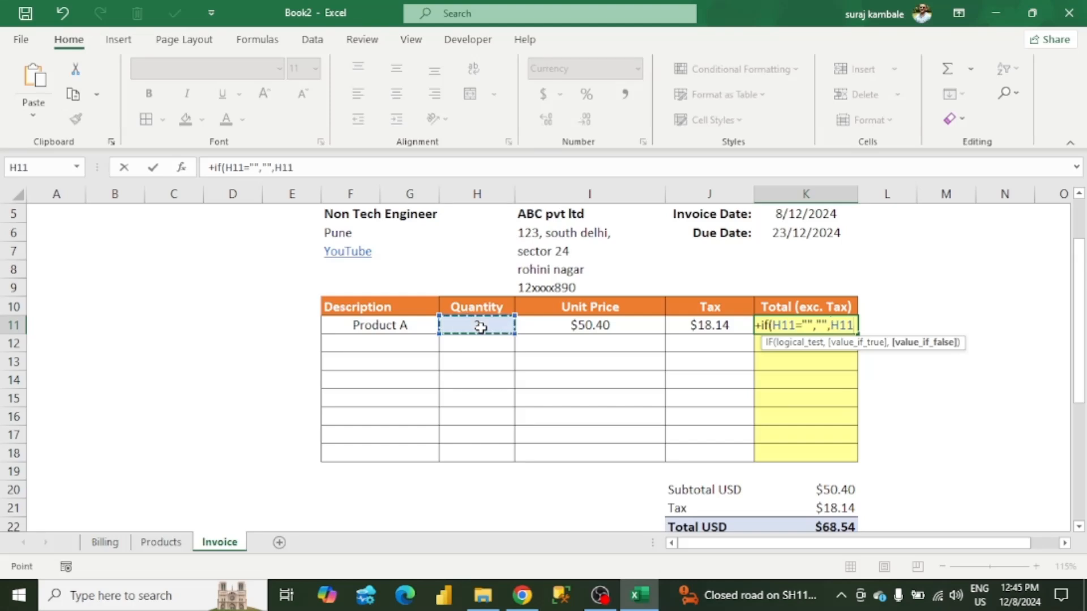
type("*")
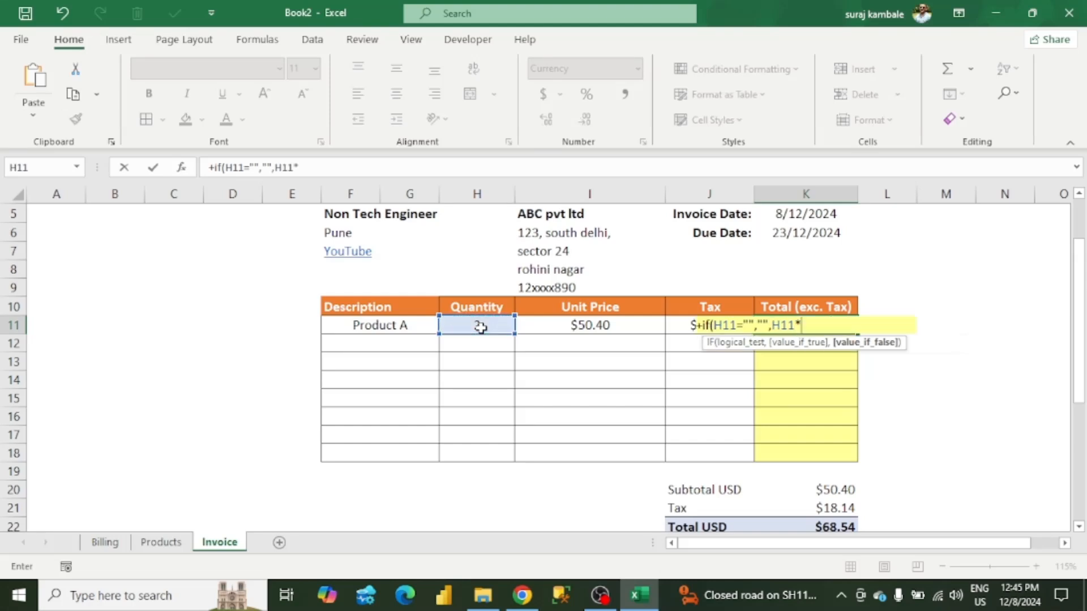
left_click(538, 325)
type(")")
key("Return")
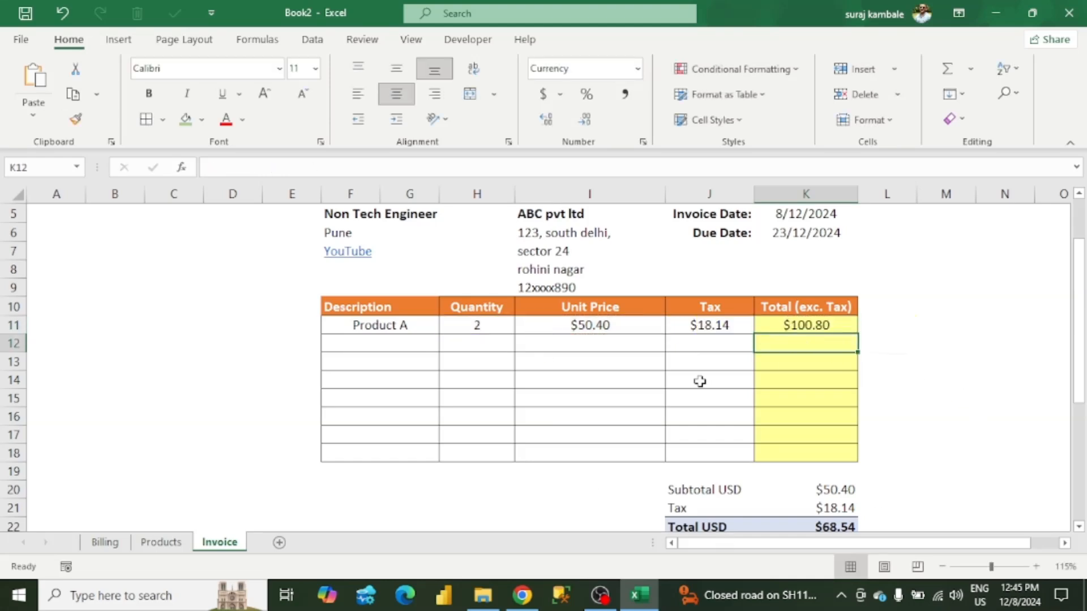
- Choose Product B as the second invoice item in F12 and enter 60 as its unit price in I12
left_click(493, 324)
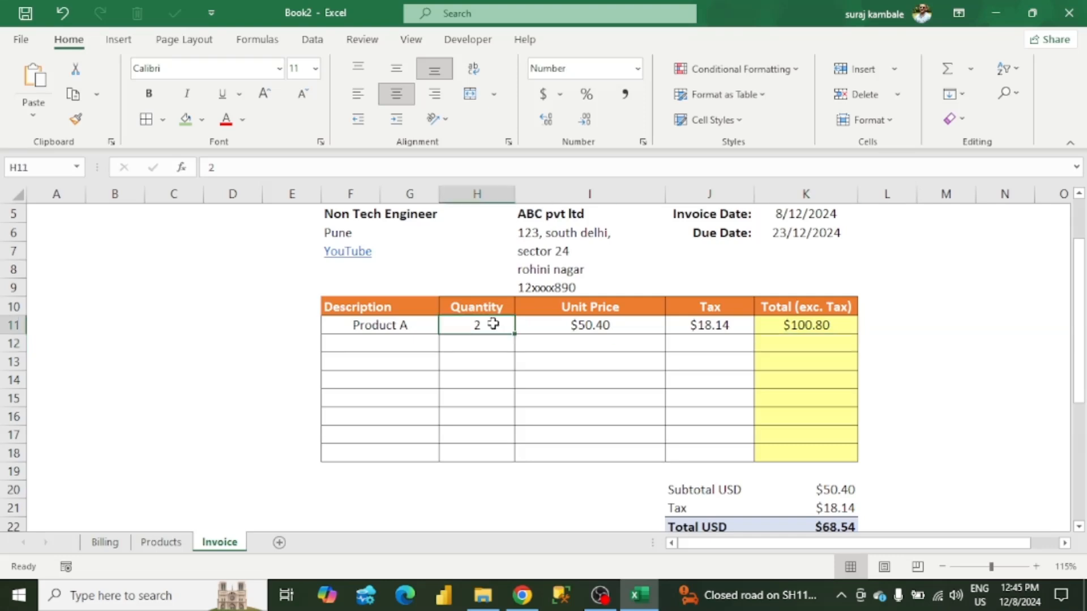
left_click(404, 347)
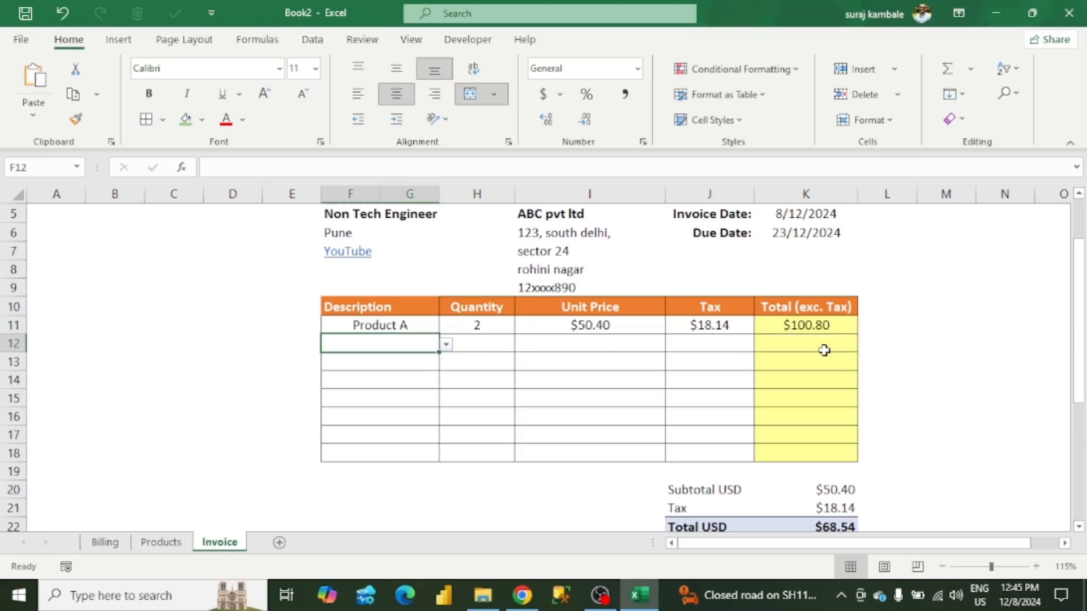
left_click(447, 345)
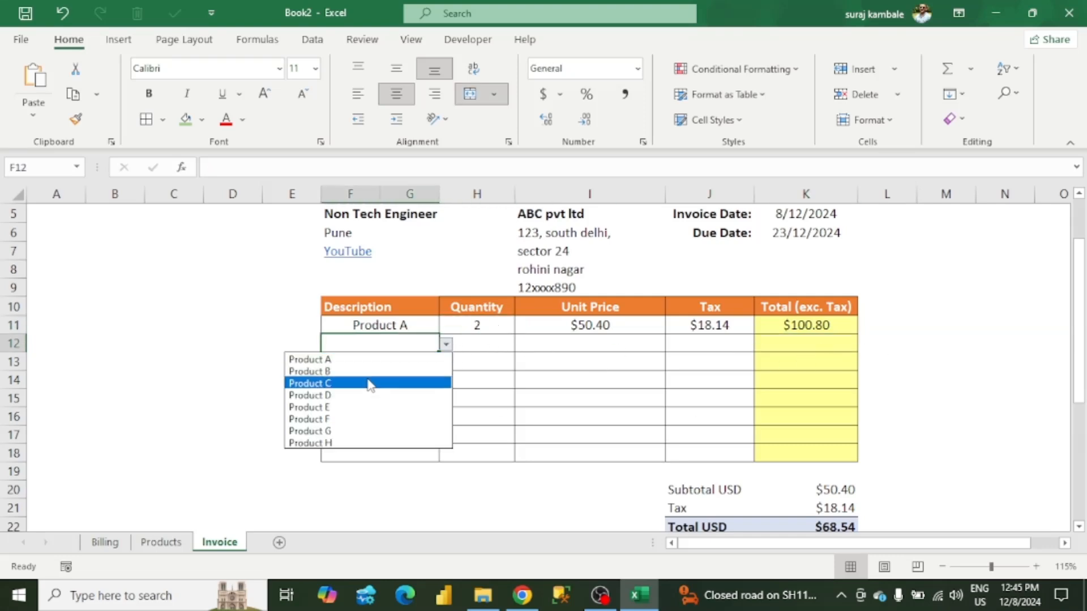
left_click(369, 369)
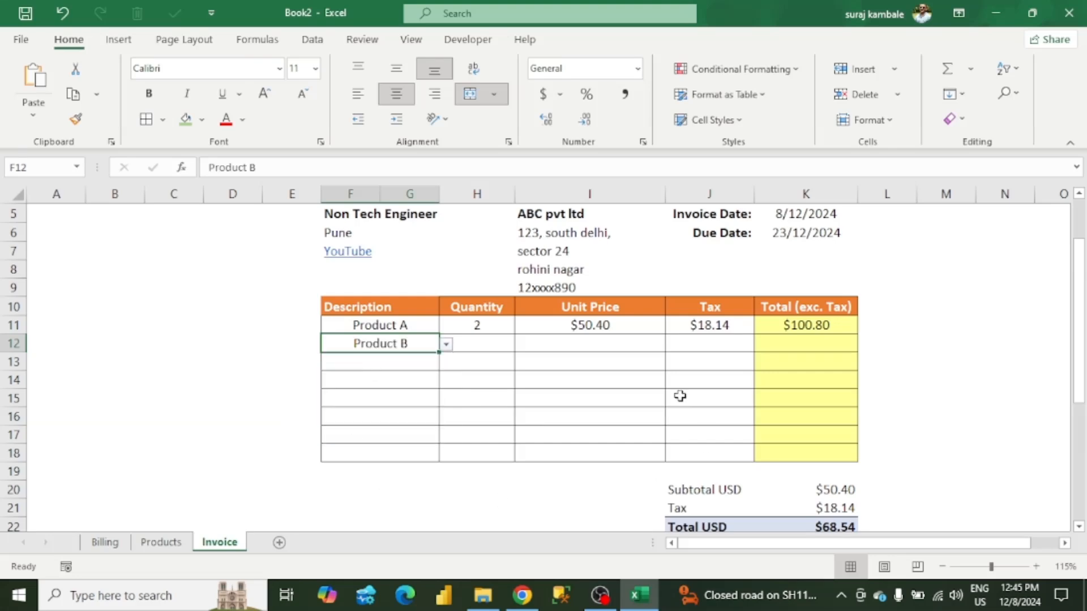
left_click(600, 344)
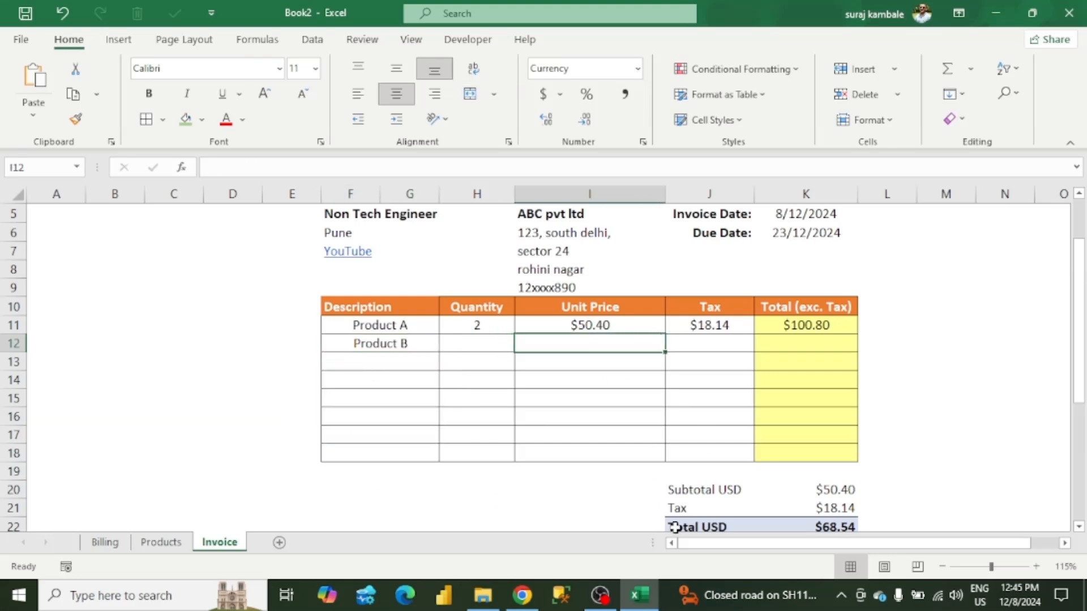
type("60")
key("Return")
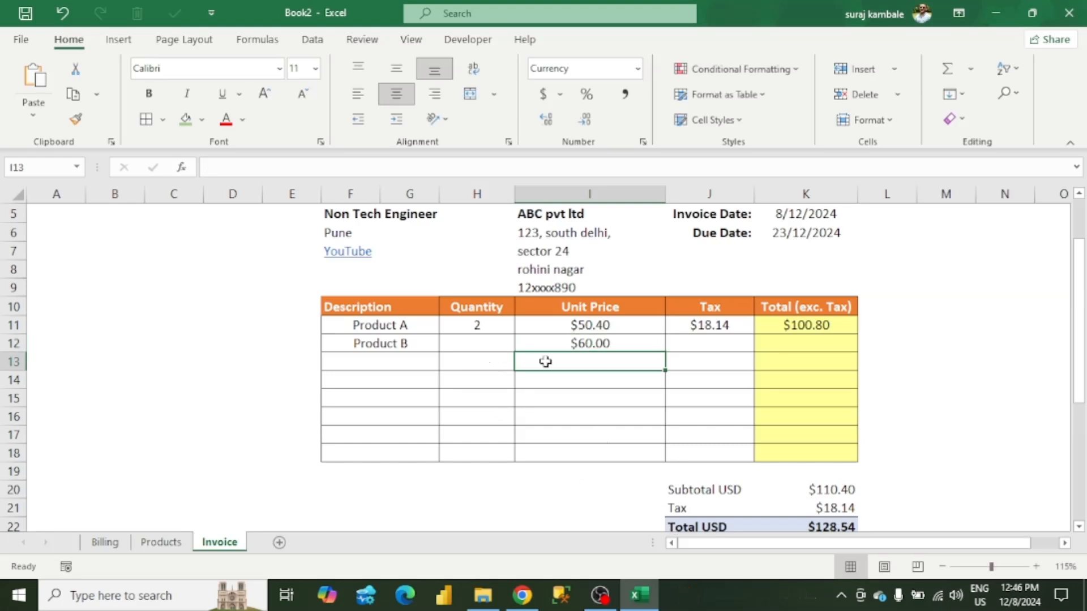
- Fill the tax formula from J11 and the Total (exc. Tax) formula from K11 down through row 18
left_click(705, 346)
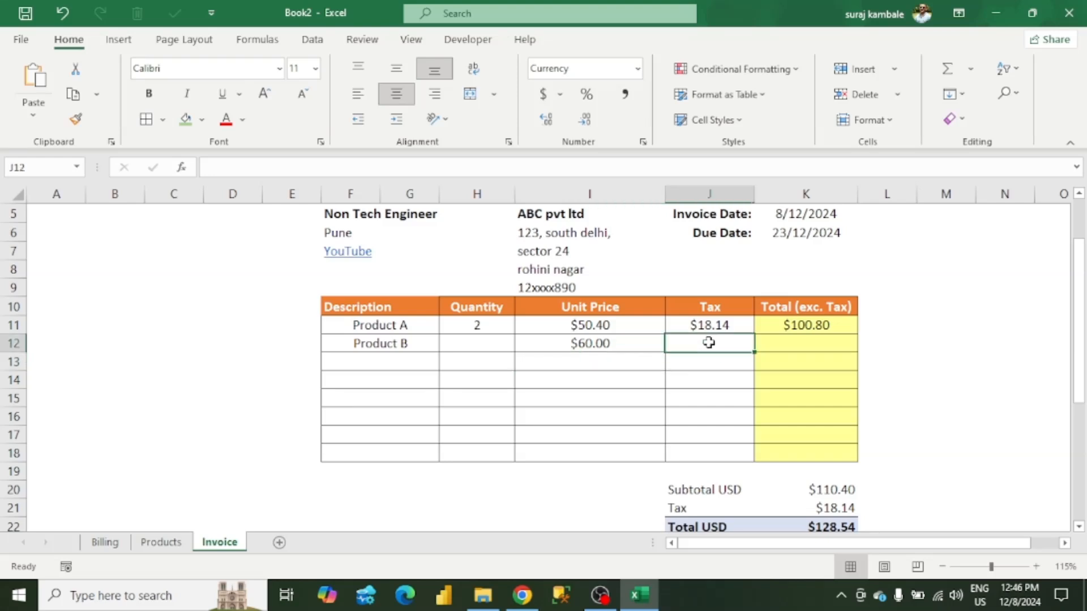
left_click(828, 344)
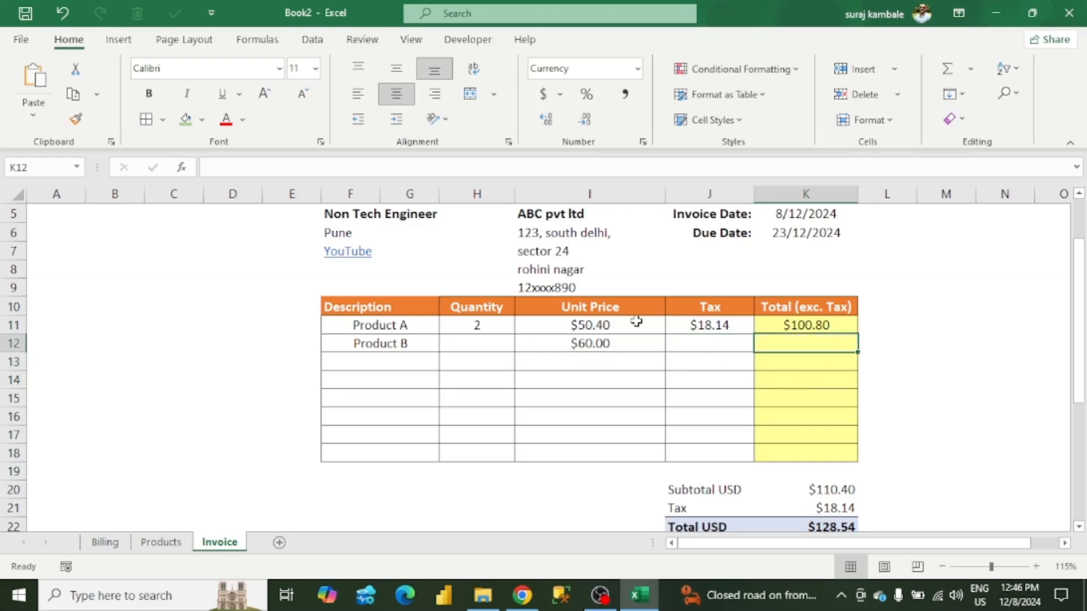
left_click(708, 327)
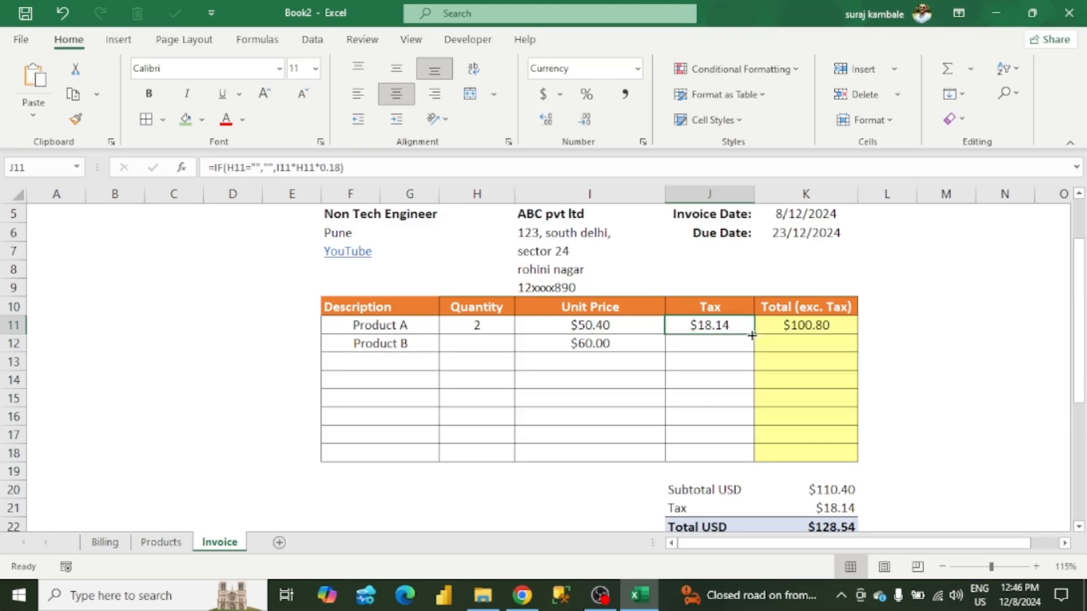
left_click_drag(752, 335, 767, 461)
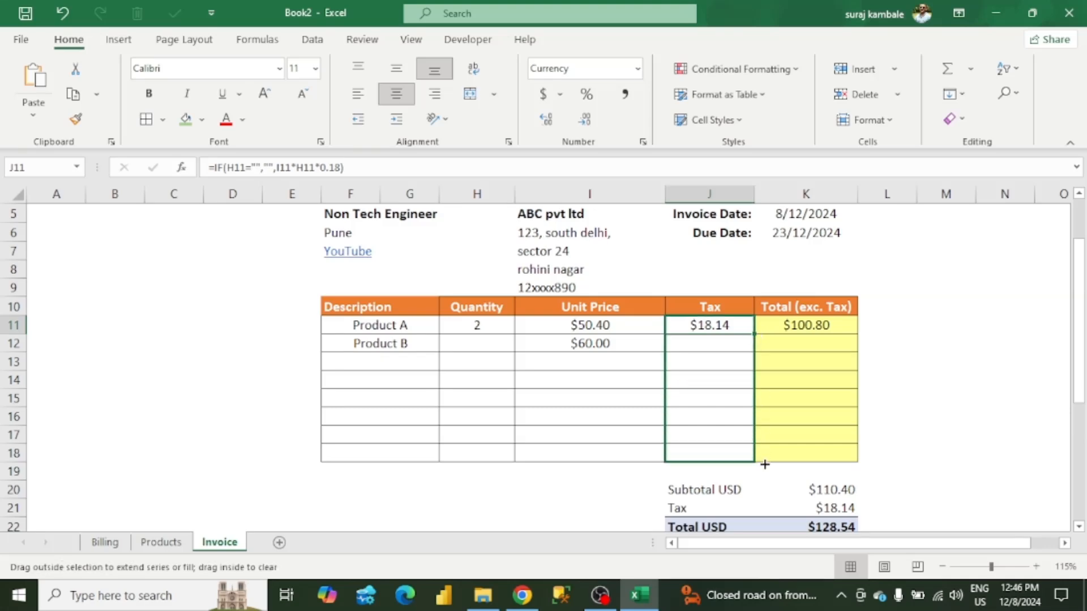
left_click(791, 327)
left_click_drag(857, 335, 849, 465)
left_click(909, 395)
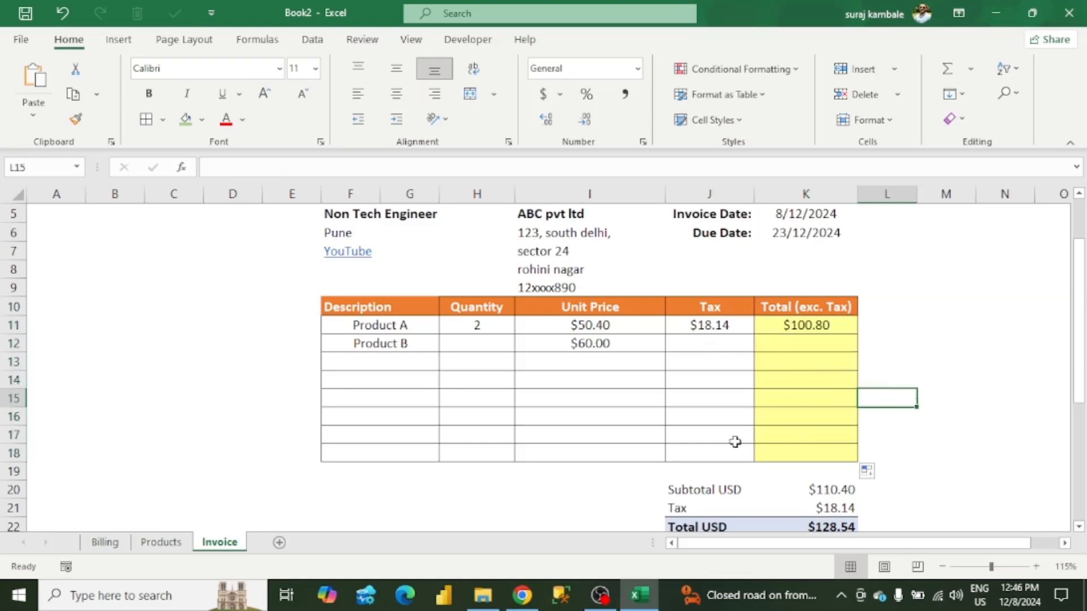
left_click(947, 397)
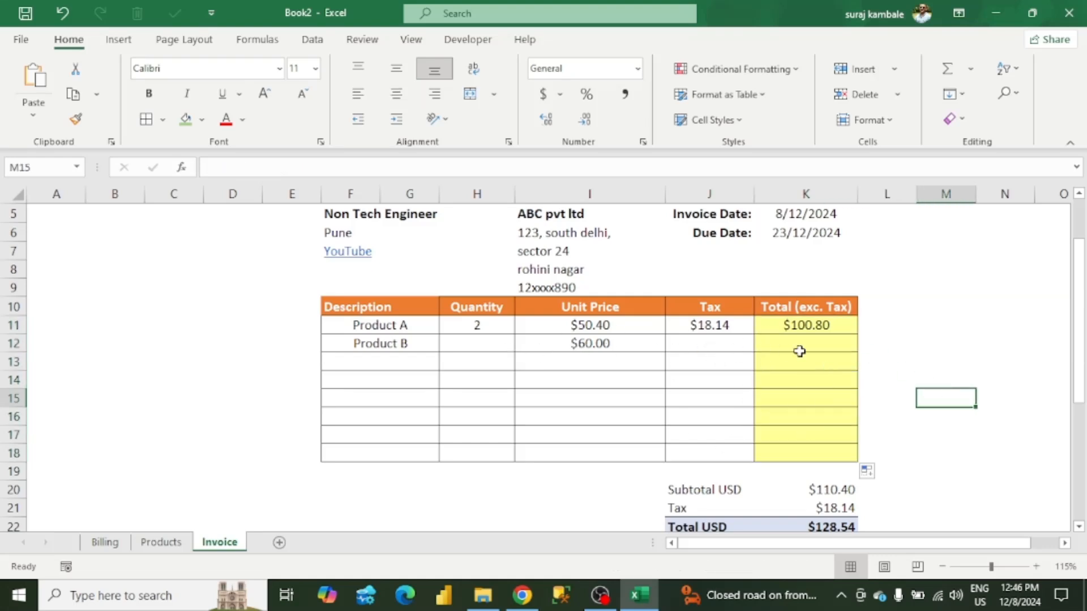
- Enter 5 as Product B's quantity in H12, and select its tax cell J12
left_click(473, 348)
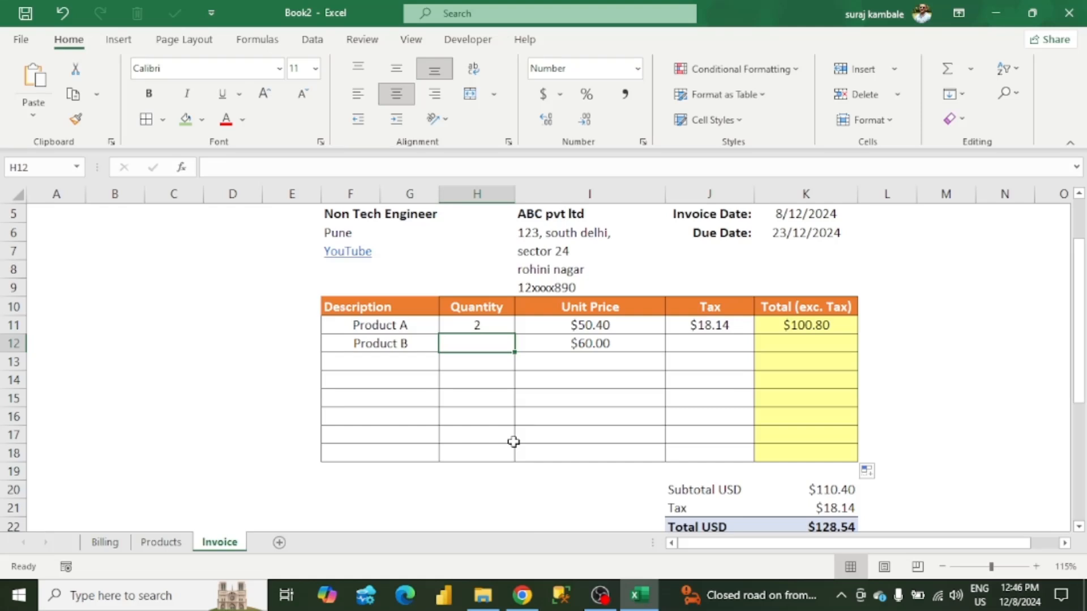
type("5")
key("Return")
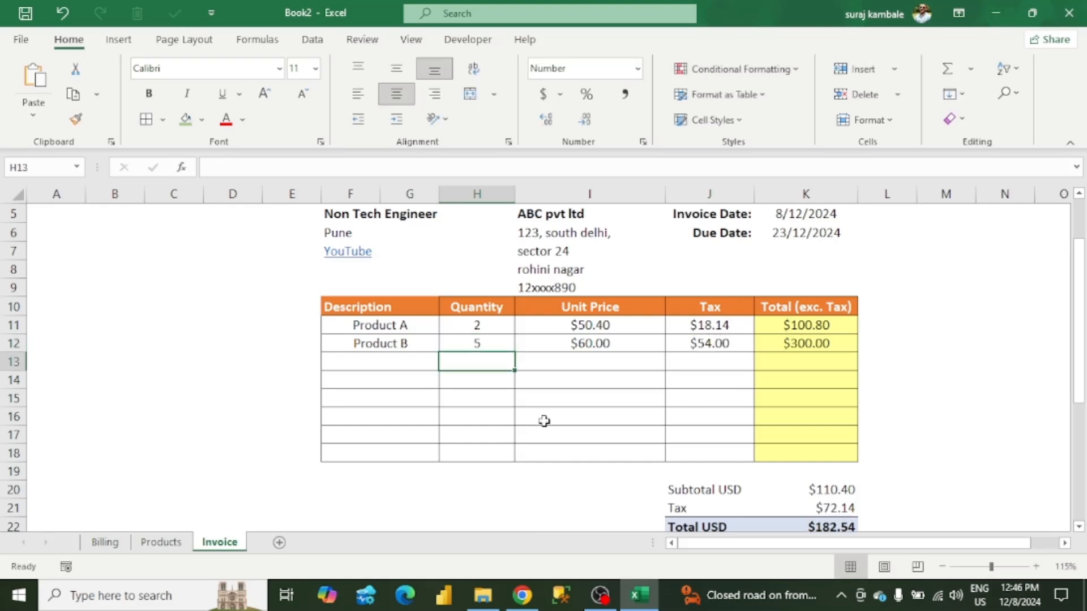
left_click(706, 344)
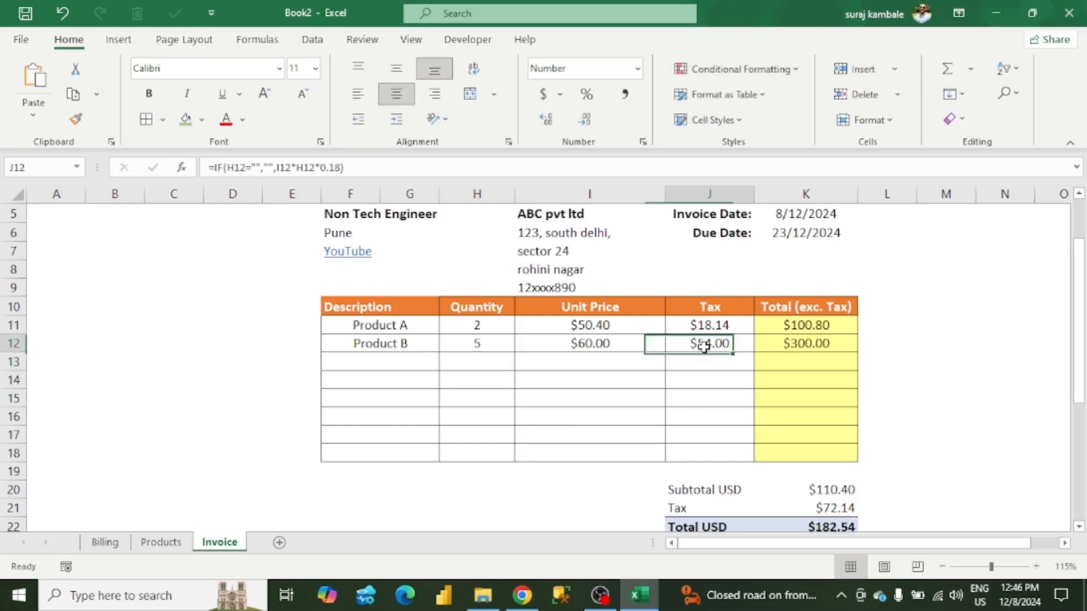
left_click(805, 344)
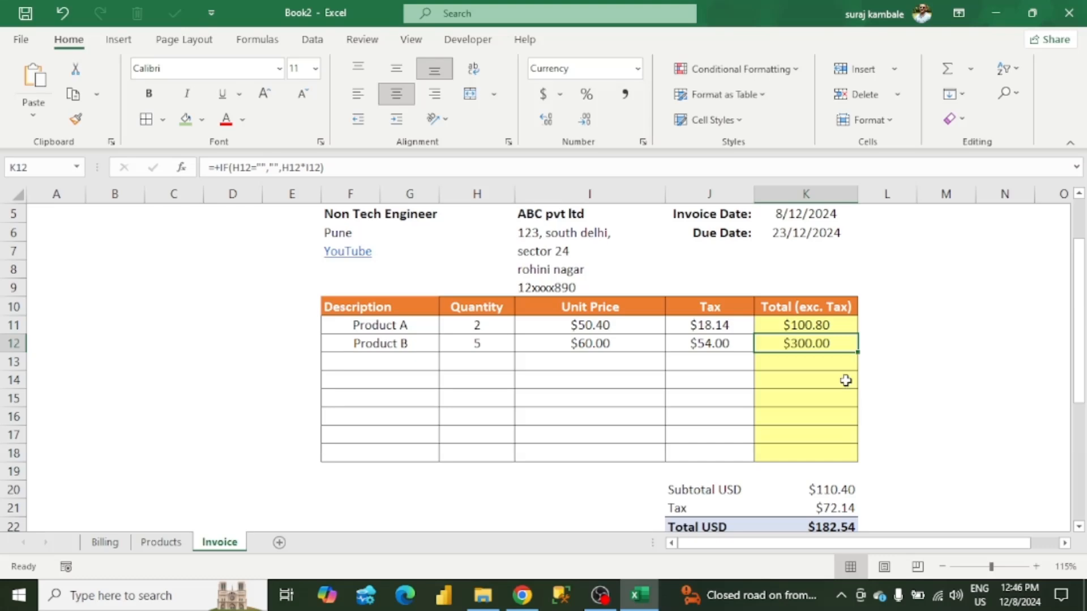
left_click(707, 344)
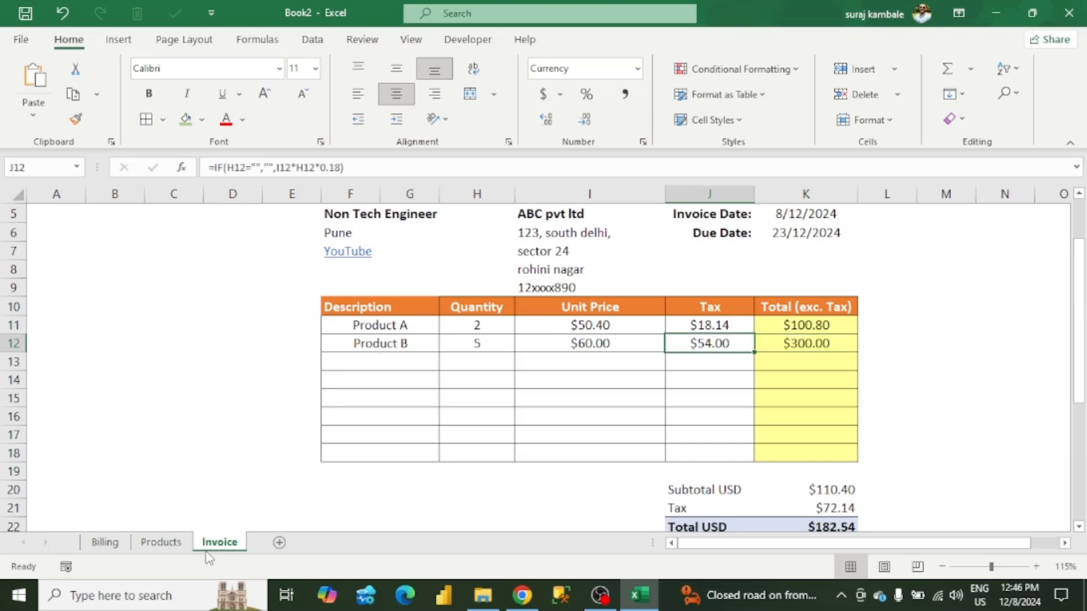
double_click(333, 168)
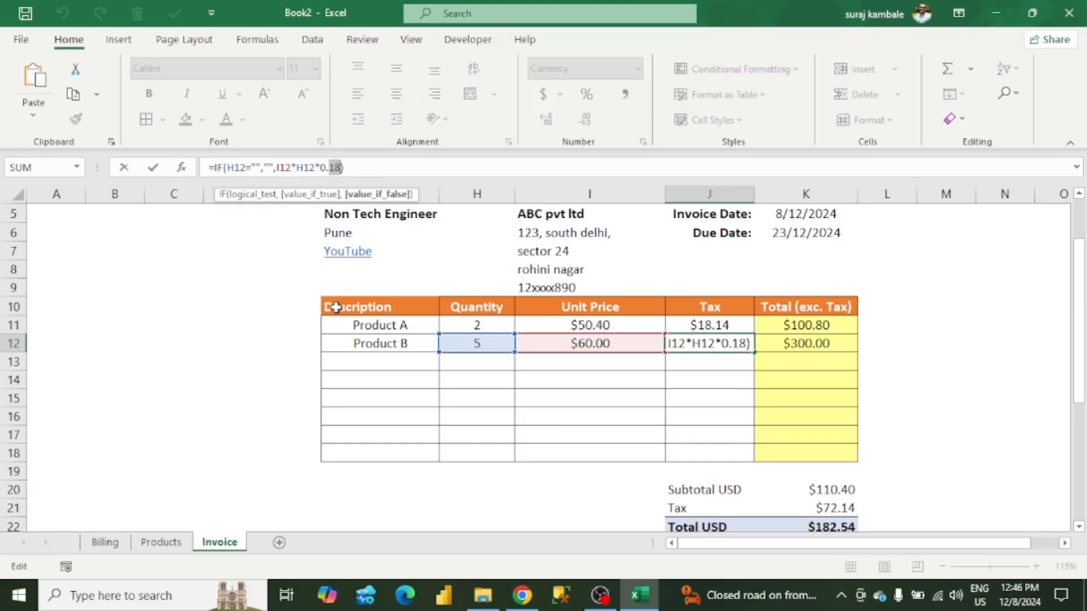
left_click(161, 542)
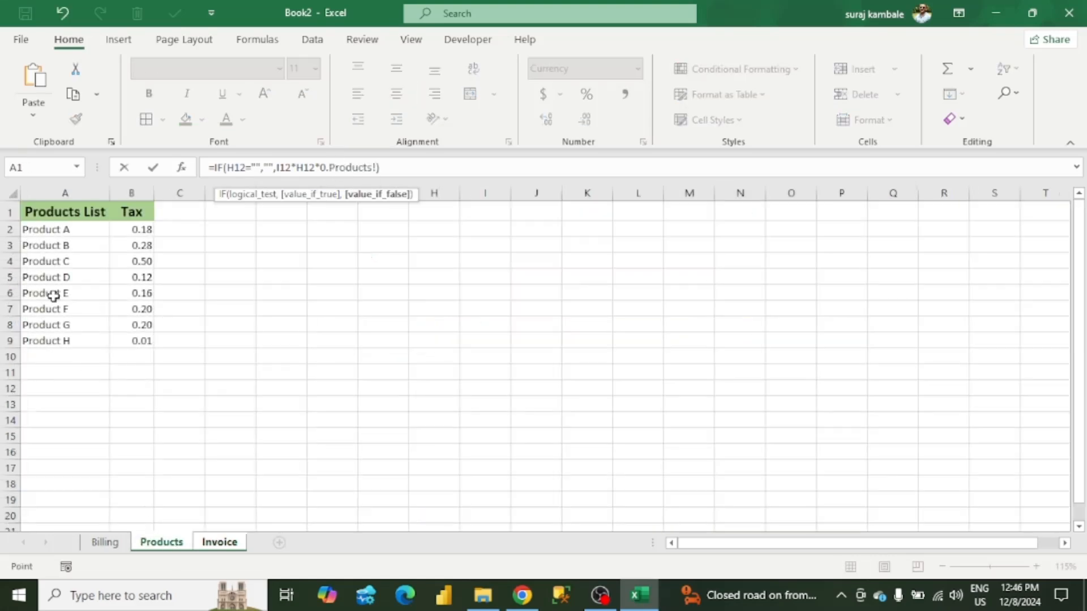
left_click(139, 245)
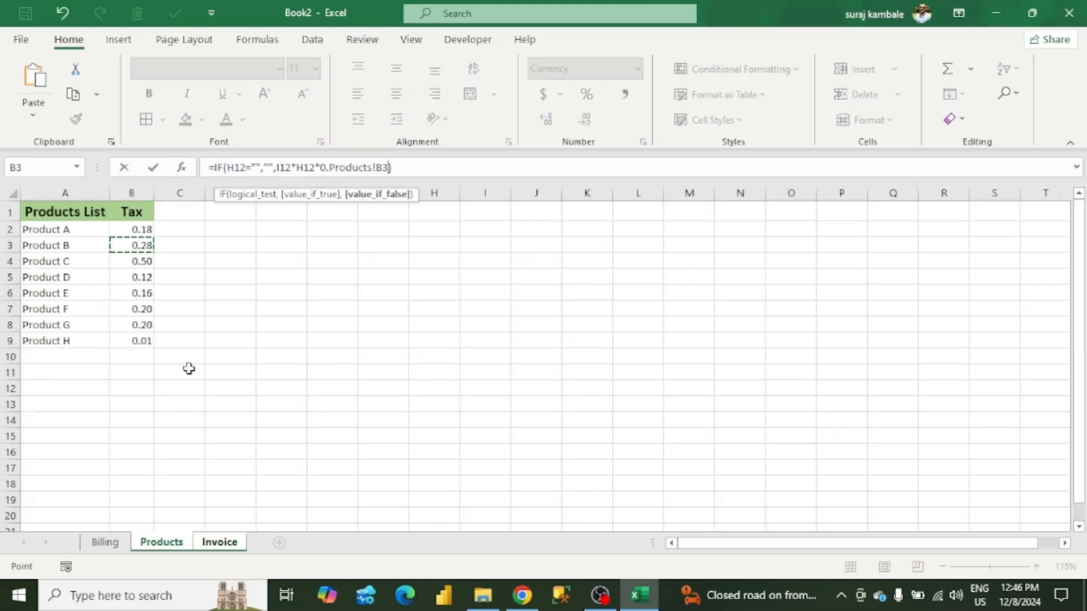
key("Escape")
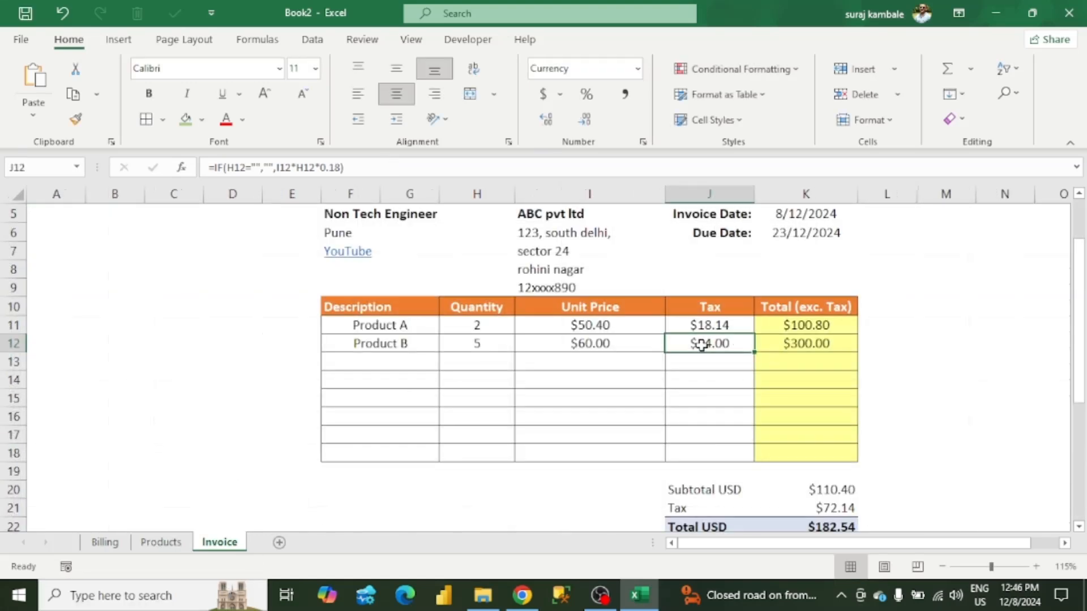
- Set the tax rate in Product B's tax formula in J12 to 0.28
left_click(340, 166)
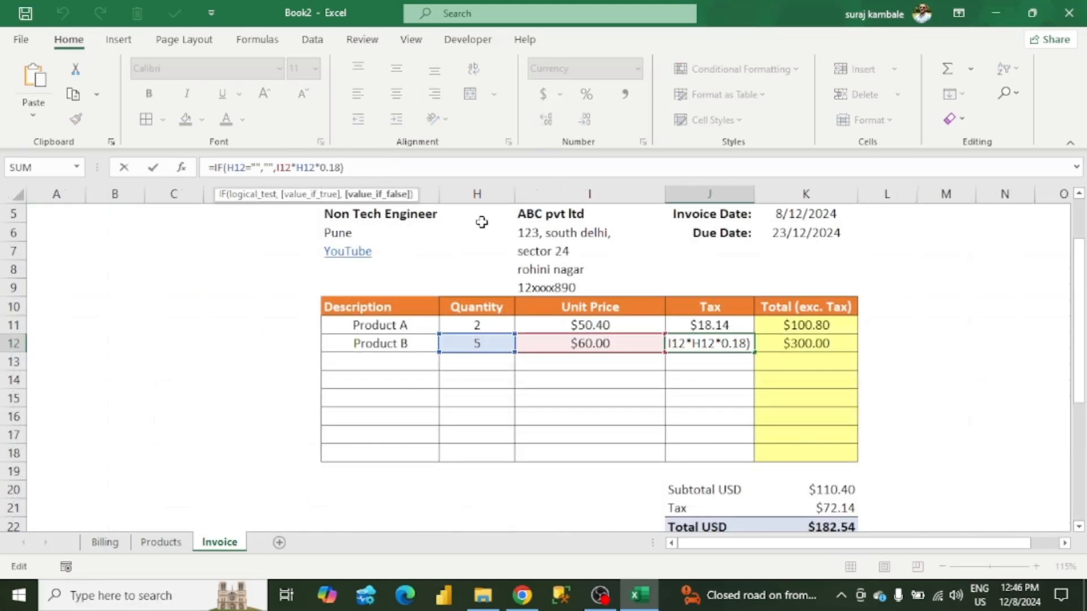
key("BackSpace")
key("BackSpace")
type("28")
key("Return")
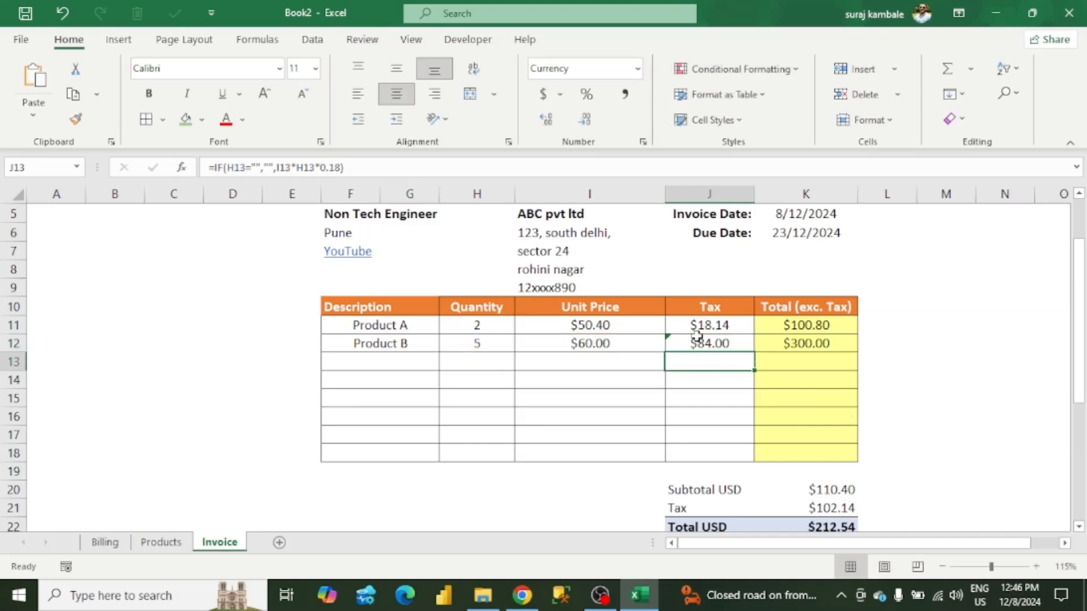
left_click(698, 339)
left_click(814, 348)
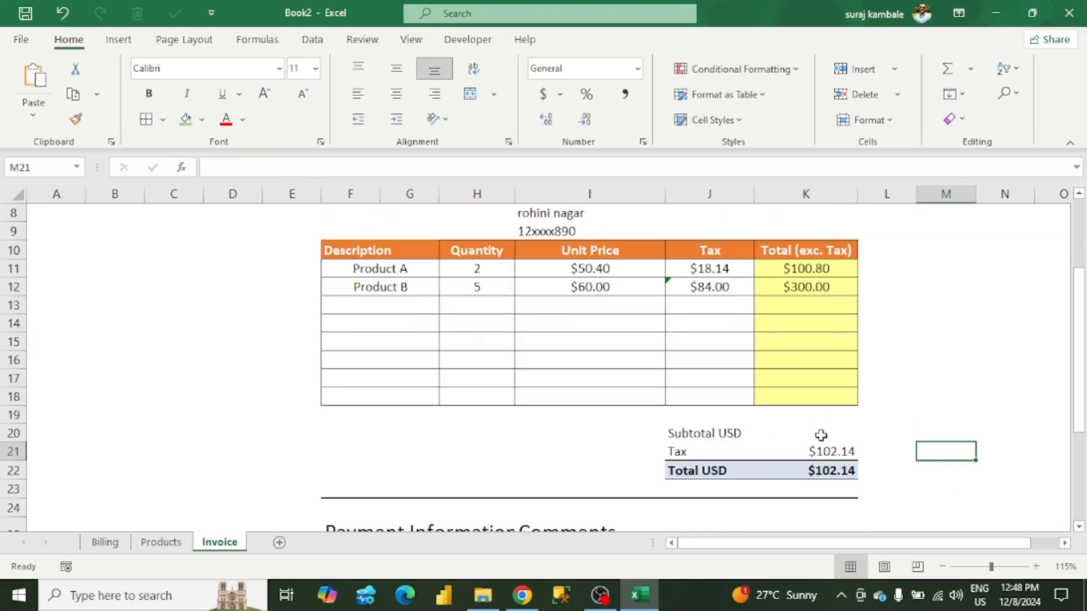
- Enter the formula =SUM(K11:K18) as the Subtotal USD in K20
left_click(821, 433)
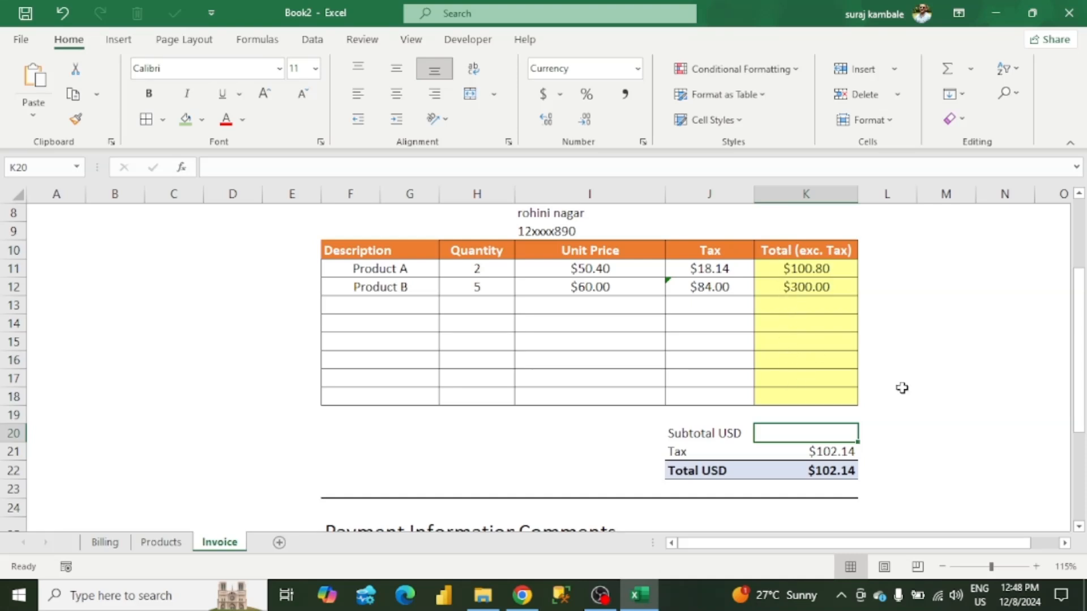
type("=")
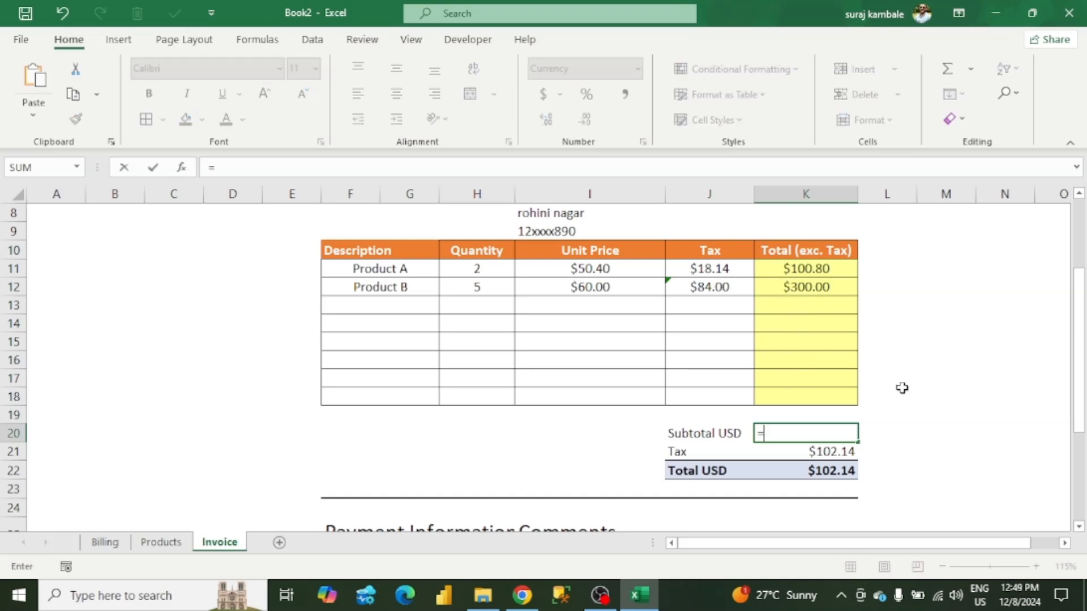
type("sur")
key("BackSpace")
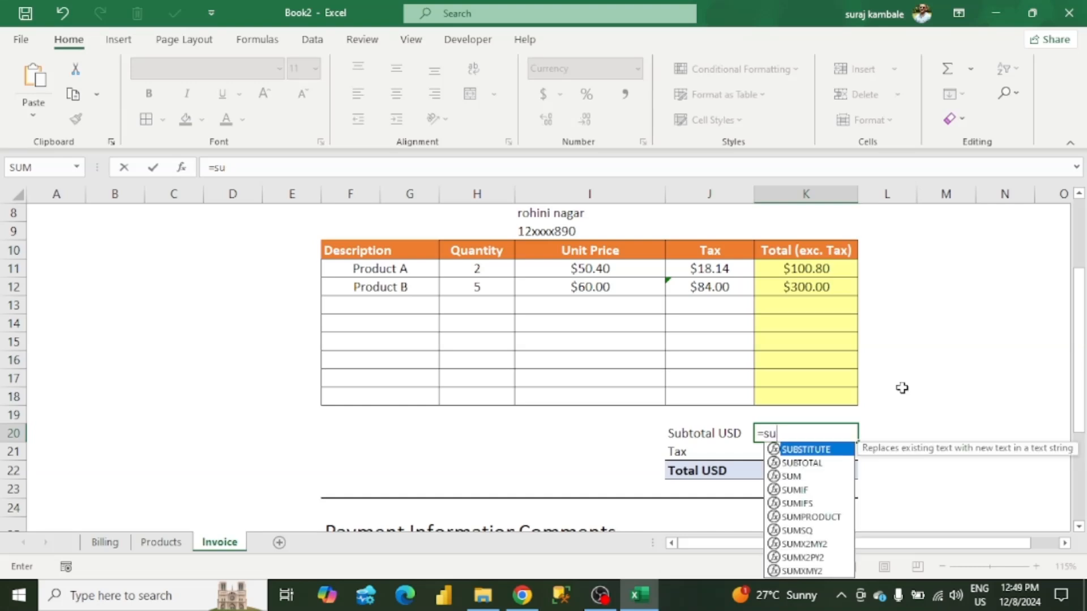
type("m(")
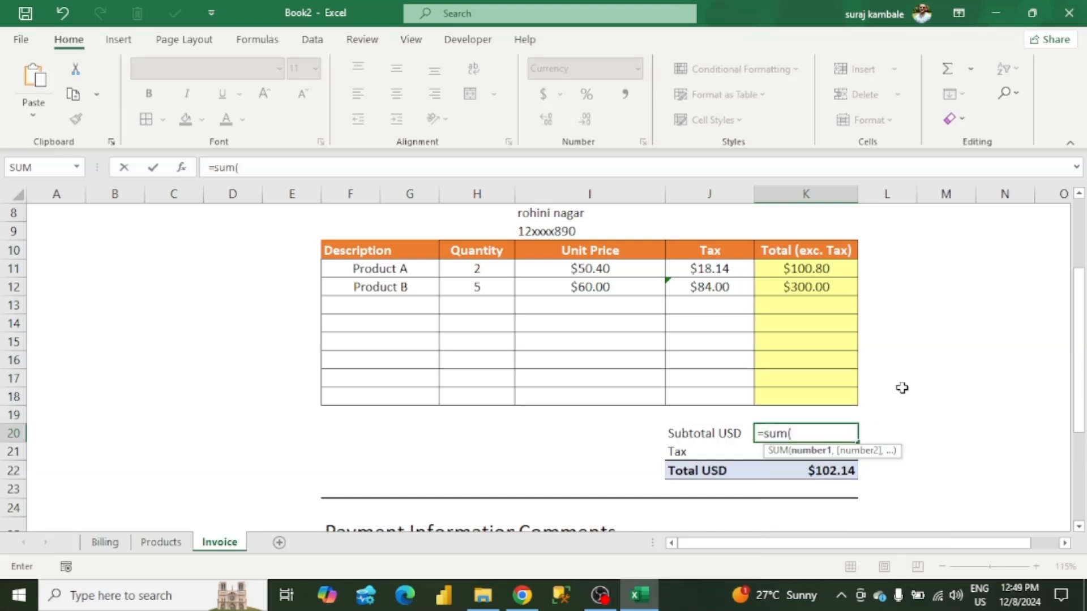
left_click_drag(803, 270, 810, 403)
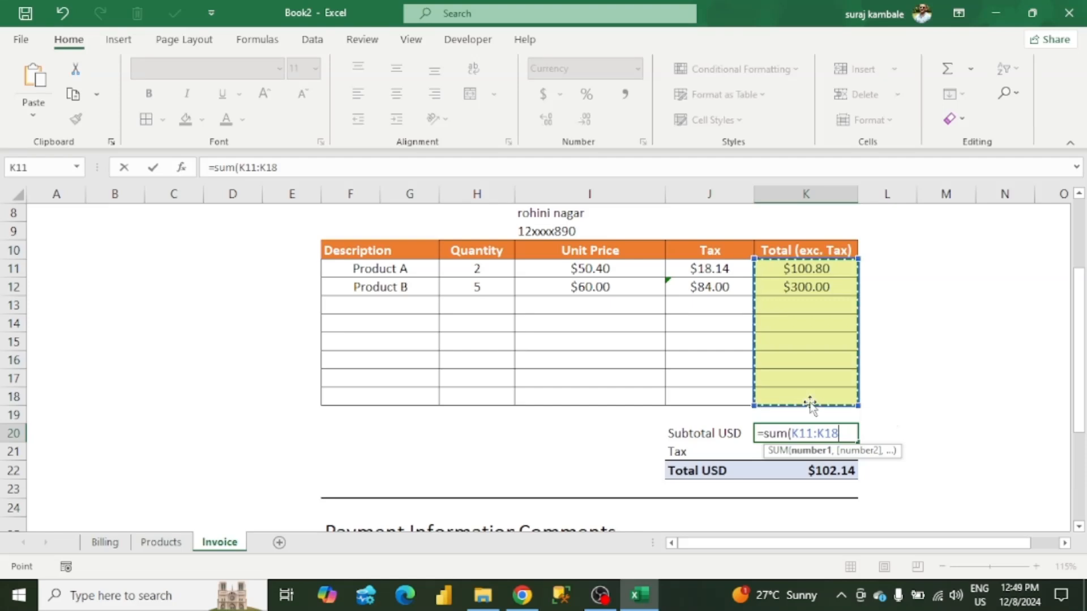
type(")")
key("Return")
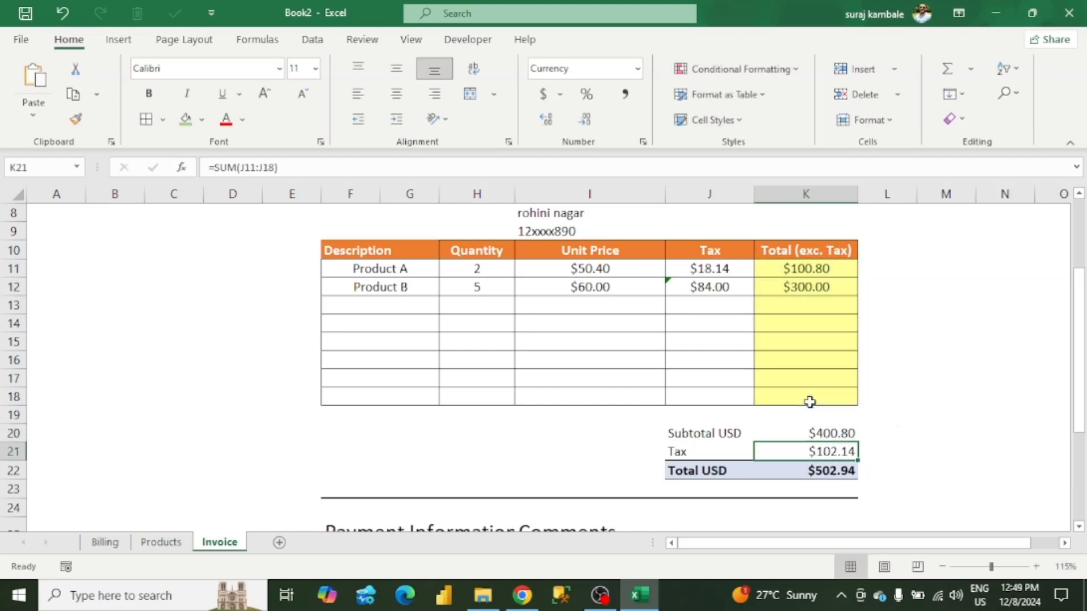
- Examine the formulas behind the Subtotal USD, Tax and Total USD amounts in K20 to K22
left_click(822, 436)
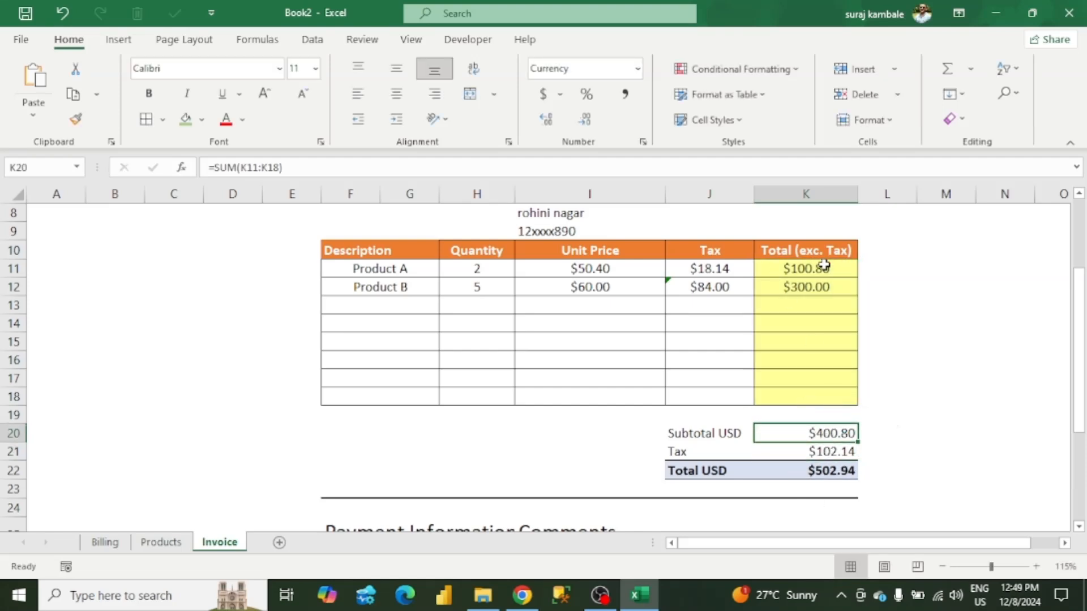
left_click_drag(824, 267, 830, 283)
left_click(944, 469)
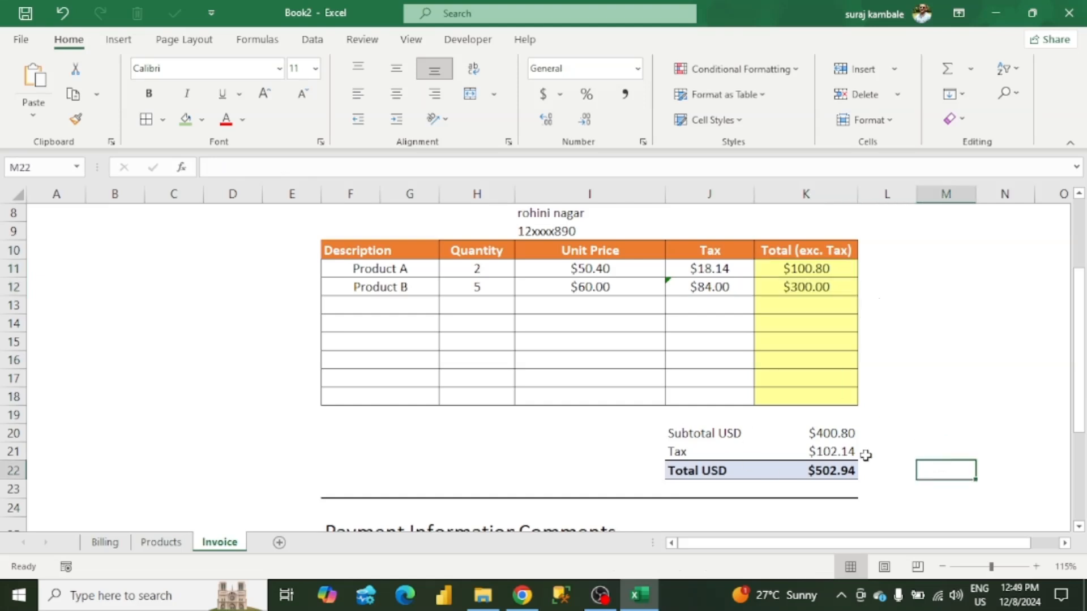
left_click(845, 453)
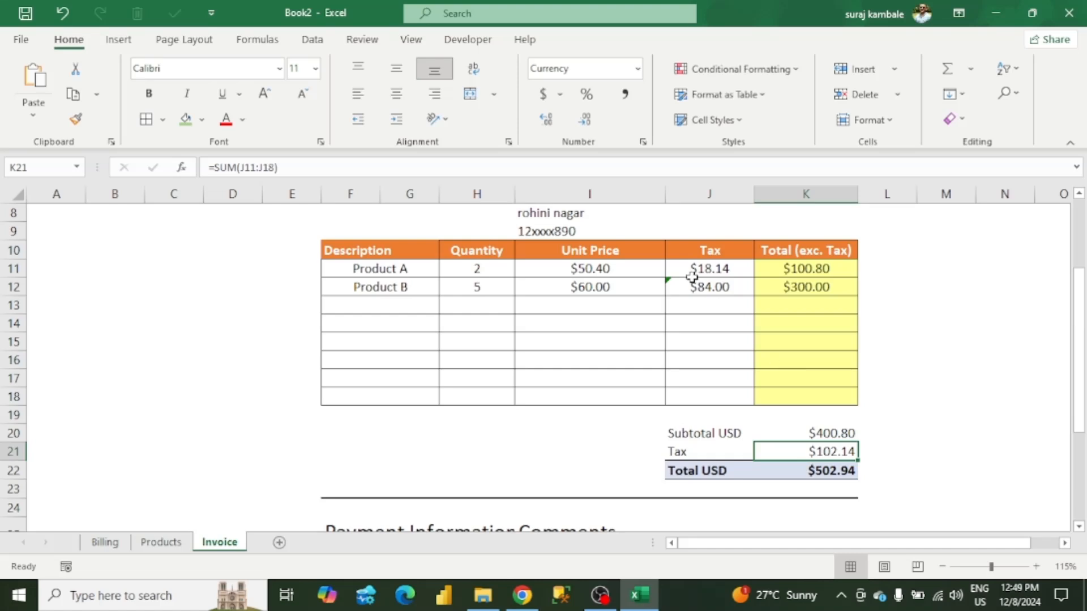
left_click(902, 457)
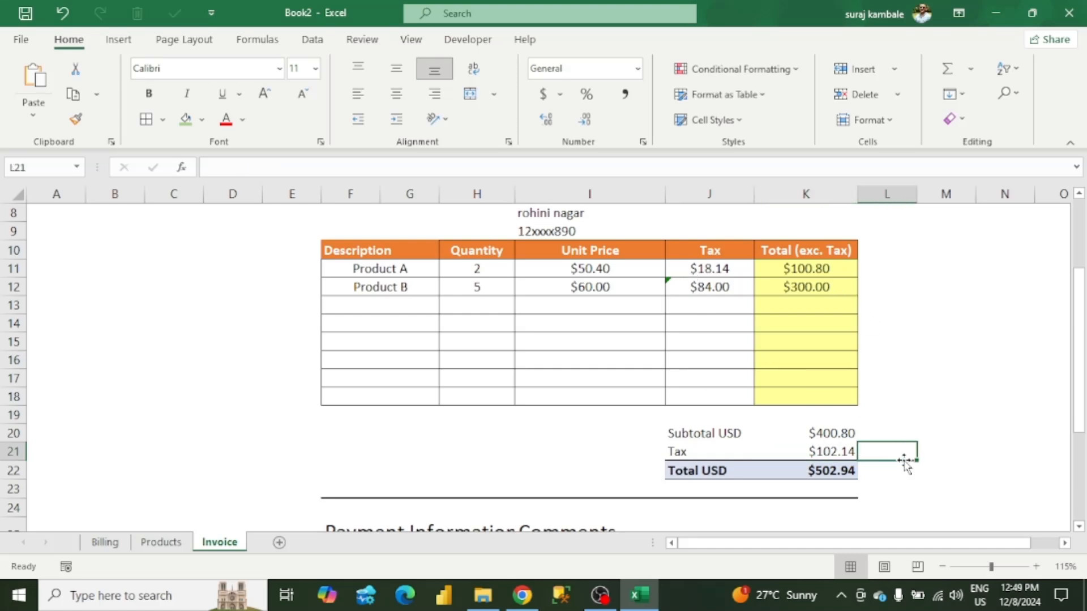
key("Right")
left_click(823, 478)
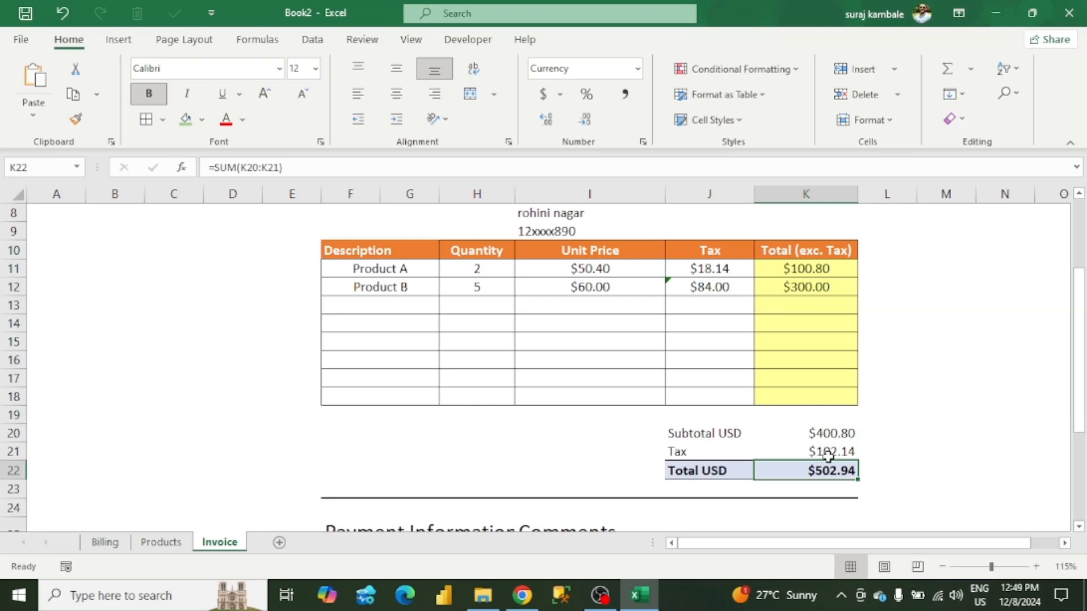
- Review the item table with its totals in F10:K22, and recheck the Subtotal USD, Tax and Total USD cells
left_click(832, 487)
left_click(922, 446)
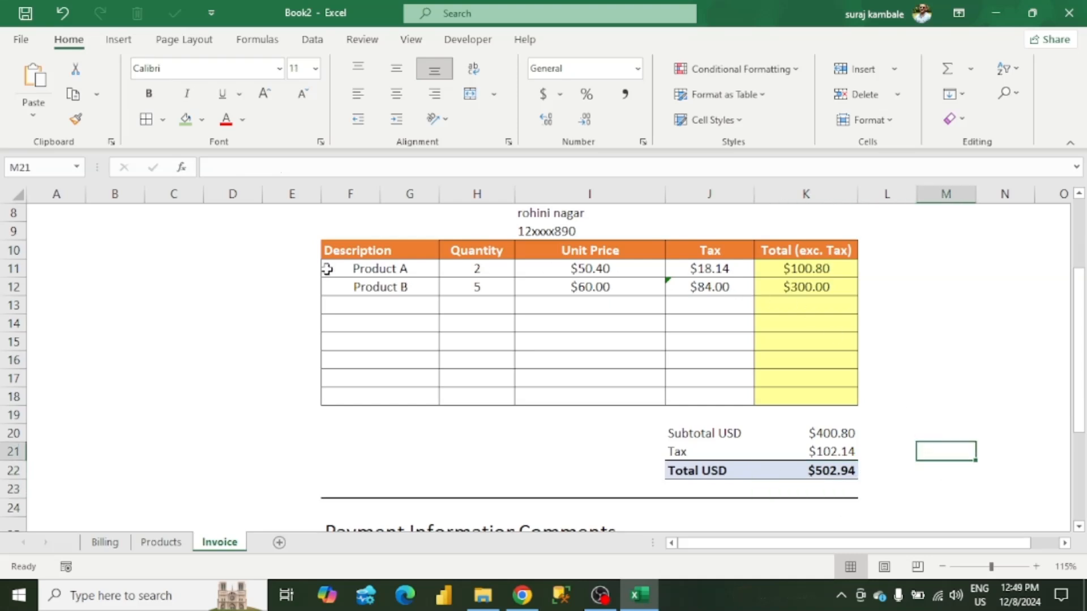
left_click_drag(352, 248, 840, 468)
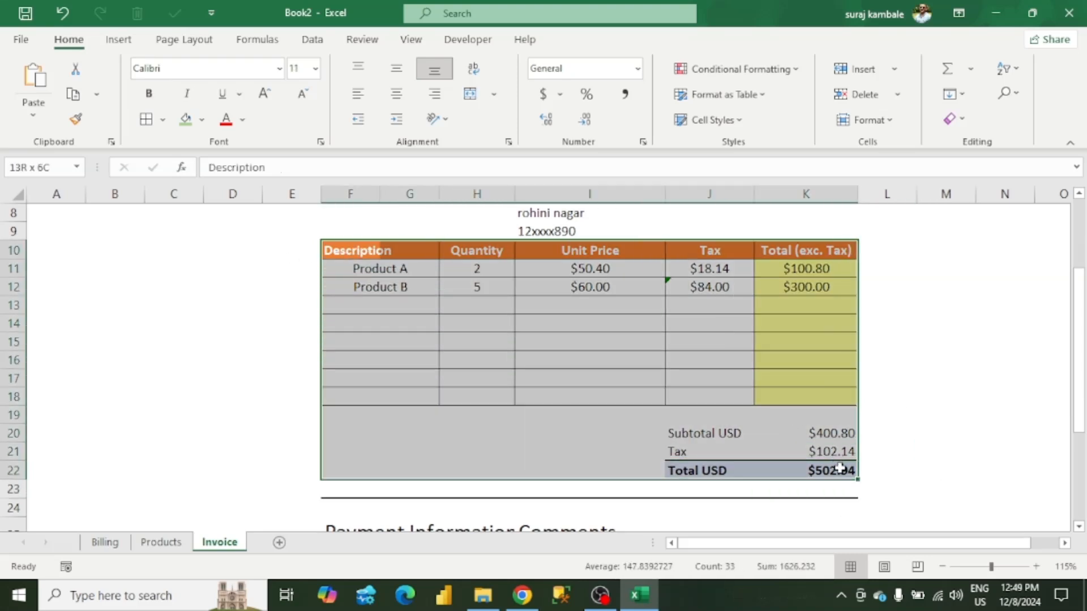
left_click(949, 412)
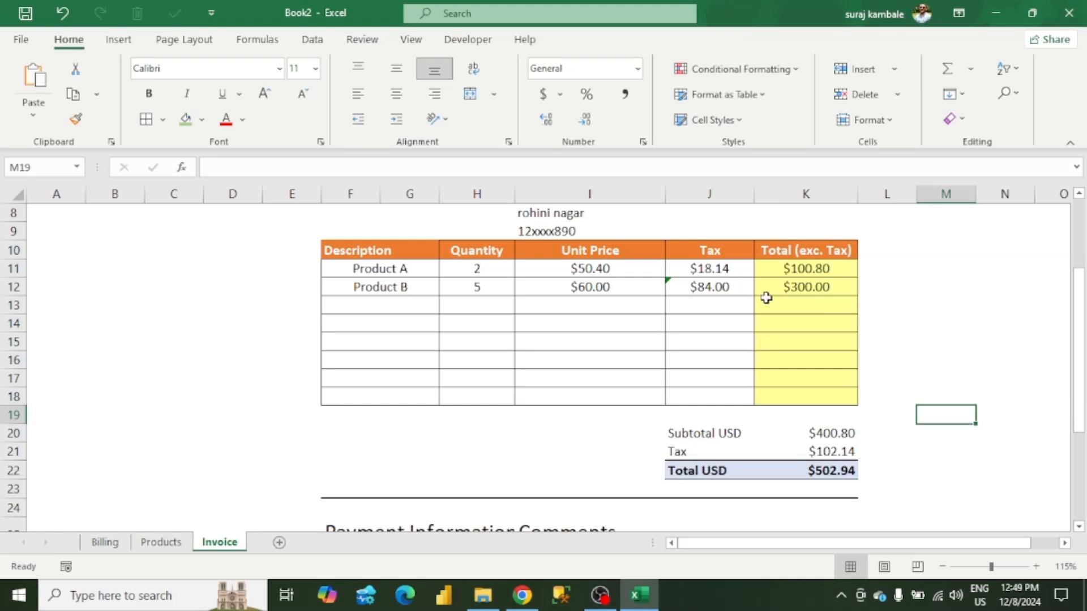
left_click(839, 436)
left_click(843, 451)
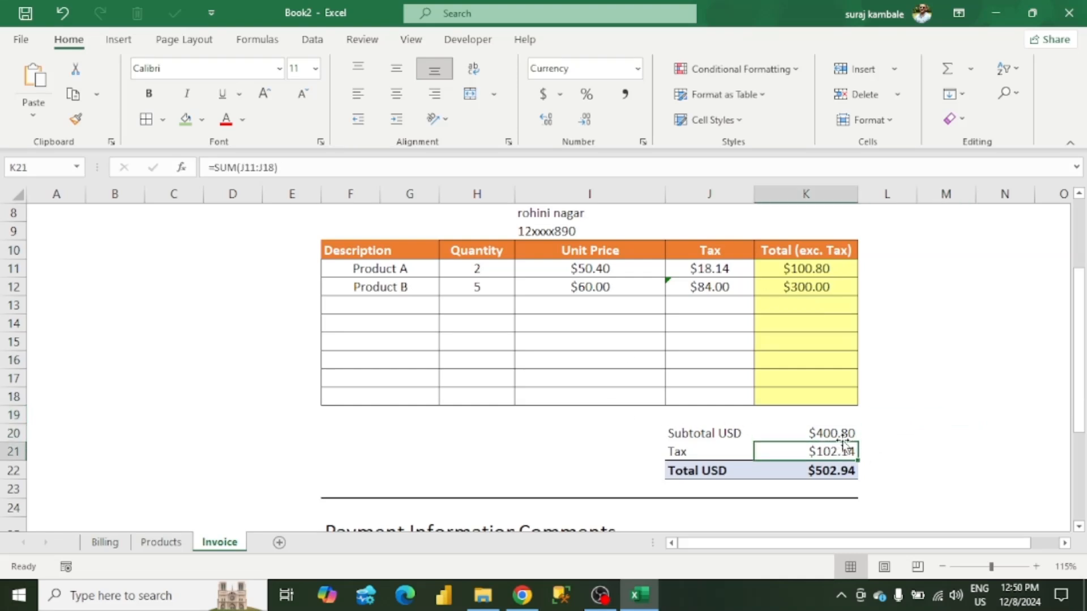
left_click(842, 434)
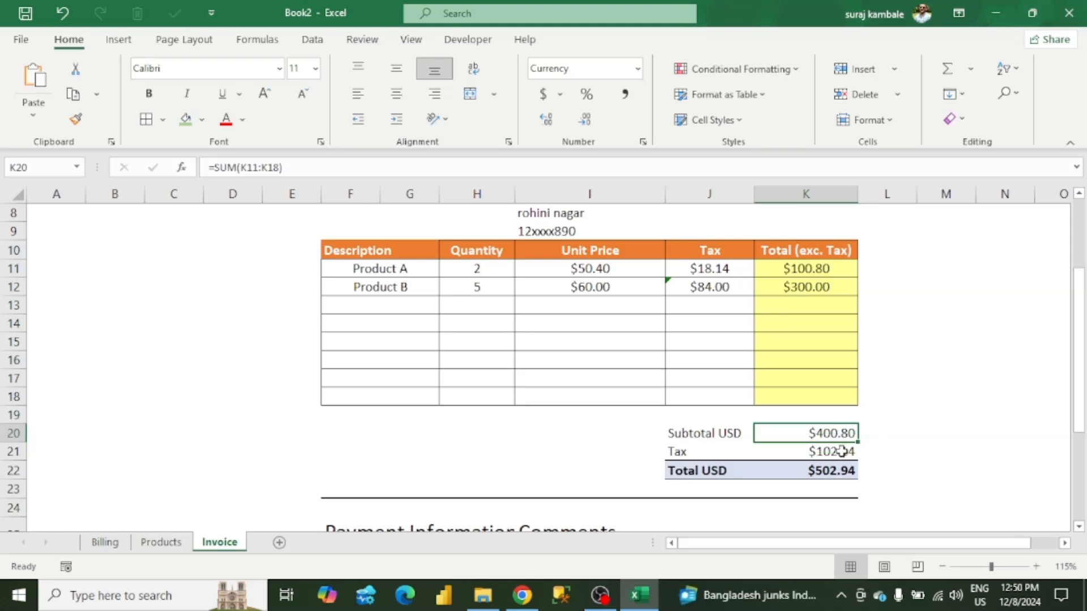
left_click(841, 453)
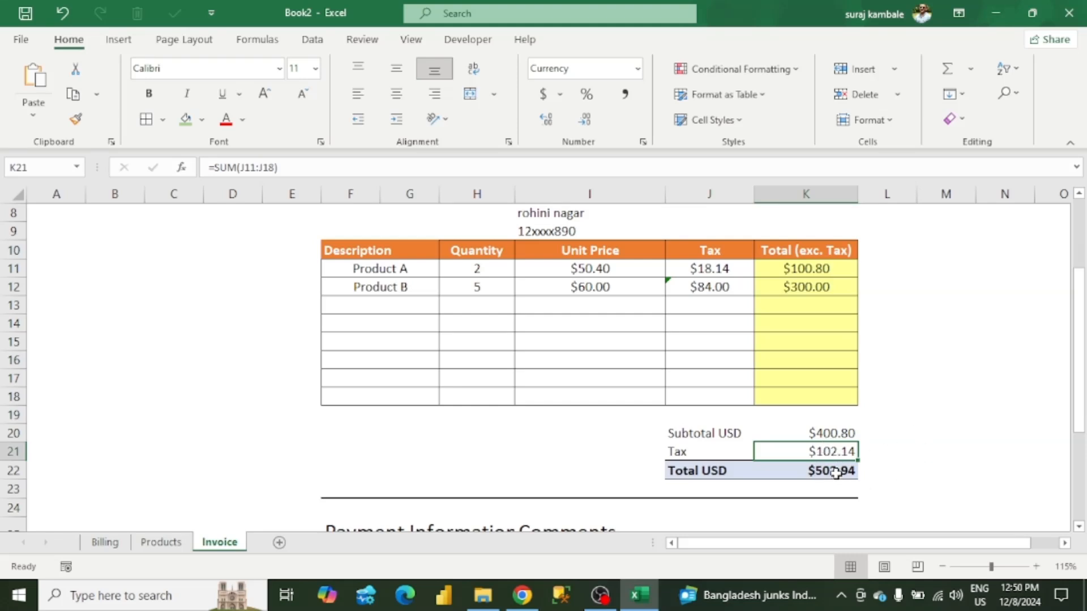
left_click(836, 472)
left_click(940, 449)
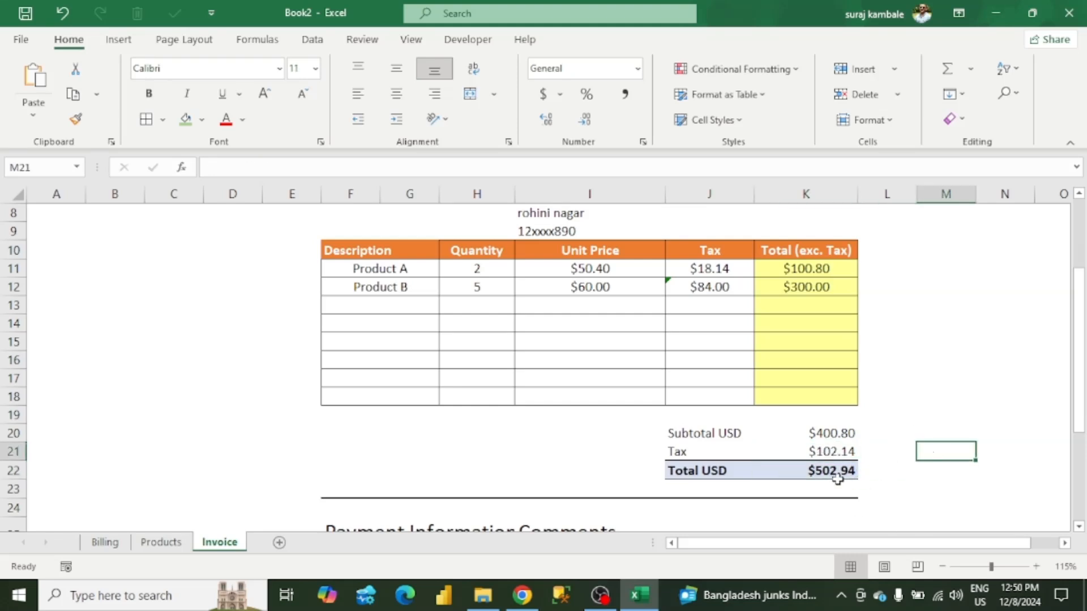
left_click(818, 474)
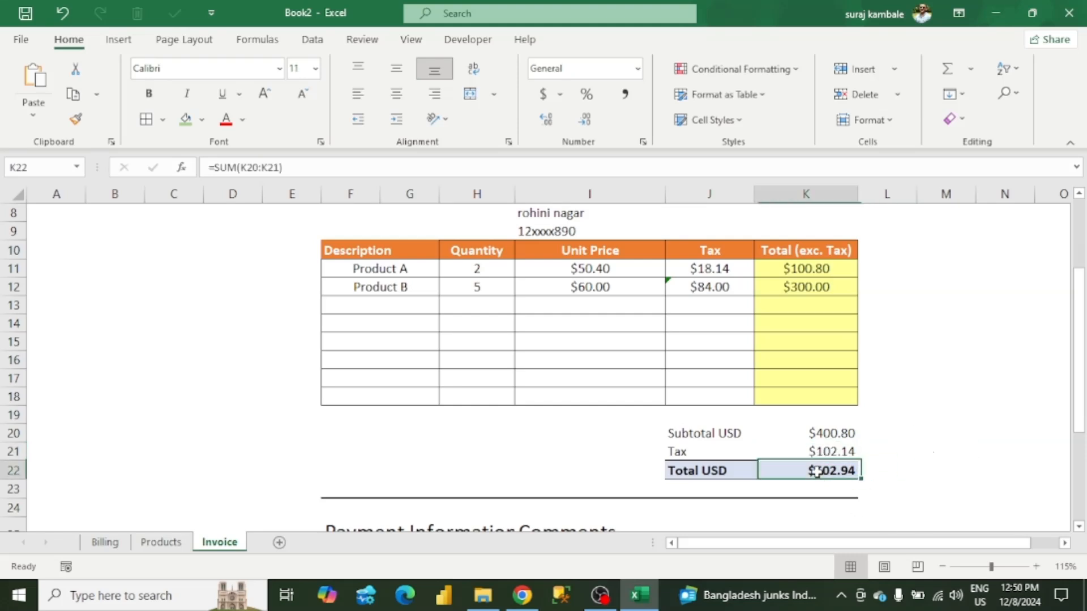
left_click(941, 469)
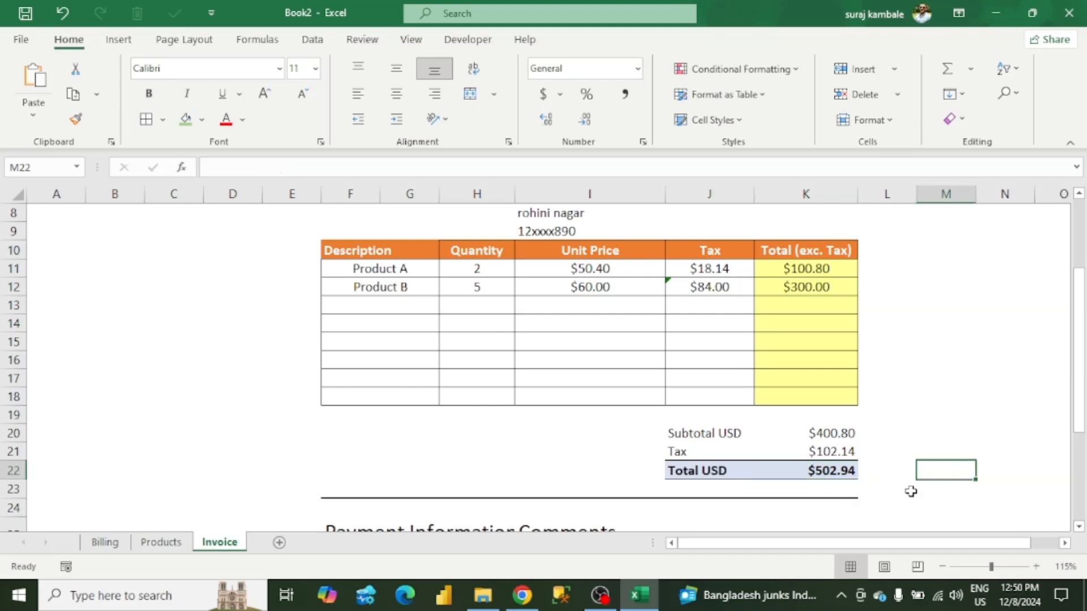
- Examine the bank name, account number, sort code, IFSC and BIC entries under Payment Information in H26:H30
scroll(923, 407, "down", 4)
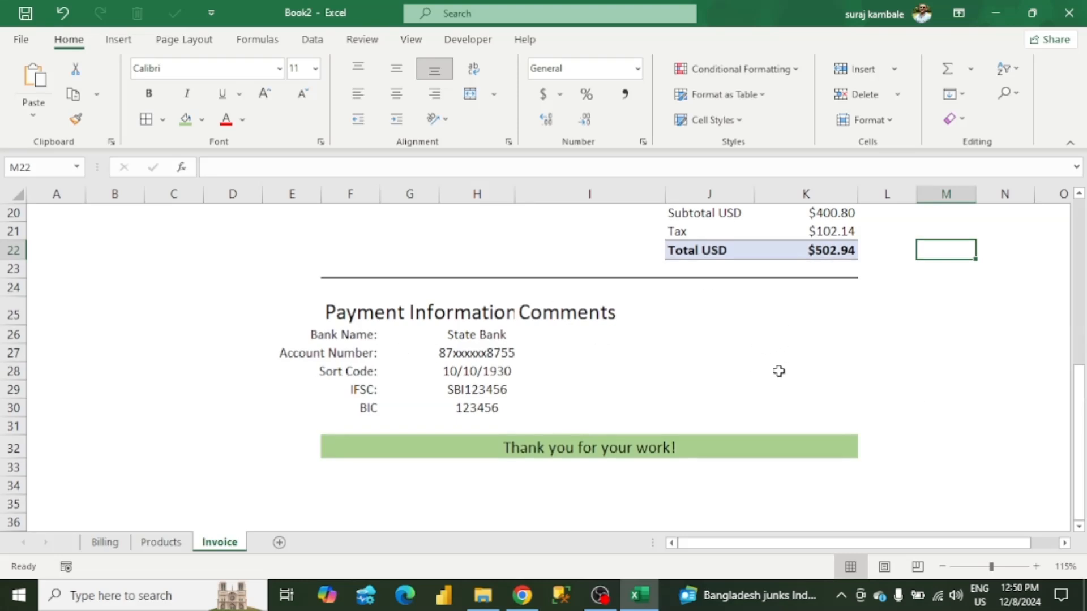
left_click(464, 329)
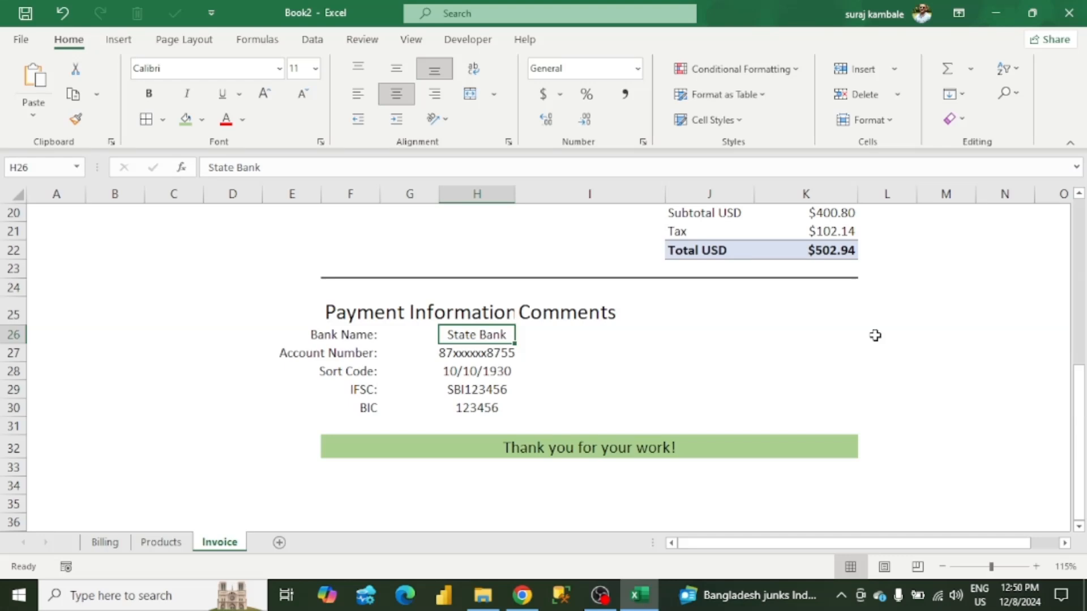
left_click(584, 334)
left_click(485, 334)
left_click(491, 355)
left_click(494, 372)
left_click(497, 390)
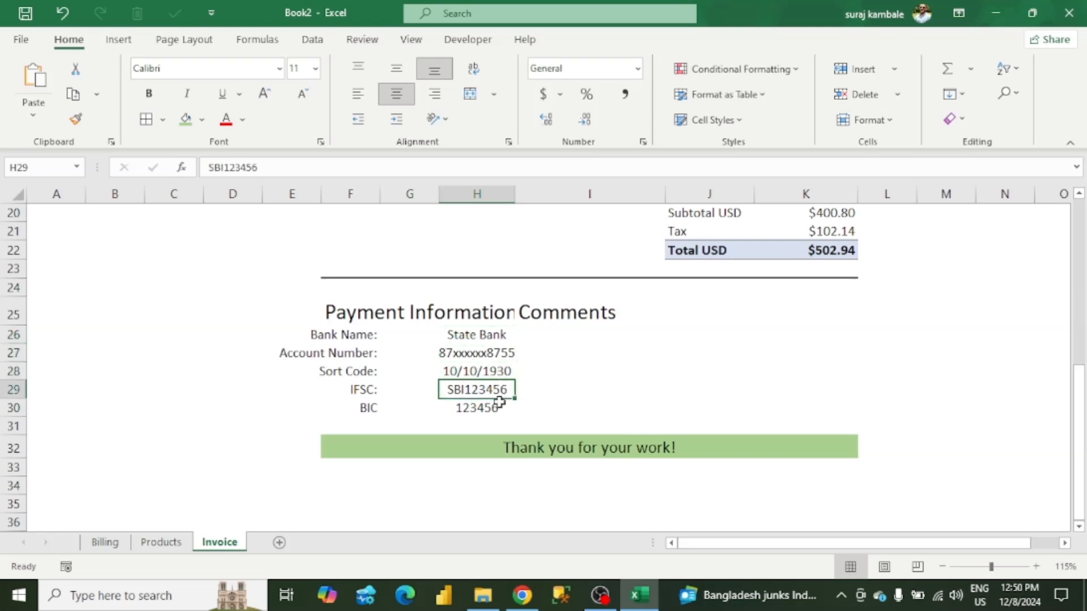
left_click(498, 404)
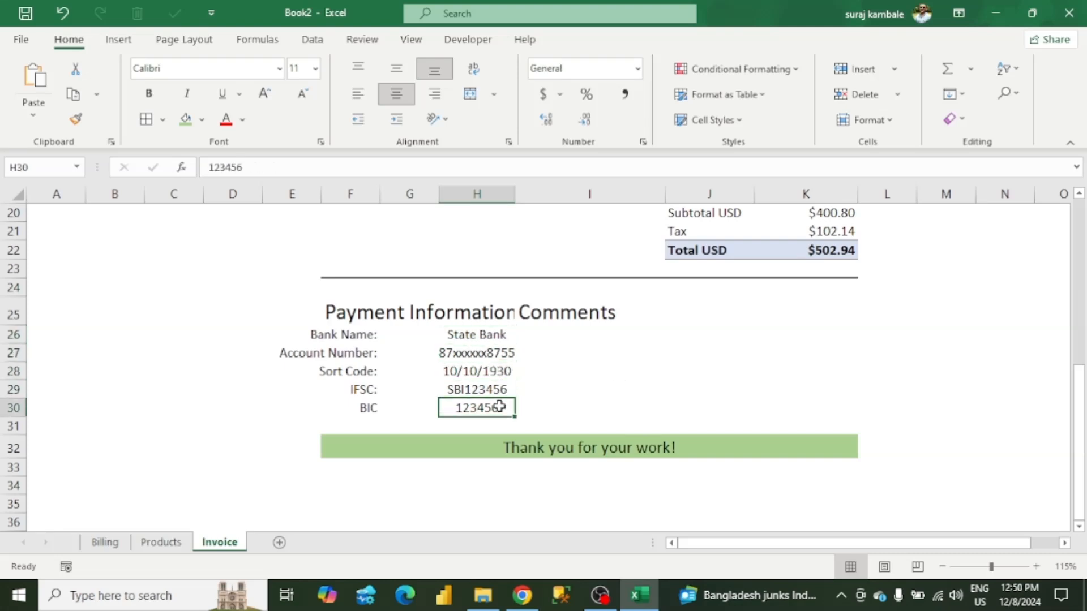
left_click(477, 334)
left_click(555, 334)
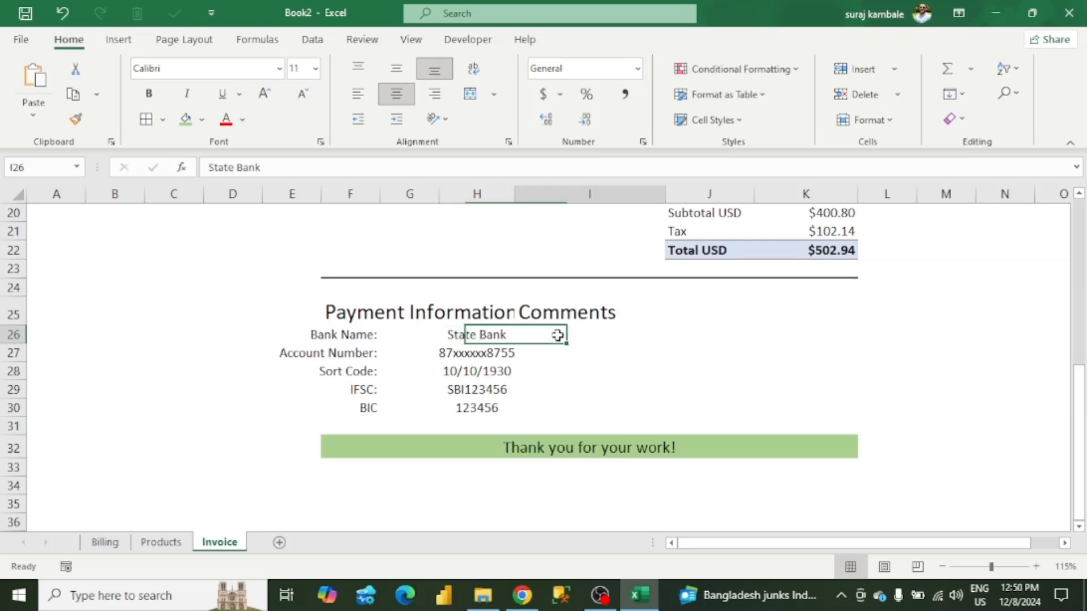
- Check the product choices available in F13, the bank name in H26 and the BILL TO details in I5:I9
scroll(485, 337, "up", 4)
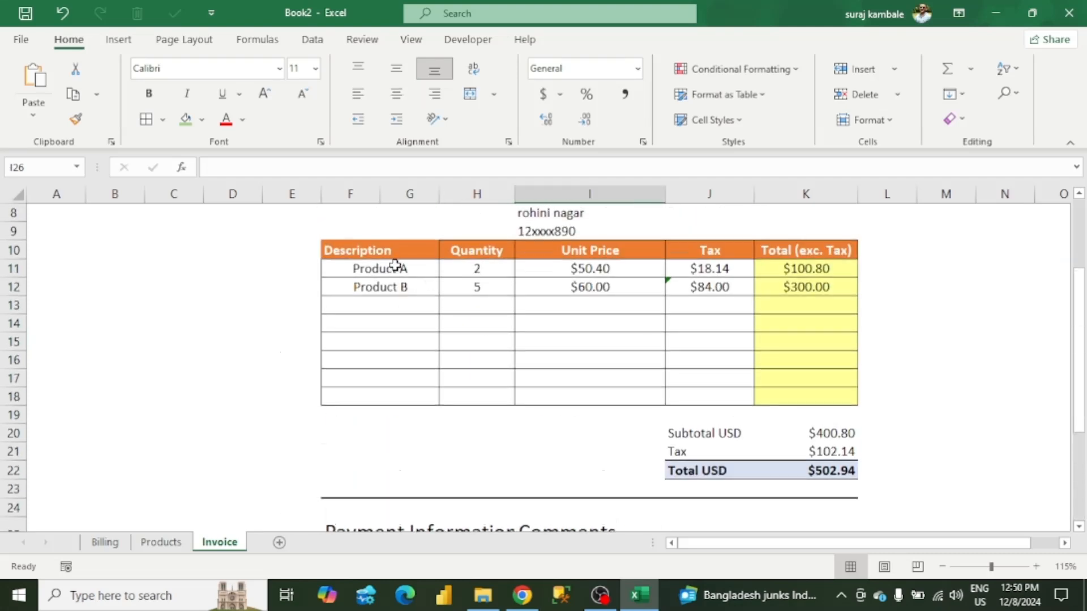
left_click(417, 311)
left_click(446, 307)
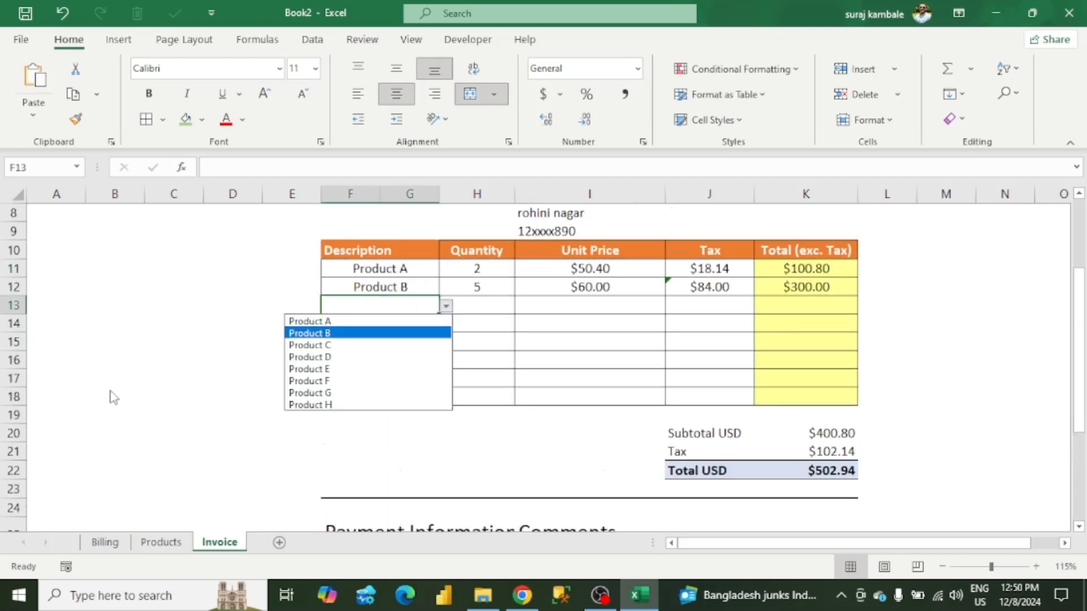
key("Escape")
scroll(264, 374, "down", 3)
left_click(490, 389)
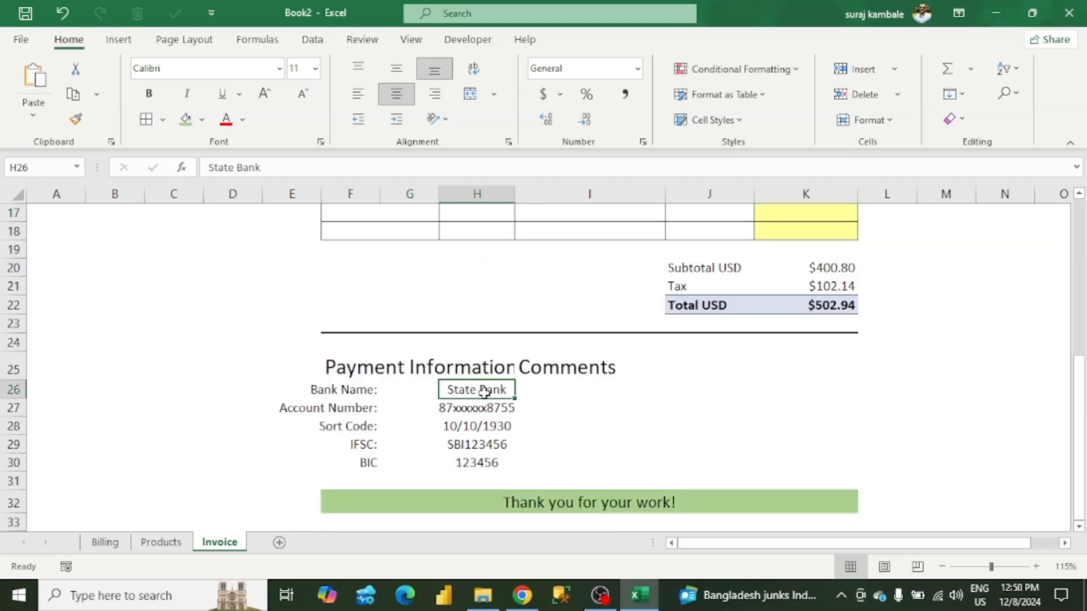
scroll(629, 361, "up", 5)
left_click(565, 371)
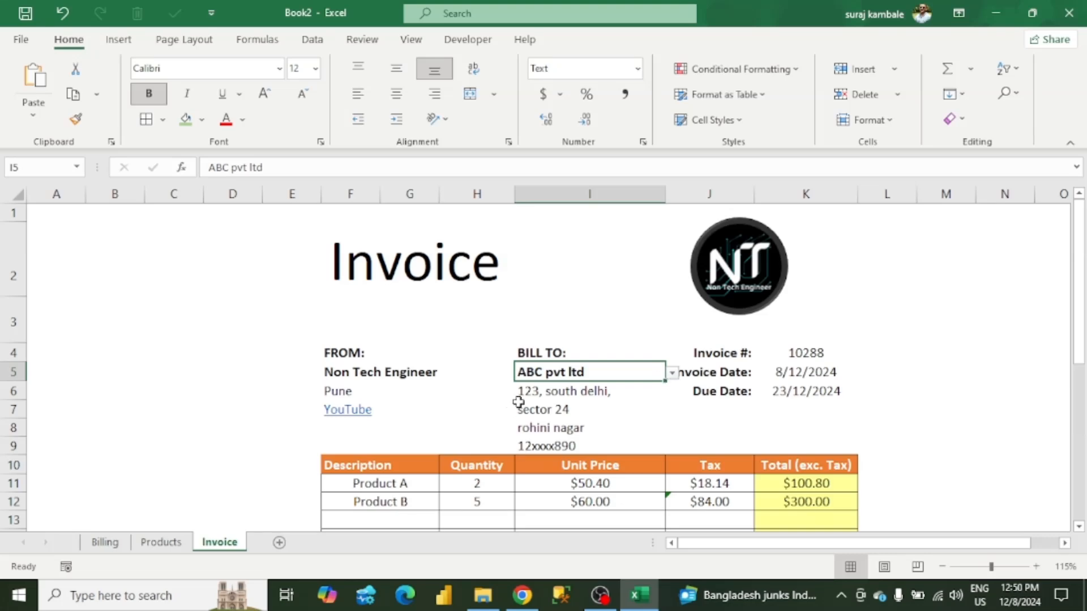
left_click_drag(556, 394, 572, 444)
left_click(674, 430)
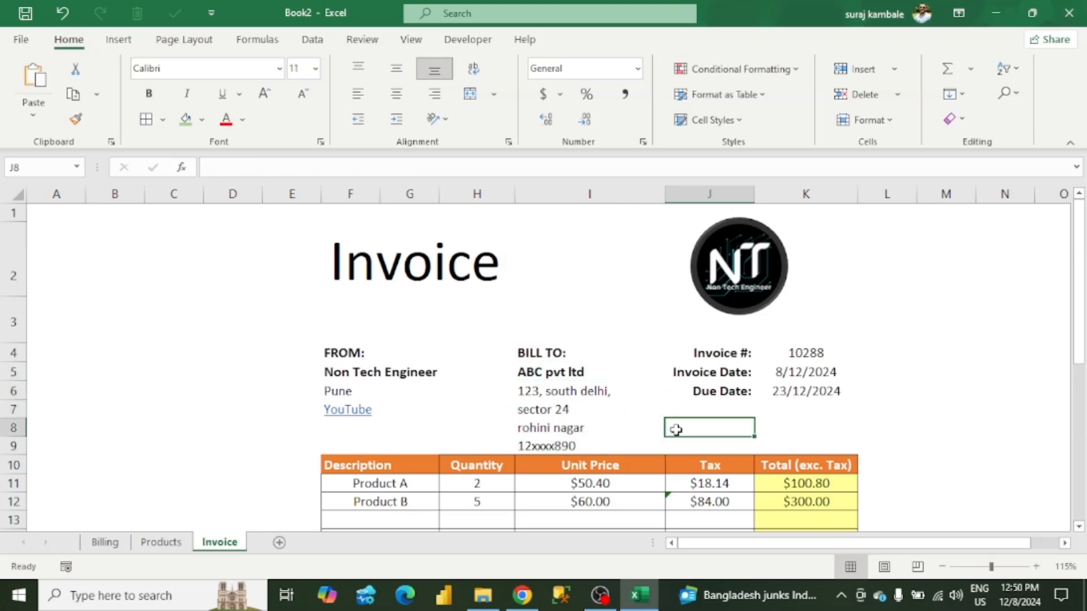
- Look over the whole Invoice sheet from the header through the item table and totals to the payment information
scroll(657, 386, "down", 2)
scroll(623, 349, "up", 2)
scroll(611, 368, "down", 3)
scroll(592, 404, "down", 2)
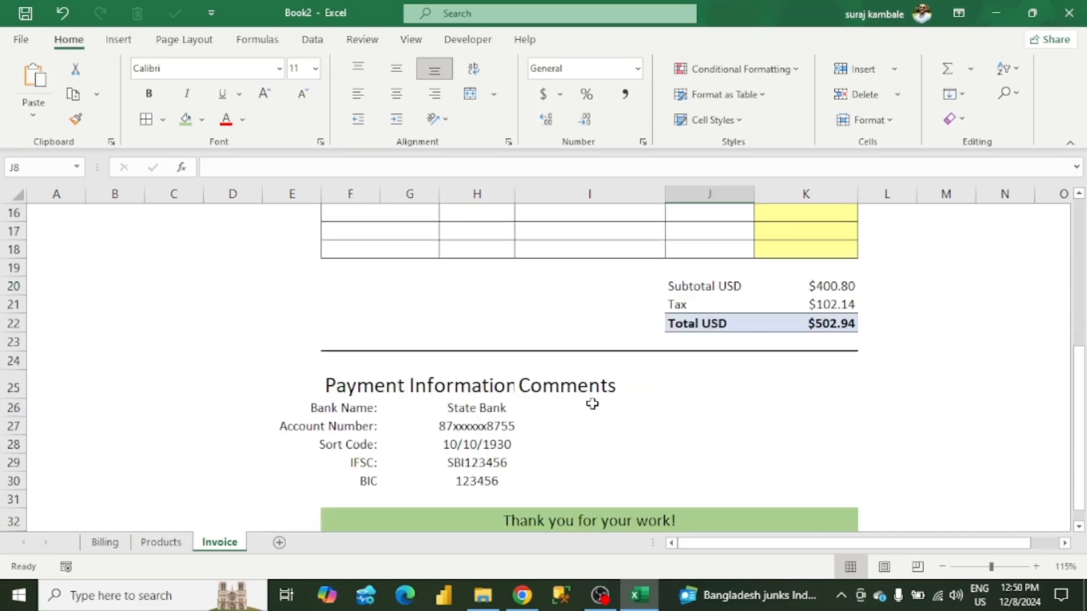
left_click(490, 407)
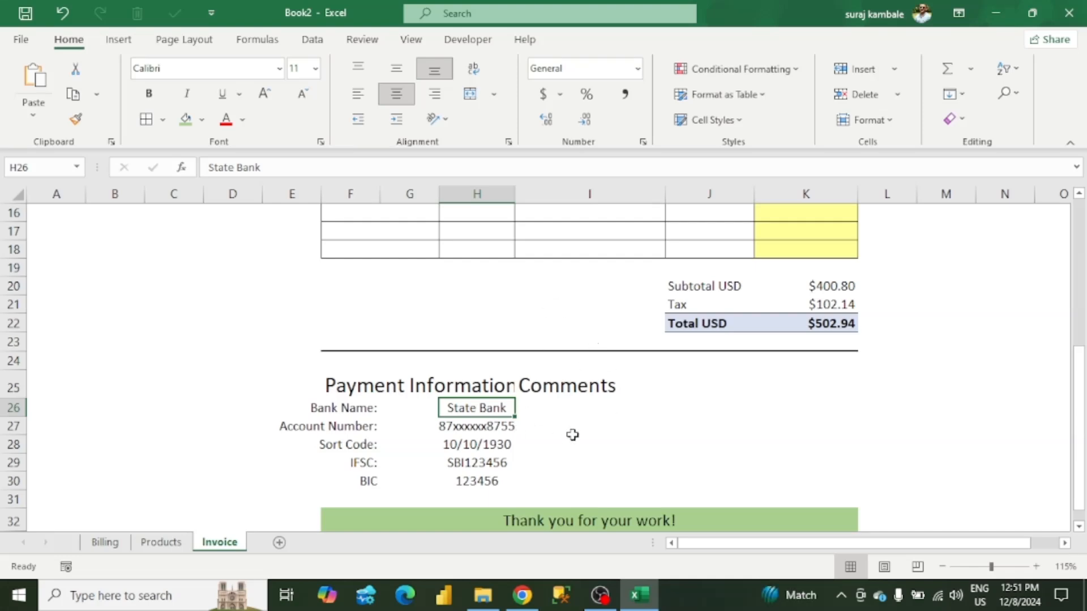
scroll(573, 435, "down", 1)
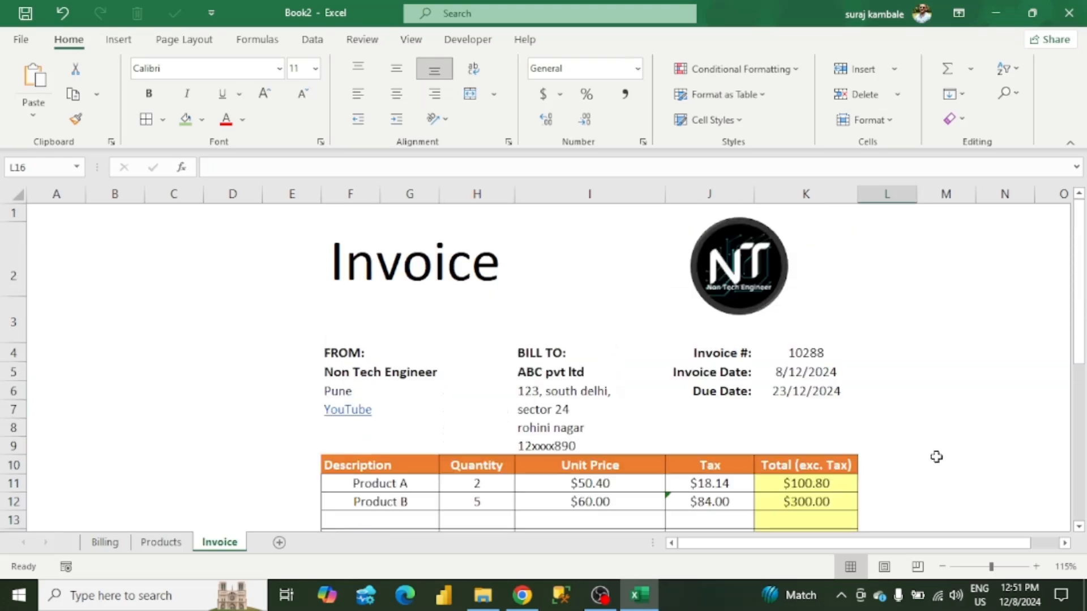
scroll(937, 456, "down", 2)
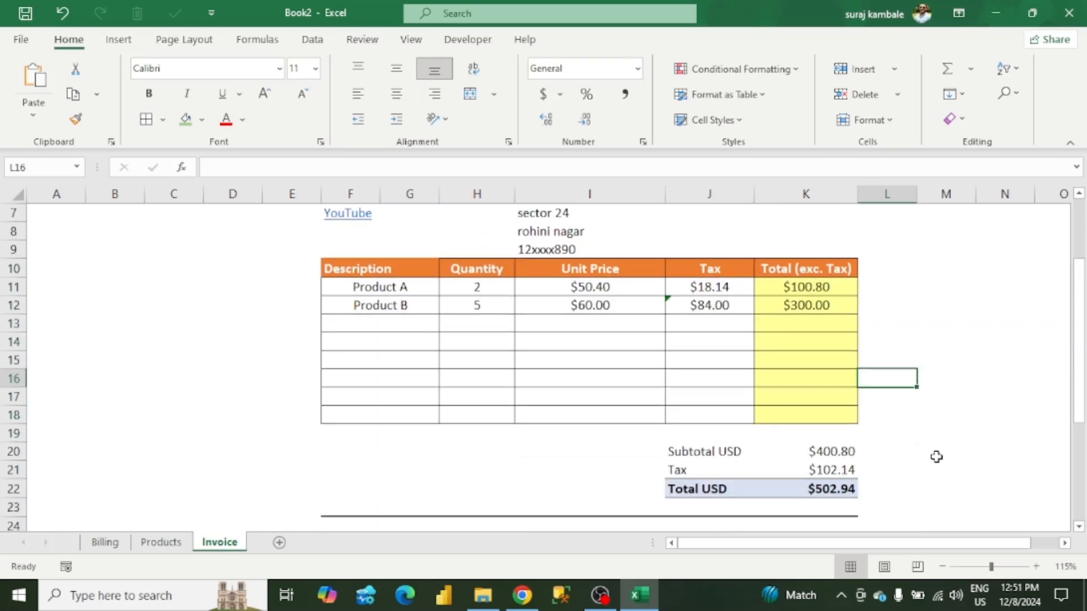
scroll(936, 457, "up", 1)
scroll(936, 456, "up", 1)
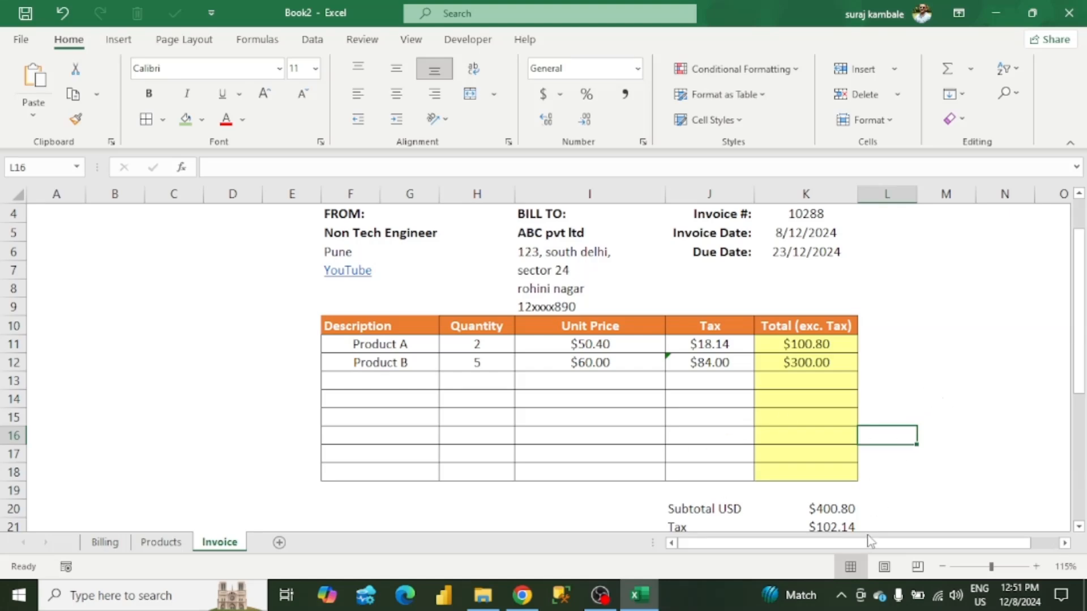
left_click_drag(870, 546, 894, 545)
scroll(919, 439, "up", 1)
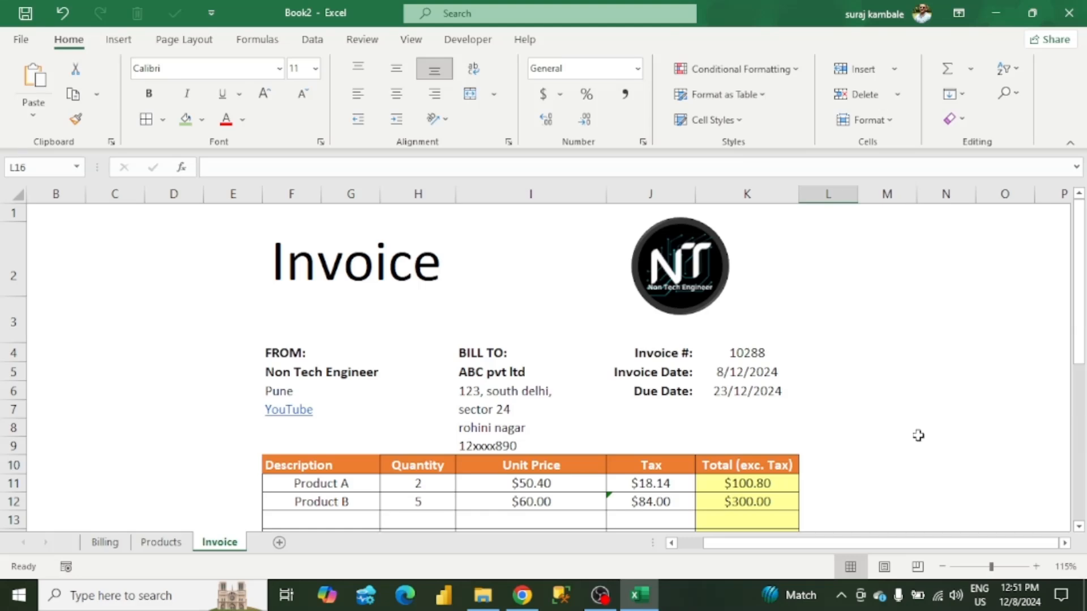
- Examine the Invoice # entry in K4
left_click(768, 360)
left_click(881, 431)
left_click(782, 357)
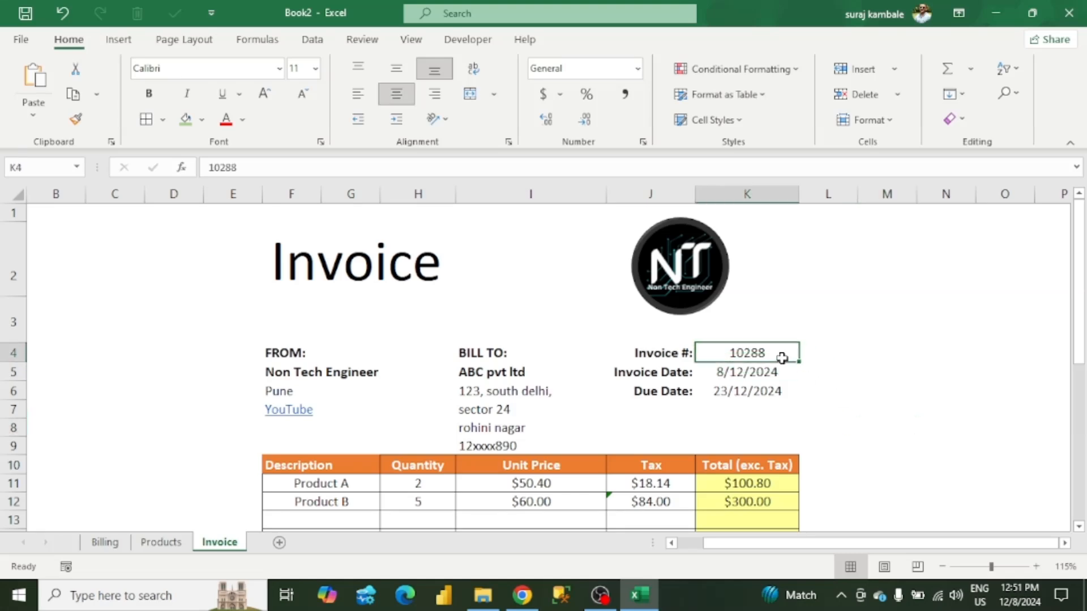
left_click(891, 423)
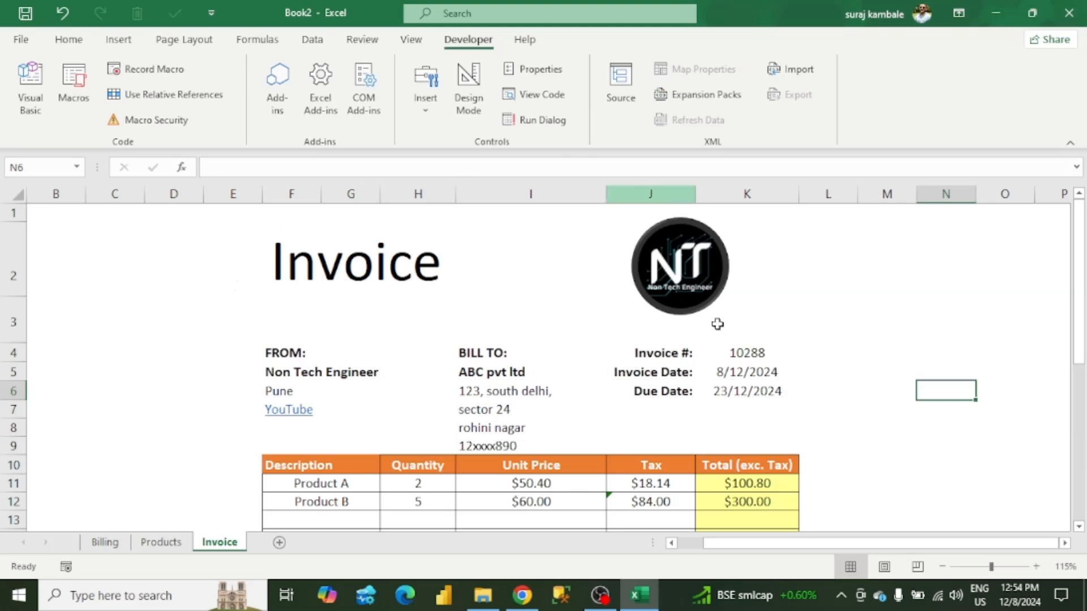
- Prepare to save a copy of the workbook to the Desktop with the Excel Macro-Enabled Workbook file type
left_click(21, 39)
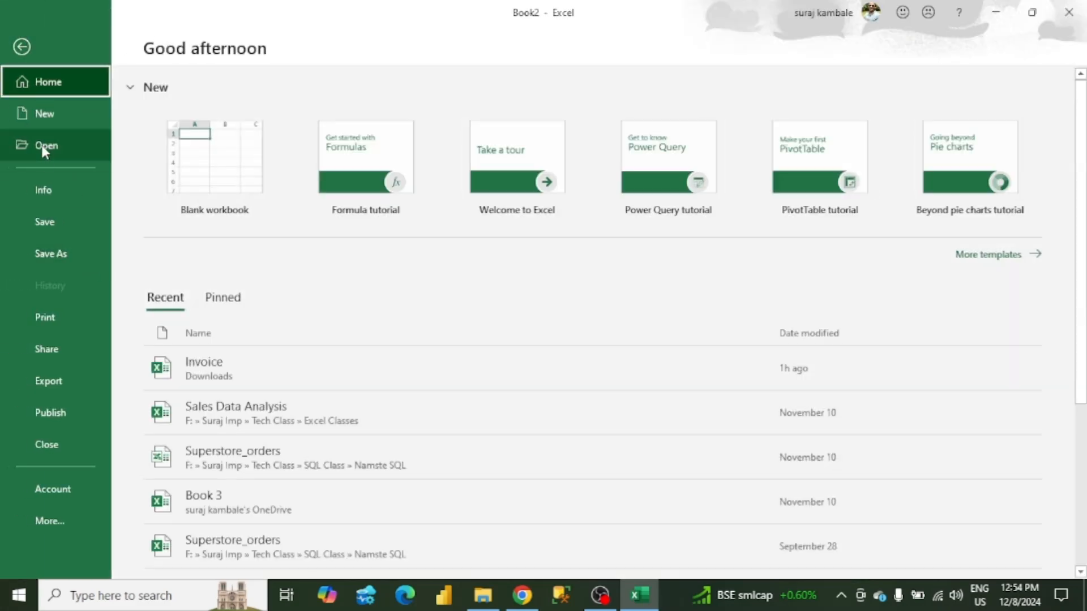
left_click(64, 256)
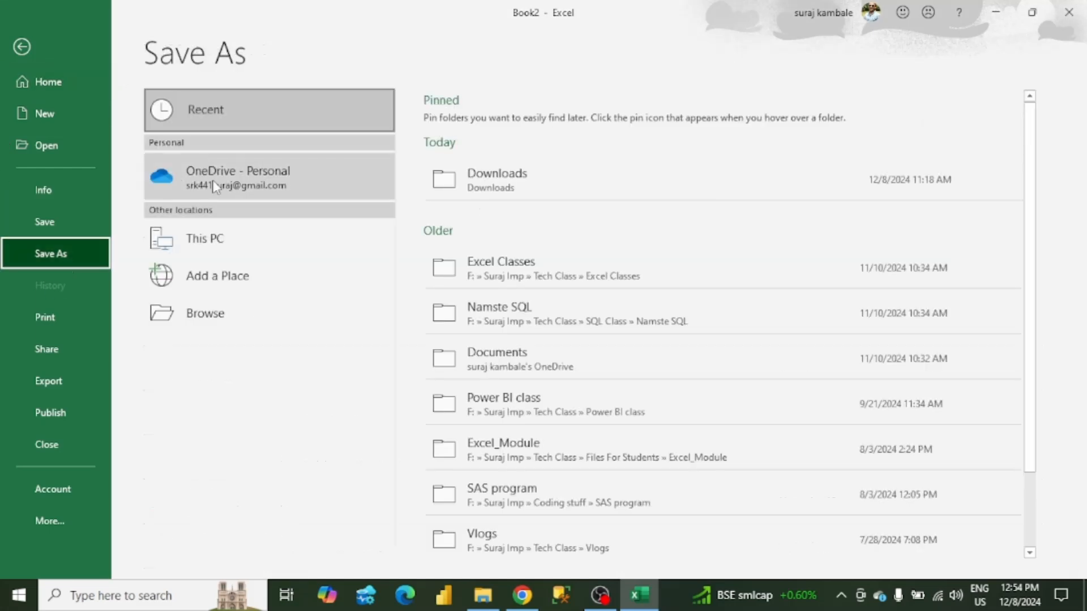
left_click(236, 321)
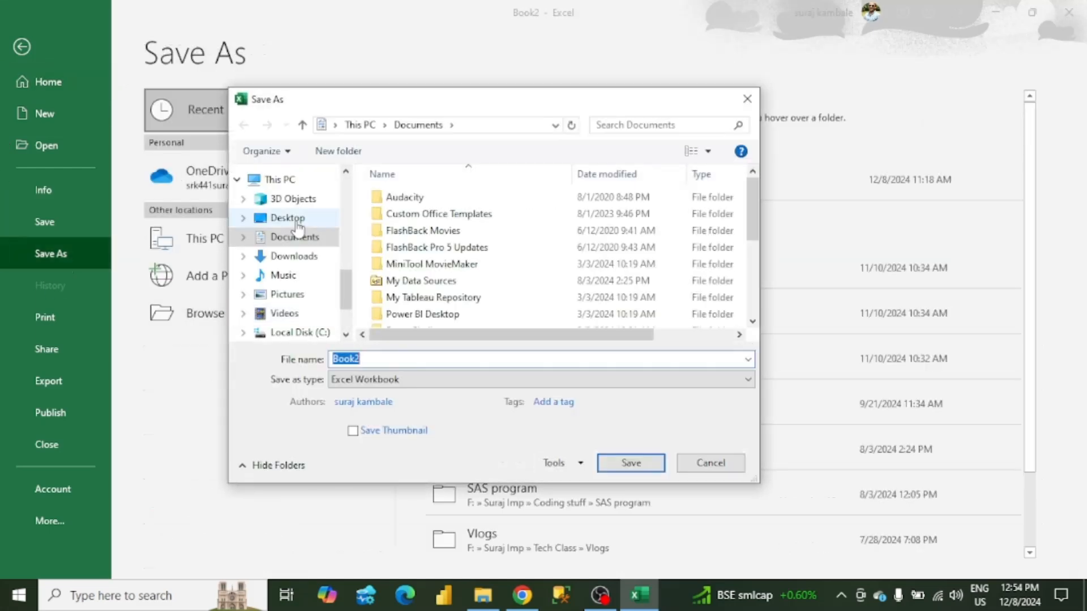
scroll(295, 231, "up", 5)
scroll(294, 231, "up", 1)
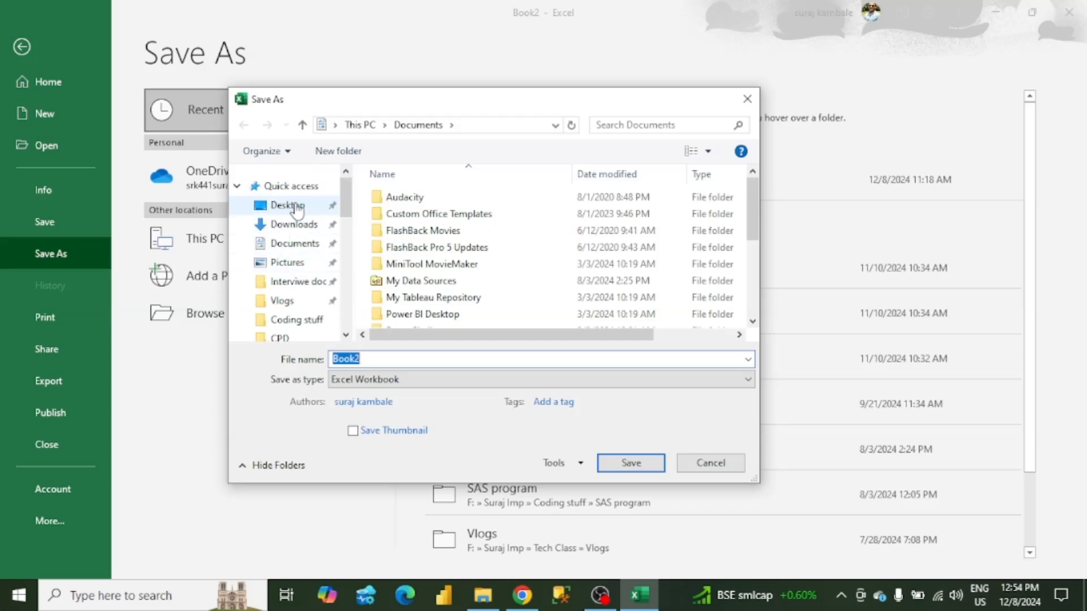
left_click(288, 205)
left_click(410, 381)
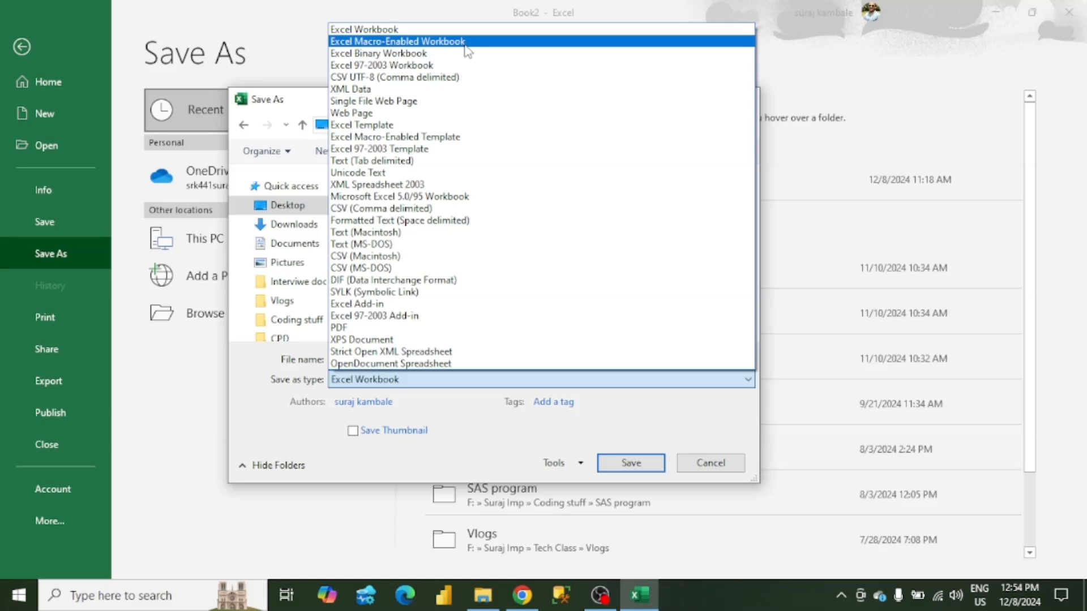
left_click(465, 44)
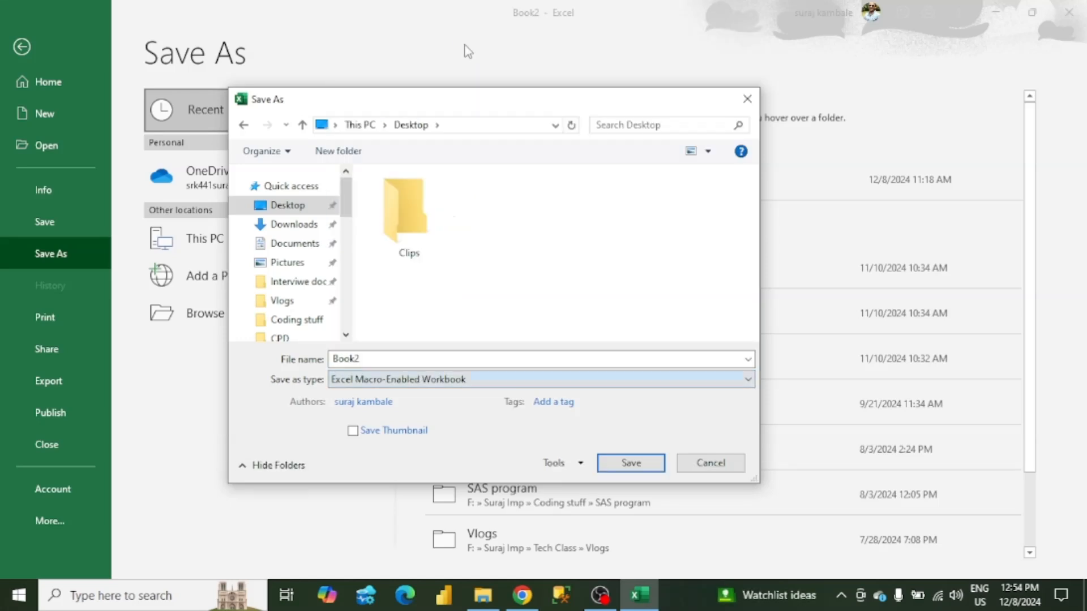
- Name the file Invoice and save the macro-enabled workbook
double_click(404, 359)
type("Invoic")
key("BackSpace")
key("BackSpace")
type("ive")
key("BackSpace")
key("BackSpace")
type("ce")
left_click(651, 469)
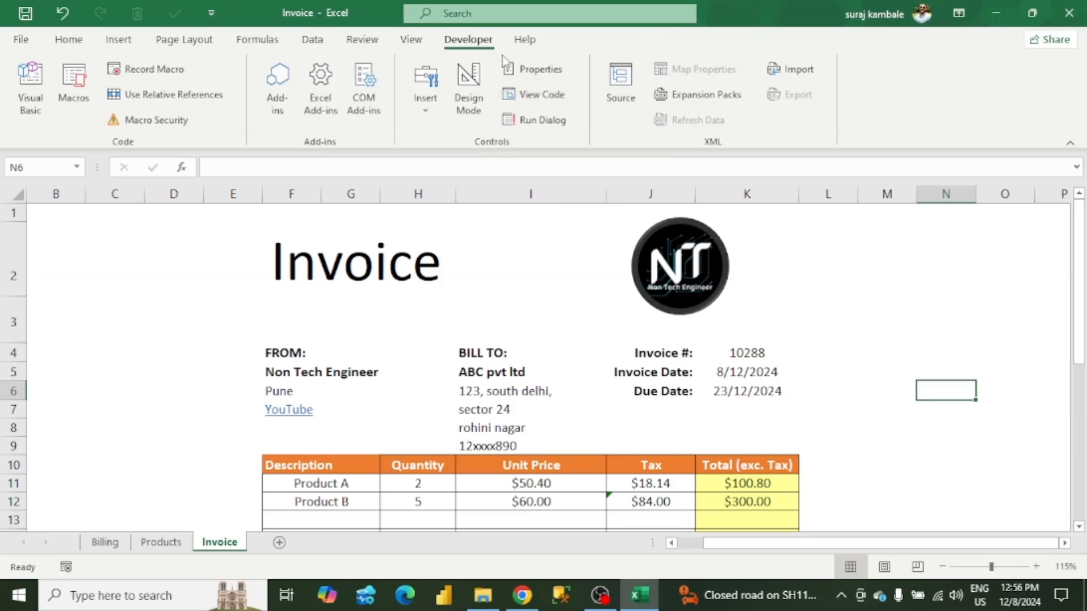
- Open the Visual Basic editor, insert a new module in the Invoice workbook's project and maximize its code window
left_click(25, 115)
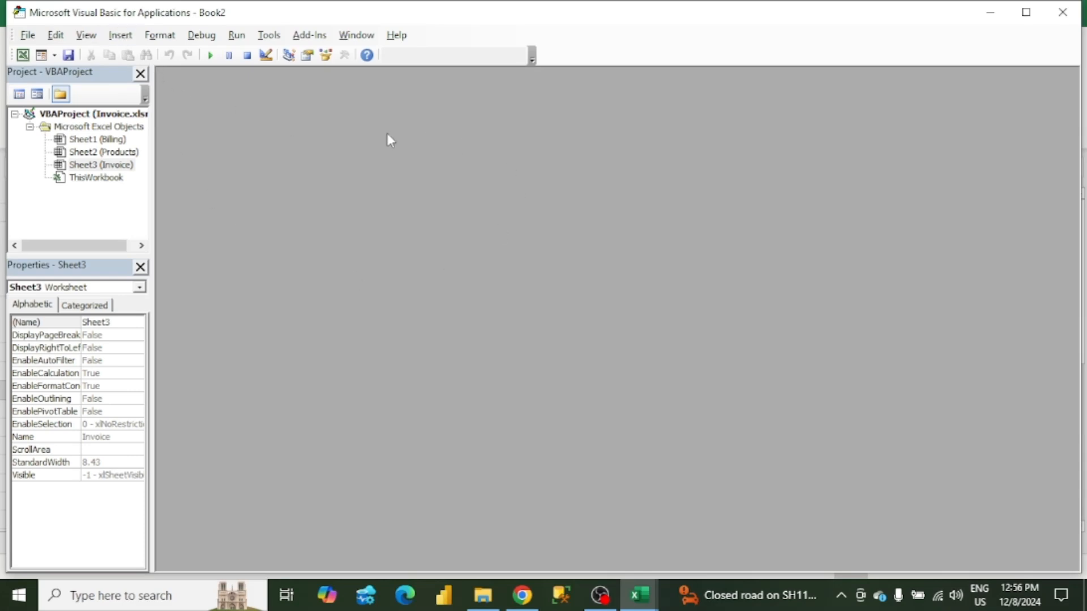
left_click(121, 35)
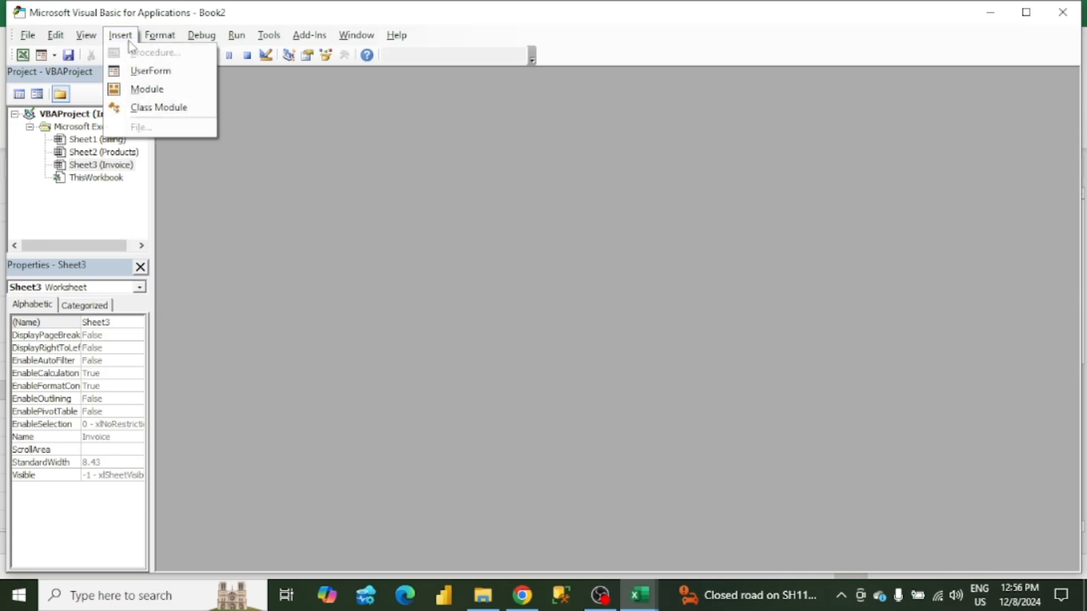
left_click(150, 91)
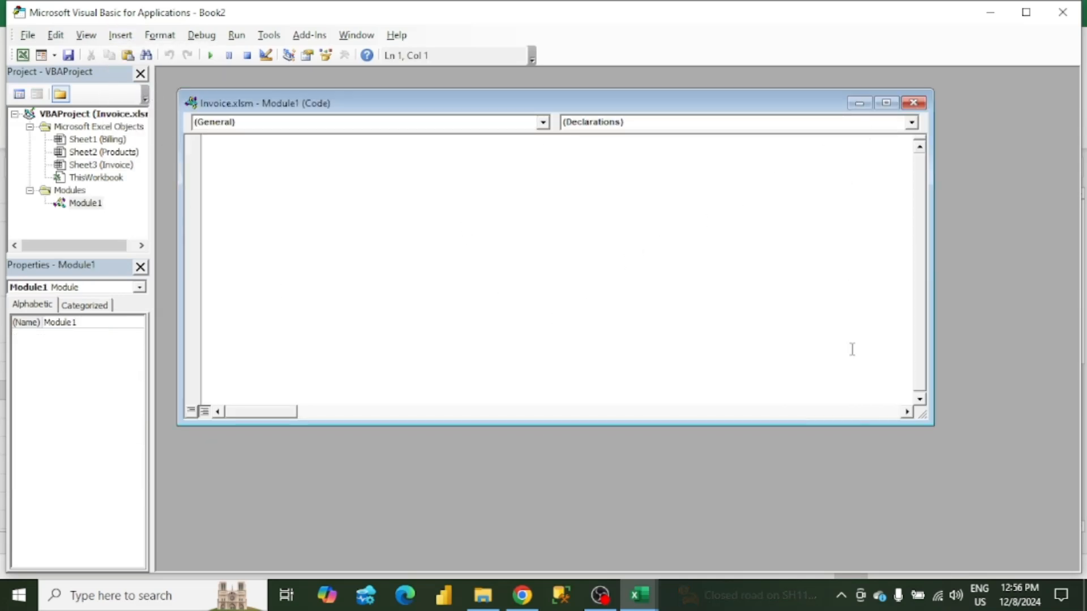
left_click(887, 103)
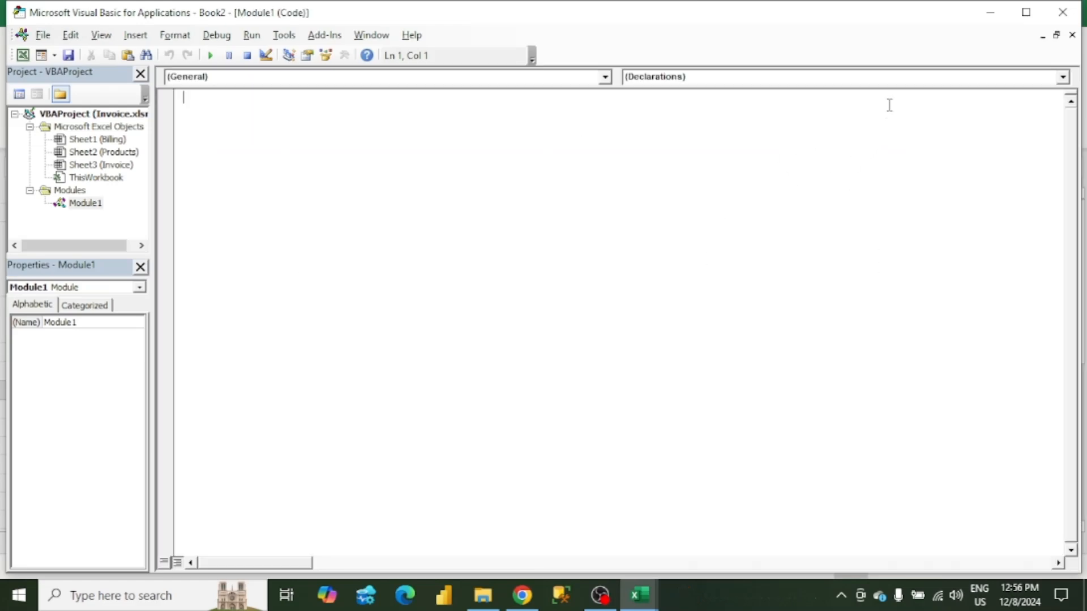
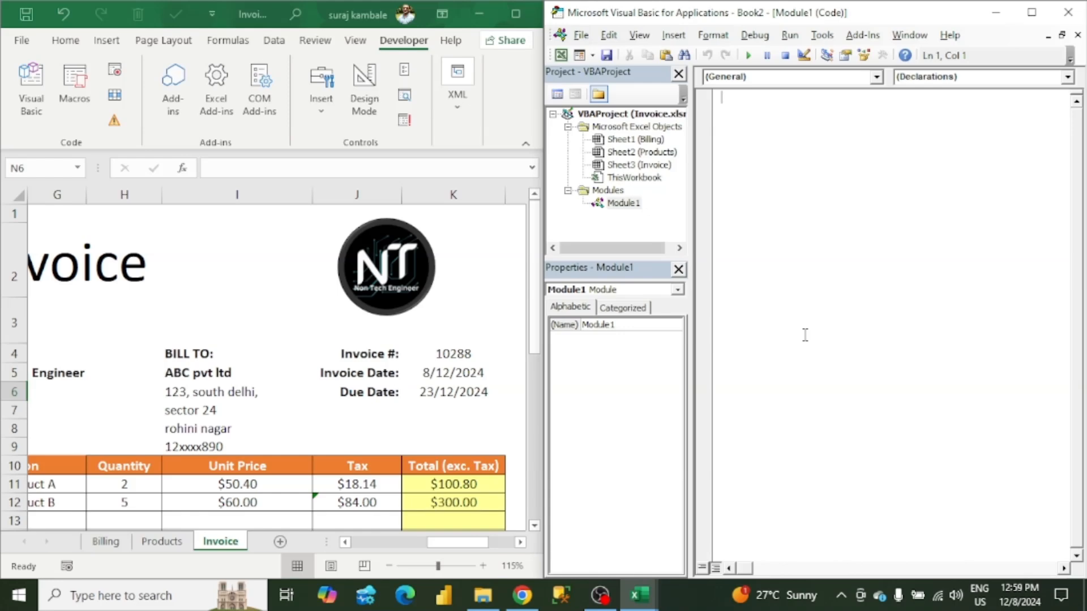
- Create an empty procedure named PDF in the module, with a blank line ready for its declarations
type("sub PDF()")
key("Return")
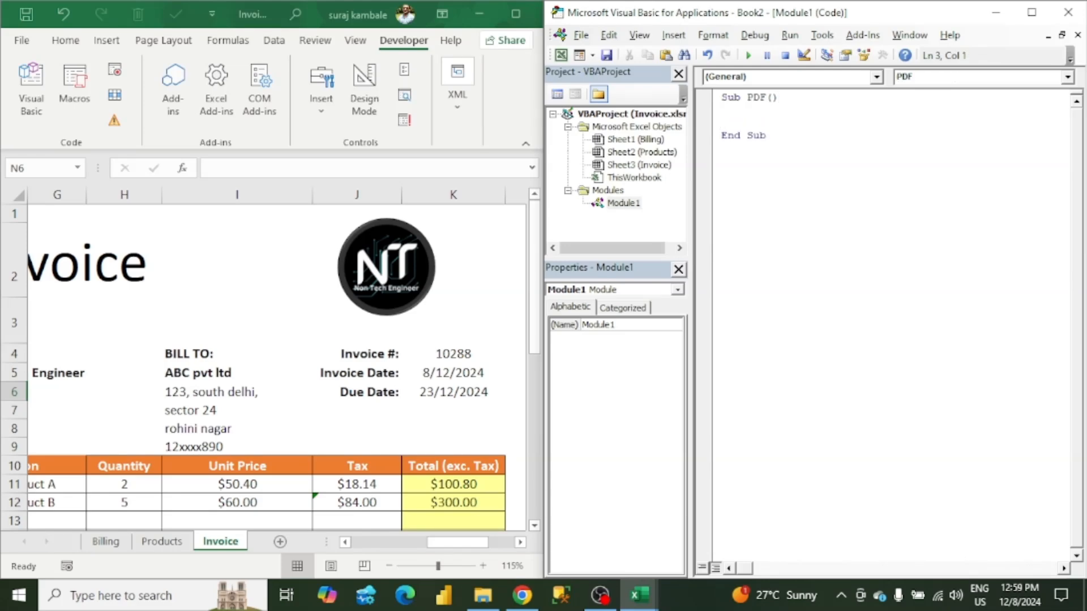
left_click(722, 110)
key("Return")
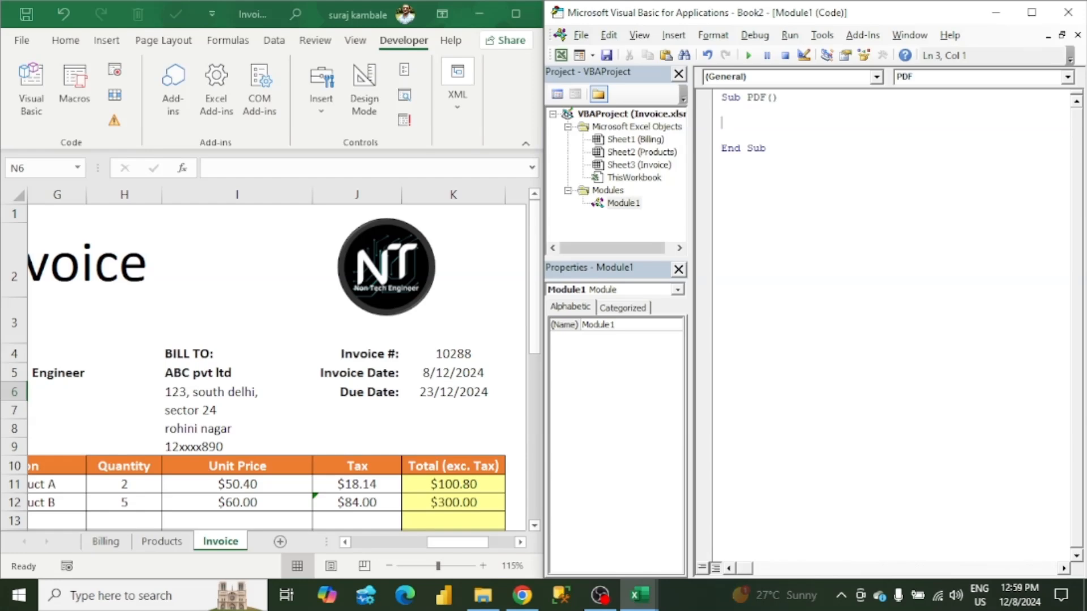
- Declare the variables invoice_number As Long and name As String inside the PDF procedure
type("Dim")
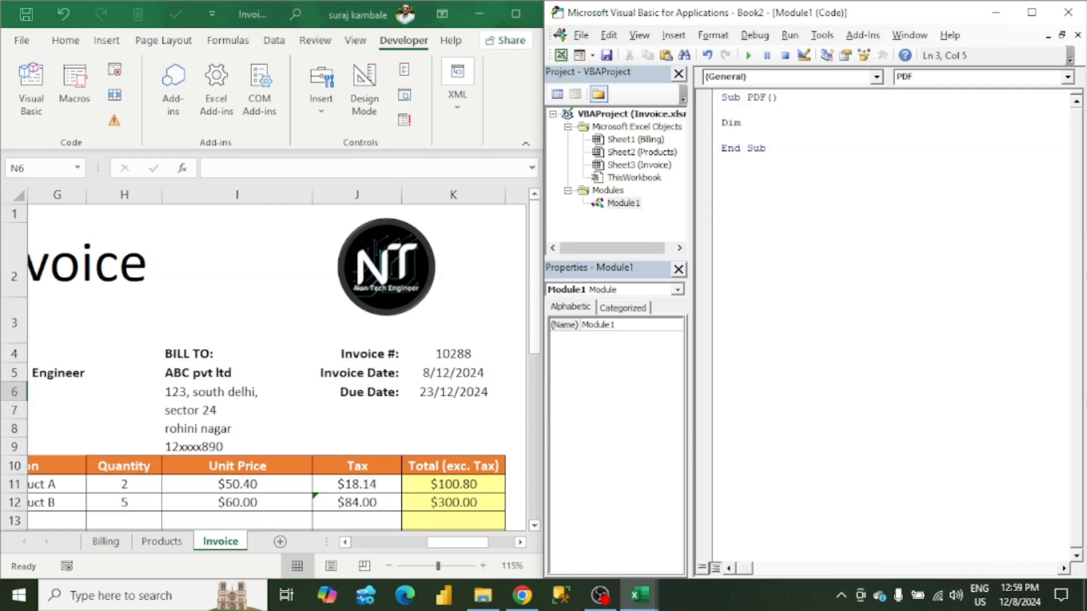
type(" invoice_number a")
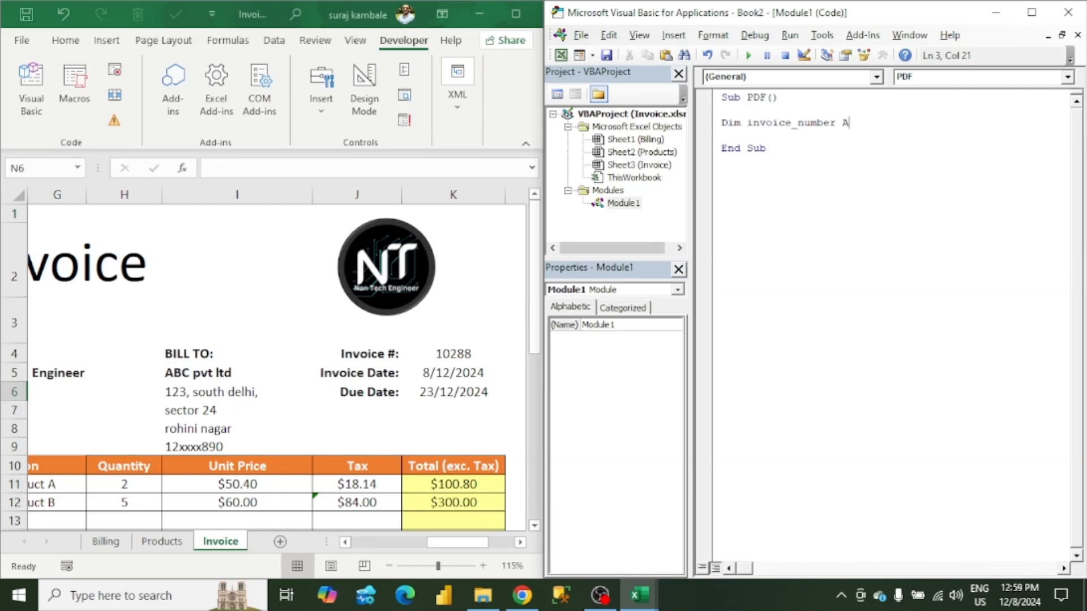
type("s lon")
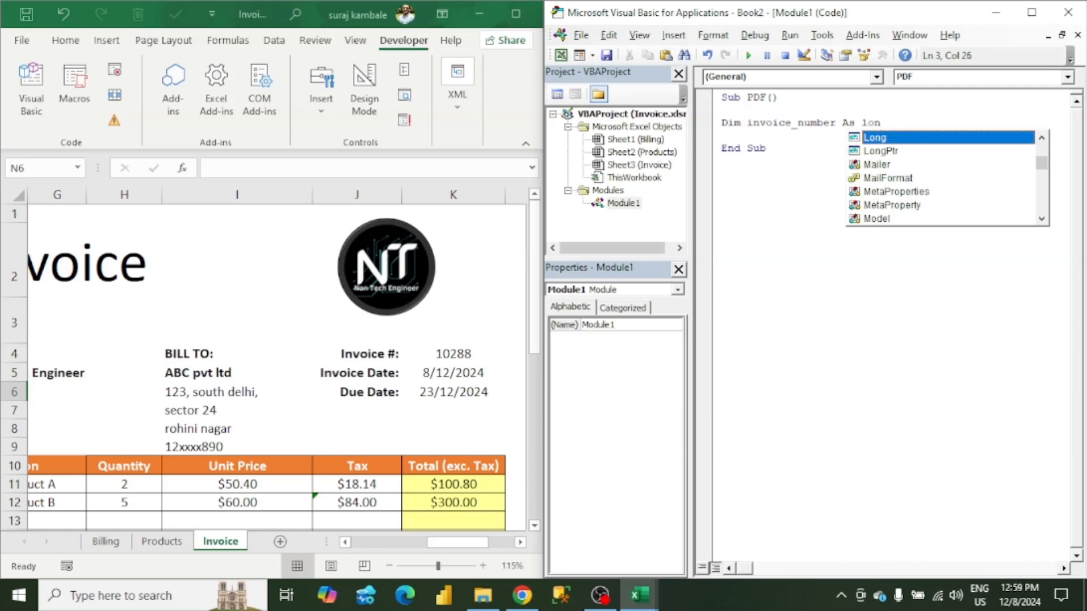
key("Return")
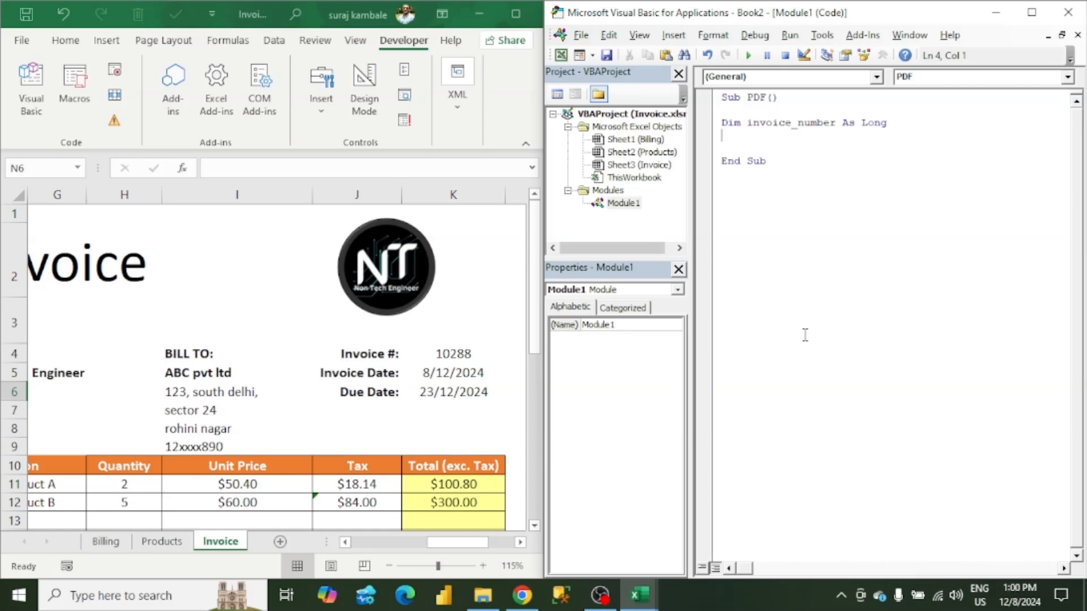
type("Dim name As st")
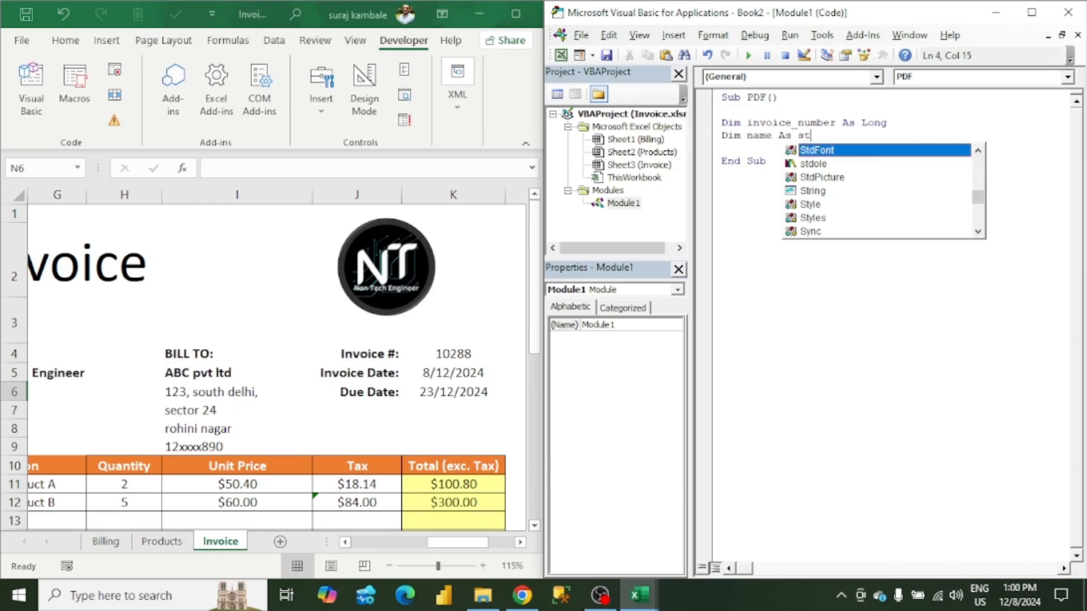
type("ri")
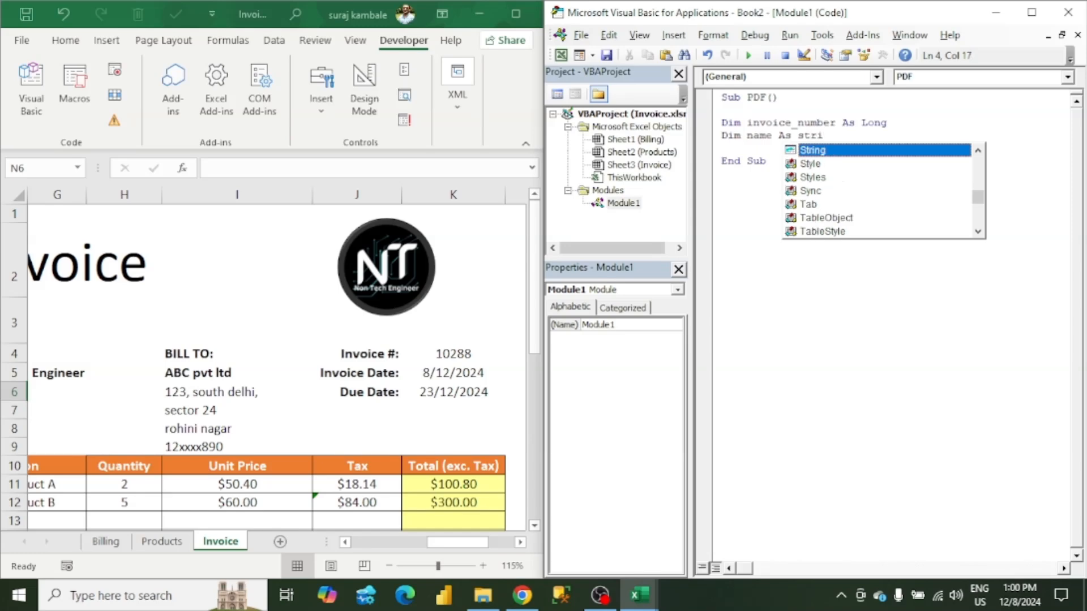
key("Return")
- Declare the variable file_path As String below the name declaration
type("Dime")
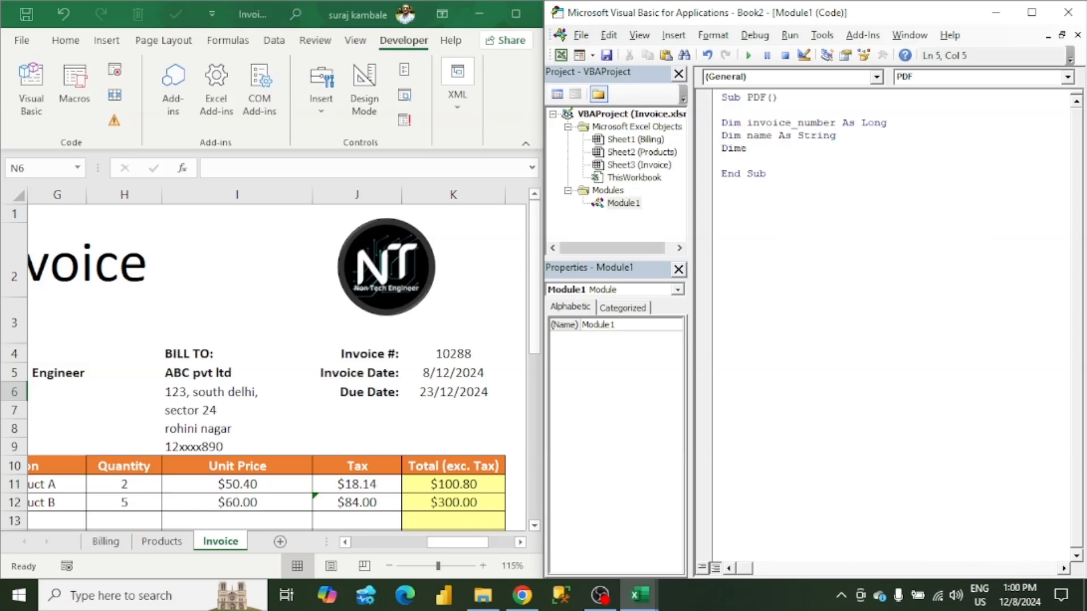
key("BackSpace")
type("file_path As ")
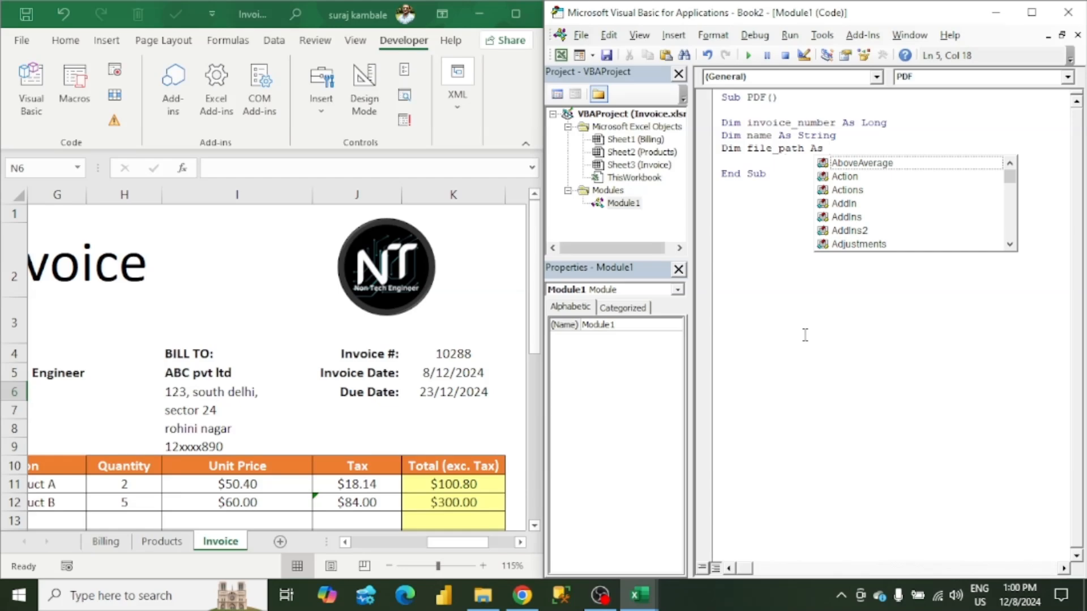
type("st")
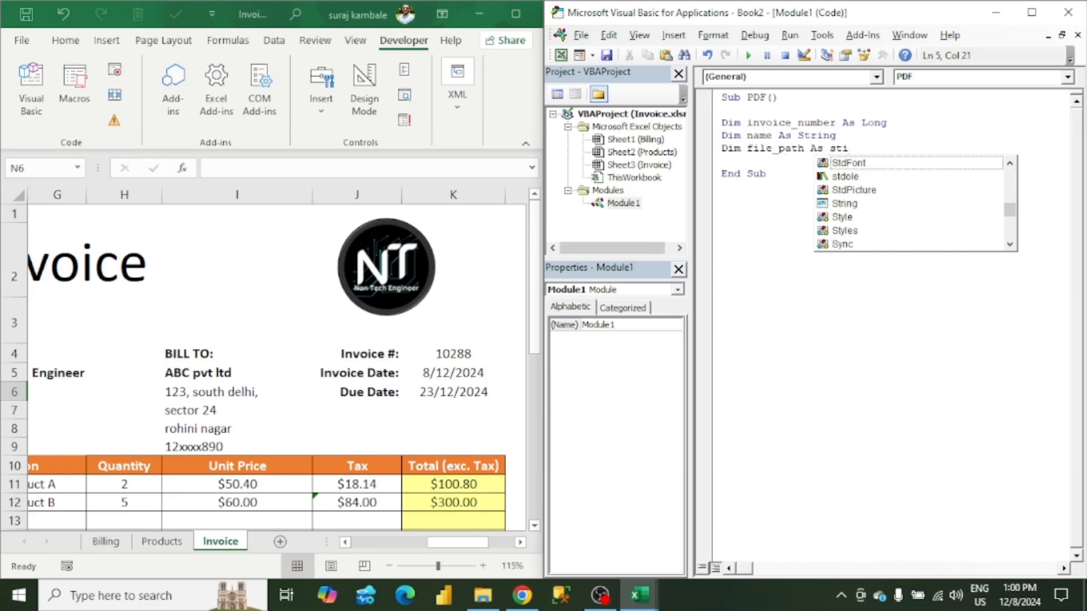
type("rin")
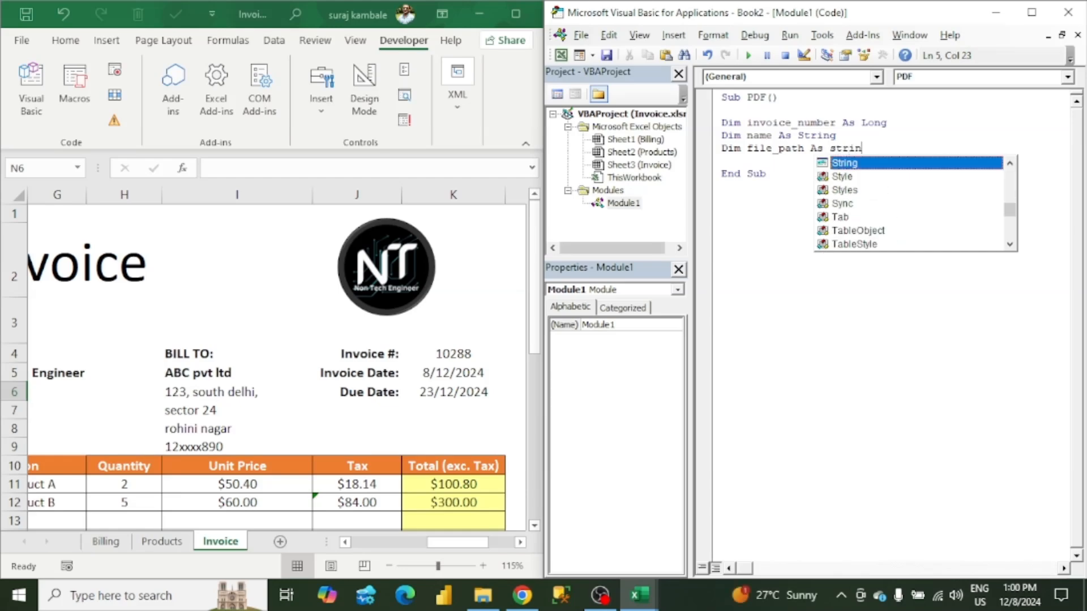
key("Return")
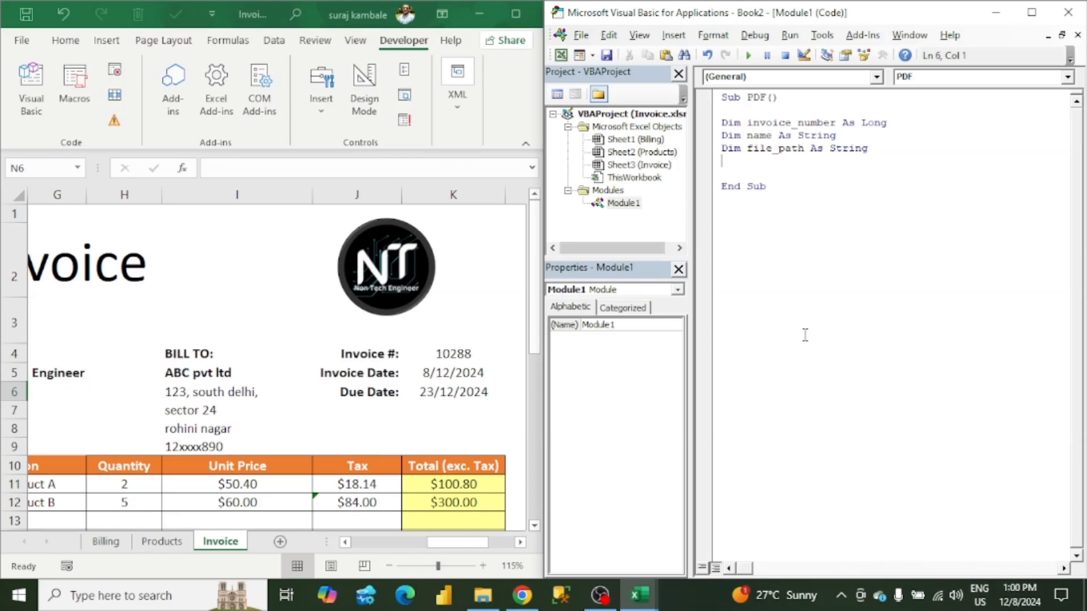
- Declare the variable file_name As String and leave a blank line after the declarations
type("Dim Fil")
key("BackSpace")
key("BackSpace")
key("BackSpace")
type("file)name")
key("BackSpace")
key("BackSpace")
key("BackSpace")
key("BackSpace")
key("BackSpace")
key("BackSpace")
type("e_name As ")
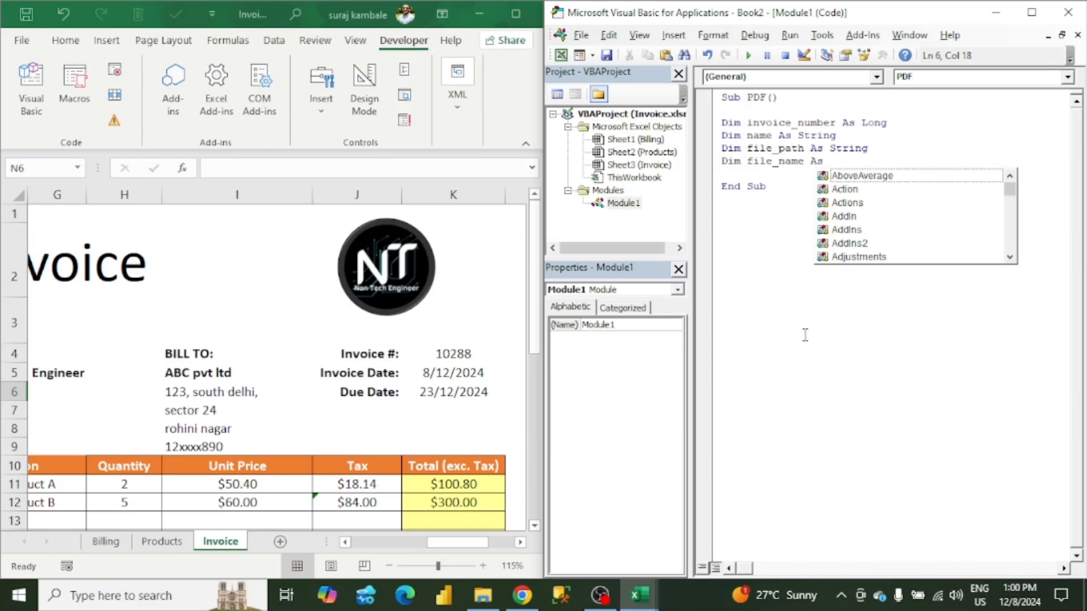
type("String")
key("Return")
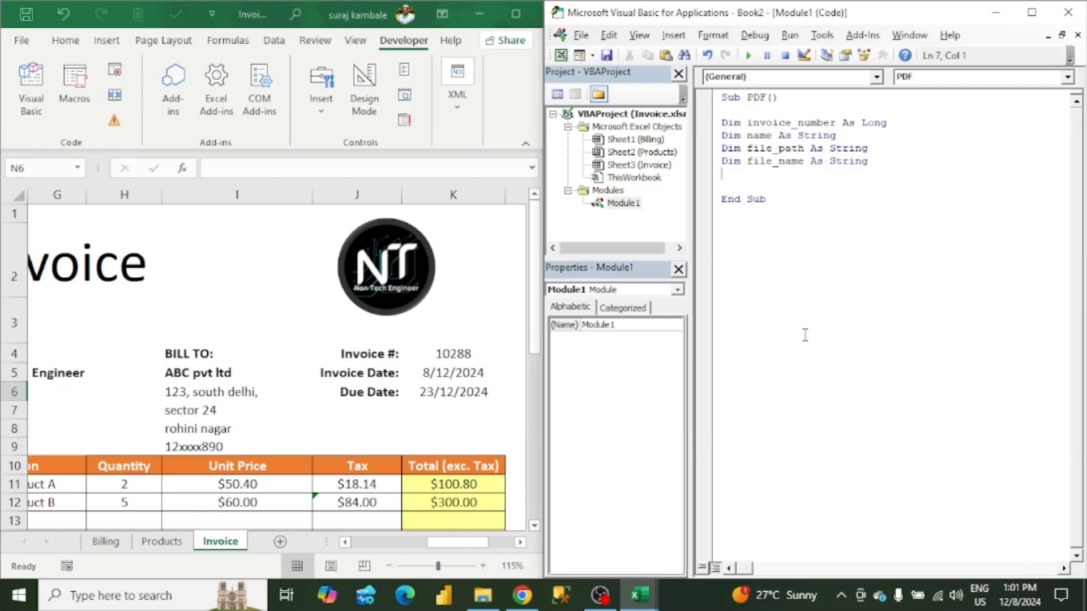
key("Return")
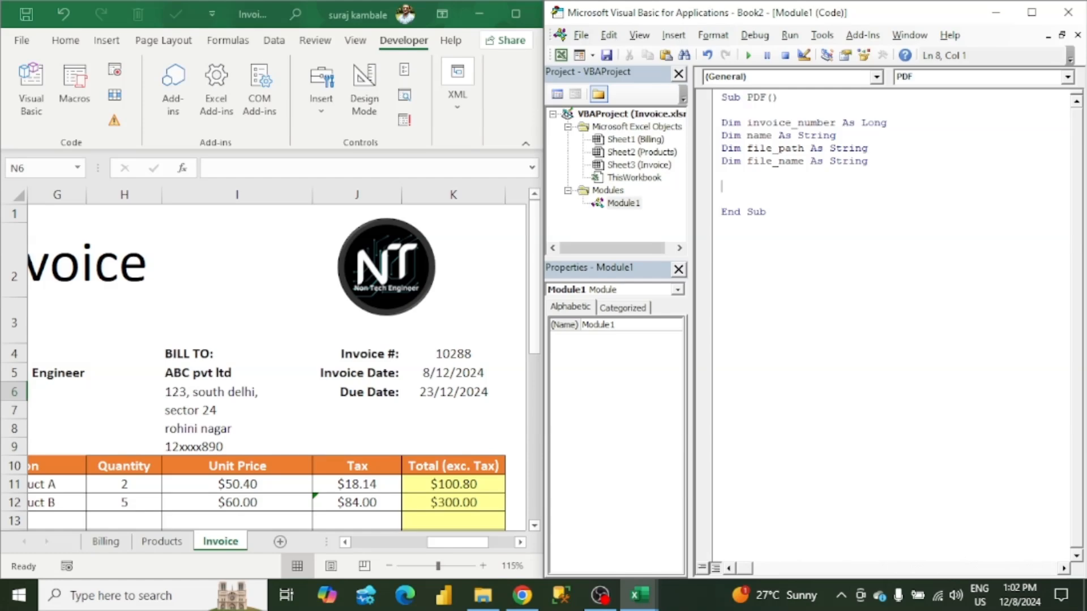
- Assign the Invoice # cell to its variable with the line invoice_number = Range("K4")
type("invoice_")
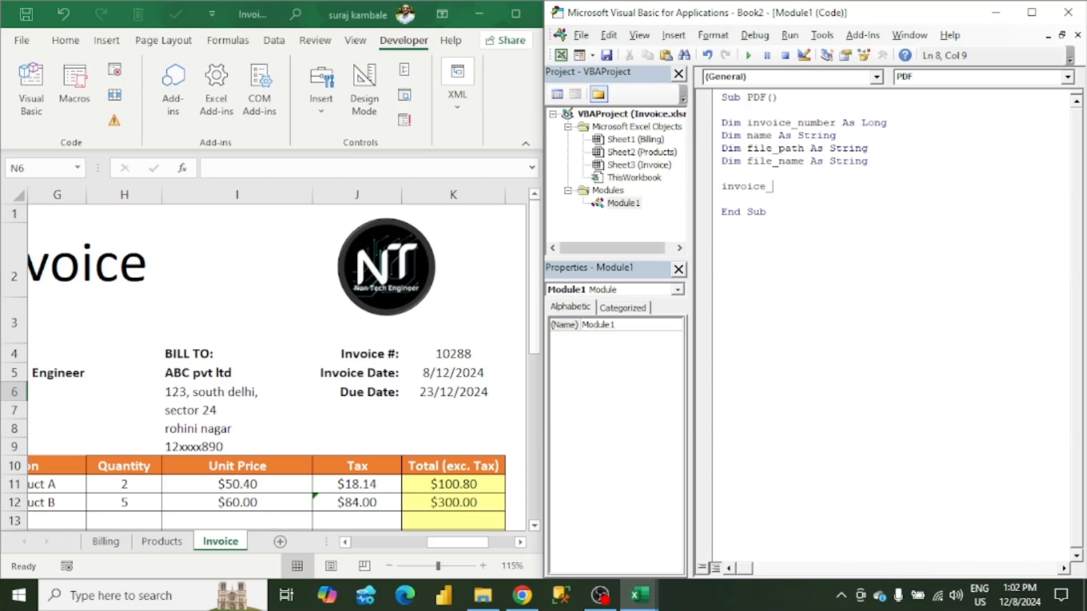
type("number")
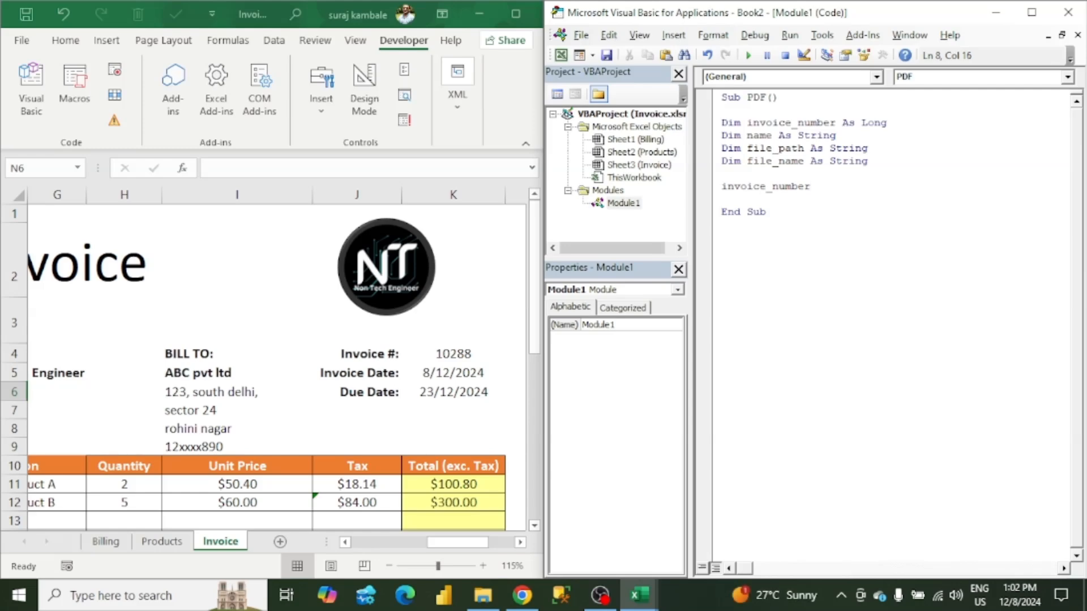
type(" =")
type("ran")
key("BackSpace")
key("BackSpace")
key("BackSpace")
type("Range(")
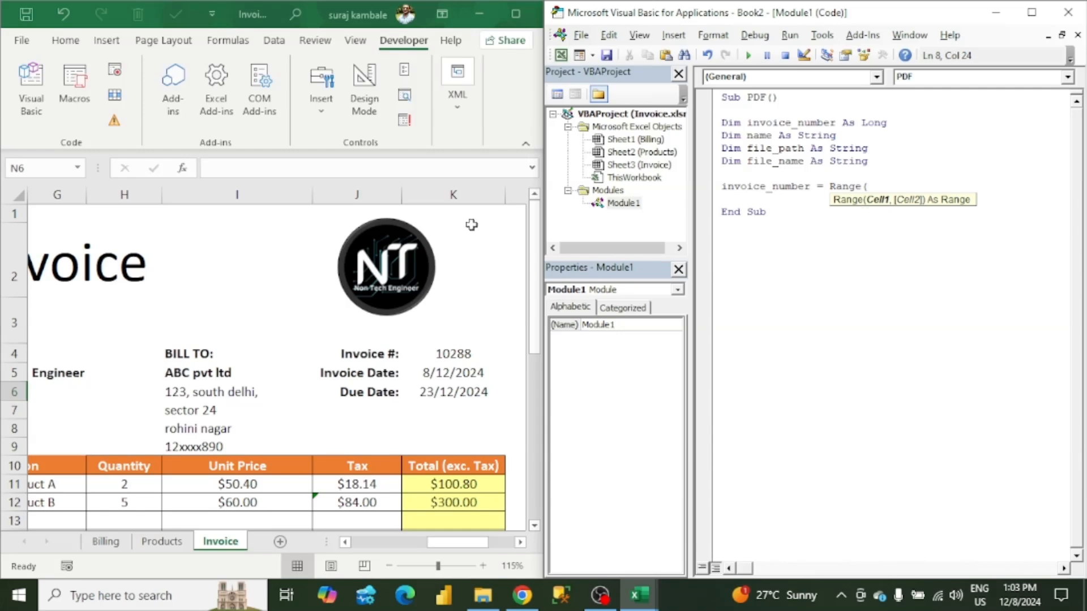
left_click(447, 358)
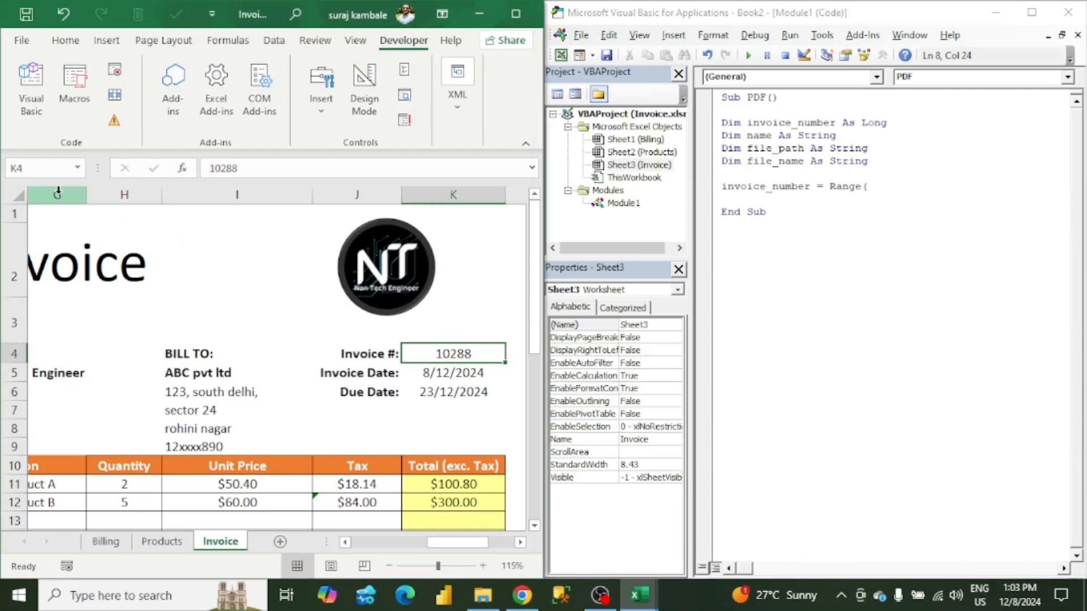
left_click(880, 191)
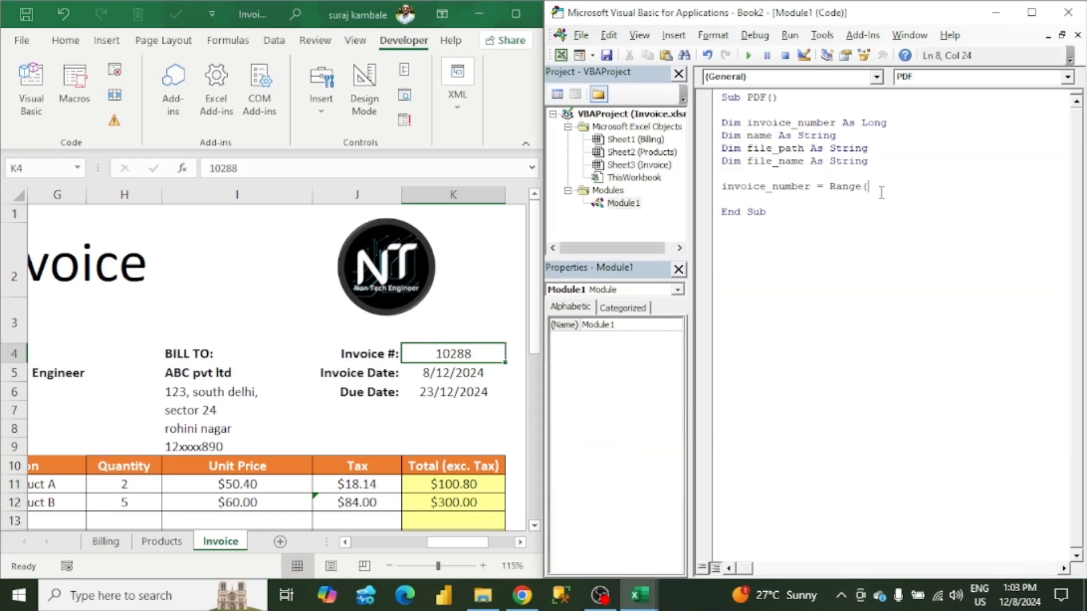
type("\"K4\")")
key("Return")
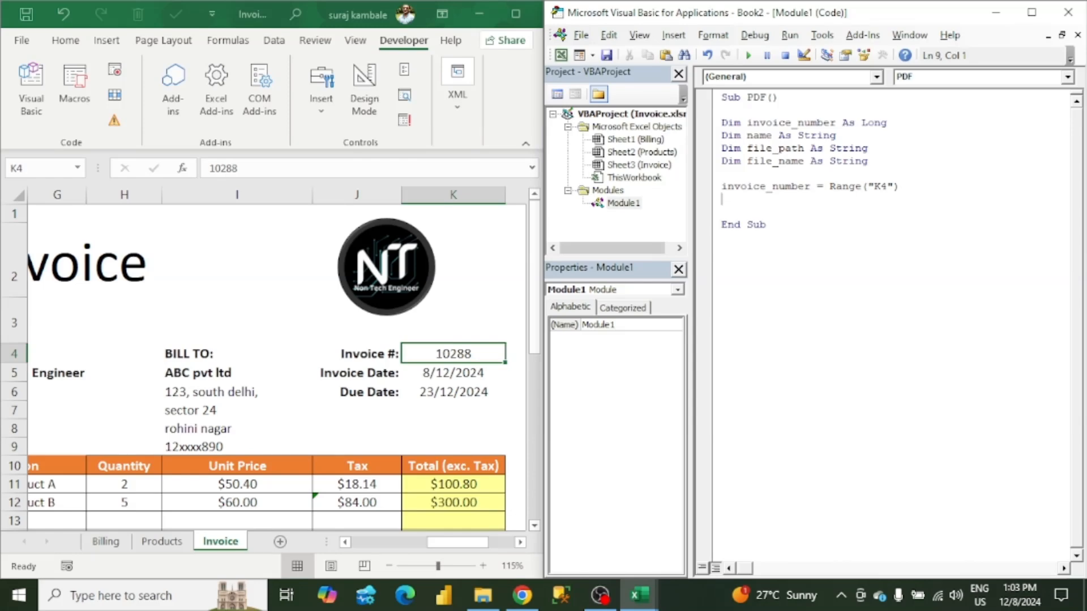
- Assign the BILL TO company cell to its variable with the line name = Range("I5")
type("name = Range(")
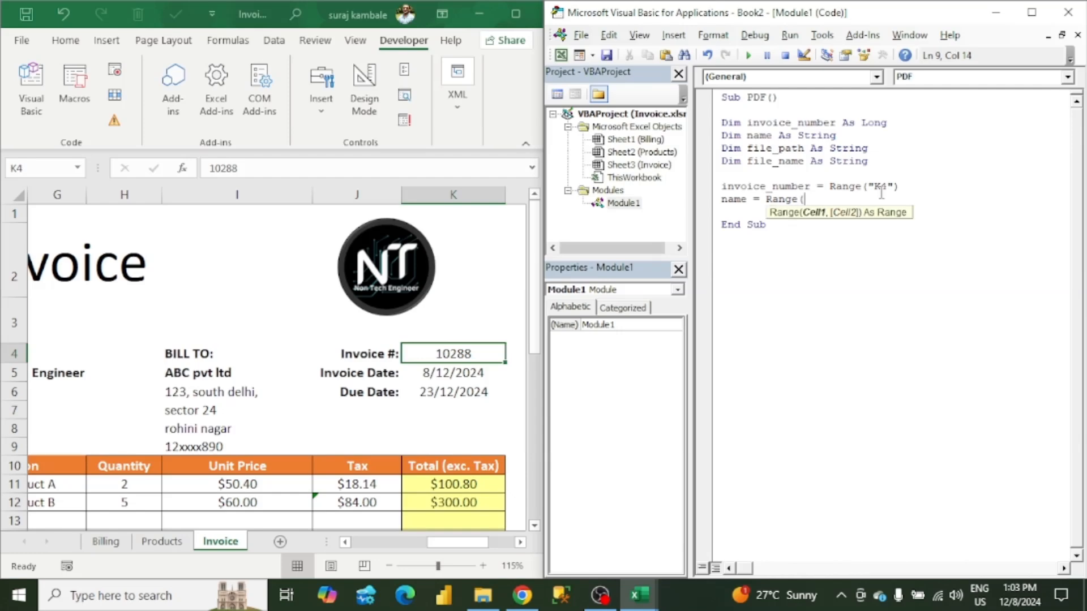
left_click(230, 374)
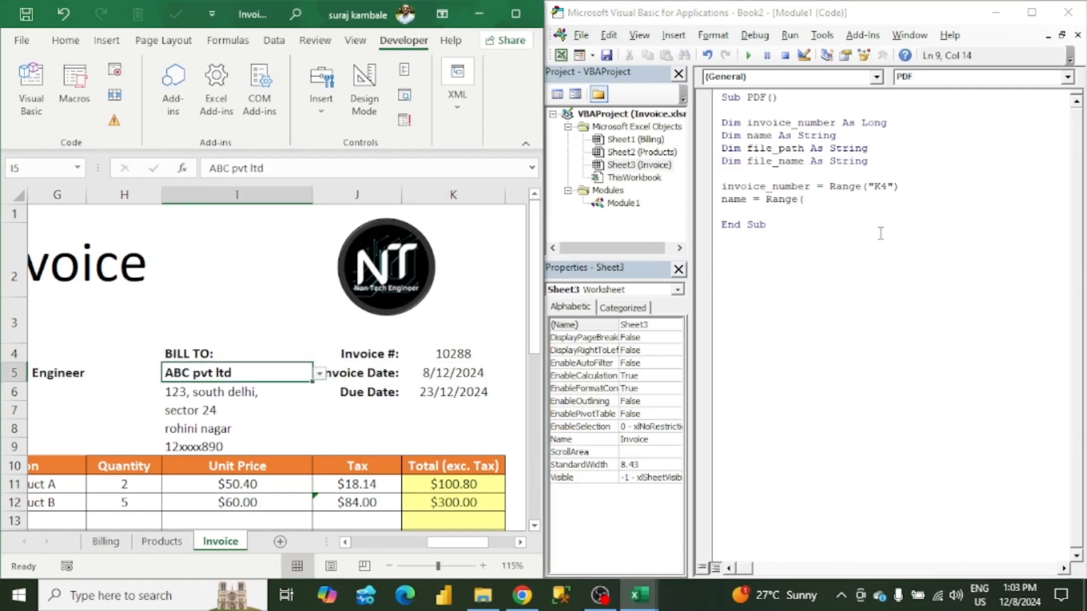
left_click(851, 214)
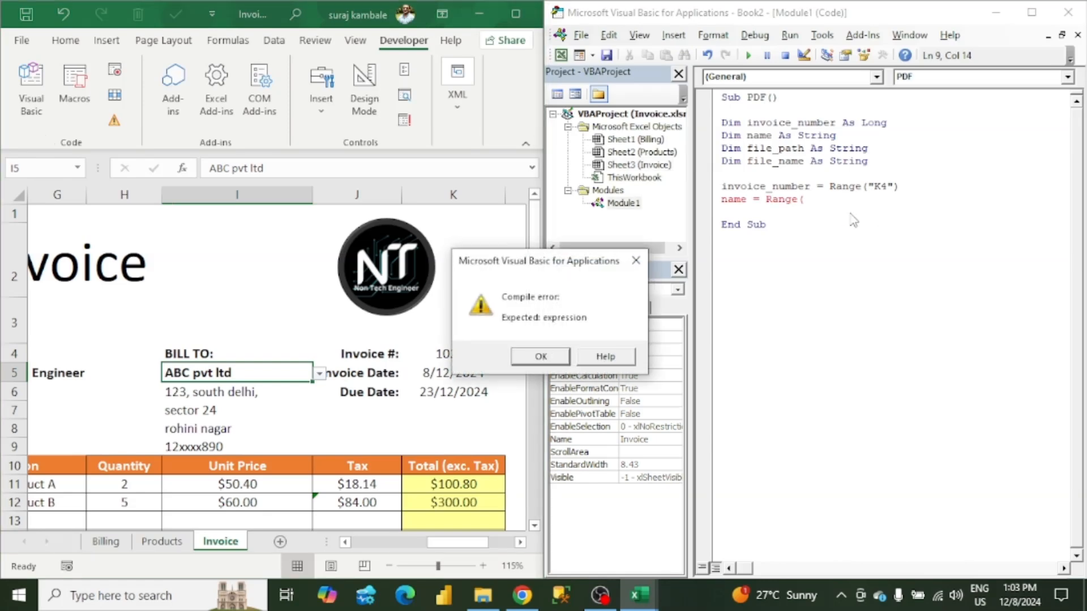
left_click(545, 357)
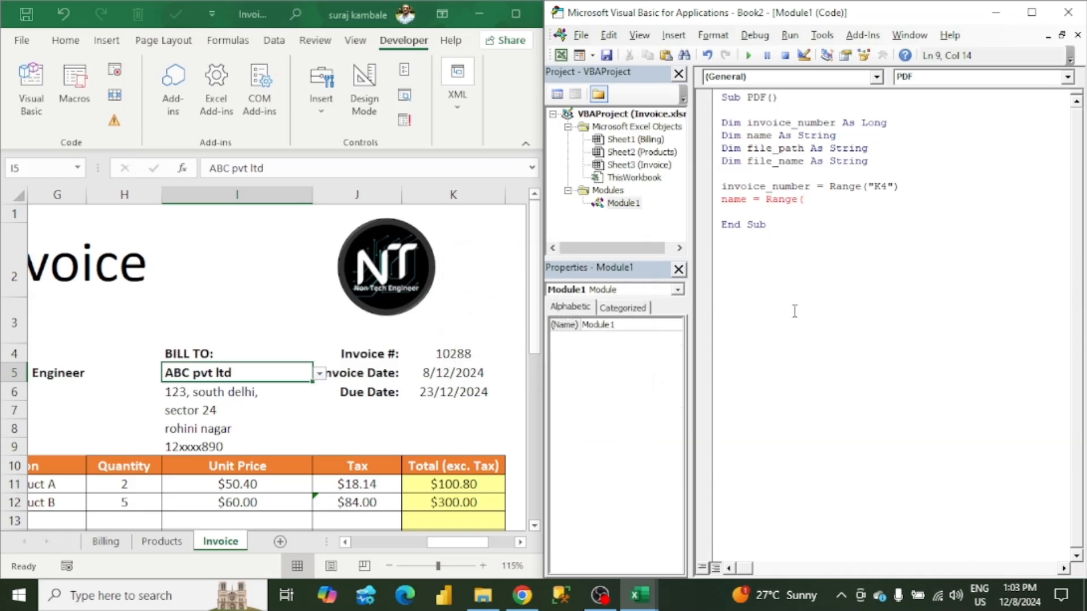
key("BackSpace")
type("(")
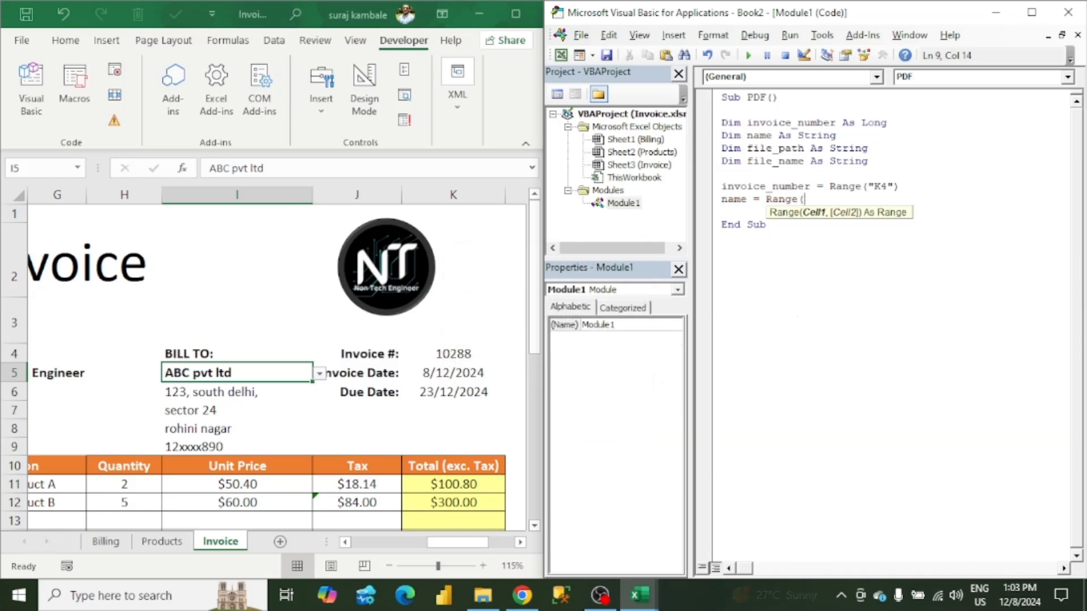
type("\"I5\"")
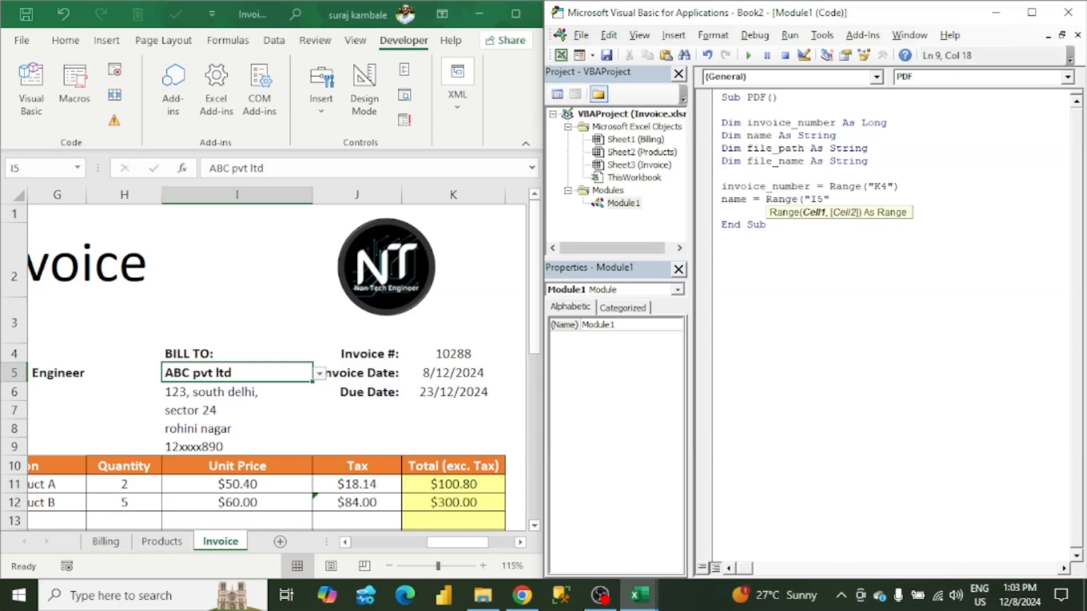
type(")")
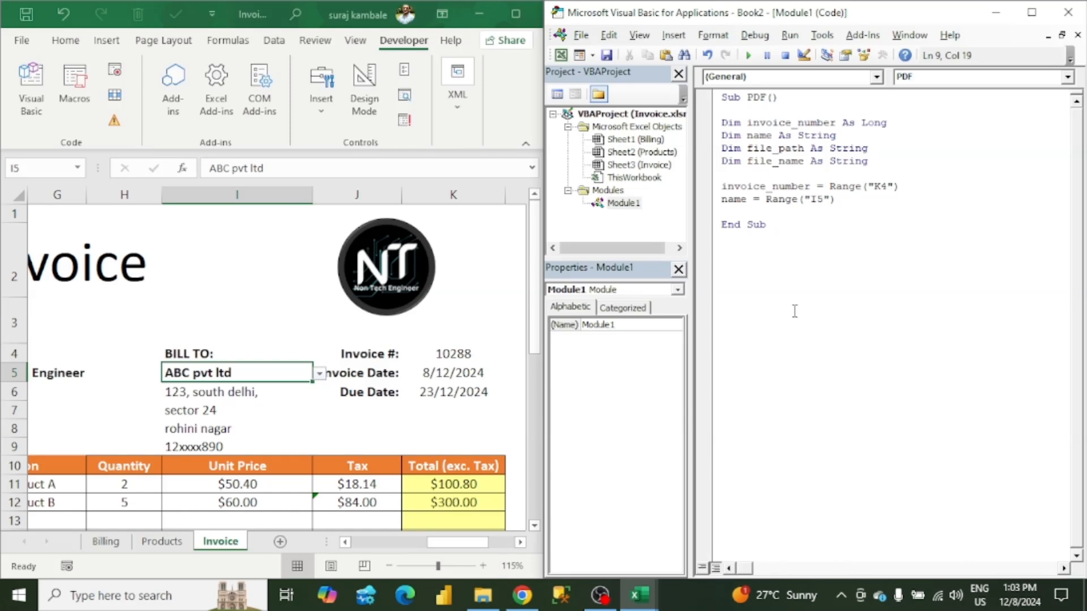
key("Return")
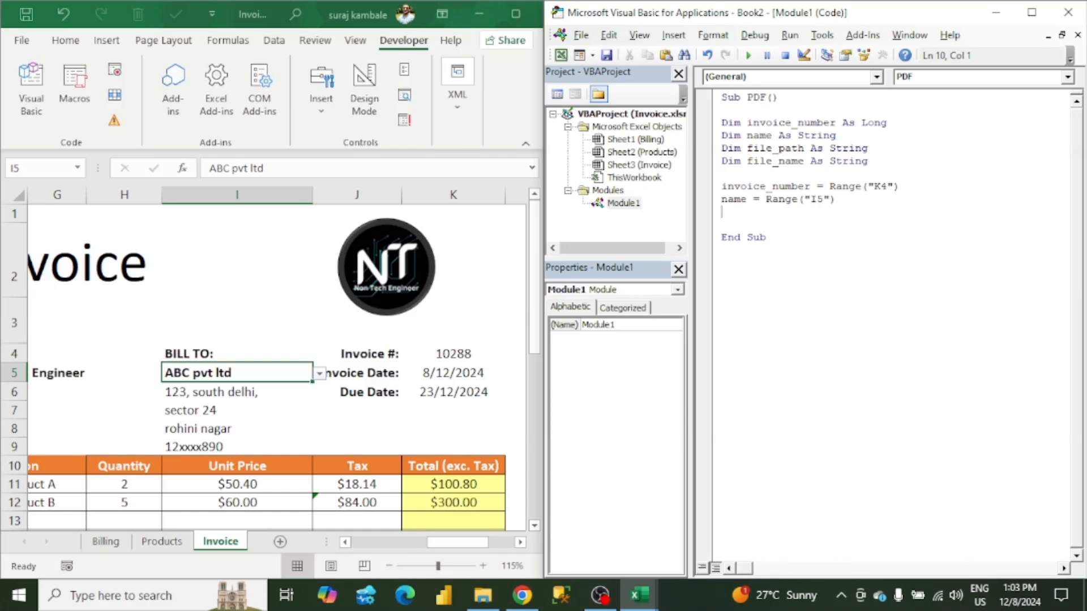
- Assign file_path the quoted path of the invoice folder inside Tech Class on drive F:, ending with a backslash
type("file_path +")
key("BackSpace")
type("= \"\"")
key("Left")
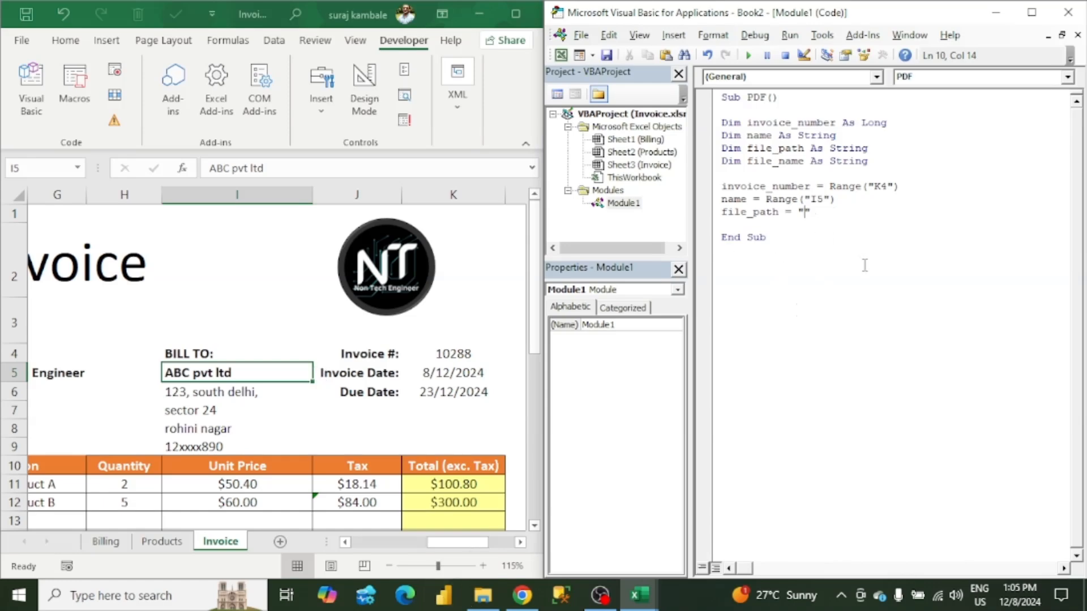
type("F:\\Suraj Imp\\Tech Class\\invoice")
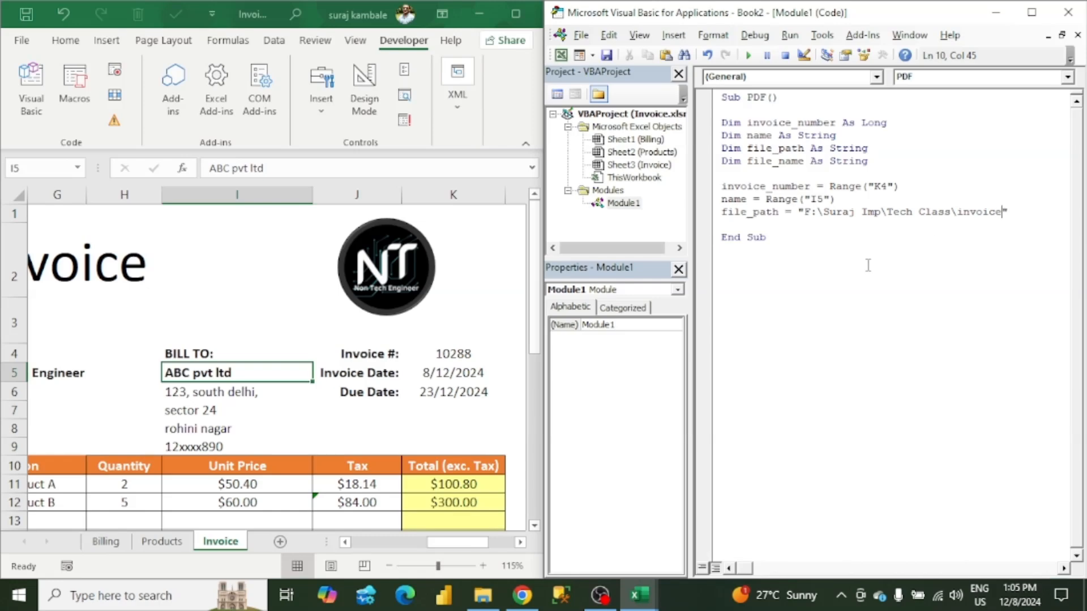
type("\\")
key("Right")
key("Return")
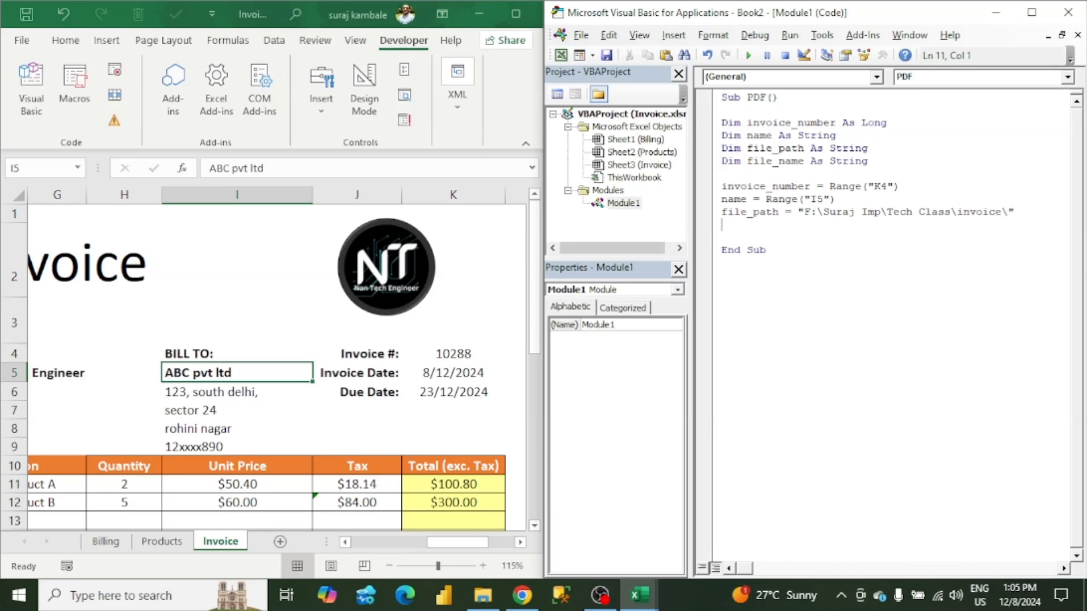
- Build the PDF's file name with the line file_name = invoice_number & "_" & name and leave a blank line below it
type("file_name = inv")
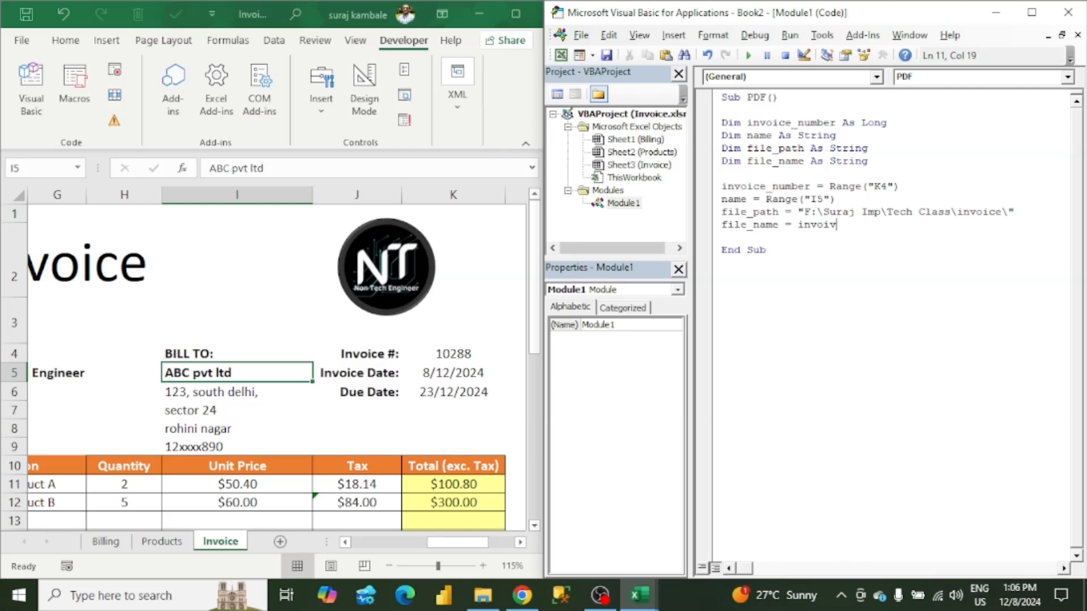
key("BackSpace")
type("ce")
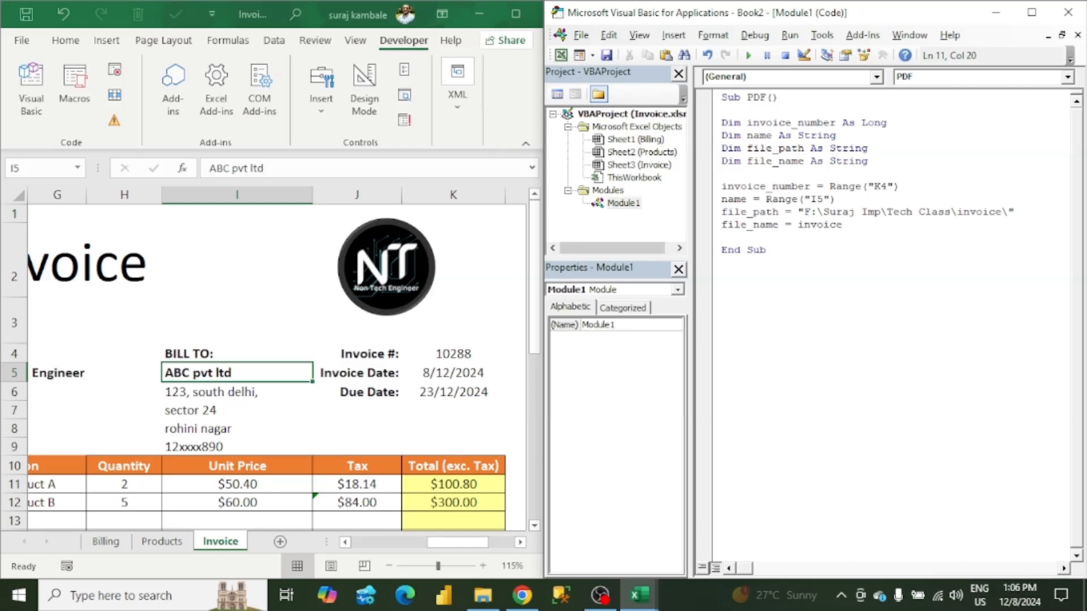
type("_na")
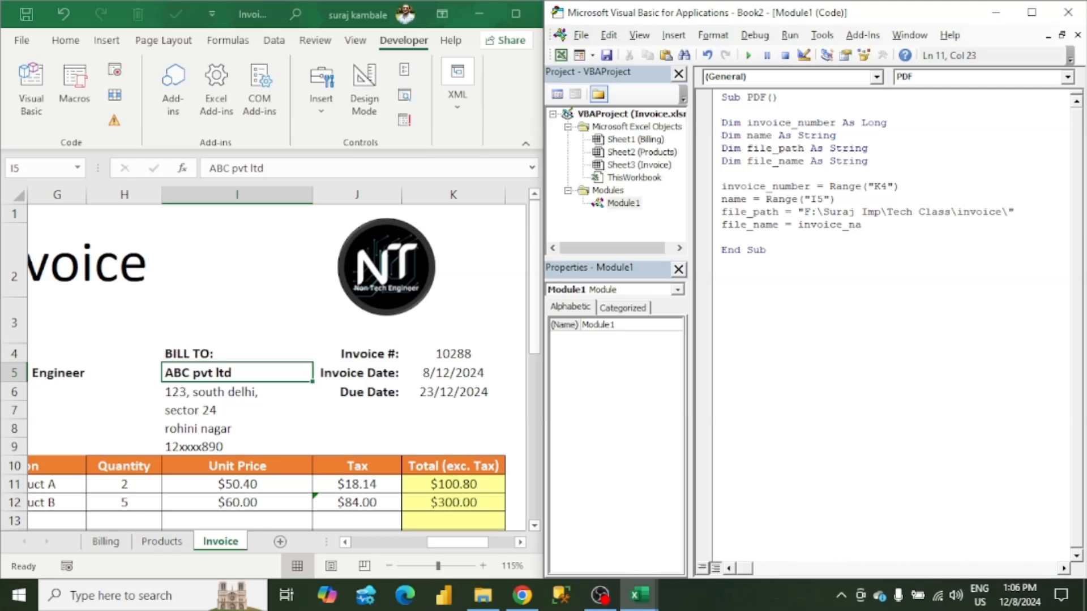
key("BackSpace")
type("umber & \"")
type(" \" & name")
key("Return")
key("Return")
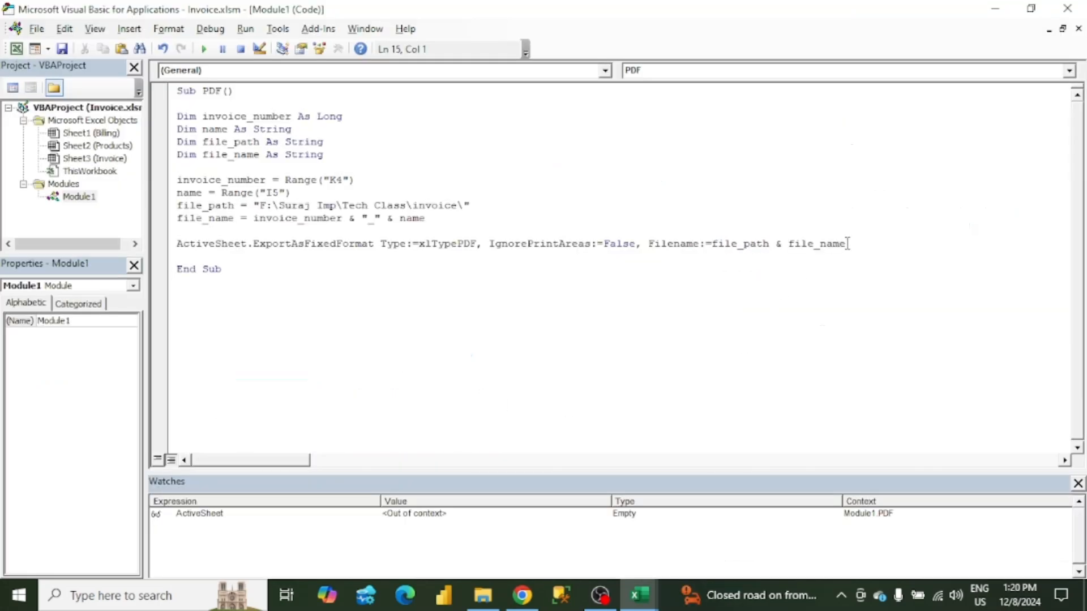
- Examine the ActiveSheet.ExportAsFixedFormat line and the variables combined in the file_name assignment
left_click_drag(848, 244, 170, 243)
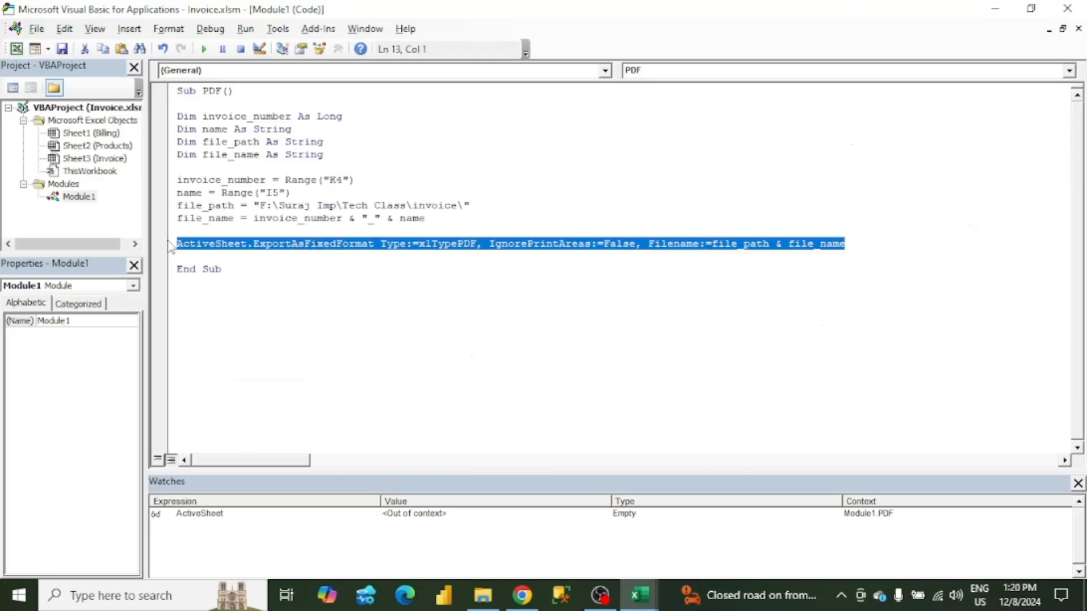
left_click(390, 277)
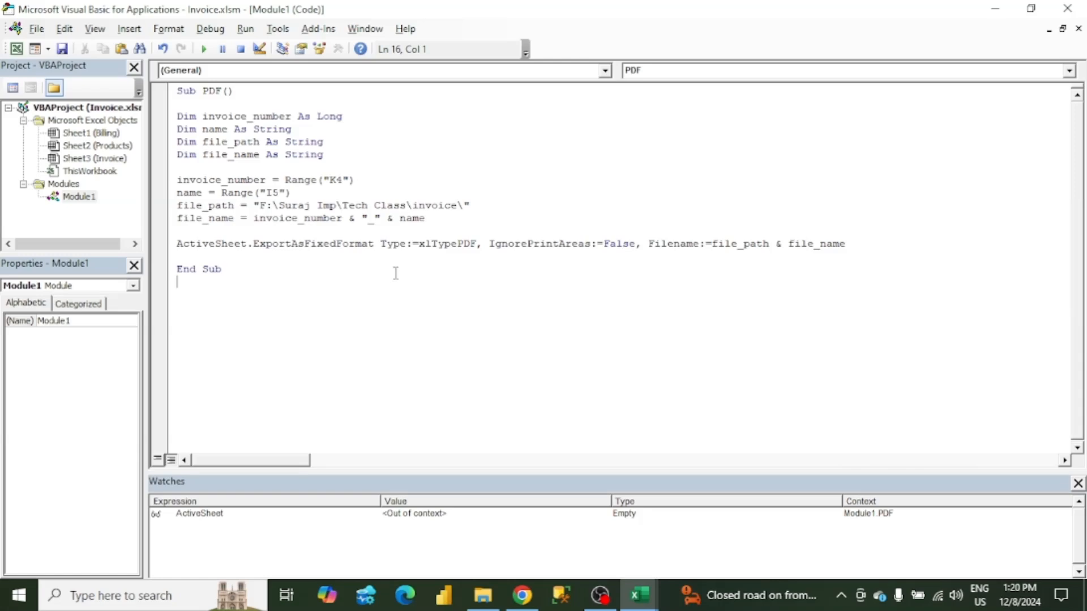
left_click(177, 250)
key("shift+Down")
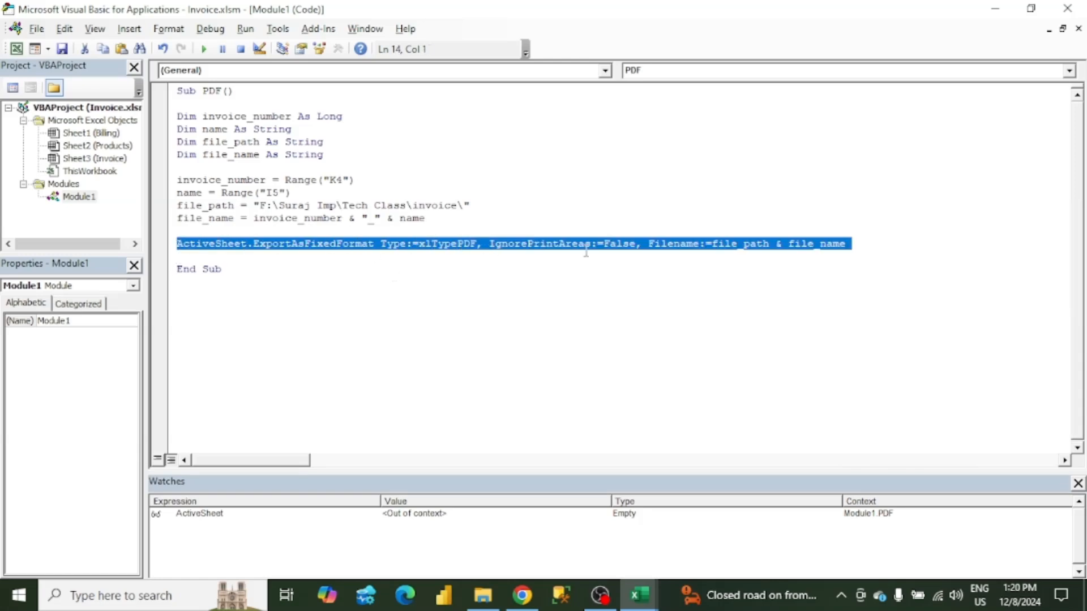
left_click(872, 264)
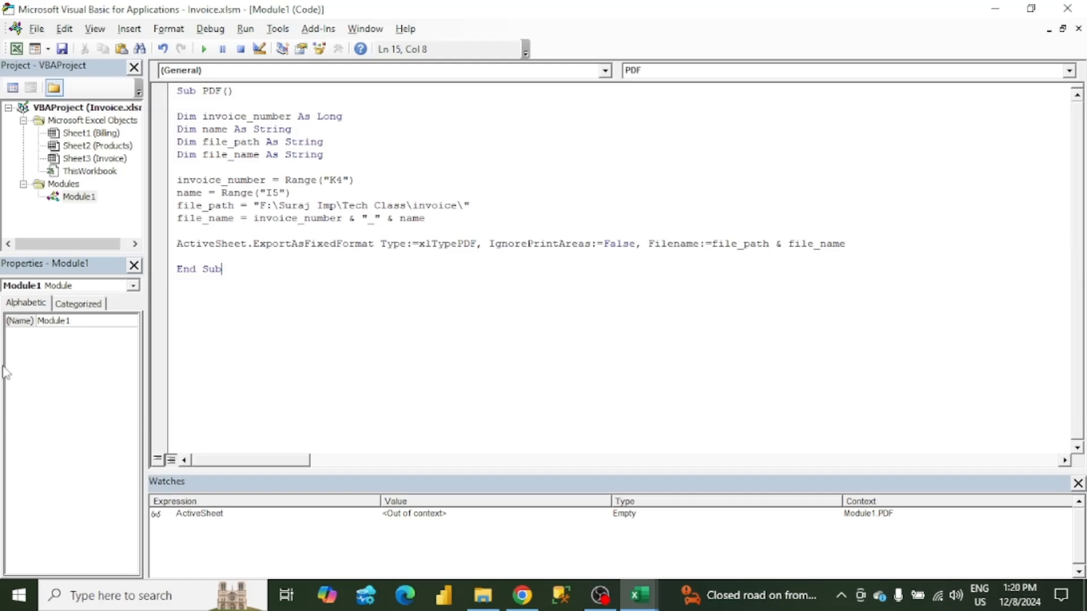
double_click(283, 219)
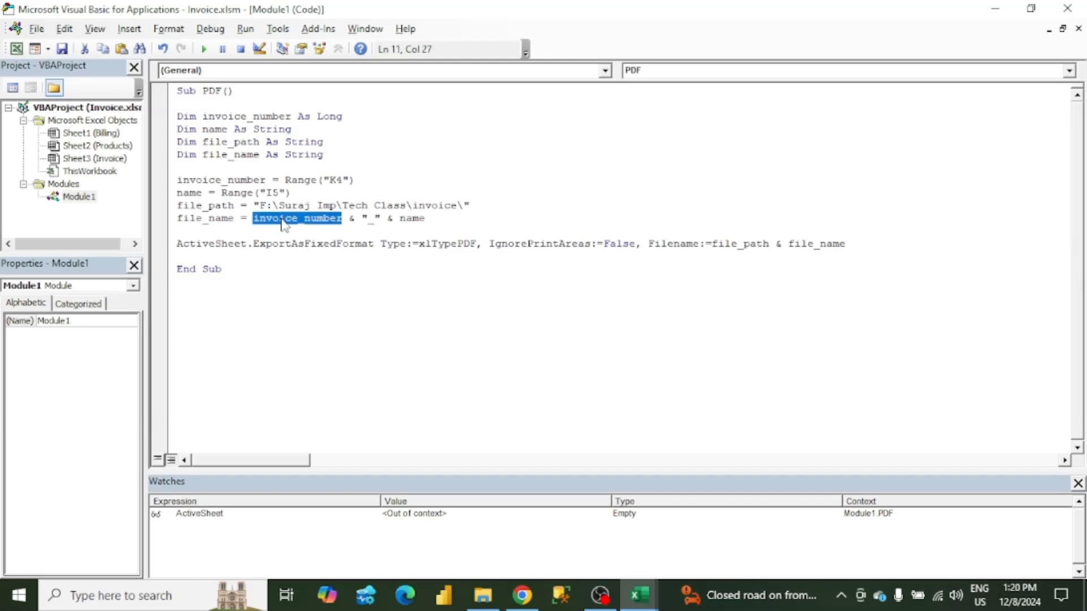
double_click(412, 218)
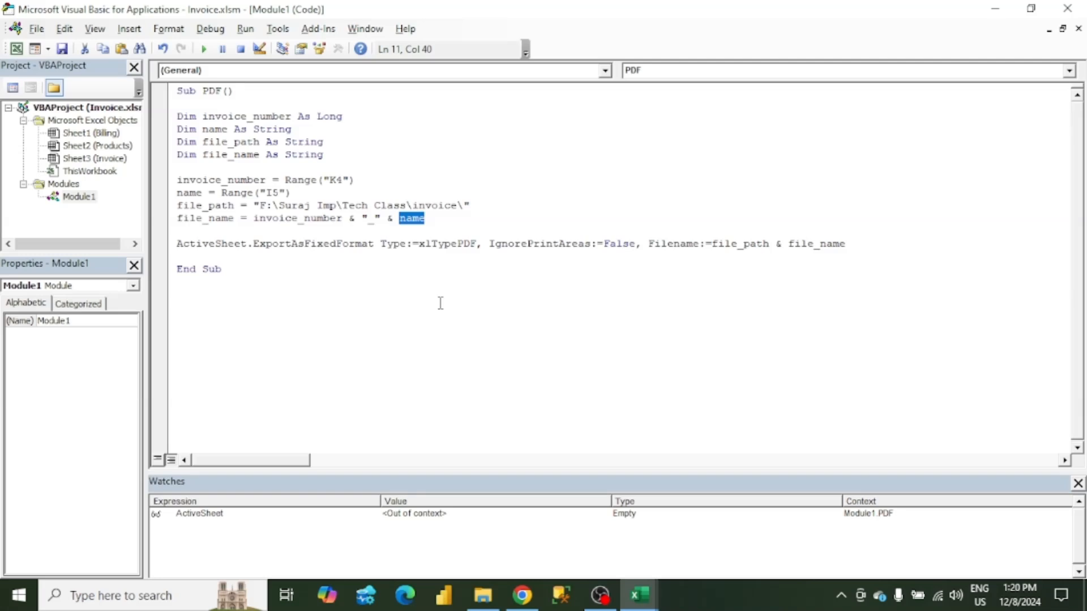
left_click(440, 302)
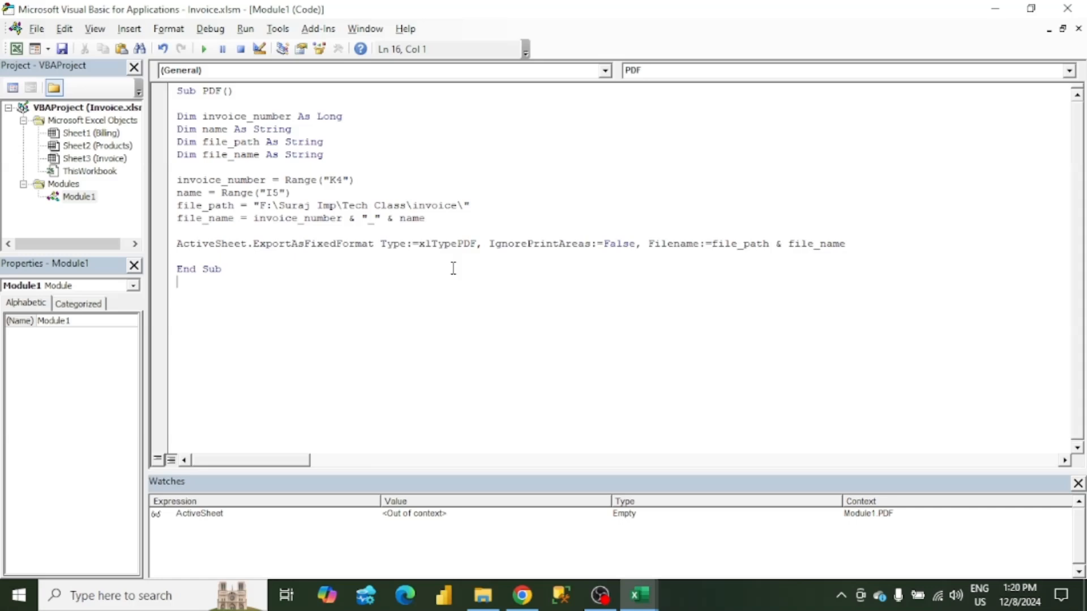
- Recheck the "_" separator in the file_name line and run the PDF macro
left_click(300, 218)
left_click(370, 220)
type("_")
left_click(464, 222)
left_click(204, 50)
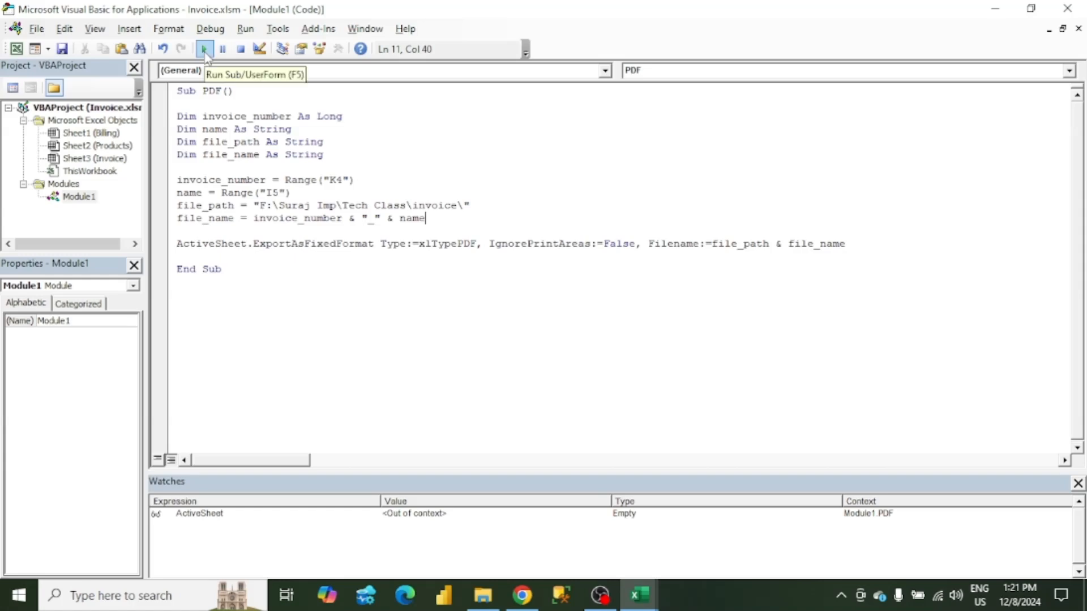
- Switch to File Explorer, open the exported PDF from the invoice folder, review the whole invoice page and close it
left_click(486, 599)
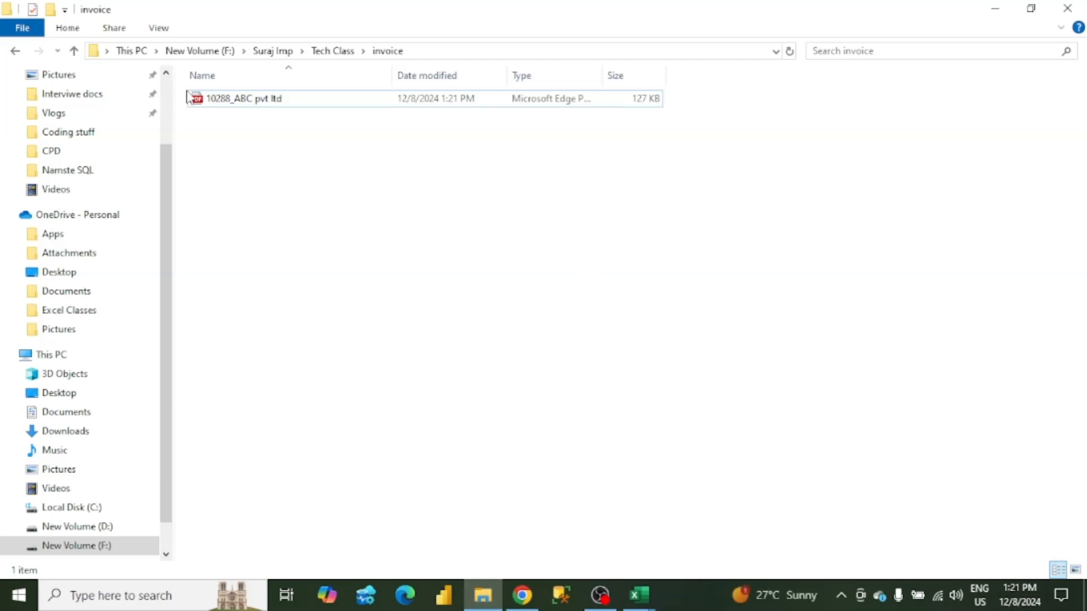
left_click(244, 103)
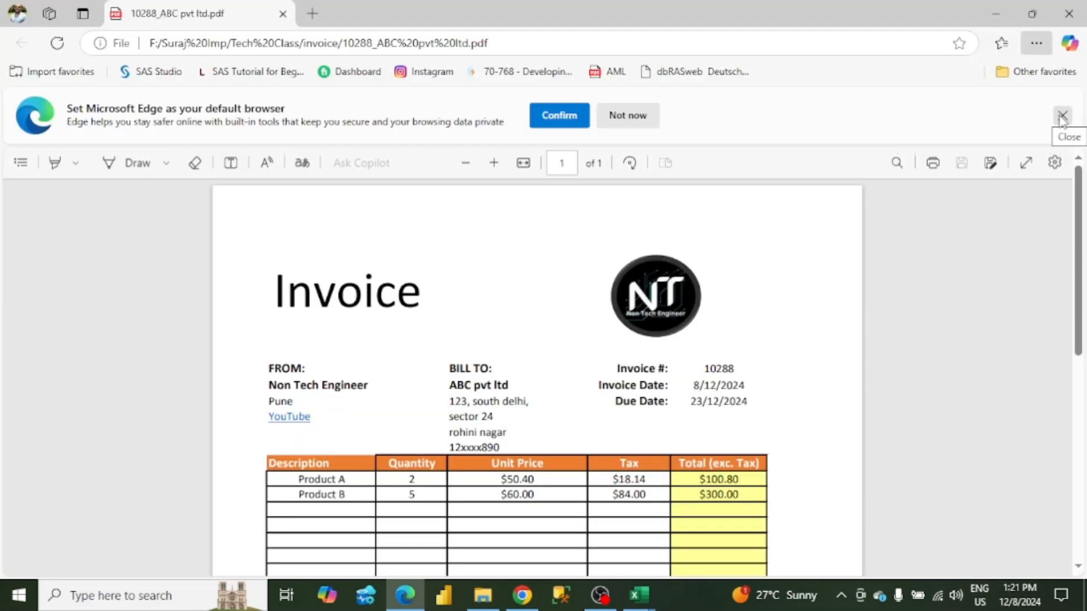
scroll(845, 354, "down", 3)
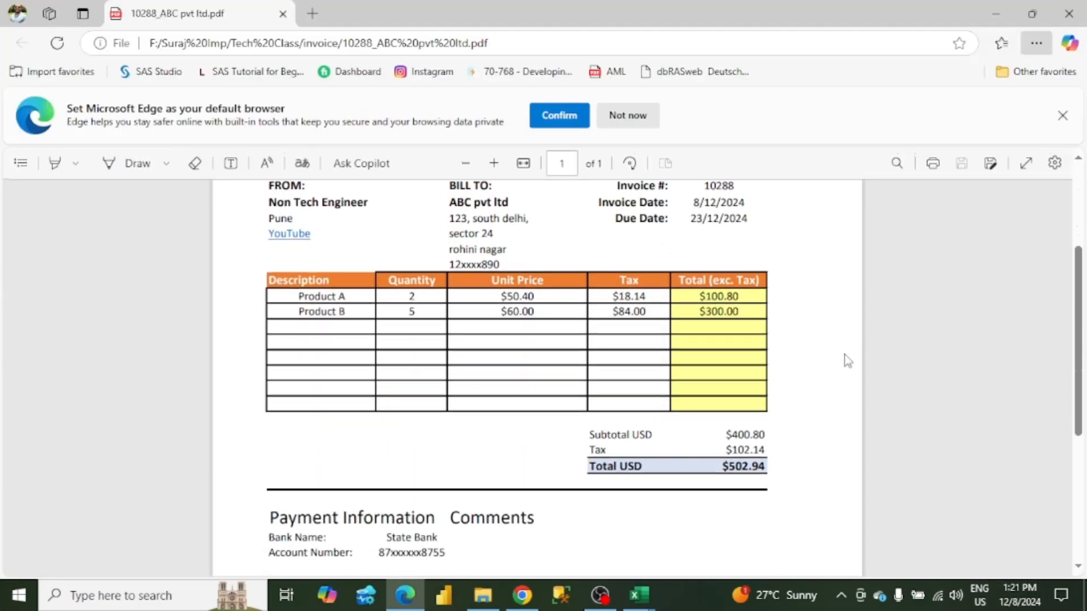
scroll(845, 355, "down", 3)
scroll(844, 354, "up", 6)
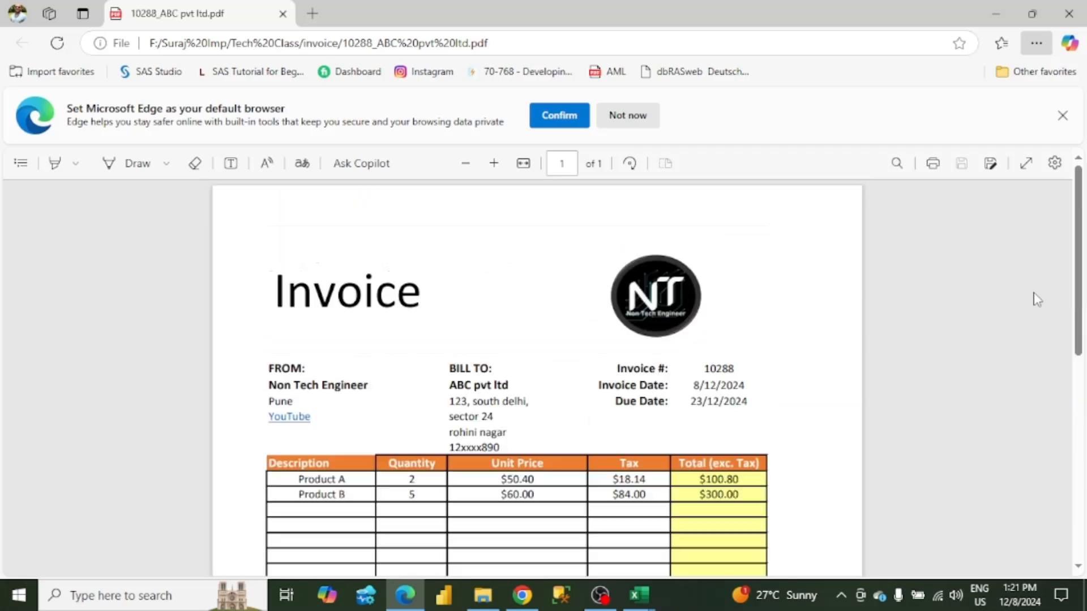
left_click(1069, 14)
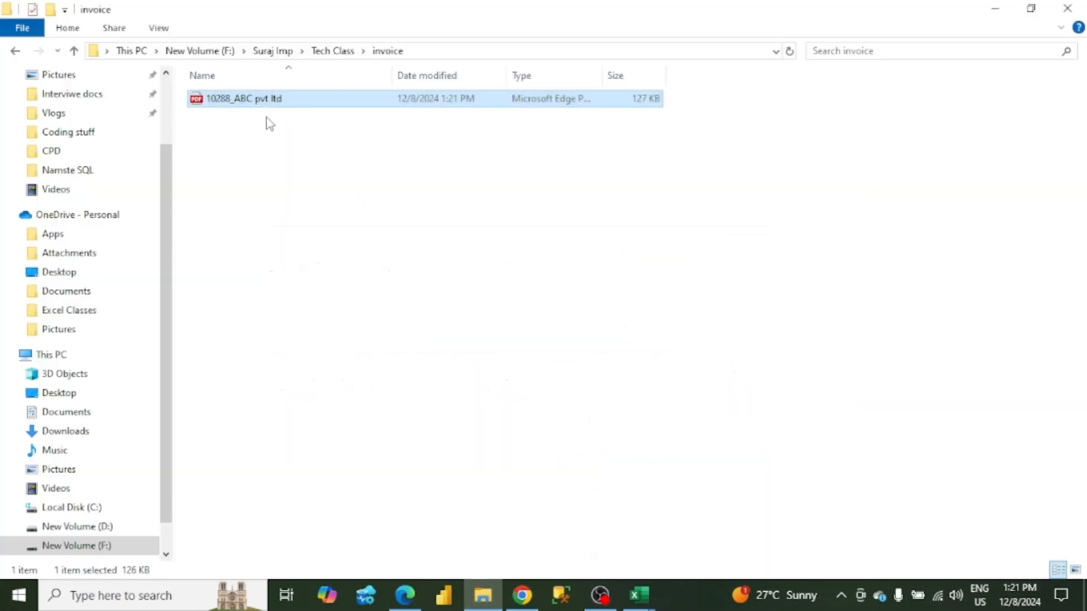
left_click(306, 138)
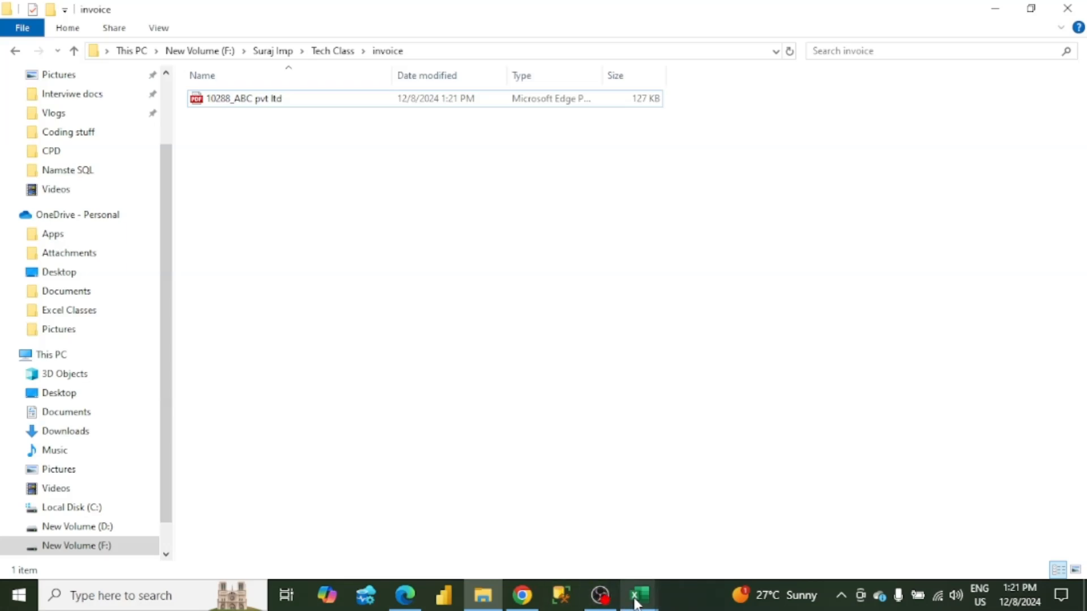
- Switch to the Invoice workbook in Excel and maximize its window
mouse_move(637, 603)
left_click(581, 538)
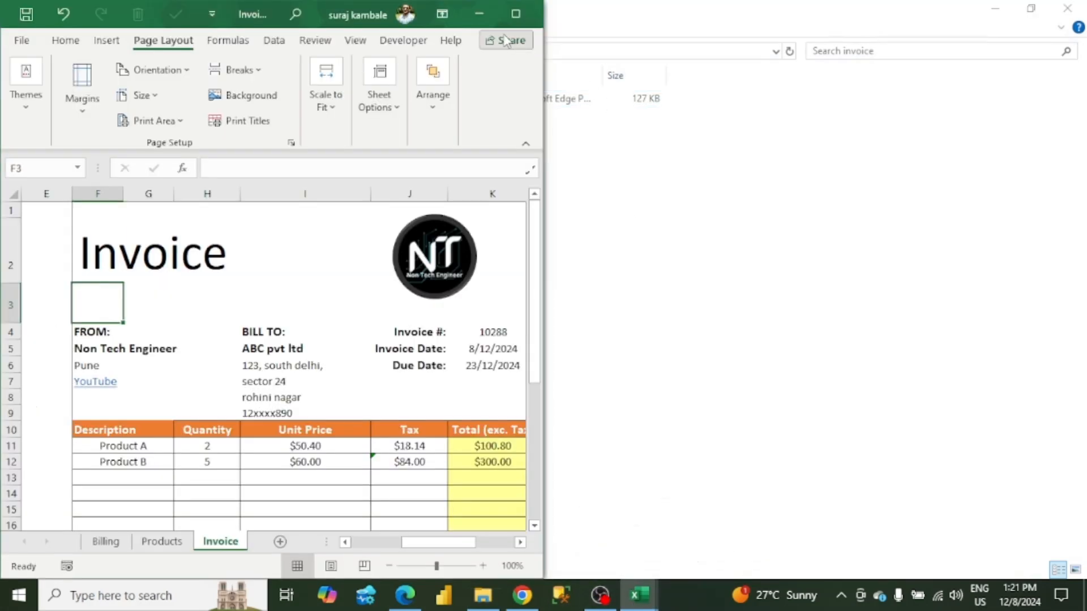
left_click(514, 13)
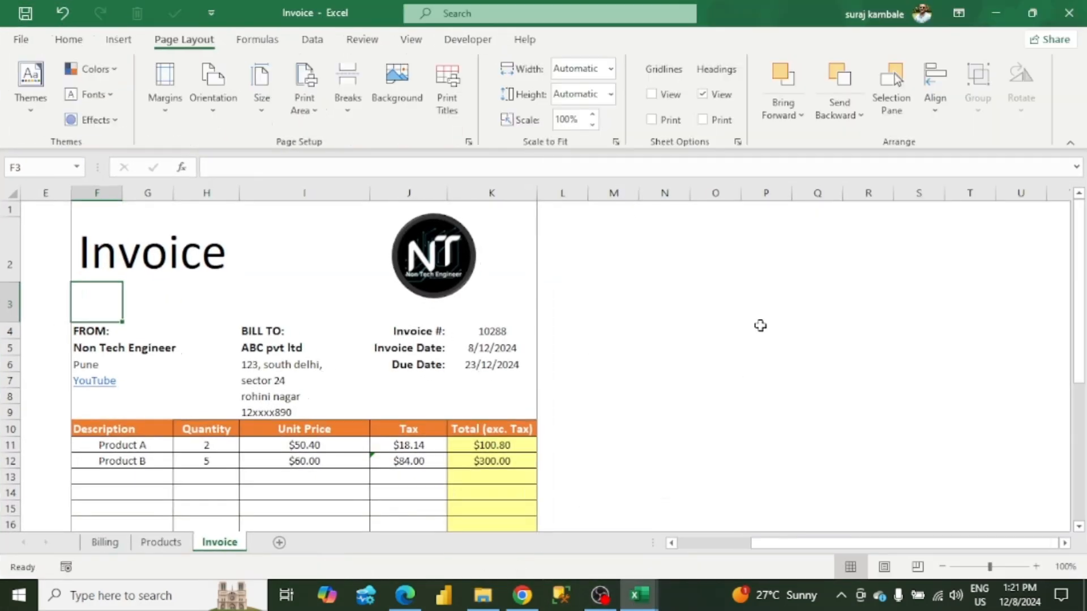
left_click(634, 402)
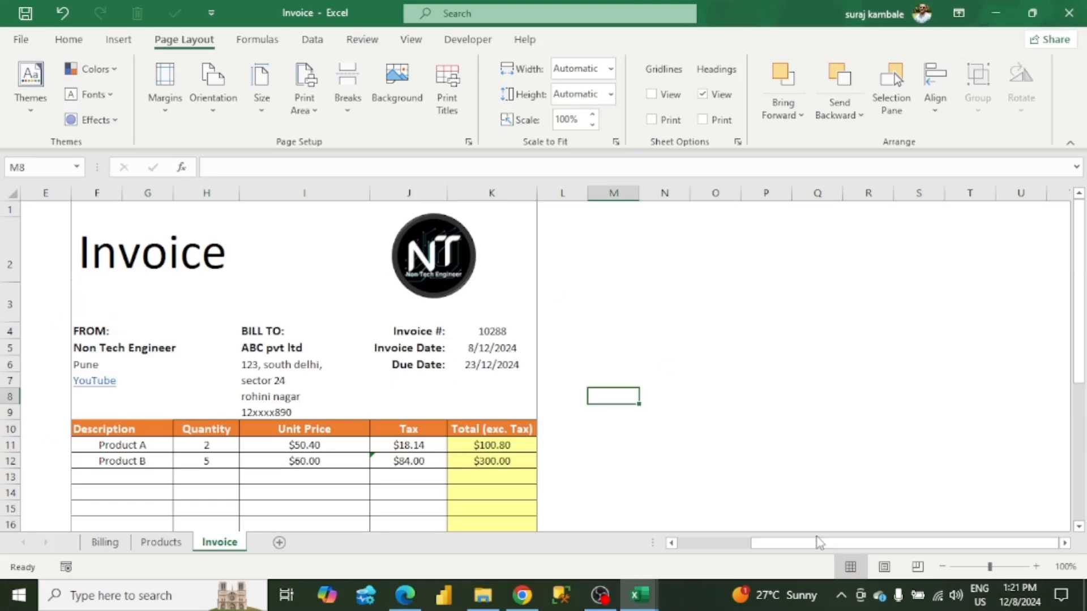
left_click_drag(820, 542, 801, 545)
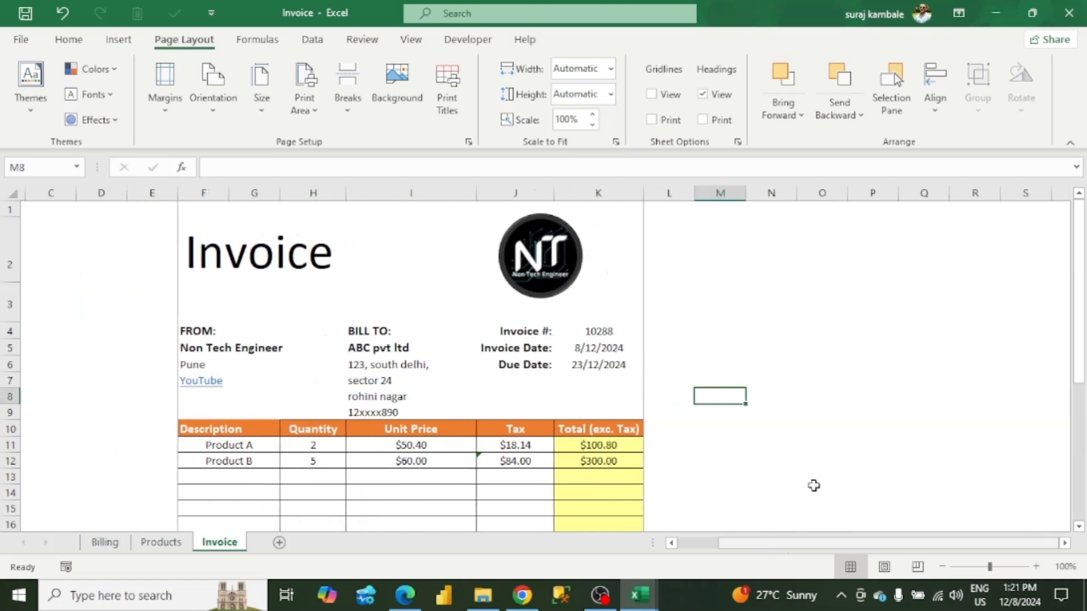
- Change the BILL TO company on the Invoice sheet to mike co
left_click(414, 349)
left_click(479, 348)
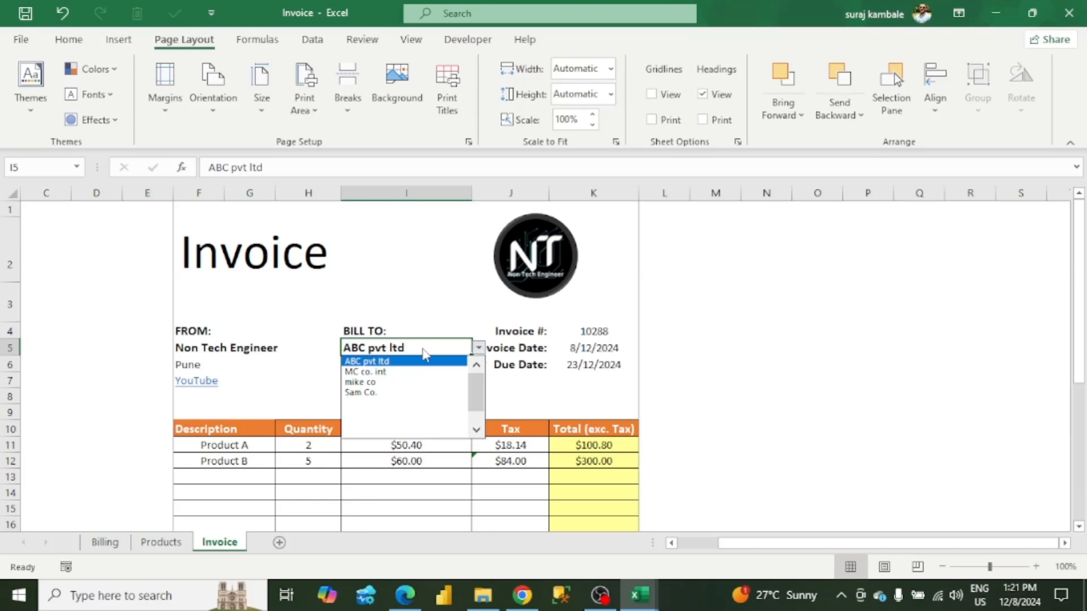
left_click(413, 382)
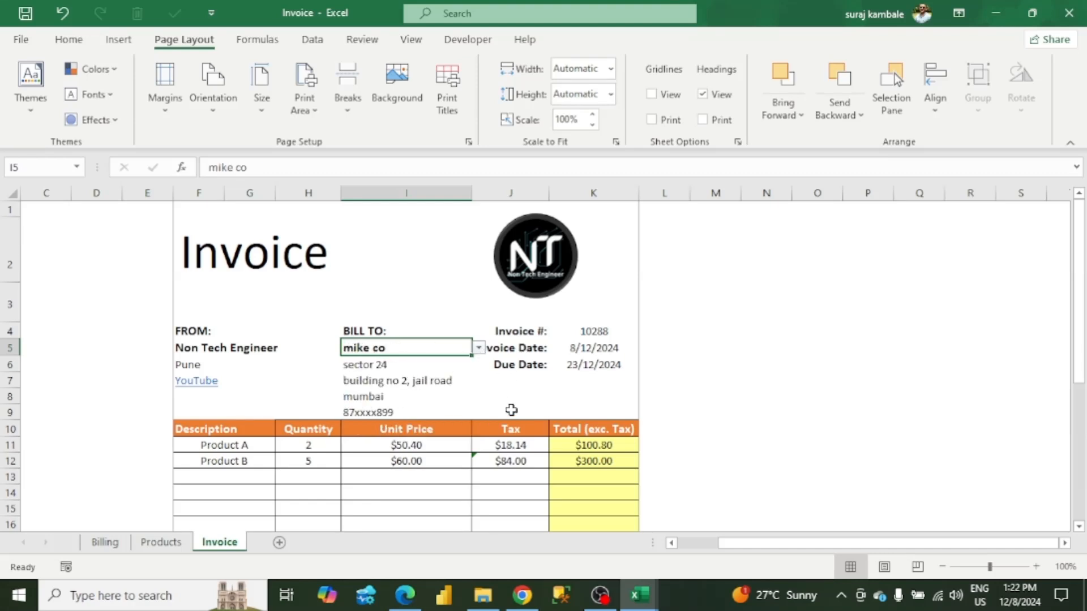
left_click(544, 398)
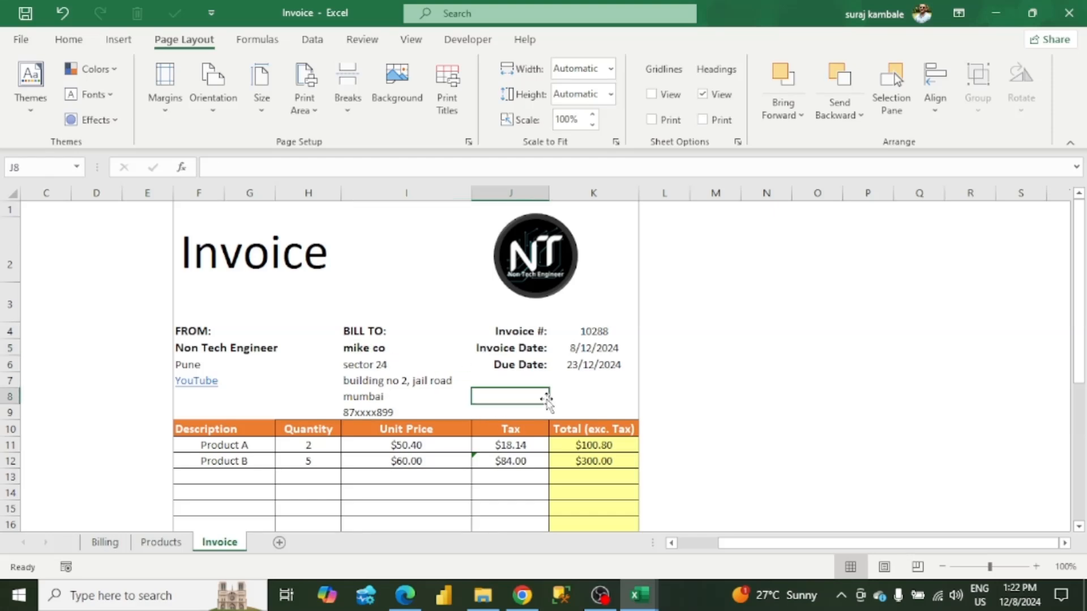
- Set the Invoice # in cell K4 to 10290
left_click(606, 336)
left_click(605, 363)
left_click(625, 328)
double_click(618, 330)
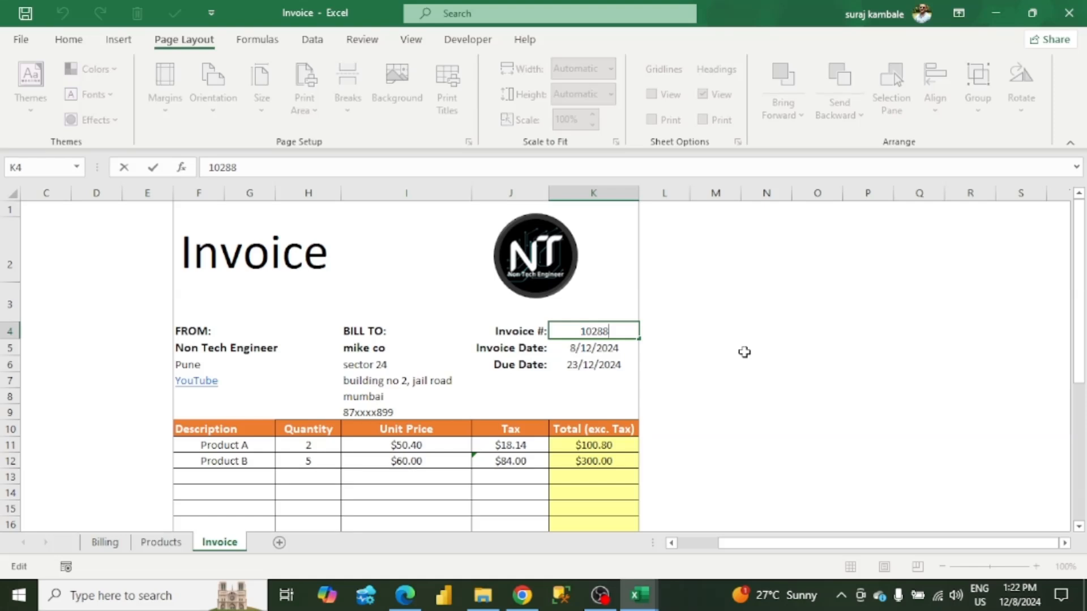
key("BackSpace")
key("BackSpace")
type("90")
key("Return")
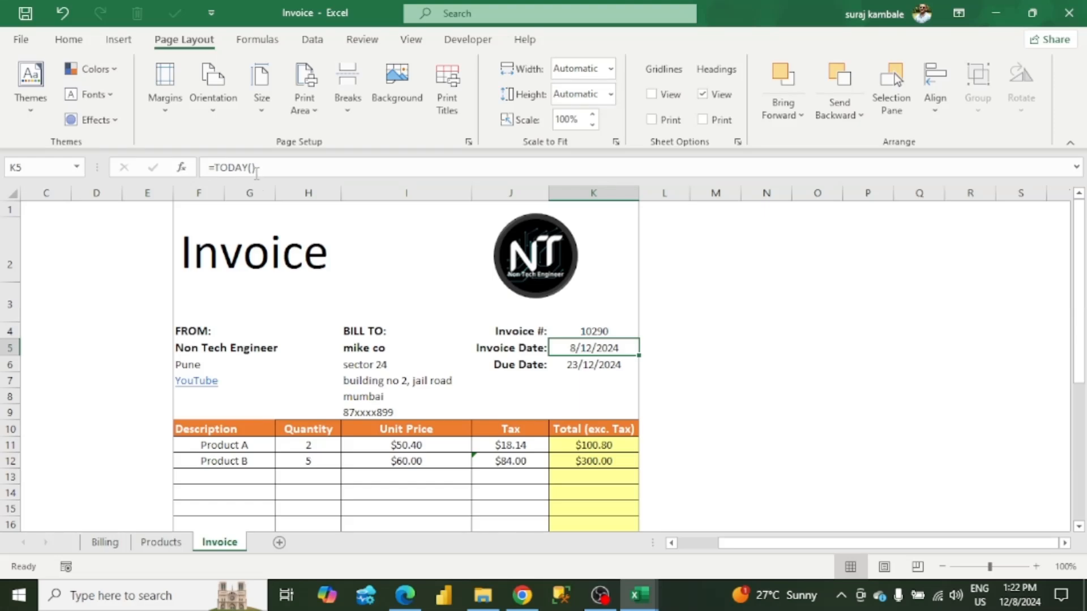
- Check the Invoice Date formula unchanged and set the Due Date formula in K6 to =TODAY() + 20
double_click(583, 348)
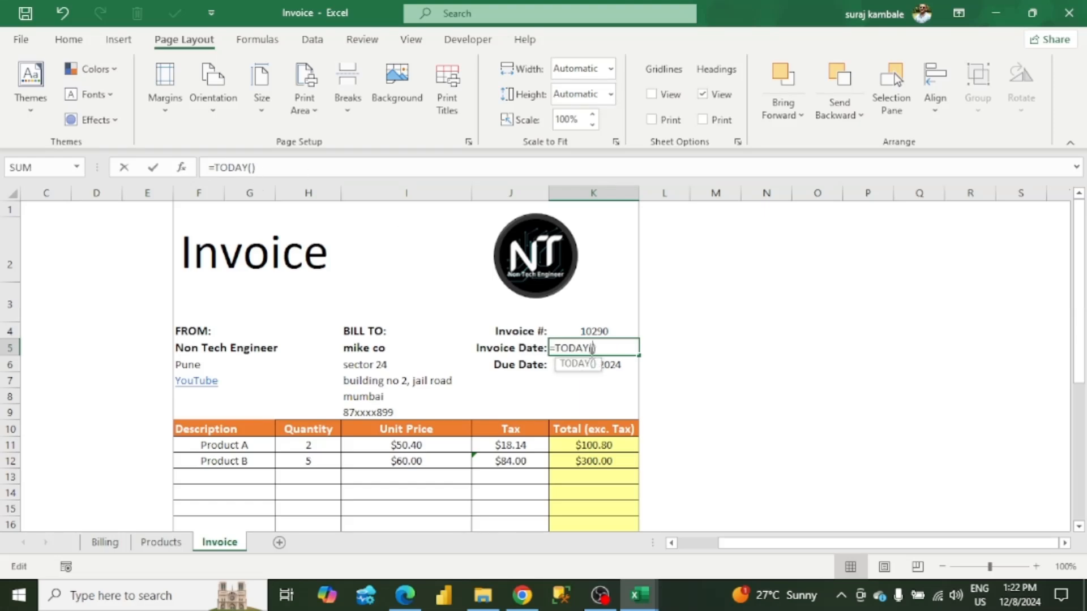
key("Return")
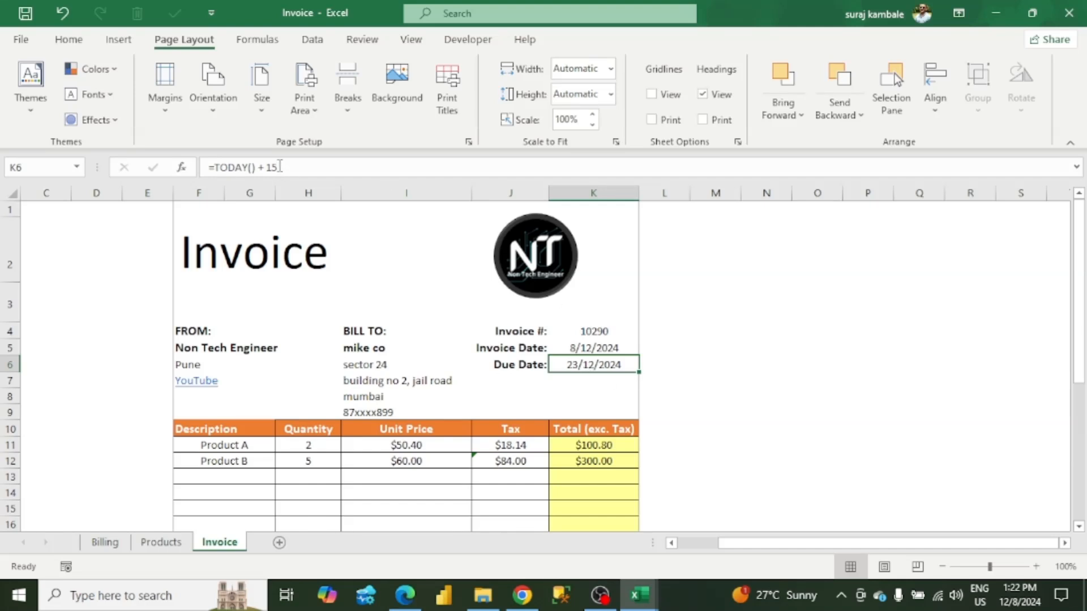
double_click(586, 367)
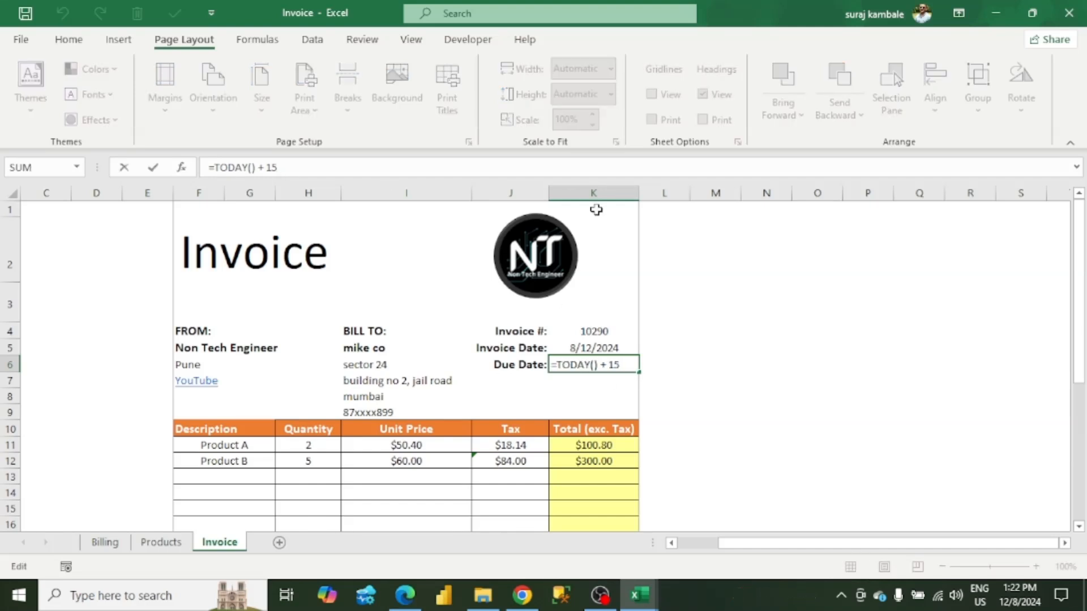
key("BackSpace")
key("BackSpace")
type("20")
key("Return")
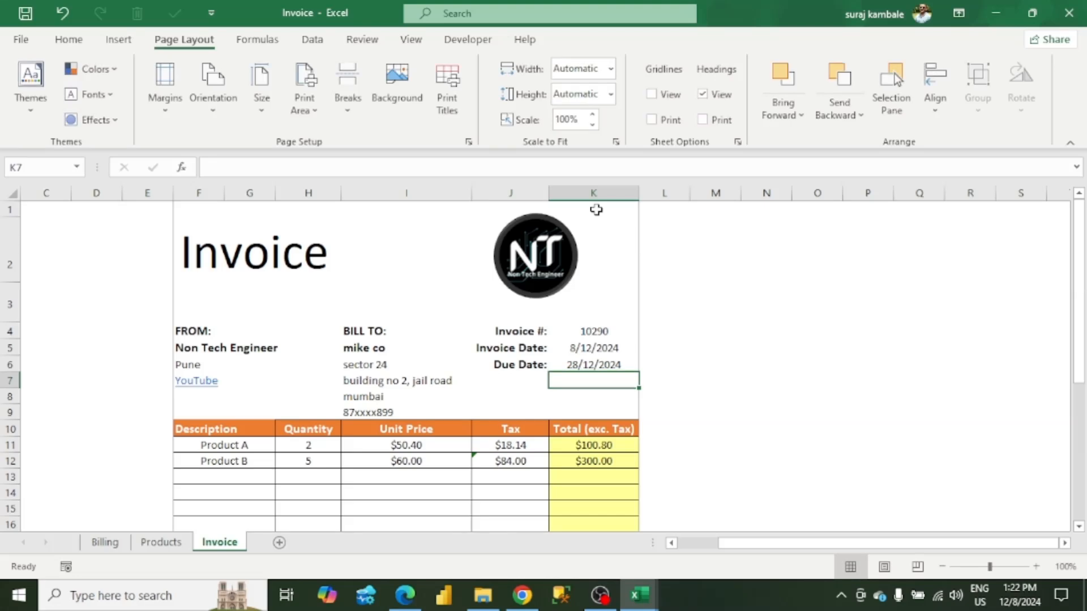
left_click(616, 362)
left_click(662, 369)
scroll(392, 373, "down", 2)
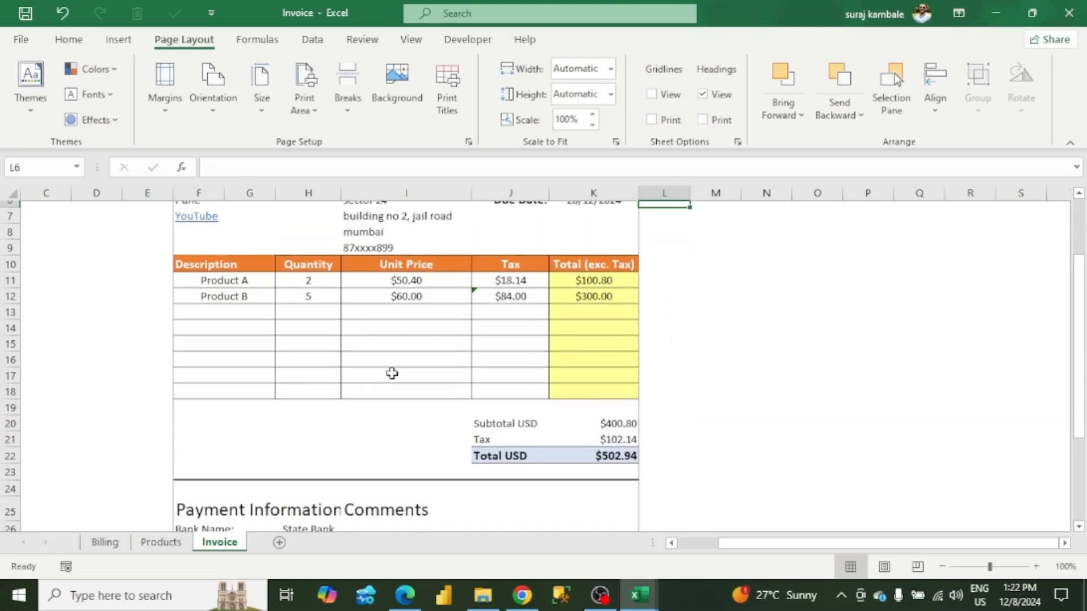
- Change the invoice item descriptions to Product E in row 12 and Product F in row 11
left_click(252, 289)
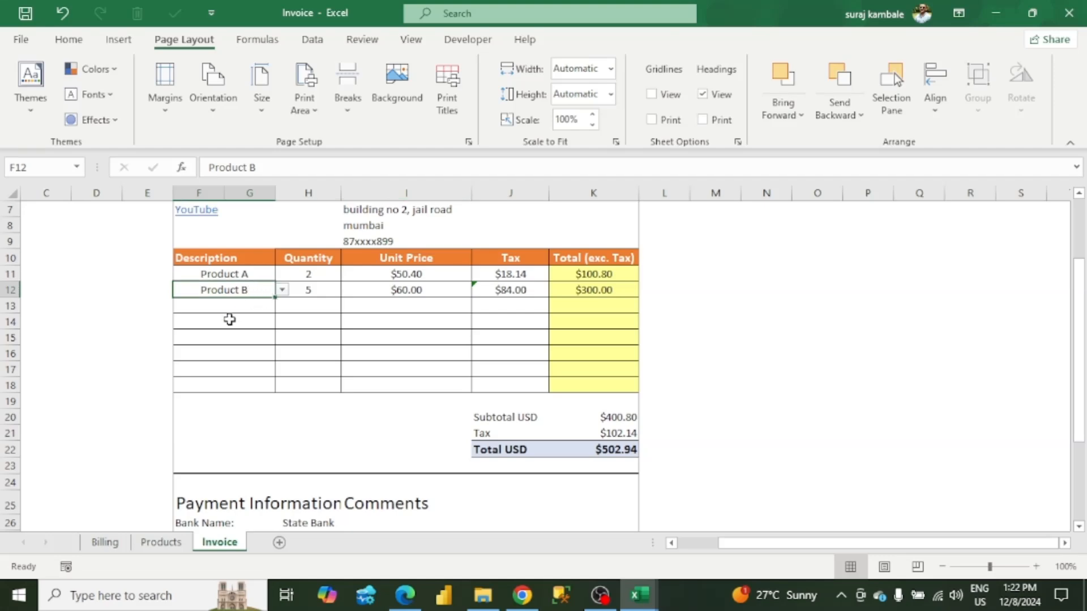
left_click(282, 289)
left_click(254, 347)
left_click(256, 275)
left_click(282, 274)
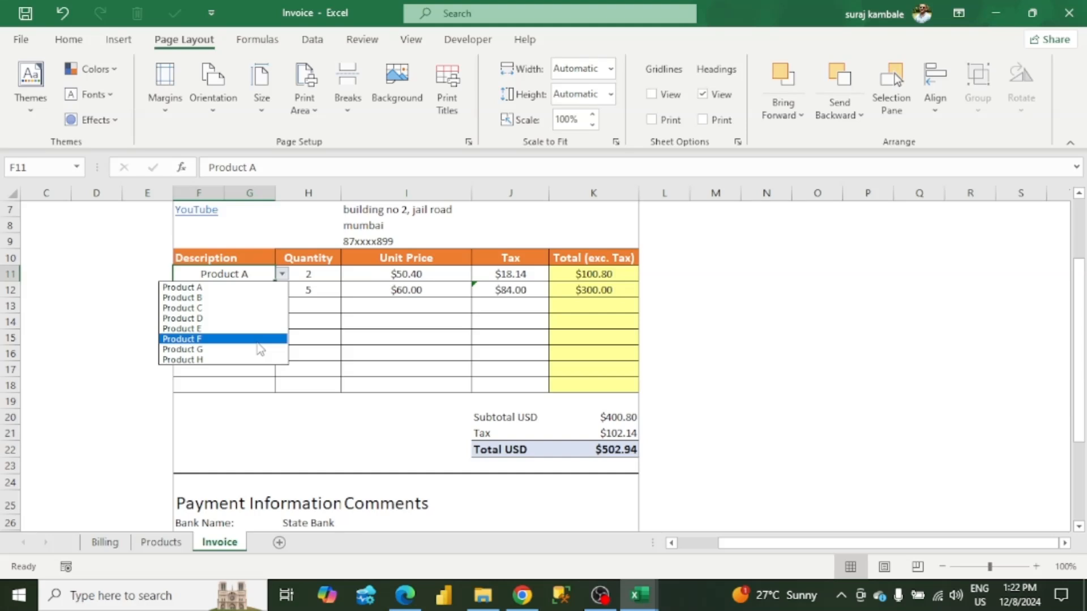
left_click(260, 340)
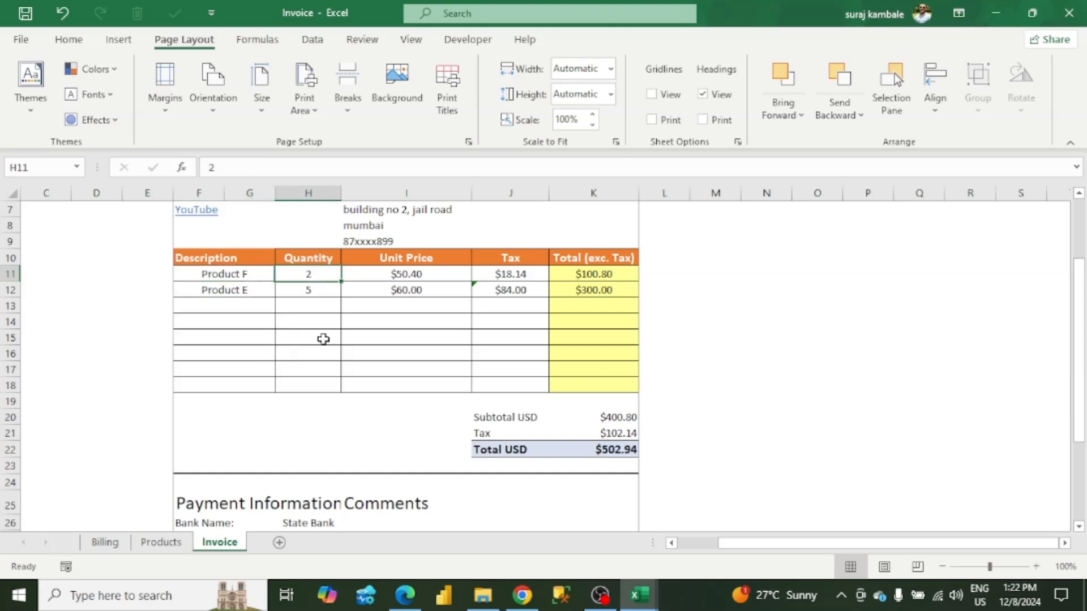
- Set the item quantities to 1 in H11 and 10 in H12
type("1")
key("Return")
type("10")
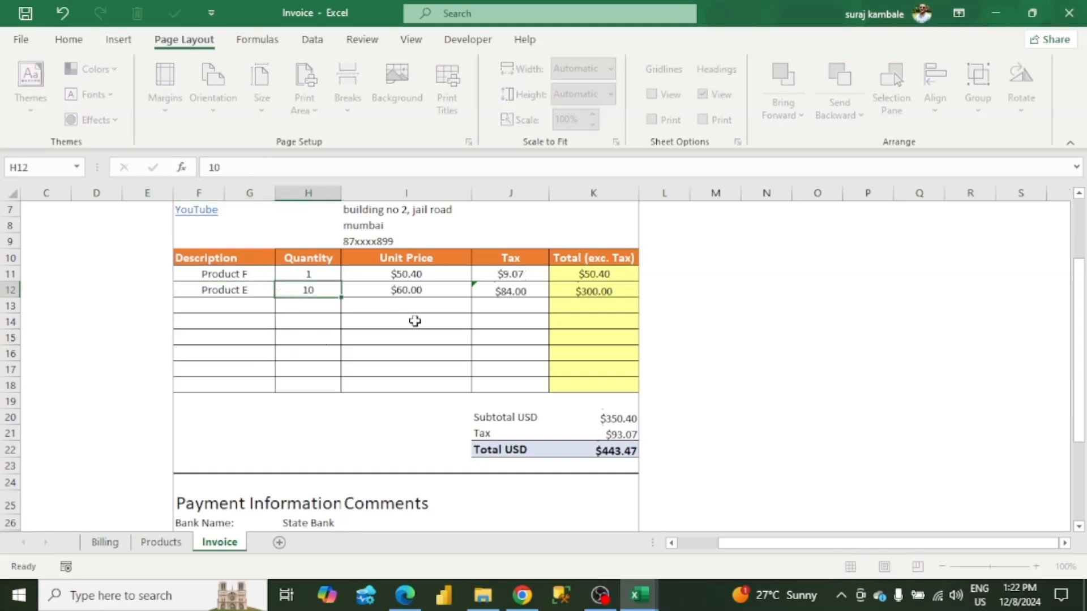
key("Return")
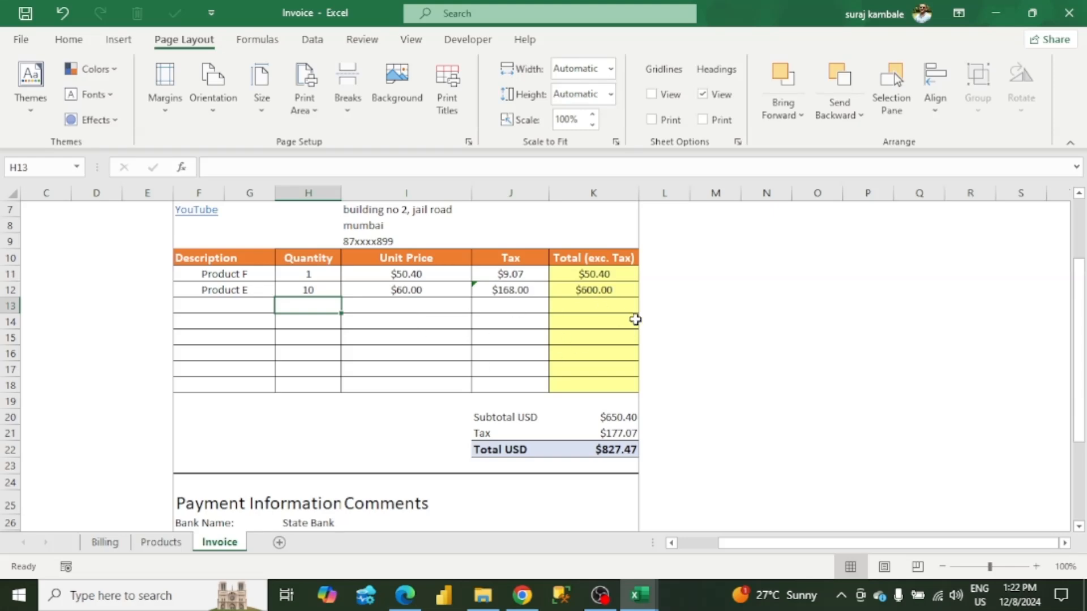
- Review the updated invoice, switch to the VBA editor and run the PDF macro to export it
scroll(711, 416, "down", 5)
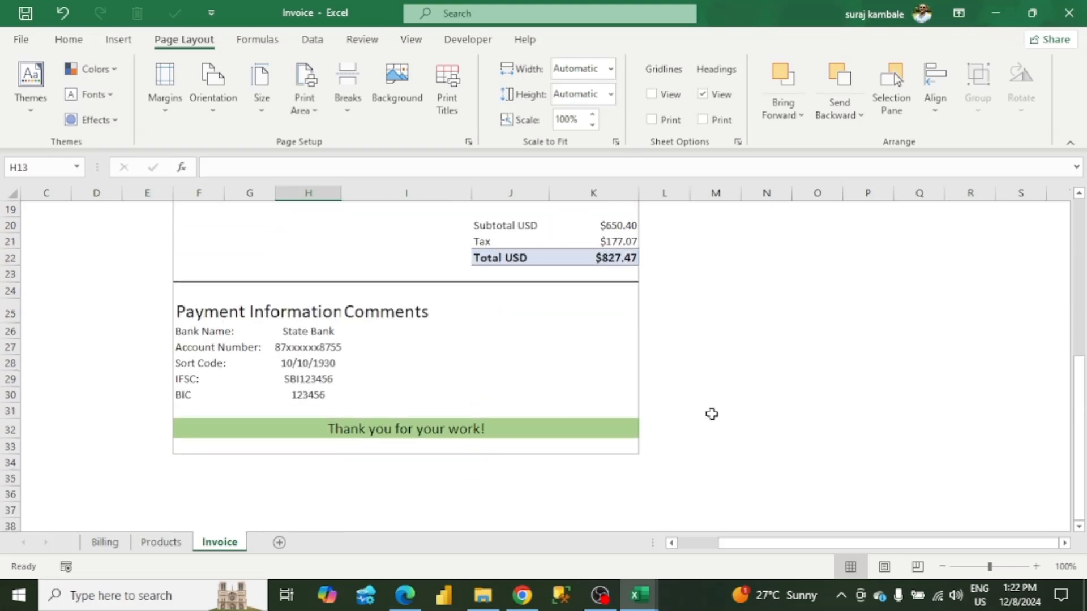
scroll(712, 415, "up", 7)
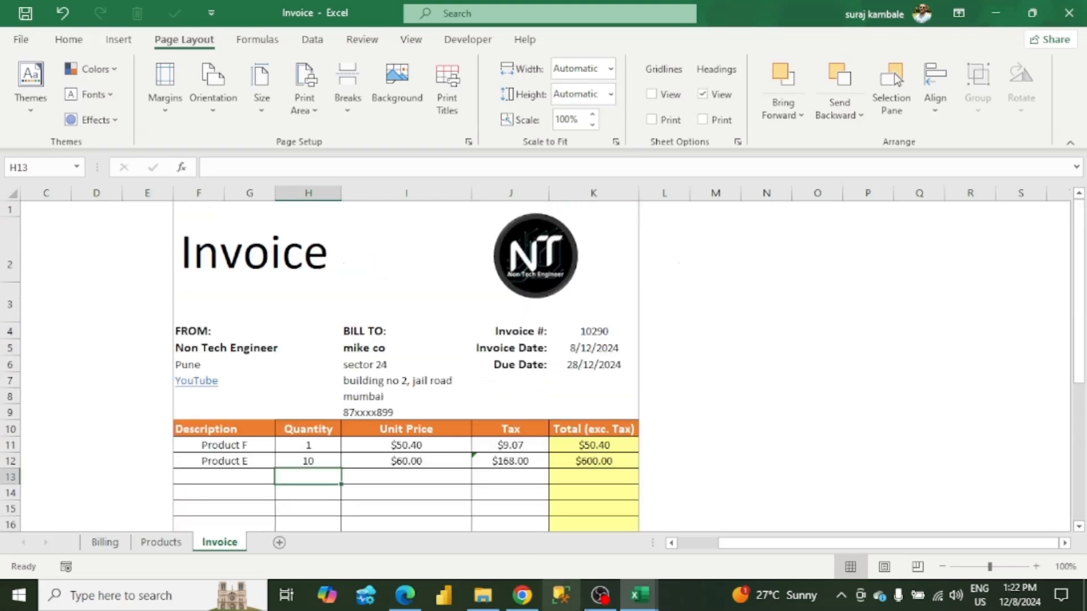
mouse_move(644, 604)
left_click(698, 542)
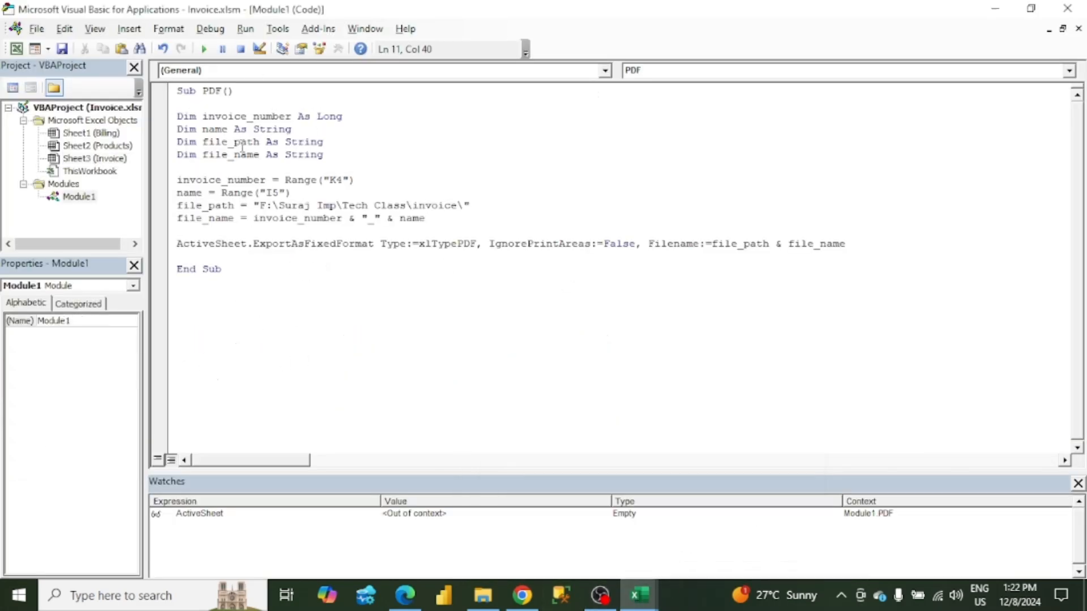
left_click(204, 49)
- Open the exported 10290_mike co PDF from the invoice folder and check its details, line items and totals
left_click(483, 596)
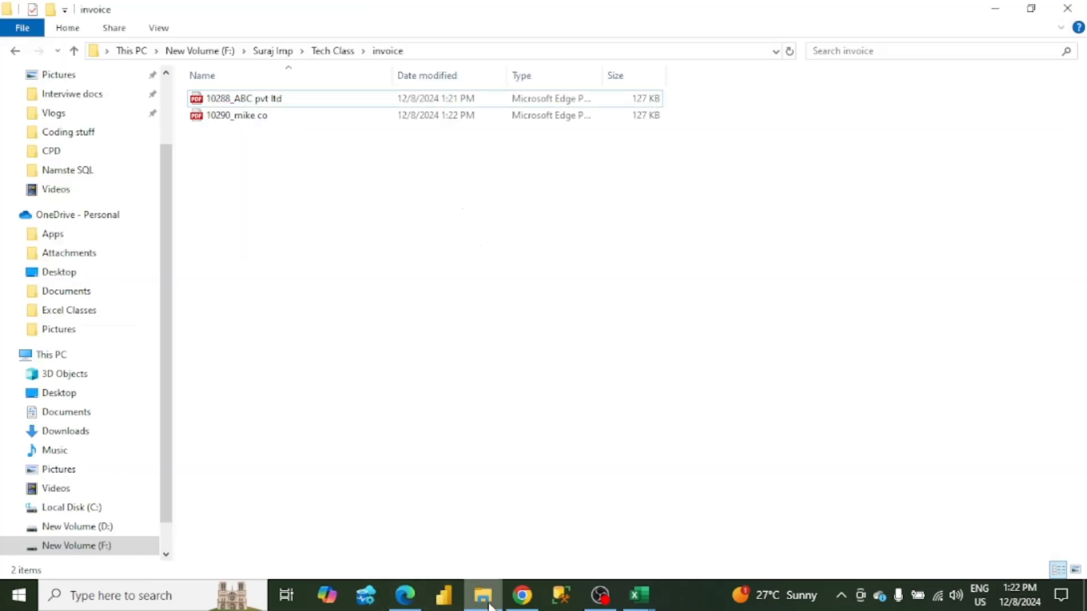
left_click(272, 117)
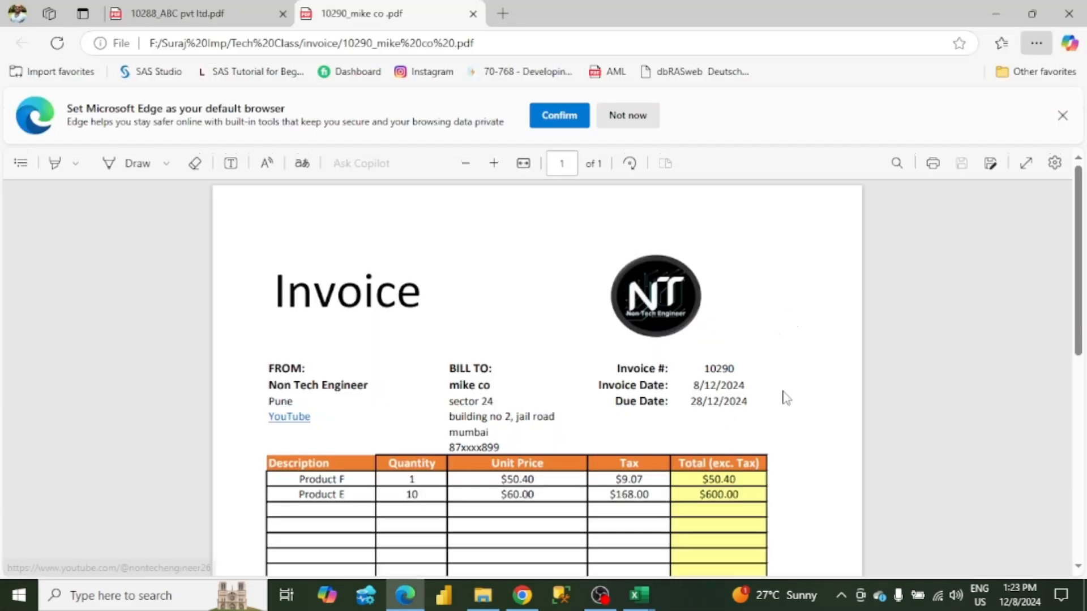
scroll(825, 407, "down", 2)
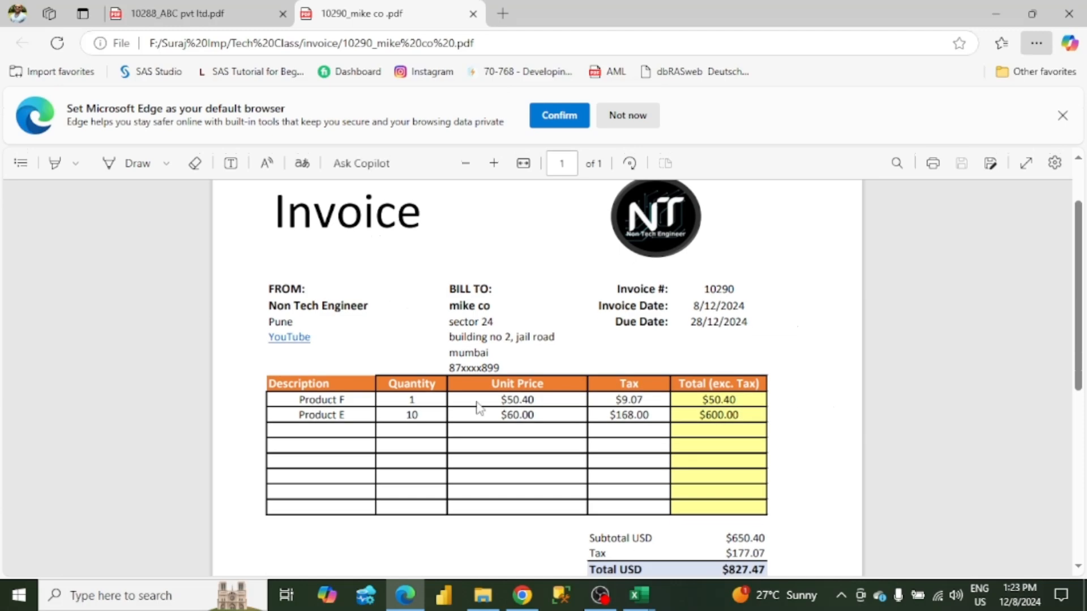
scroll(411, 402, "down", 3)
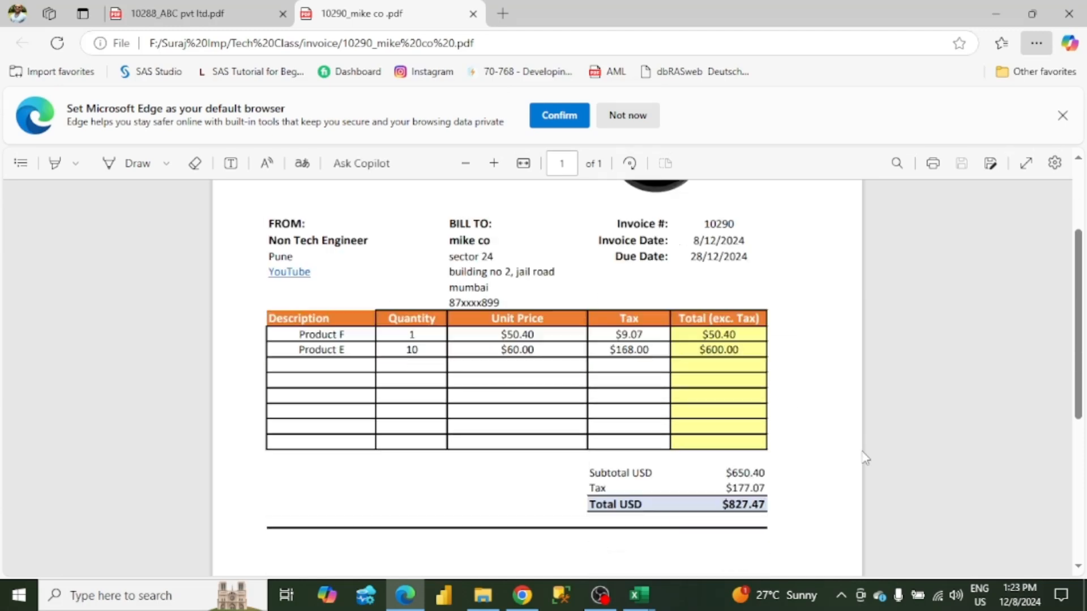
scroll(781, 417, "up", 4)
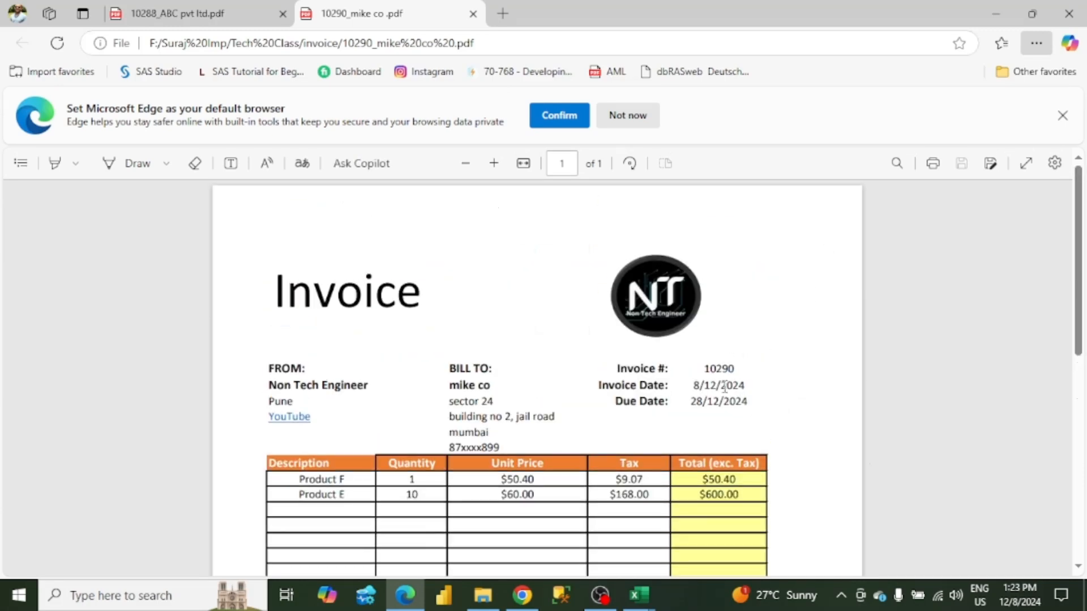
double_click(719, 369)
- Look over the PDF macro code in the VBA editor and return to the Invoice workbook
key("alt+Tab")
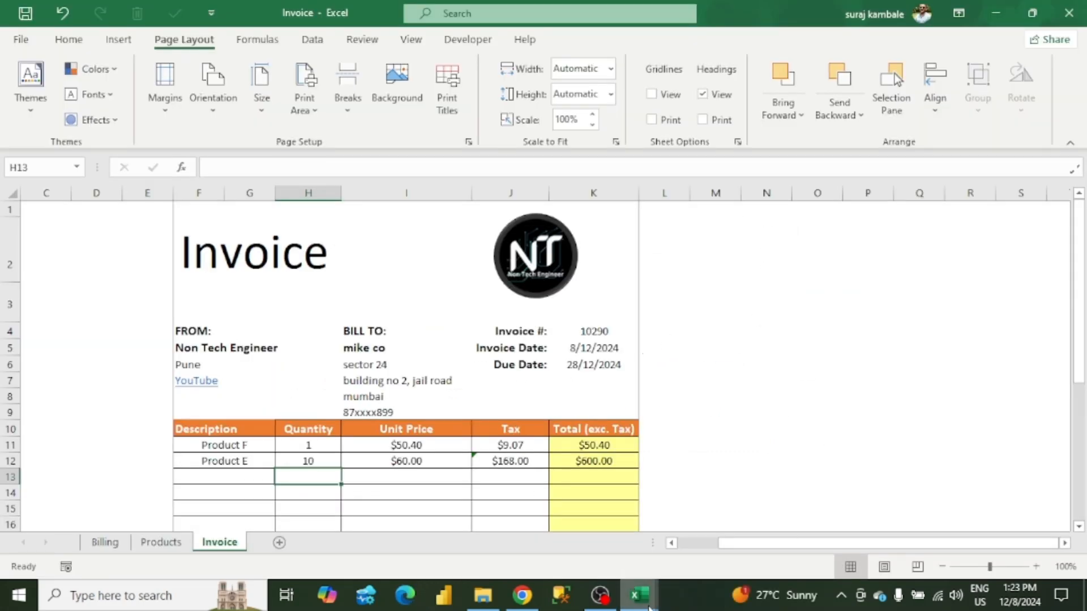
mouse_move(639, 596)
left_click(708, 509)
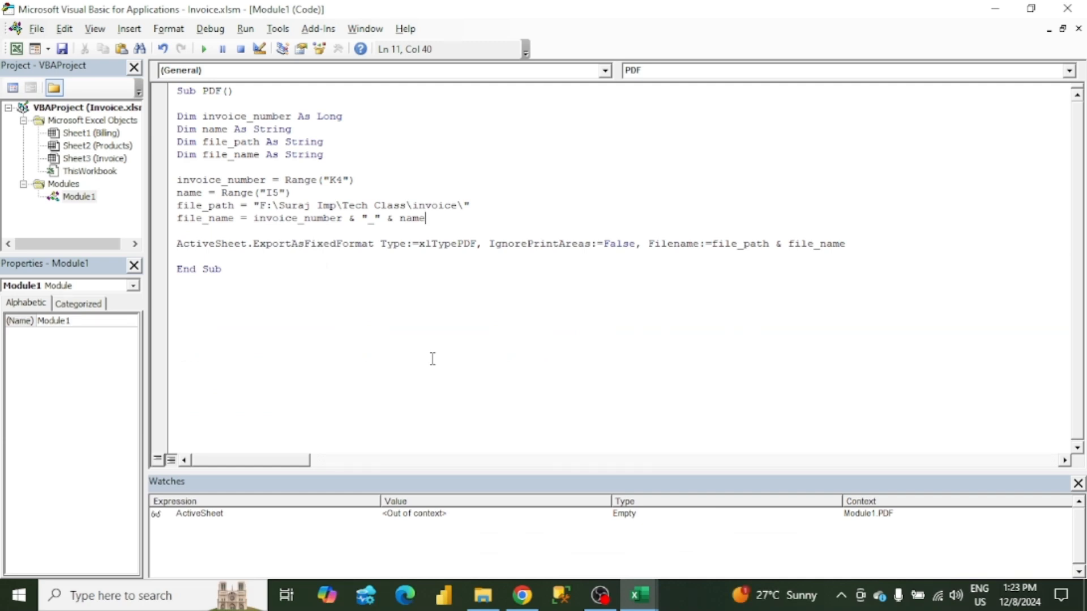
mouse_move(639, 596)
left_click(549, 532)
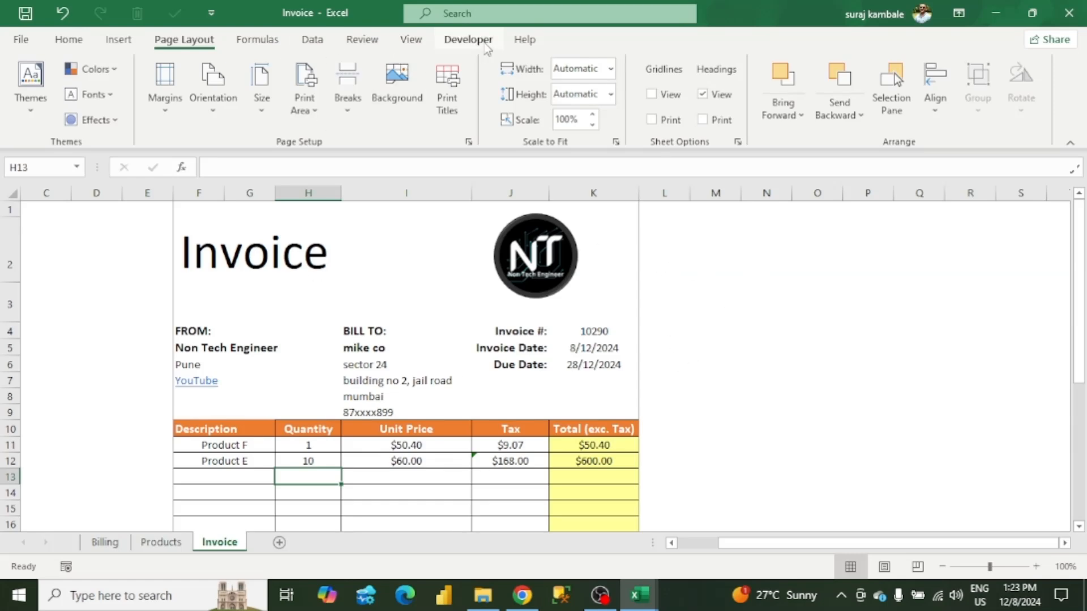
- Insert a form control button beside the invoice header, spanning about columns L to O in row 2, and assign it the PDF macro
left_click(468, 39)
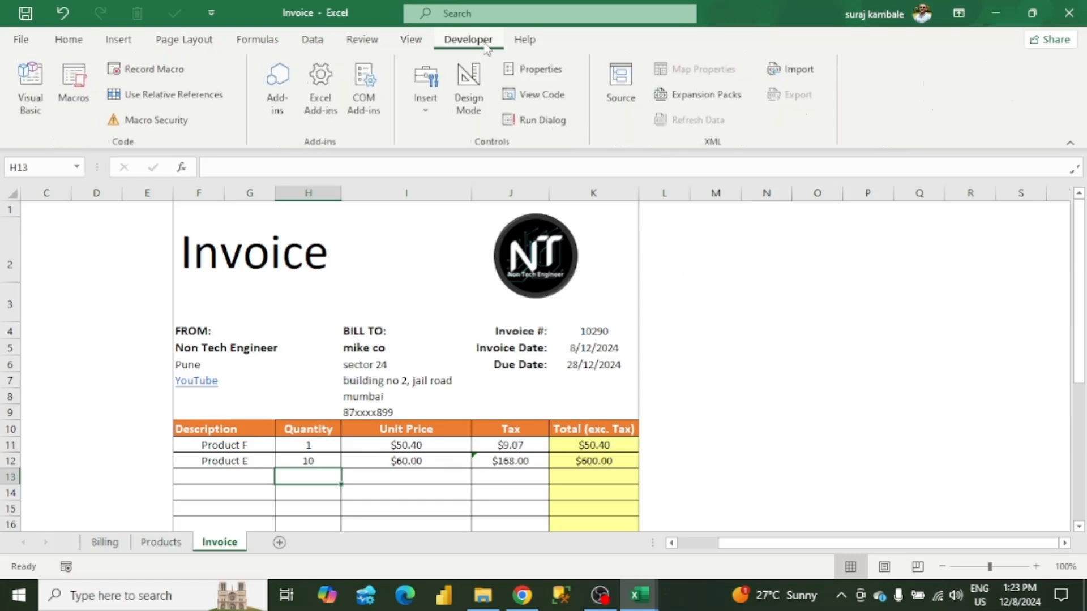
left_click(424, 105)
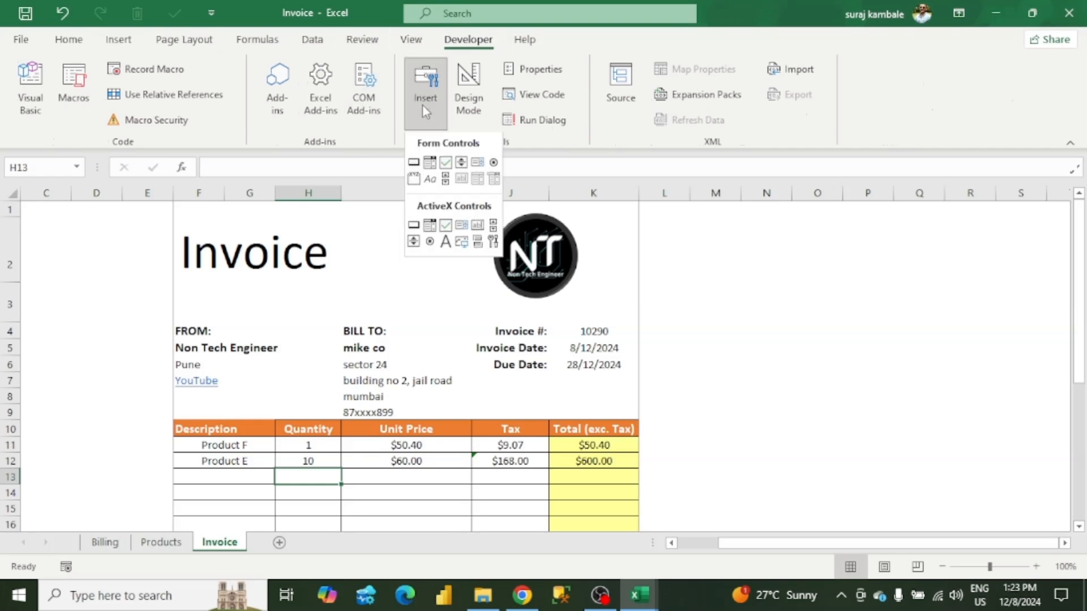
left_click(414, 164)
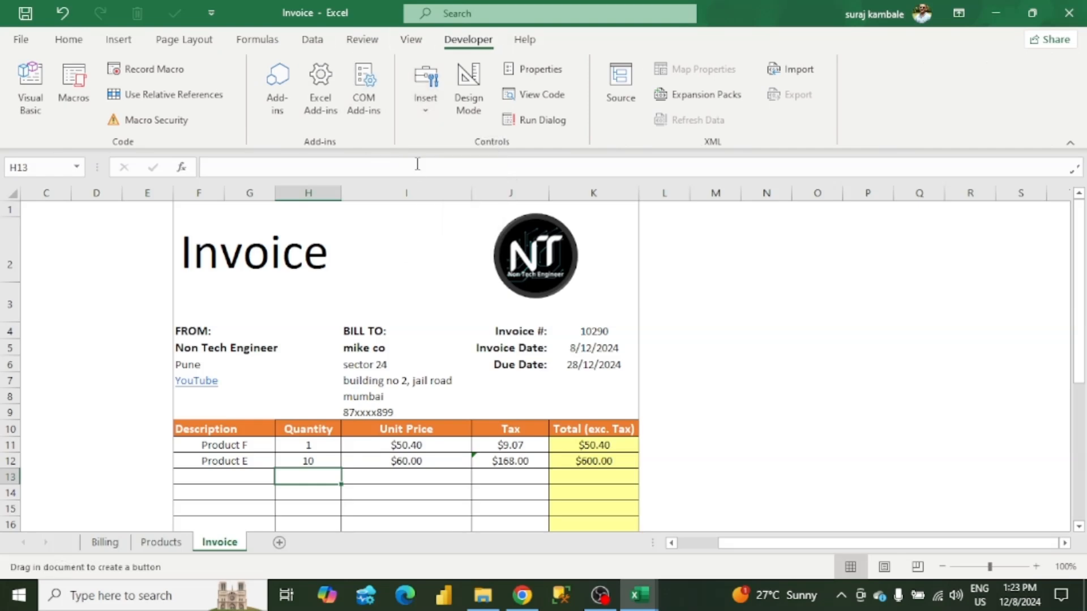
left_click_drag(674, 234, 848, 277)
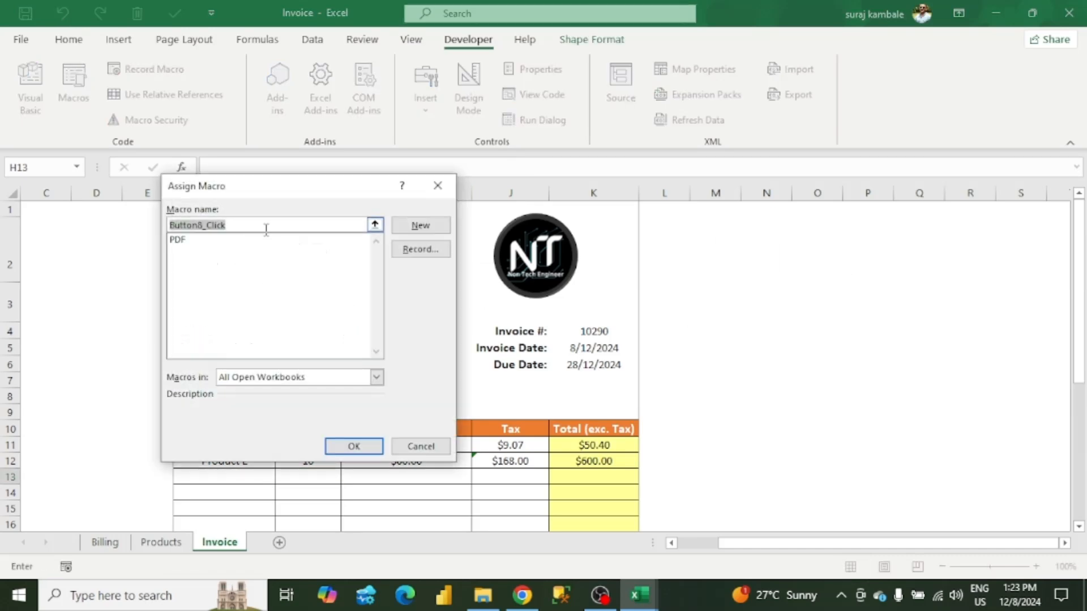
left_click(238, 240)
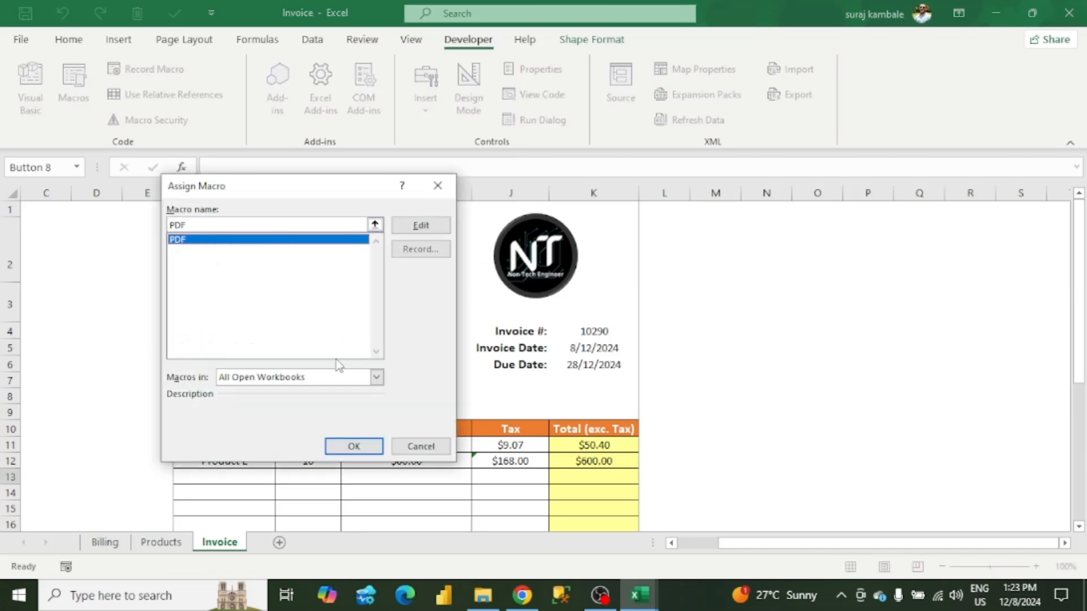
left_click(351, 447)
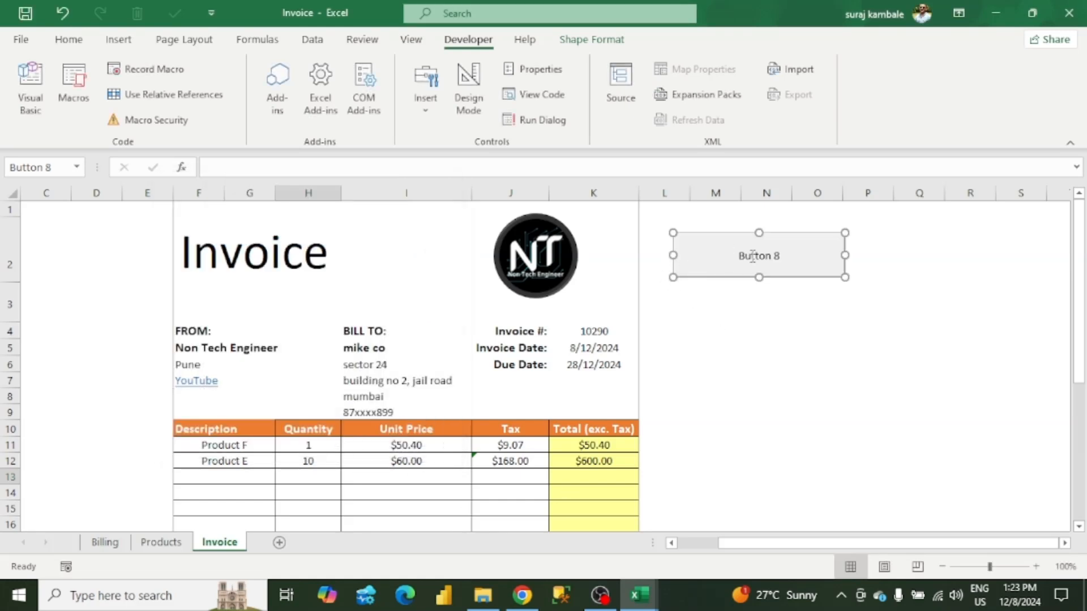
- Change the new button's label to Export to PDF and deselect the button
left_click(753, 256)
mouse_move(780, 256)
left_mouse_down()
mouse_move(744, 256)
mouse_move(793, 256)
left_mouse_up()
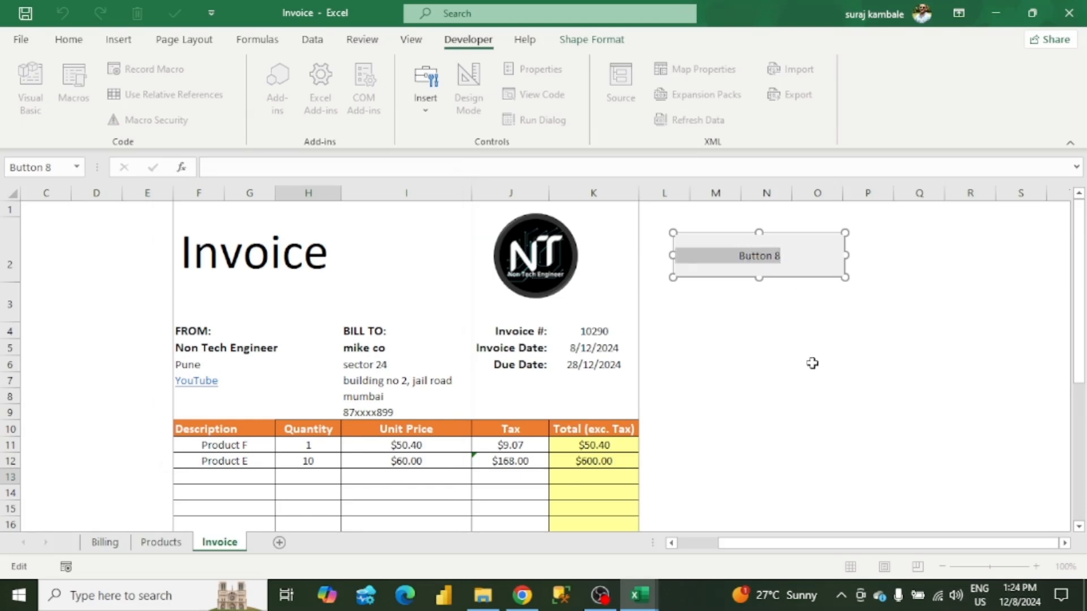
type("Ex")
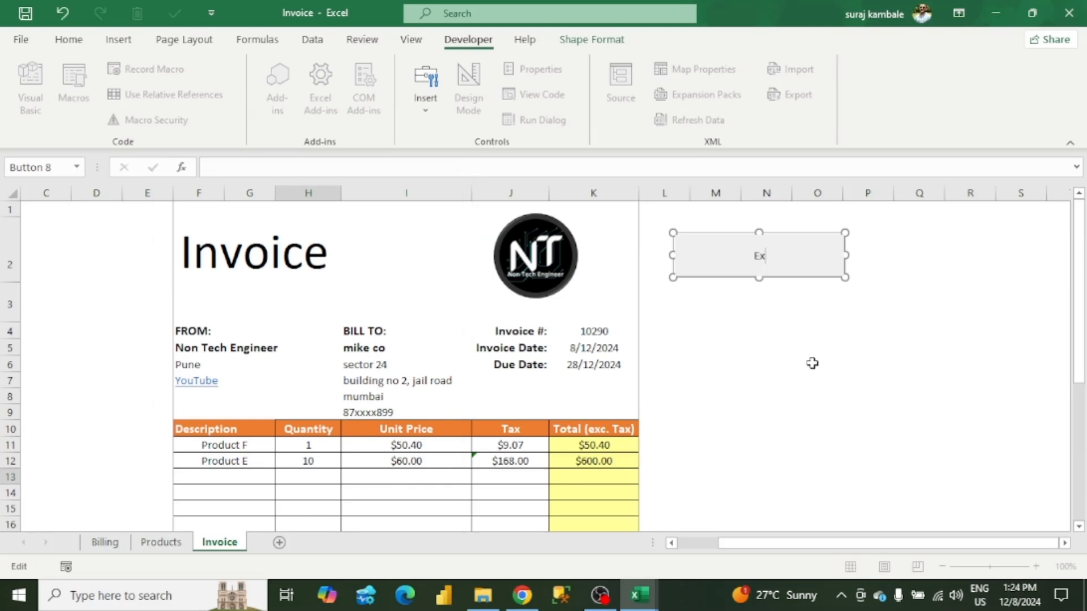
type("port to PDS")
key("BackSpace")
type("DS")
key("BackSpace")
type("F")
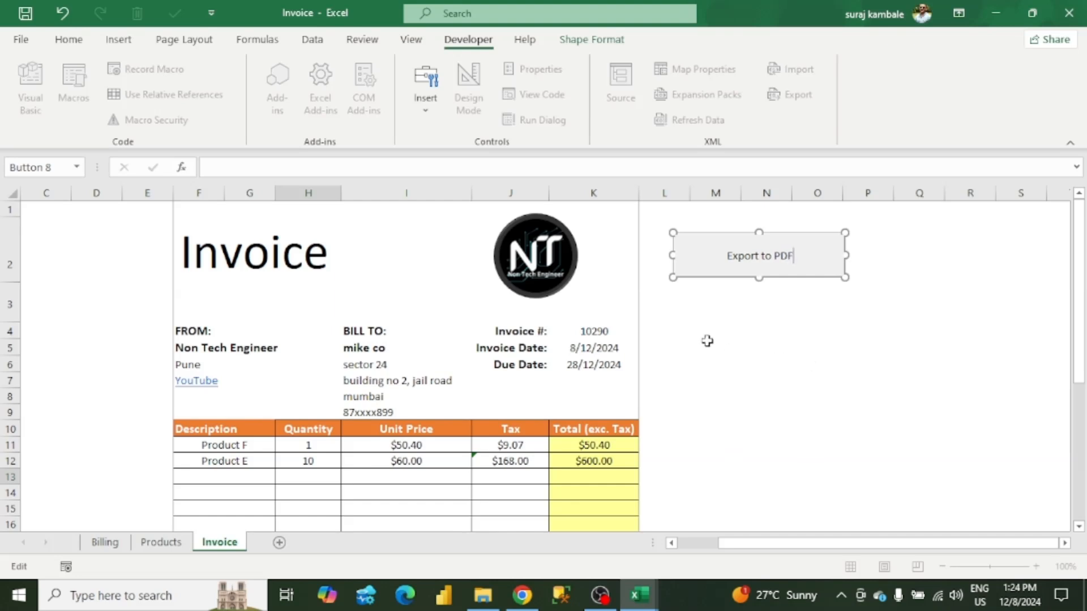
left_click_drag(814, 260, 729, 258)
left_click(776, 321)
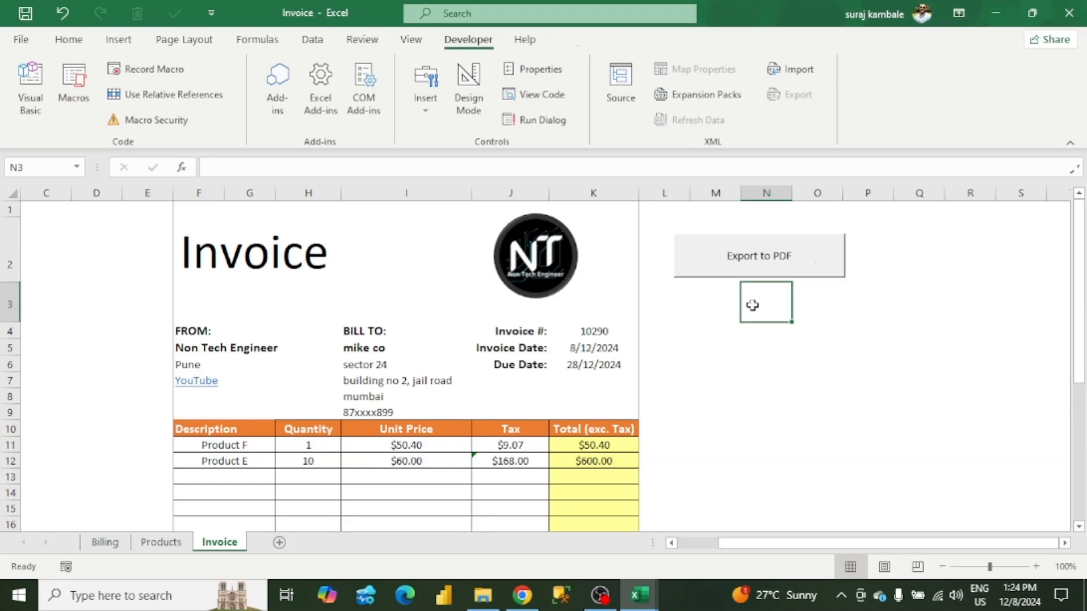
- Export the invoice with the Export to PDF button and check the output in the invoice folder
left_click(756, 266)
left_click(481, 596)
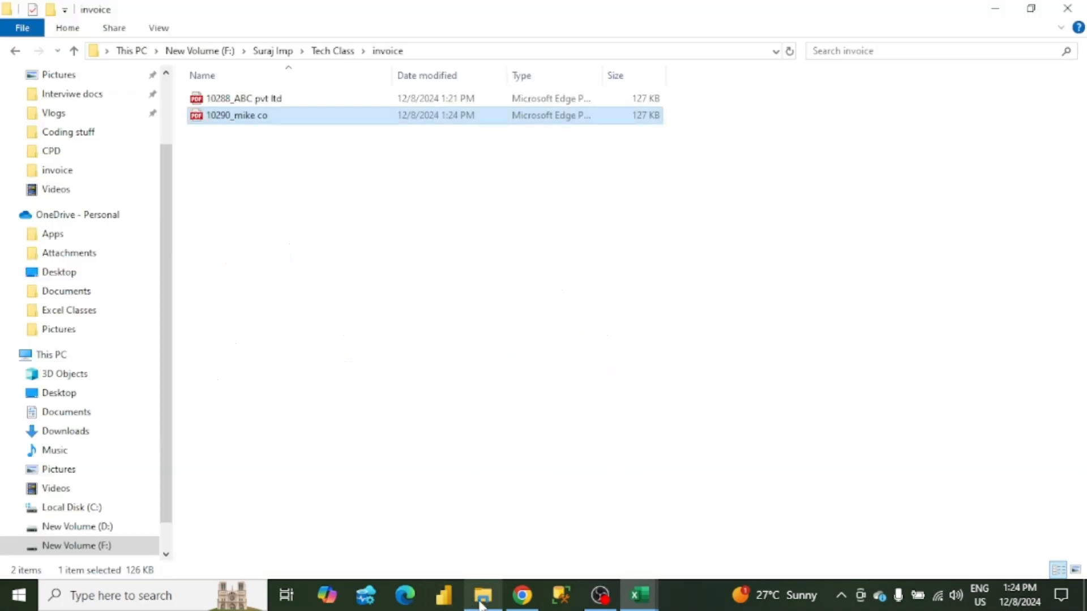
left_click(481, 596)
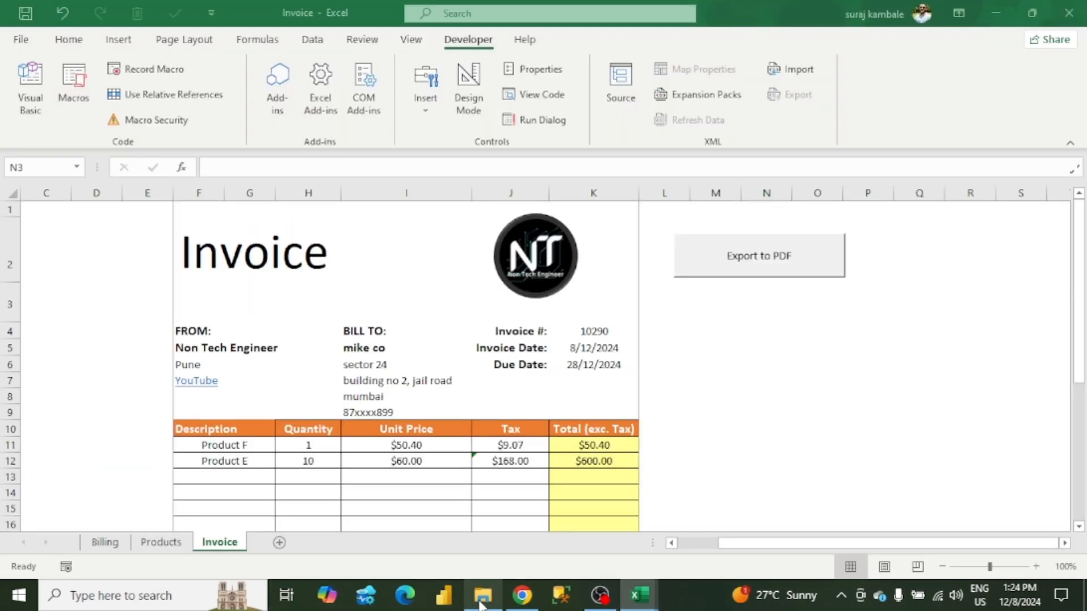
- Delete both exported PDF files from the invoice folder in File Explorer
left_click(482, 596)
key("ctrl+a")
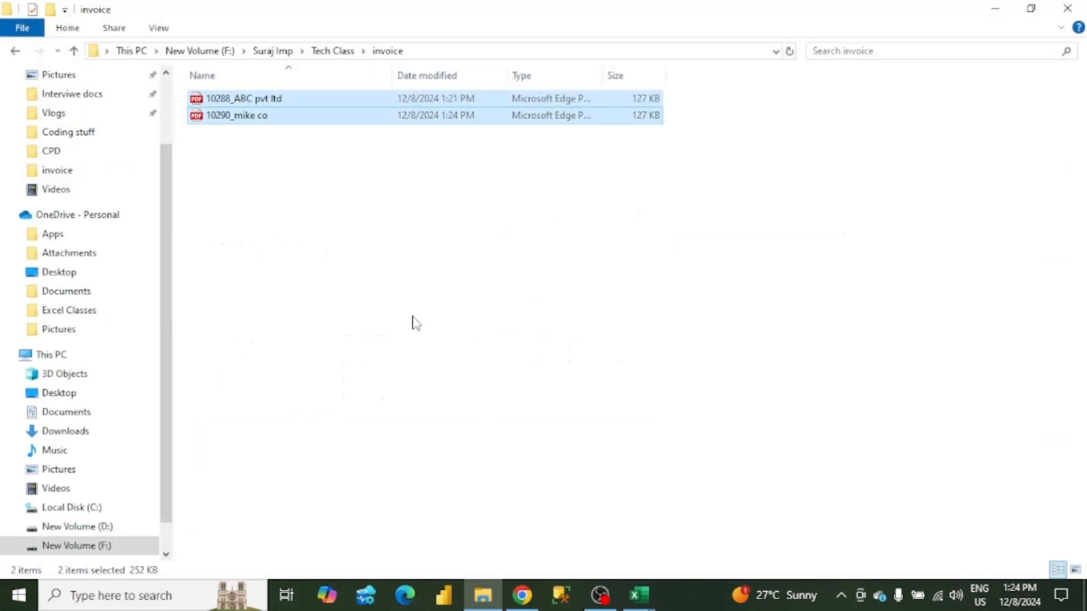
key("Delete")
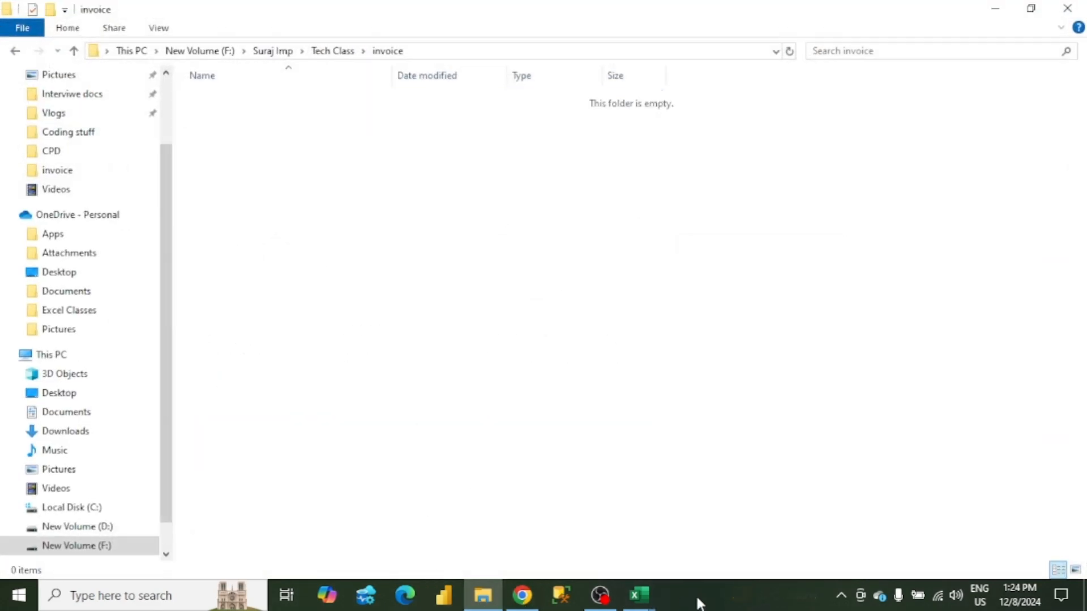
- Return to the Invoice workbook, export the invoice again with the Export to PDF button and check the emptied invoice folder
mouse_move(640, 596)
left_click(627, 562)
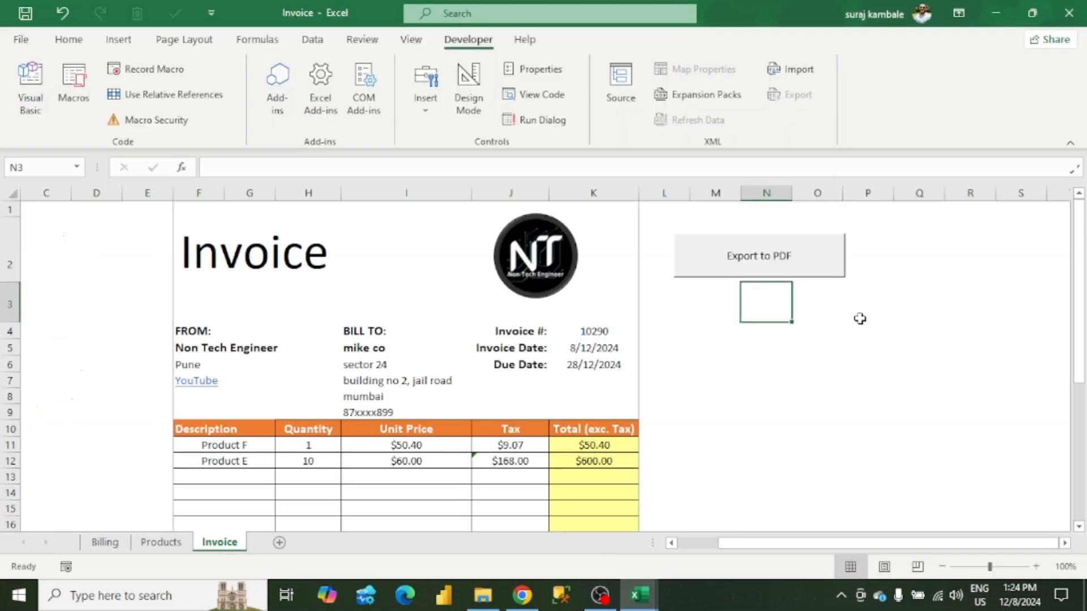
left_click(791, 266)
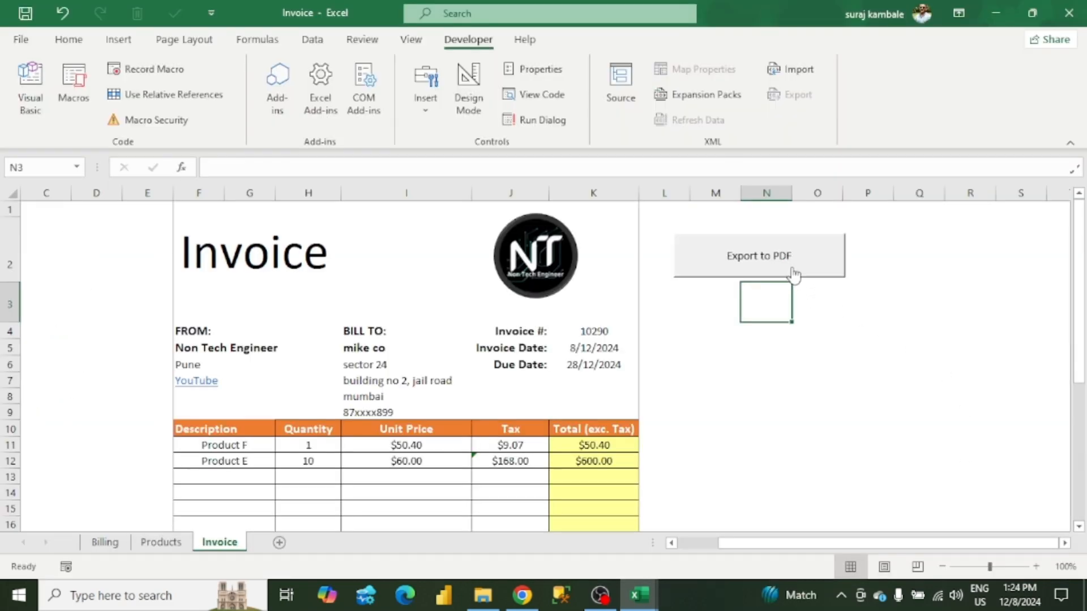
left_click(480, 599)
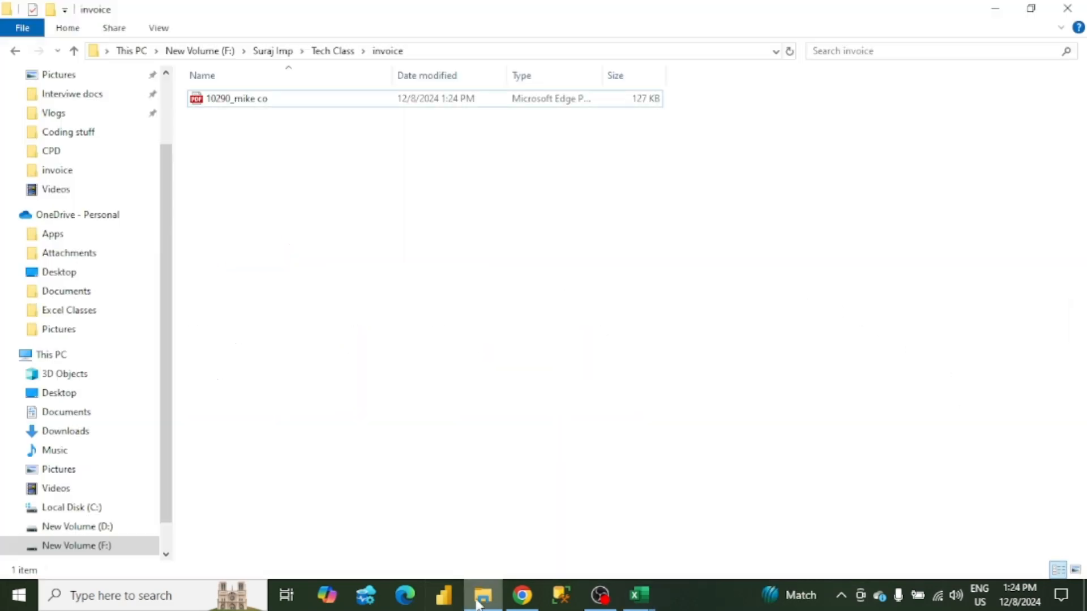
- Return to the Invoice workbook and choose Sam Co. as the Bill To company
left_click(638, 602)
left_click(555, 521)
left_click(449, 349)
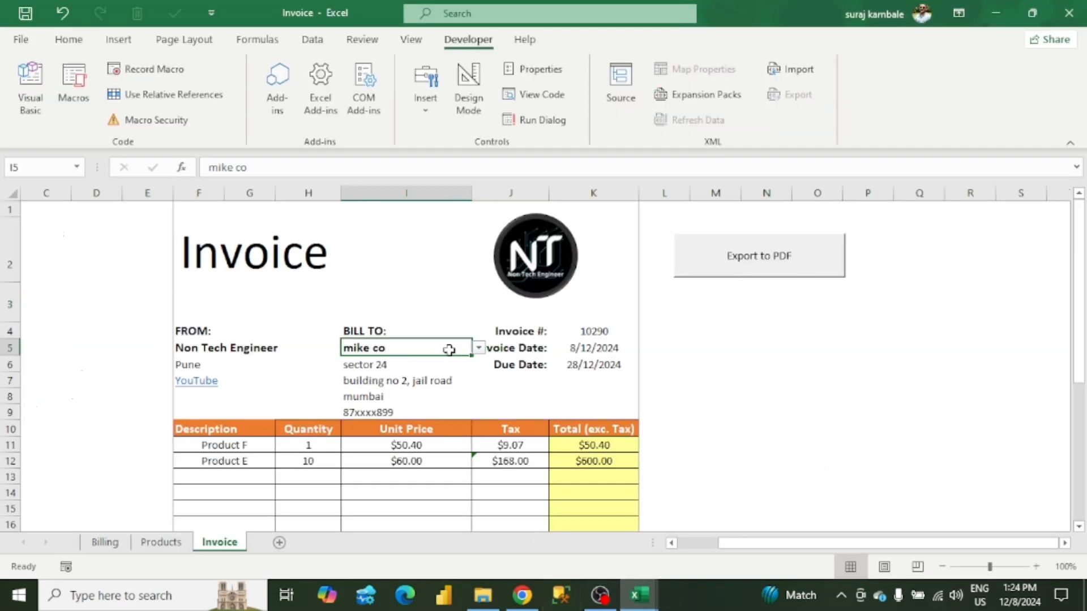
left_click(479, 349)
left_click_drag(476, 395, 476, 371)
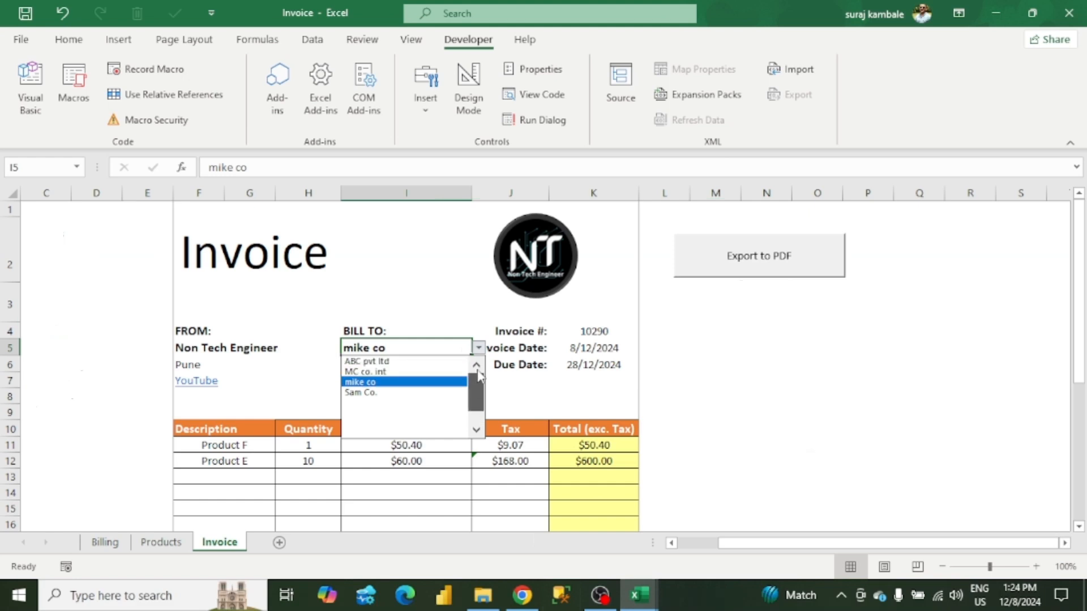
left_click(400, 395)
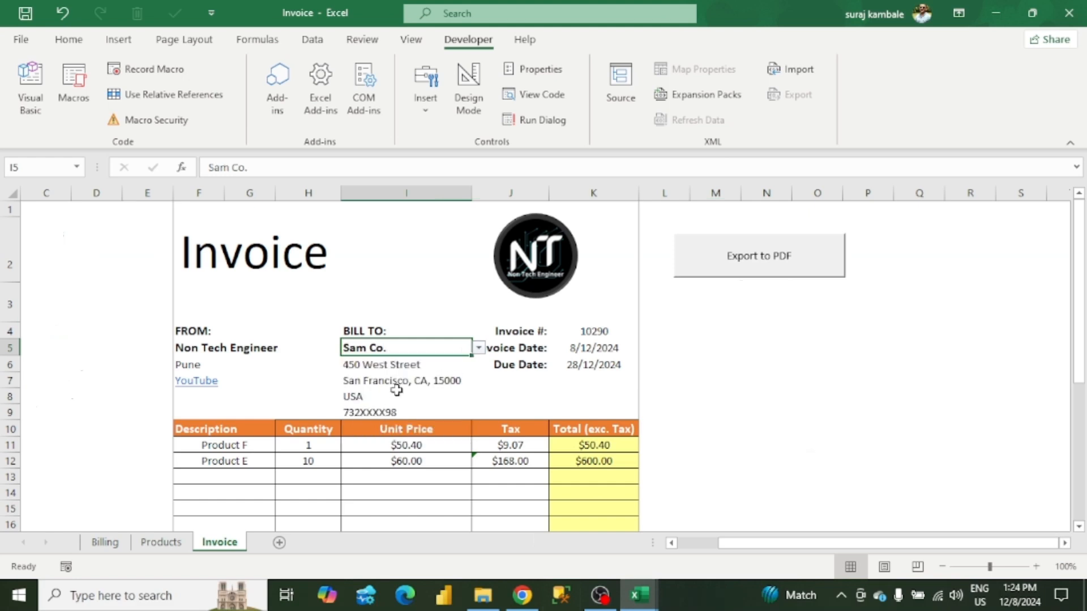
- Change the invoice number in K4 to 10300
left_click(592, 331)
double_click(600, 331)
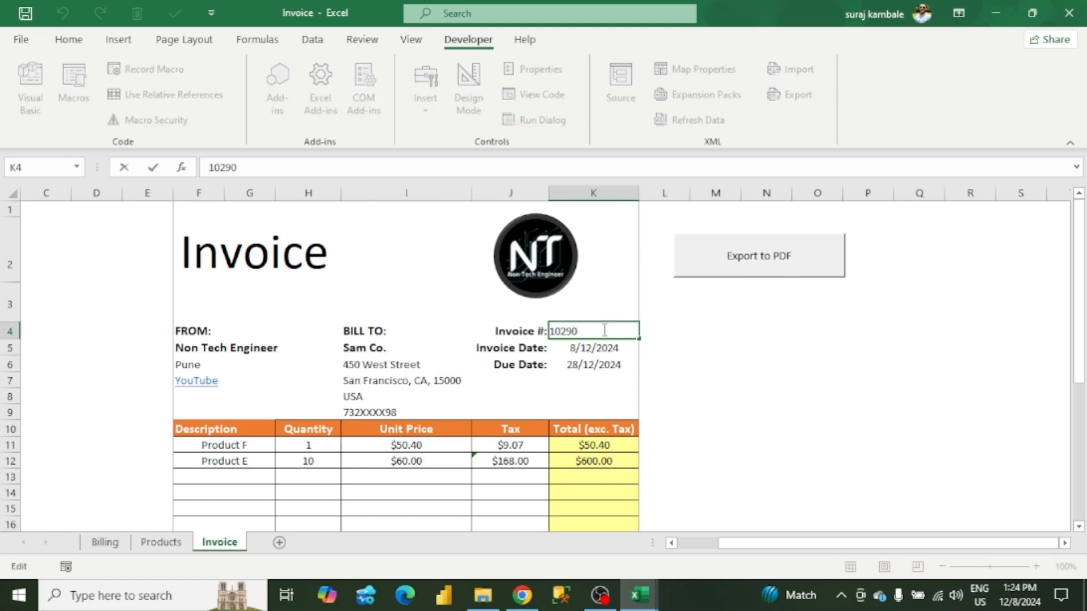
key("BackSpace")
key("BackSpace")
key("BackSpace")
type("300")
key("Return")
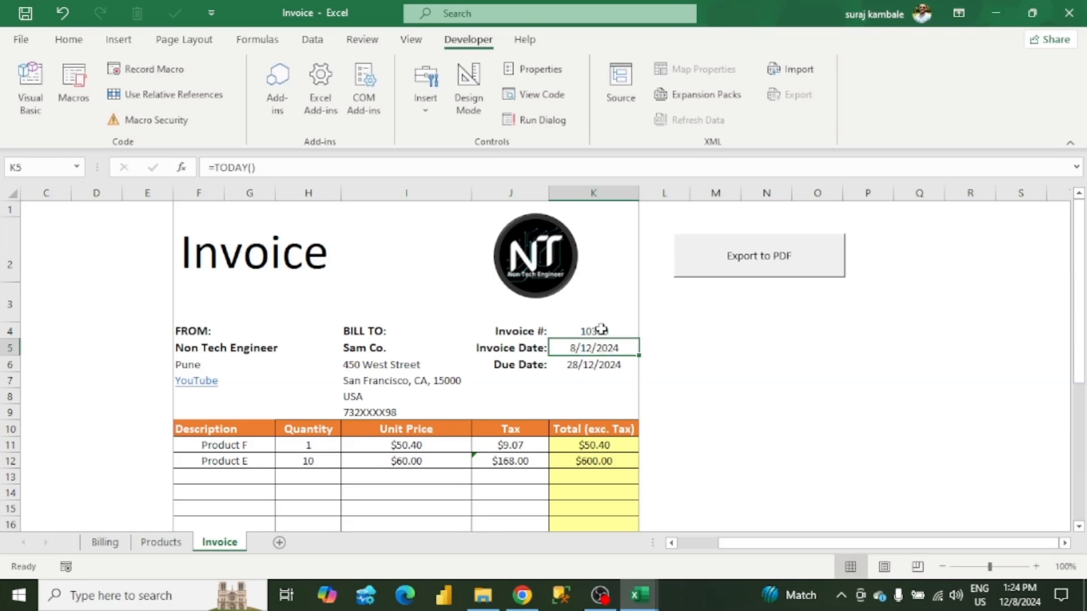
- Set the quantity of Product E to 5 and the quantity of Product F to 12
scroll(498, 428, "down", 3)
scroll(308, 281, "up", 1)
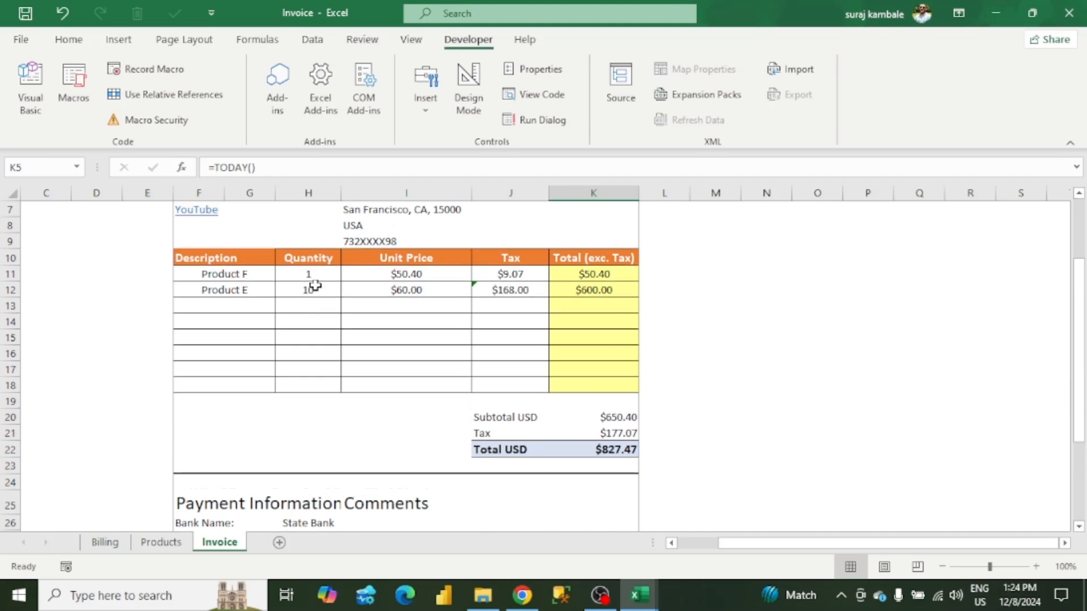
left_click(314, 286)
type("5")
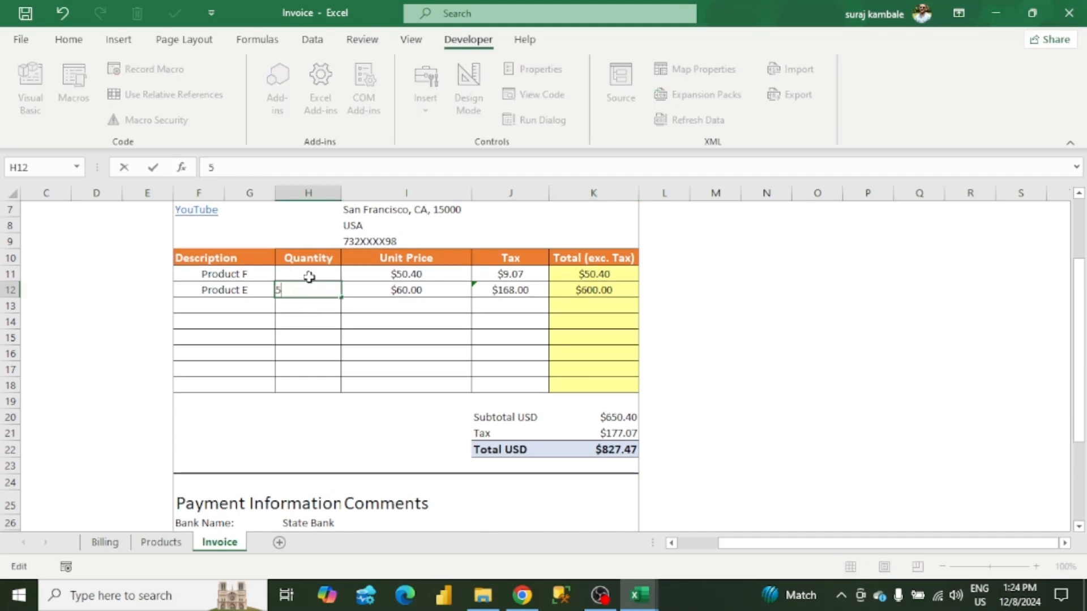
left_click(309, 276)
type("12")
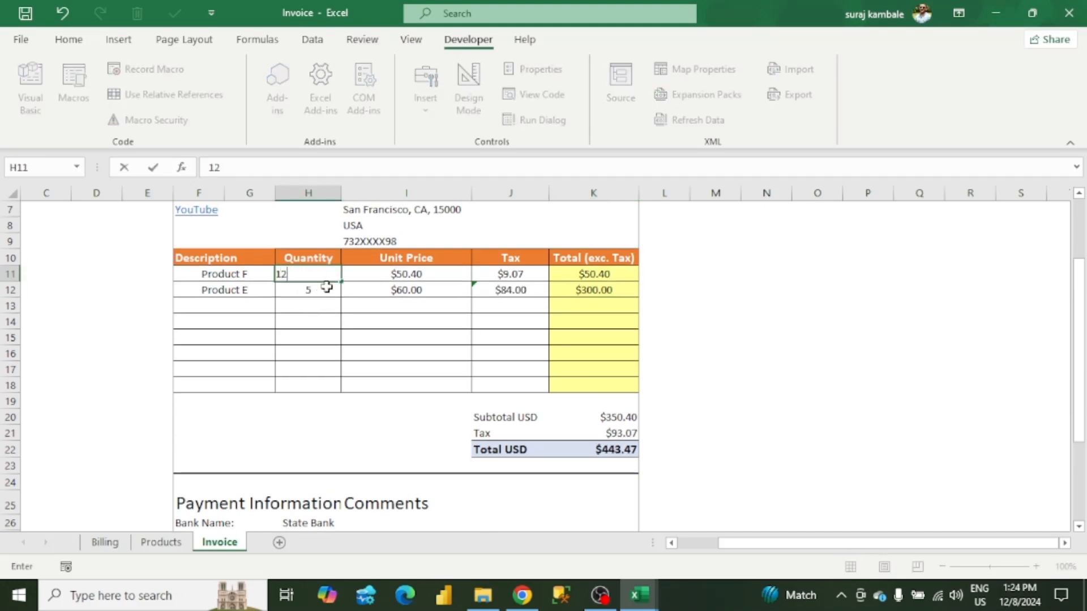
left_click(298, 311)
- Add Product D as a third line item with quantity 5 and a unit price of 40
left_click(244, 304)
left_click(282, 306)
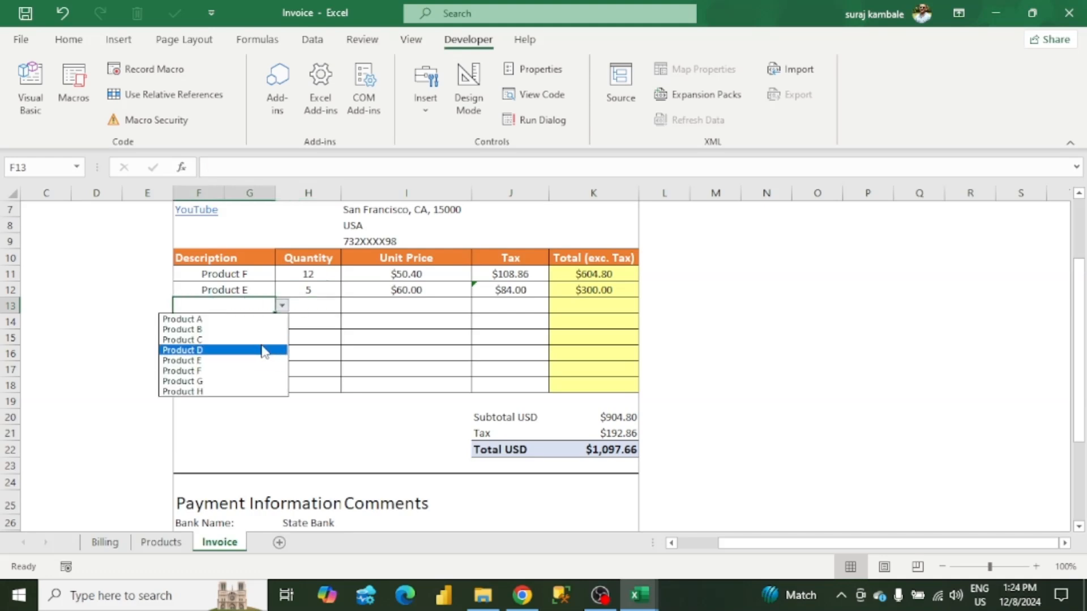
left_click(261, 350)
left_click(306, 307)
type("5")
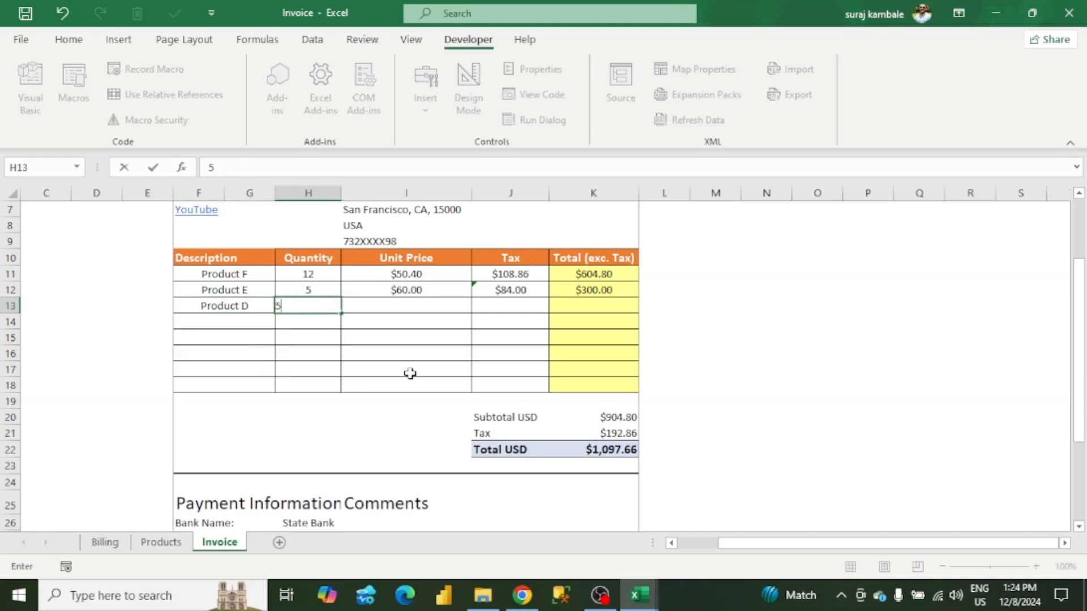
left_click(420, 316)
key("Up")
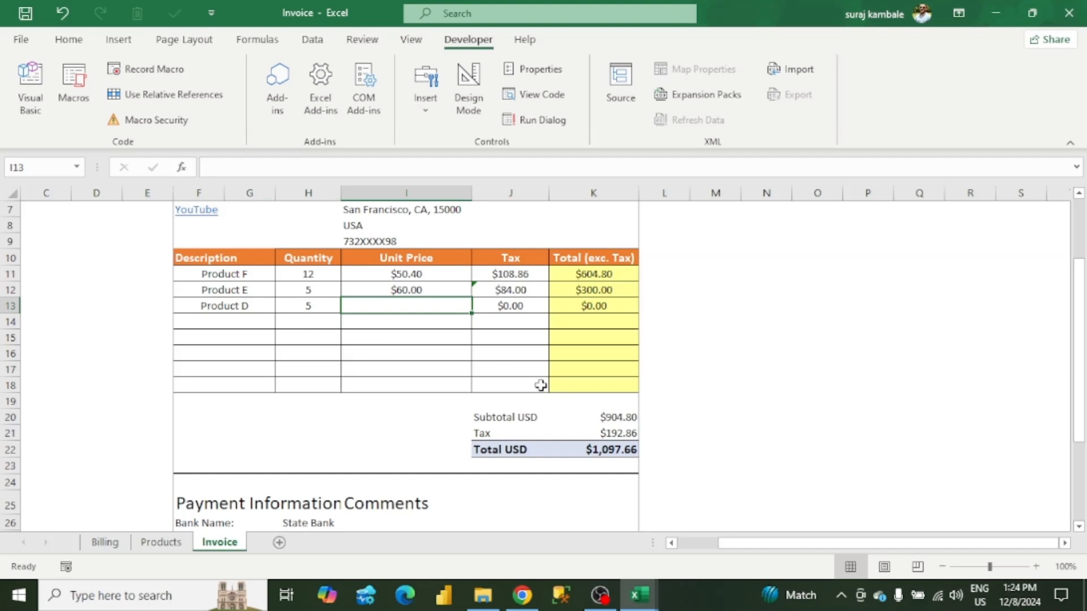
type("40")
key("Return")
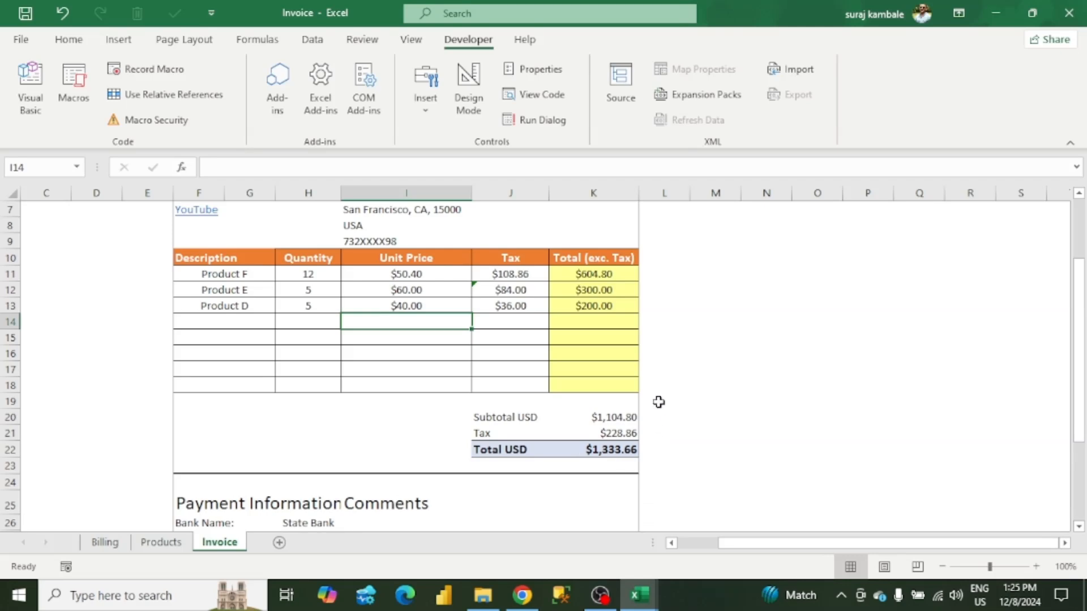
- Export the Sam Co. invoice with the Export to PDF button and check the invoice folder for the output
scroll(658, 401, "up", 2)
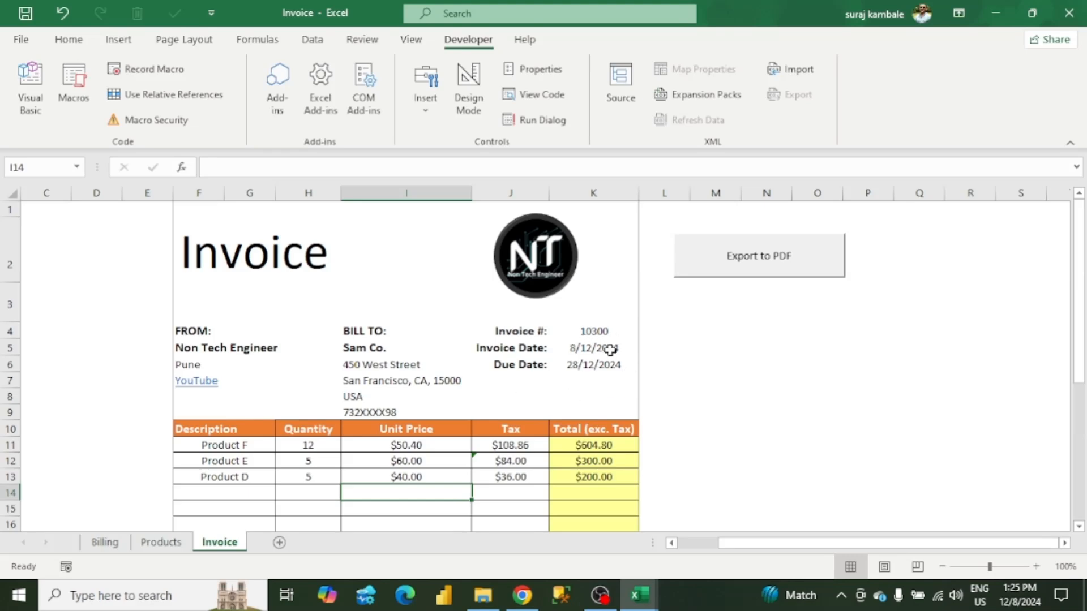
left_click(744, 260)
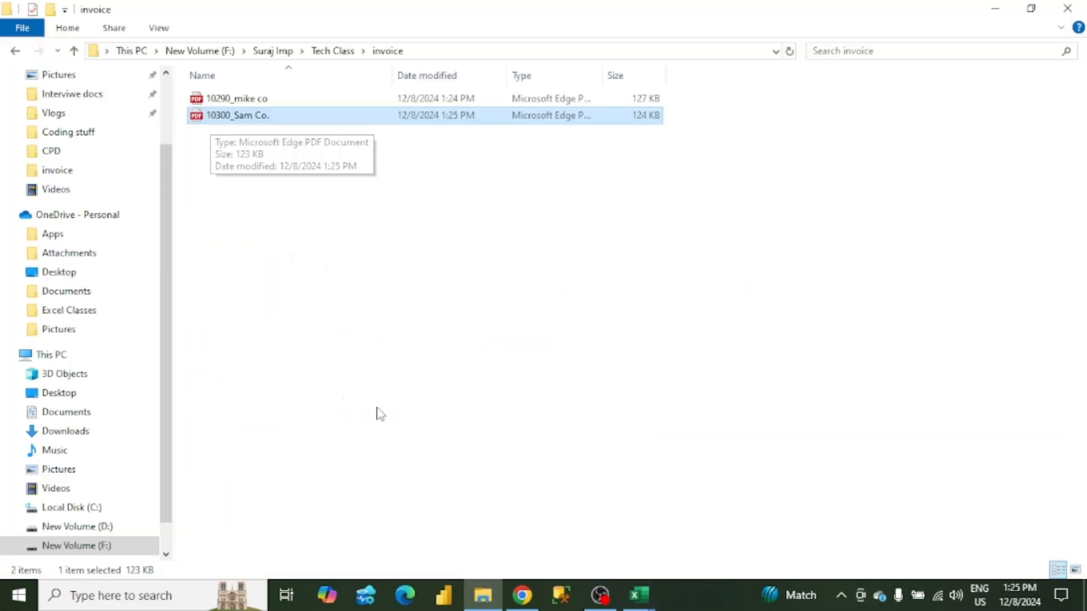
left_click(382, 415)
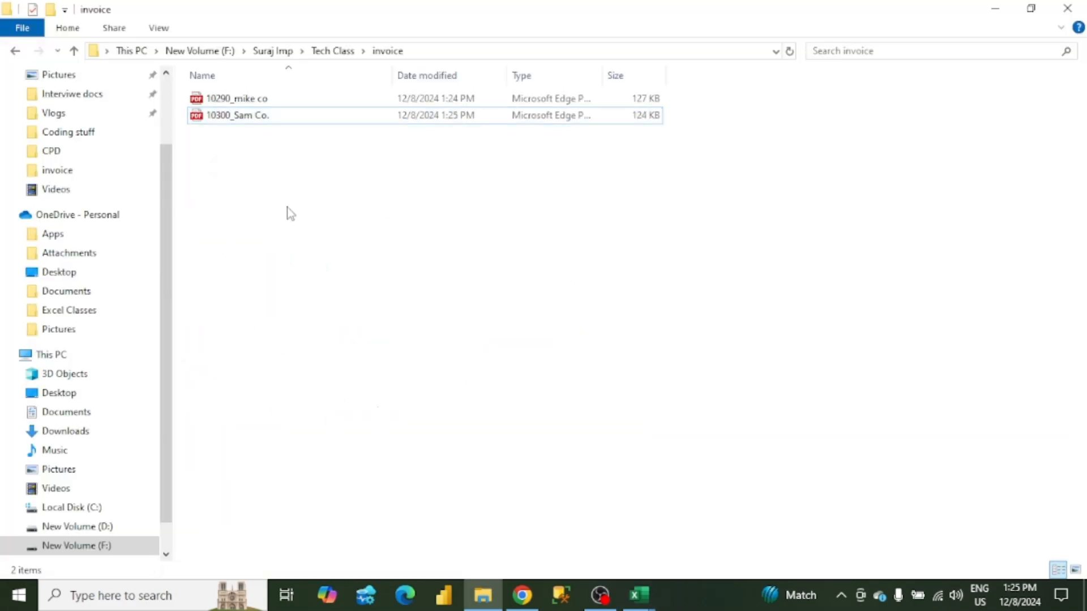
- Open the exported 10300_Sam Co. PDF, review its billing details, line items and totals, and close it
double_click(270, 117)
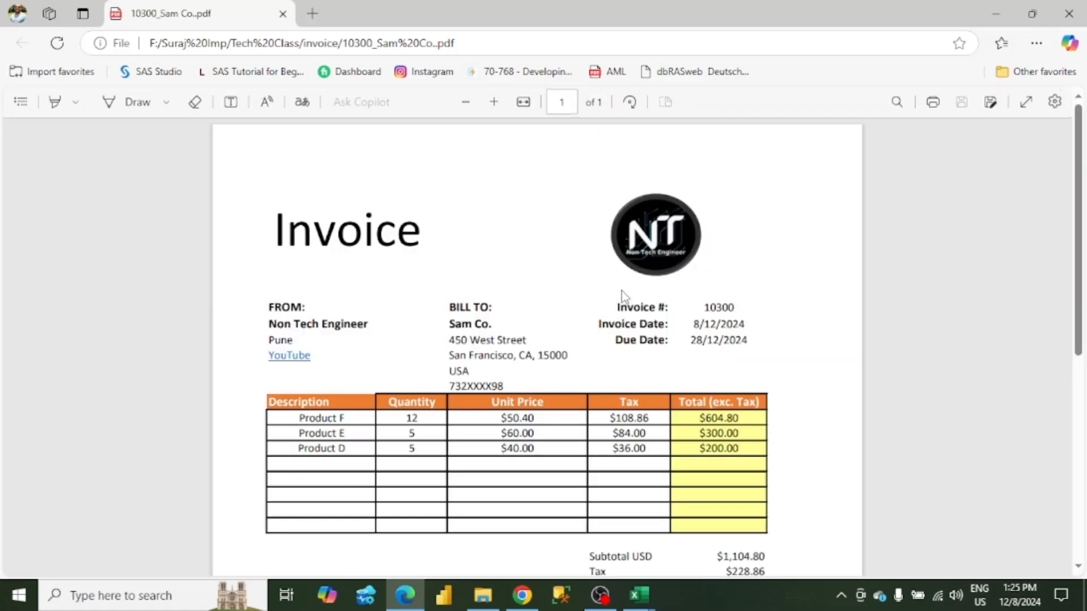
scroll(622, 291, "down", 3)
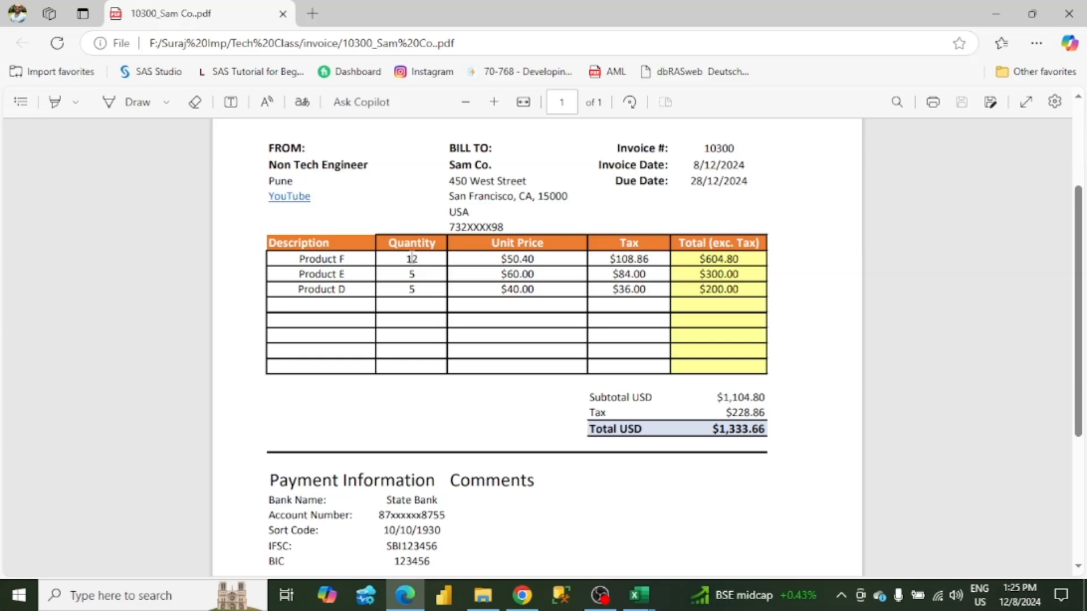
left_click_drag(407, 259, 437, 305)
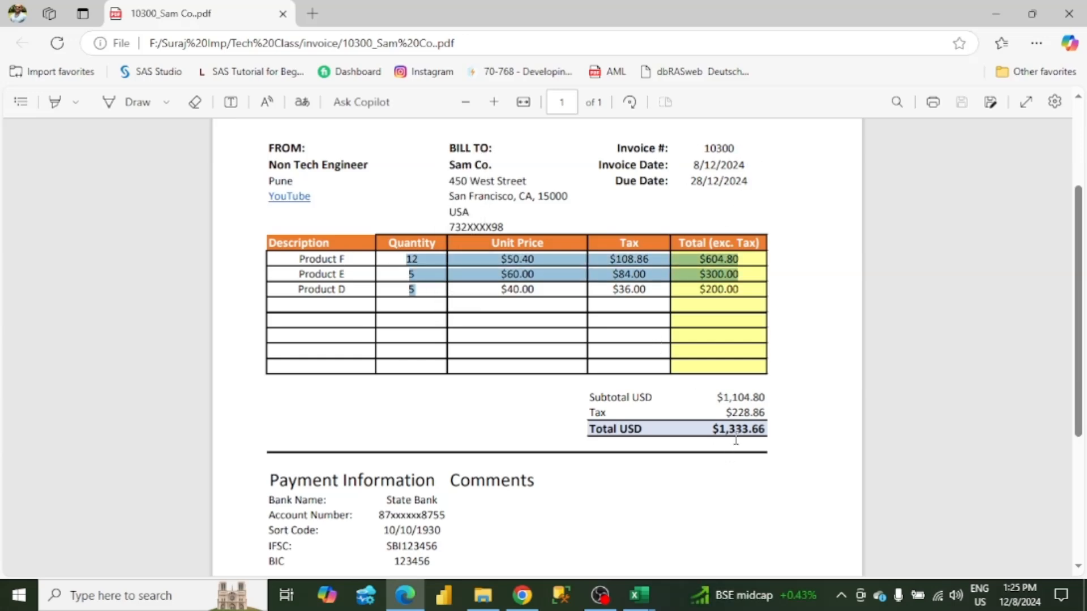
scroll(777, 444, "down", 3)
scroll(777, 443, "up", 6)
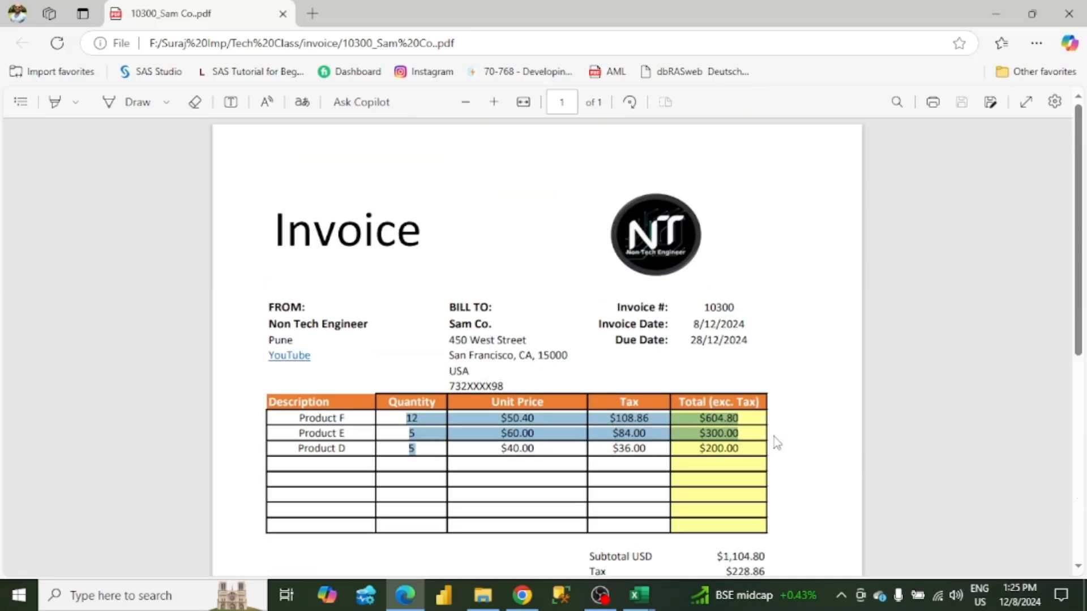
left_click(283, 13)
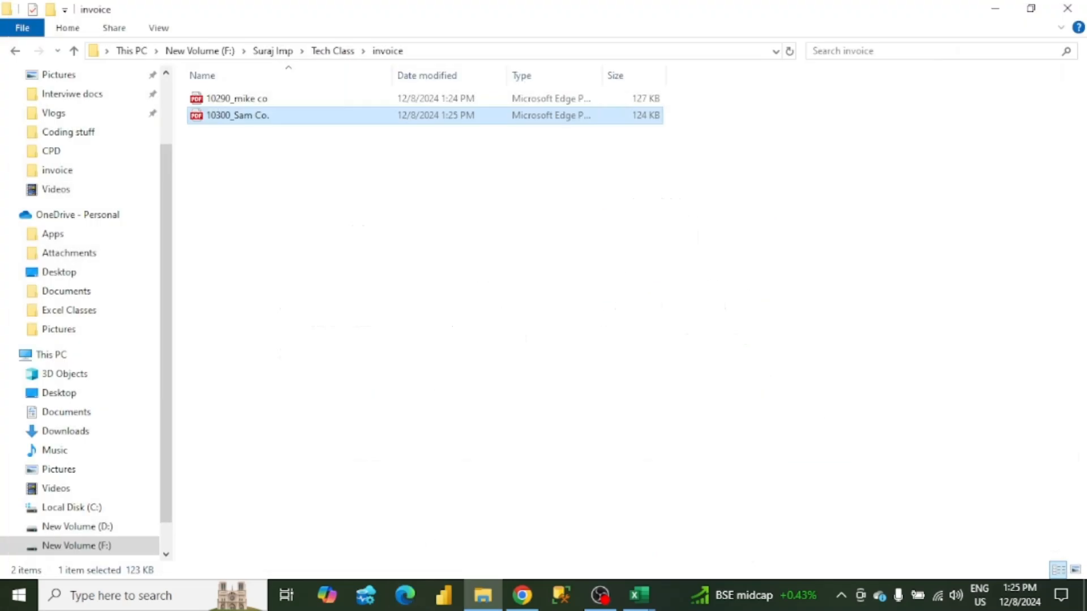
- View the PDF macro's code in the Visual Basic editor and return to the Invoice workbook
mouse_move(643, 607)
left_click(552, 529)
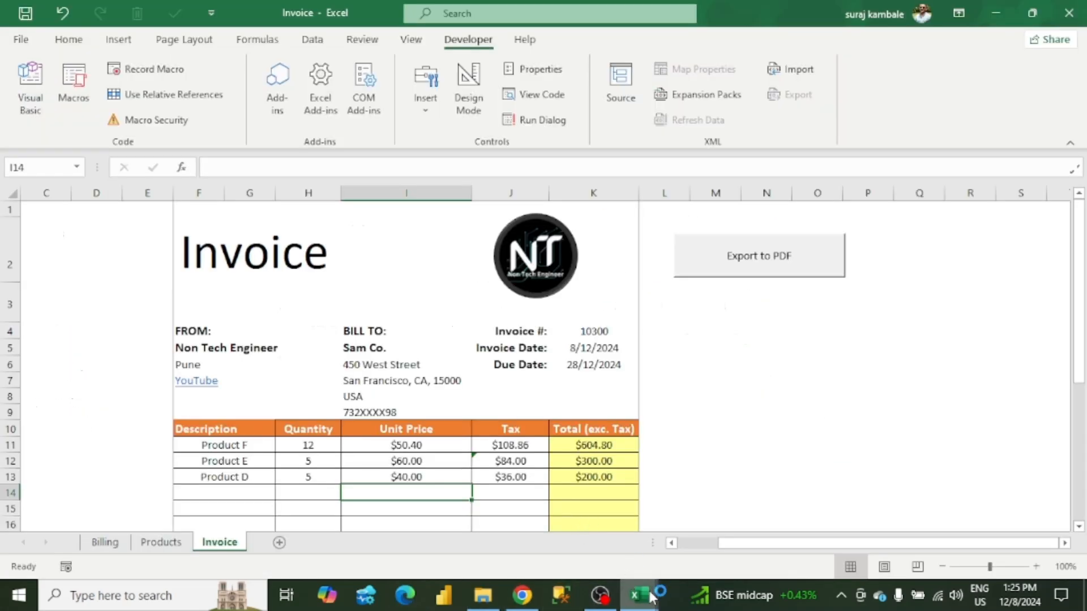
left_click(677, 543)
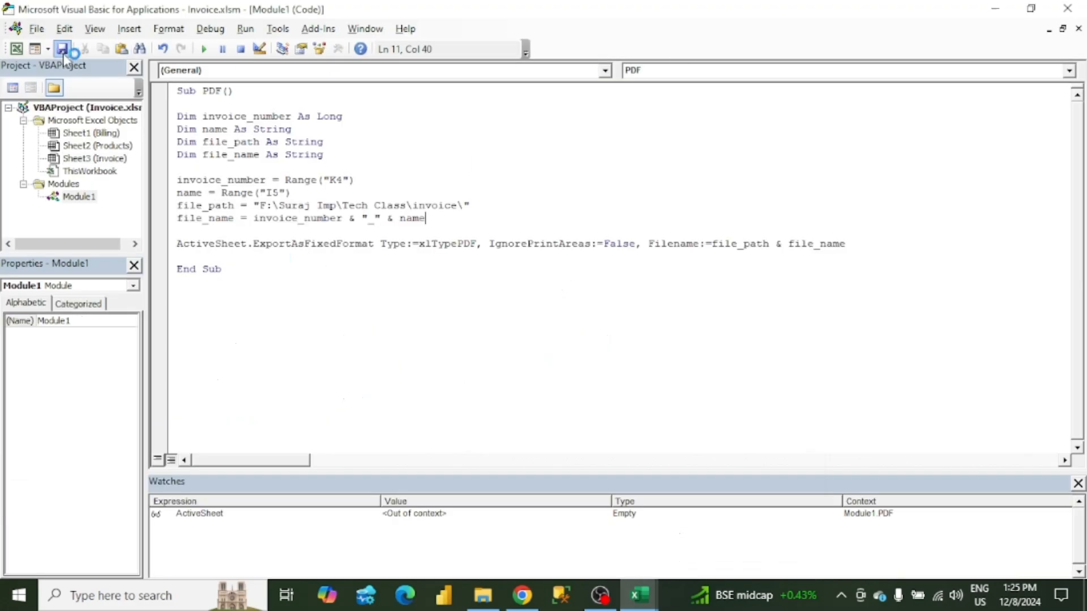
left_click(1054, 11)
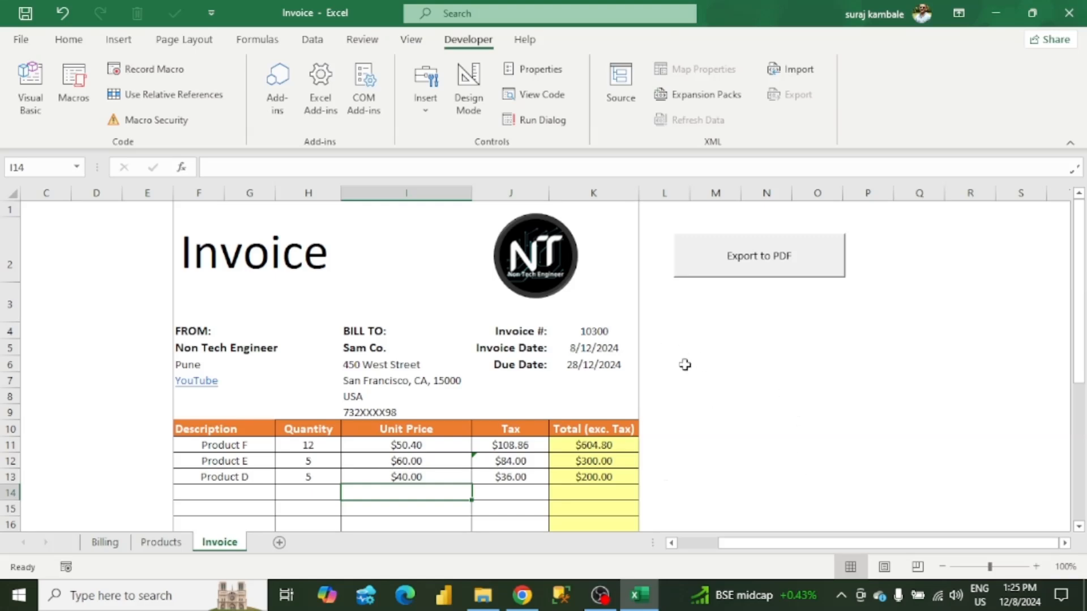
- Compare the company list on the Billing sheet with the choices offered in the Invoice sheet's Bill To dropdown
left_click(108, 545)
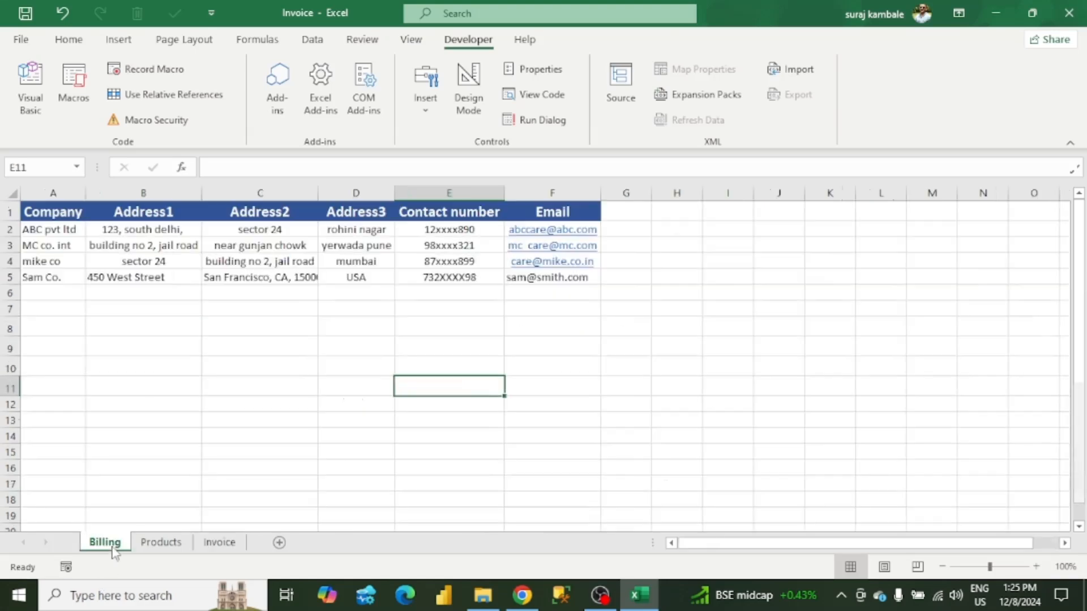
left_click(35, 293)
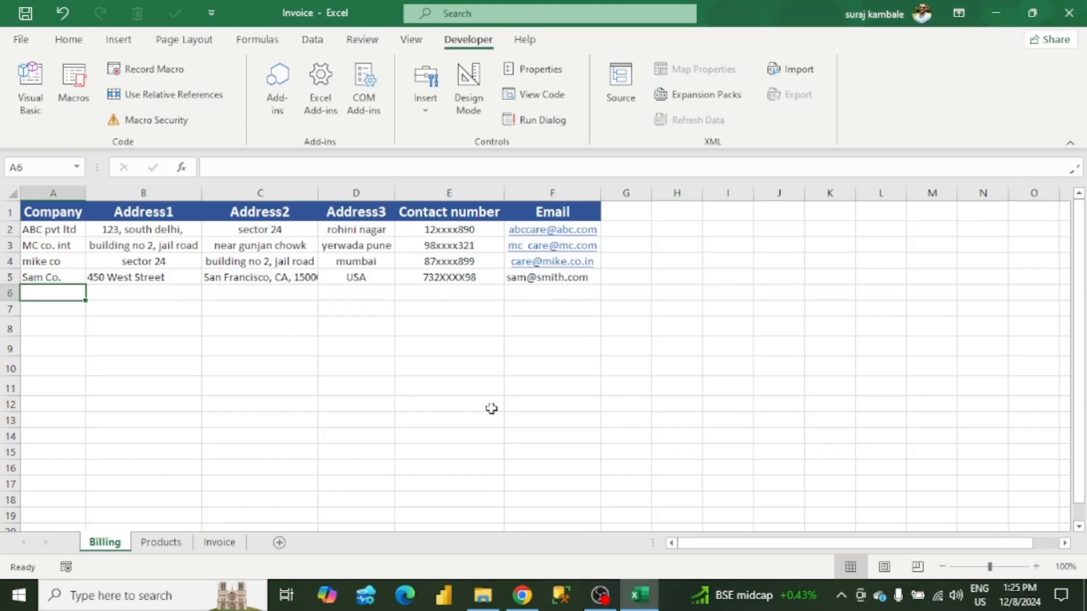
left_click(226, 544)
left_click(414, 350)
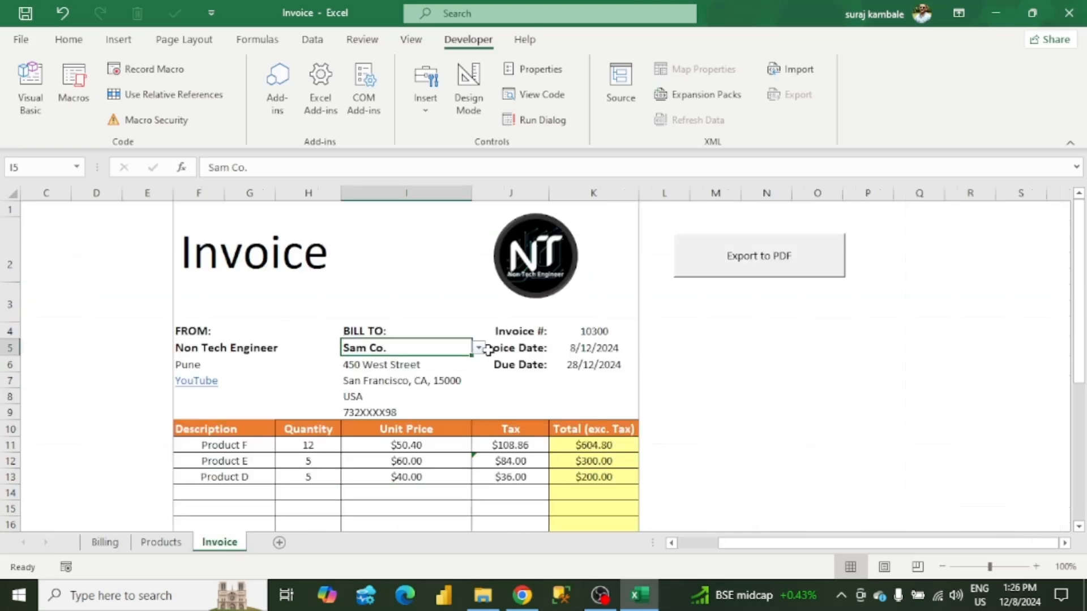
left_click(480, 348)
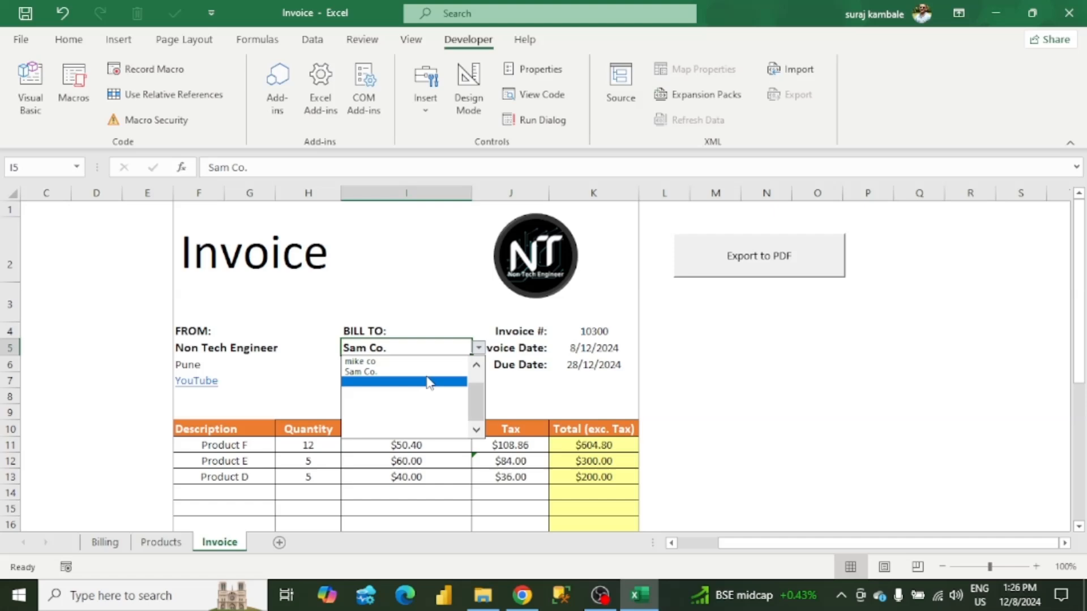
- Add company XYZ in row 6 of the Billing sheet, with placeholder text for the three address fields and a masked contact number
left_click(107, 546)
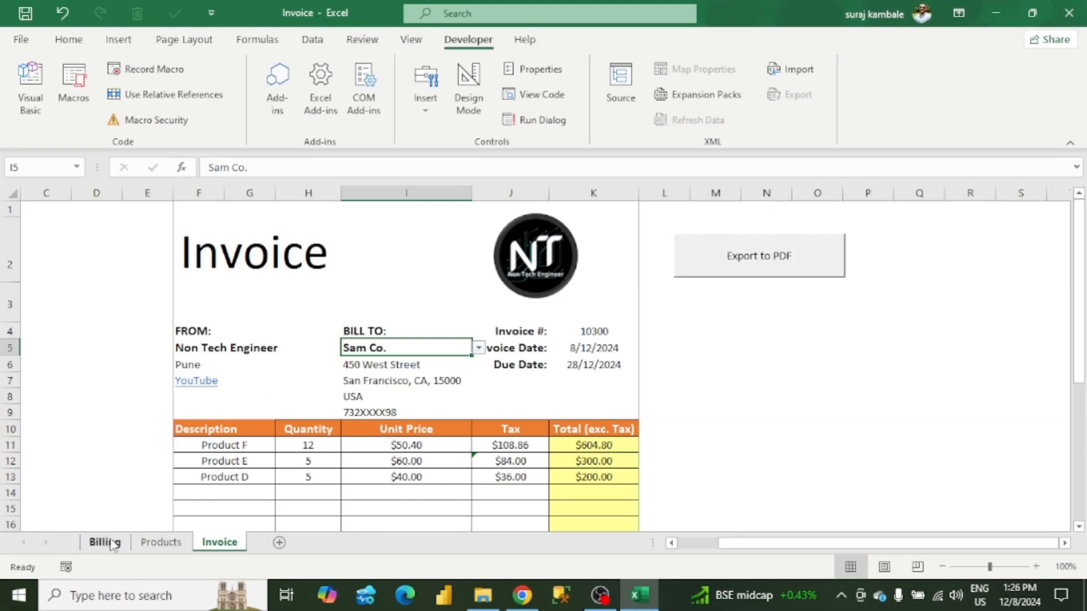
left_click(103, 541)
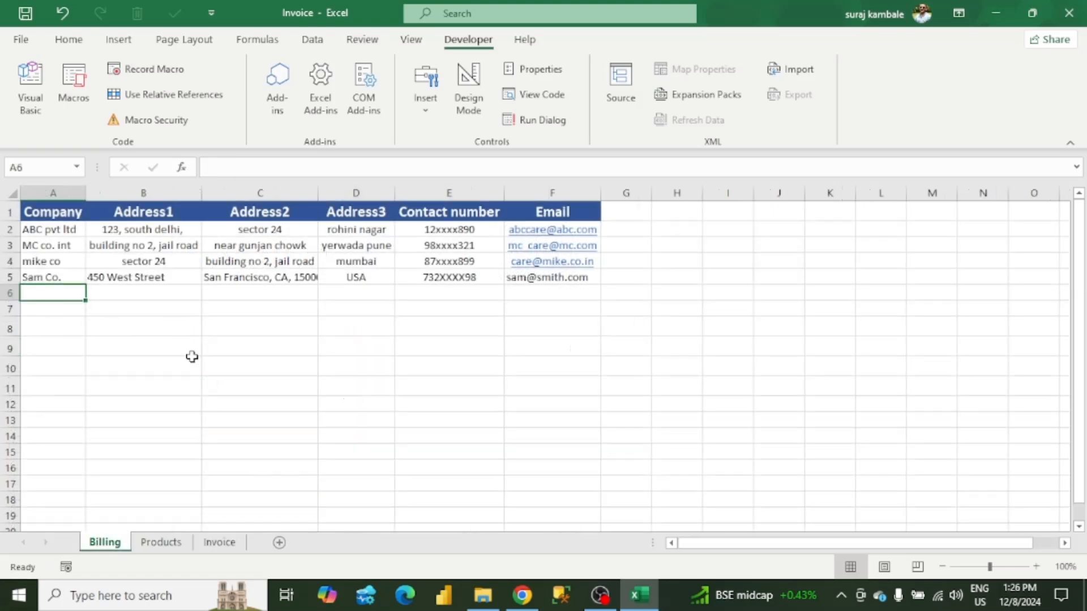
type("XYZ")
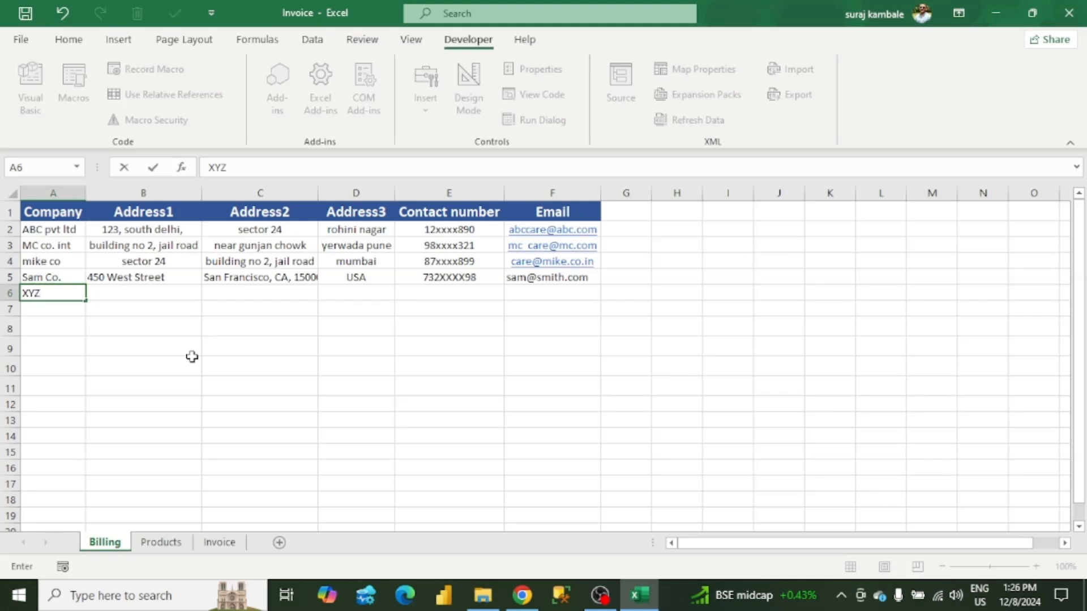
key("Tab")
type("jsnqjsnk")
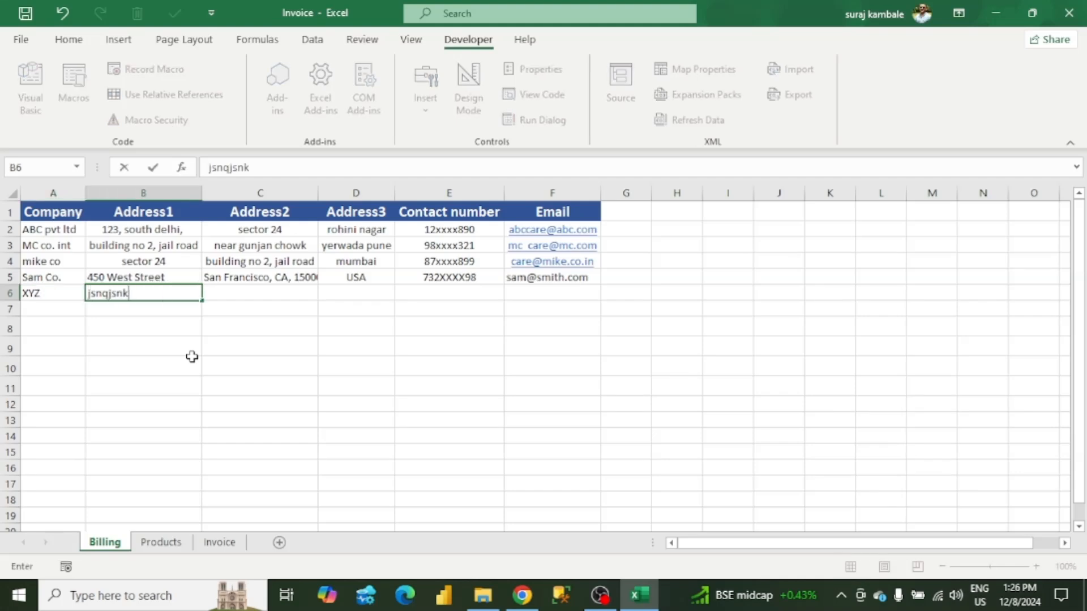
key("Tab")
type("jndkas")
key("Tab")
type("jdnskn")
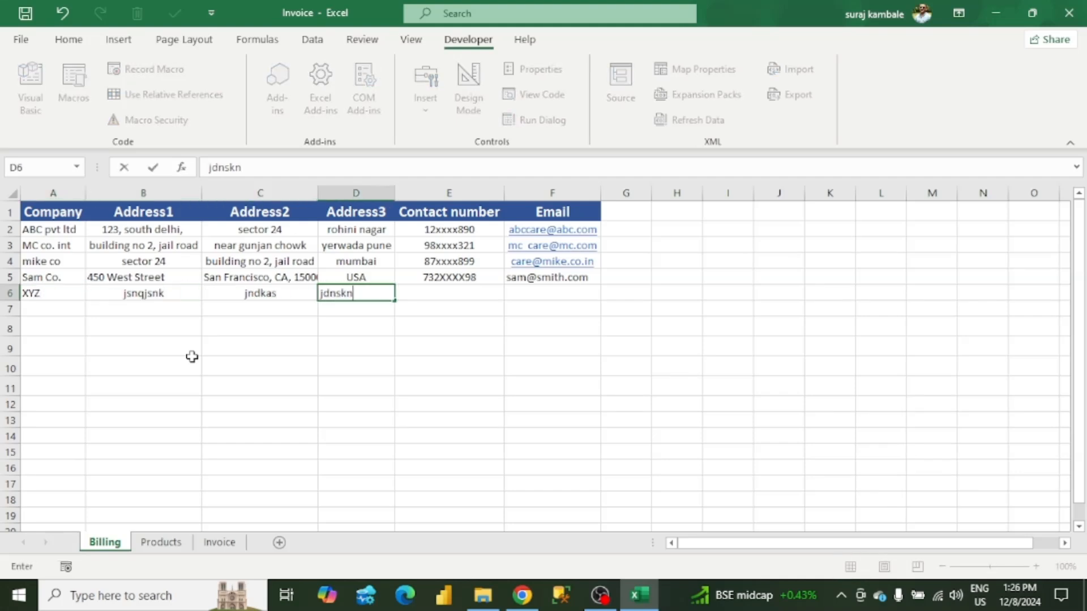
key("Tab")
type("12")
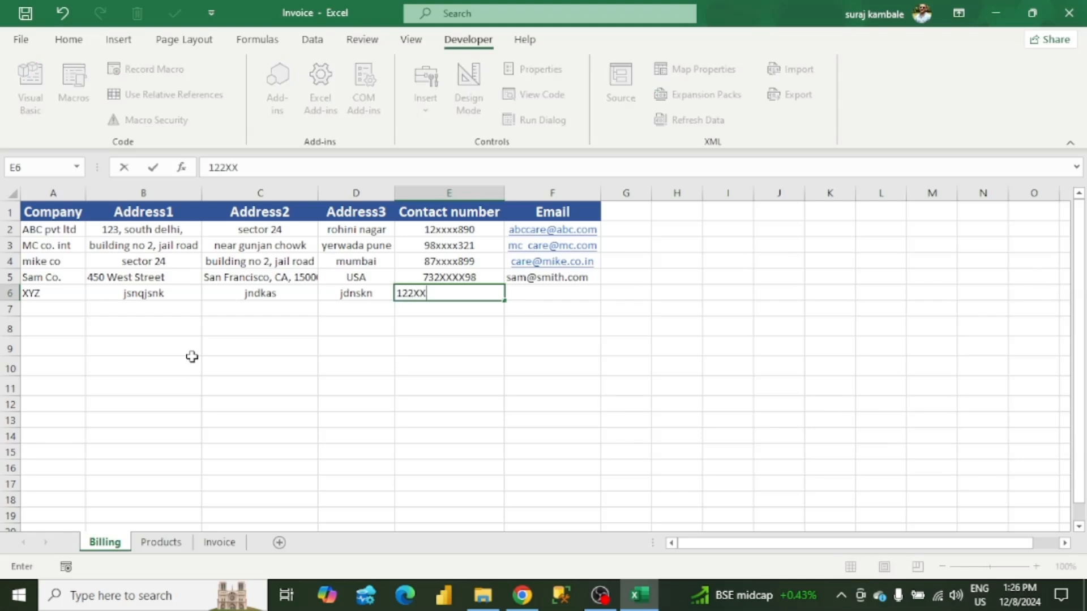
key("Return")
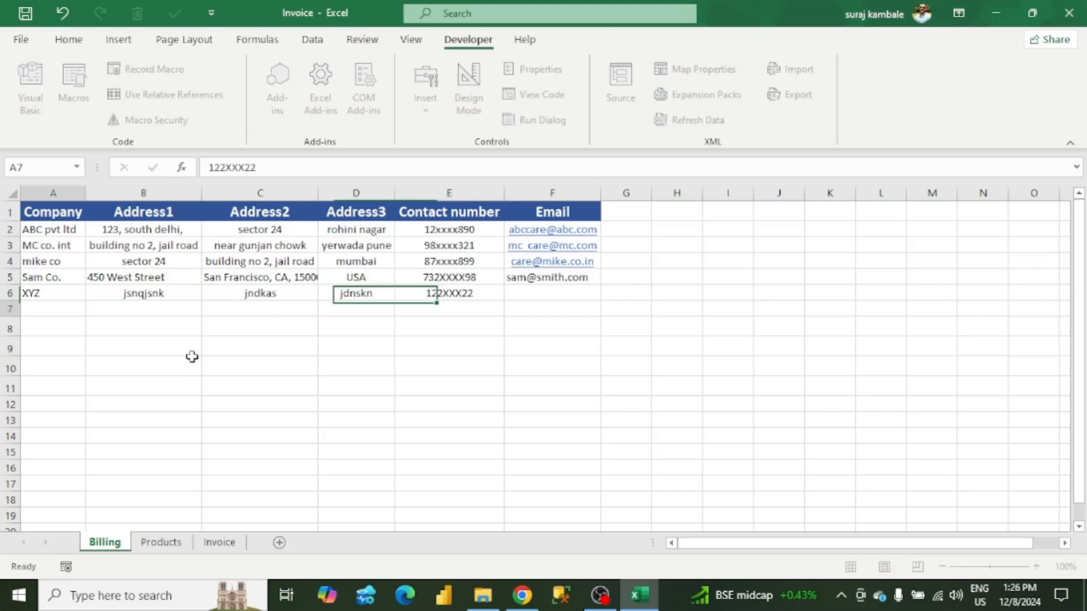
- Test the Invoice sheet's Bill To dropdown by choosing XYZ and setting it back to Sam Co
left_click(219, 542)
left_click(409, 377)
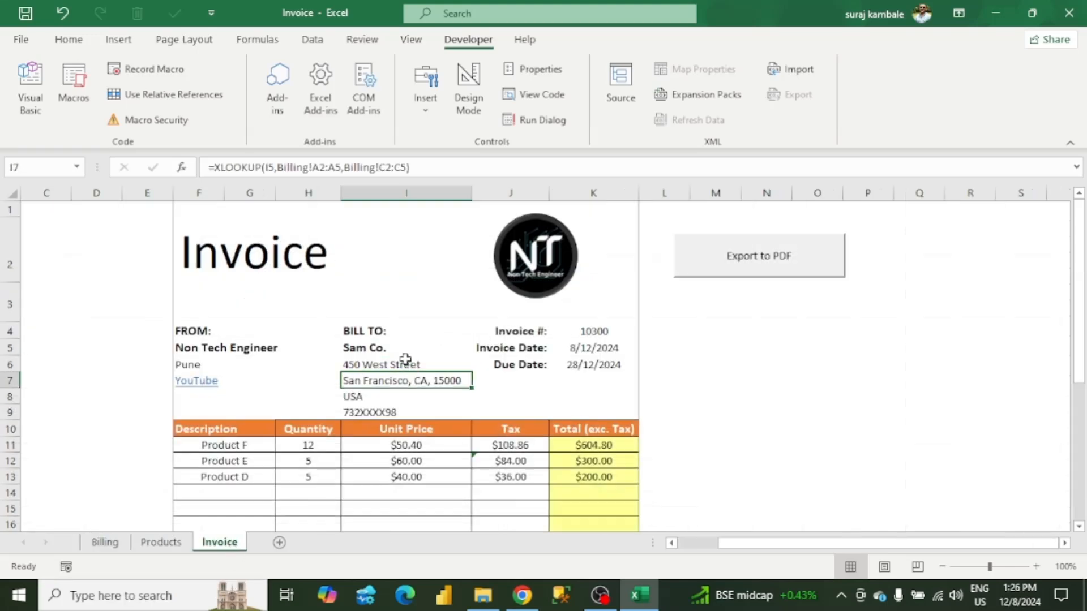
left_click(406, 364)
left_click(447, 348)
left_click(478, 349)
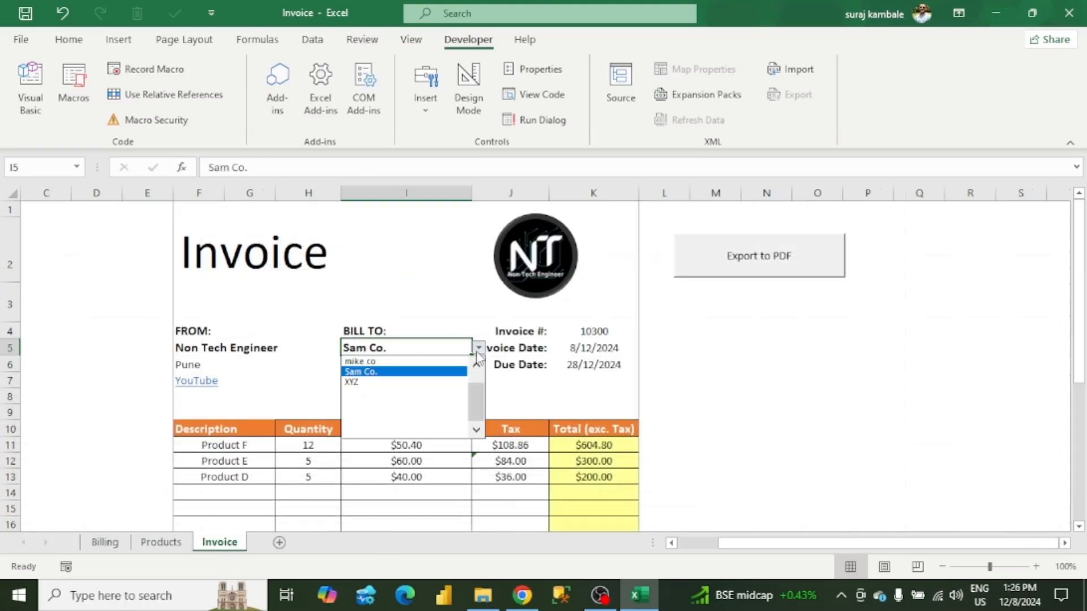
left_click(383, 383)
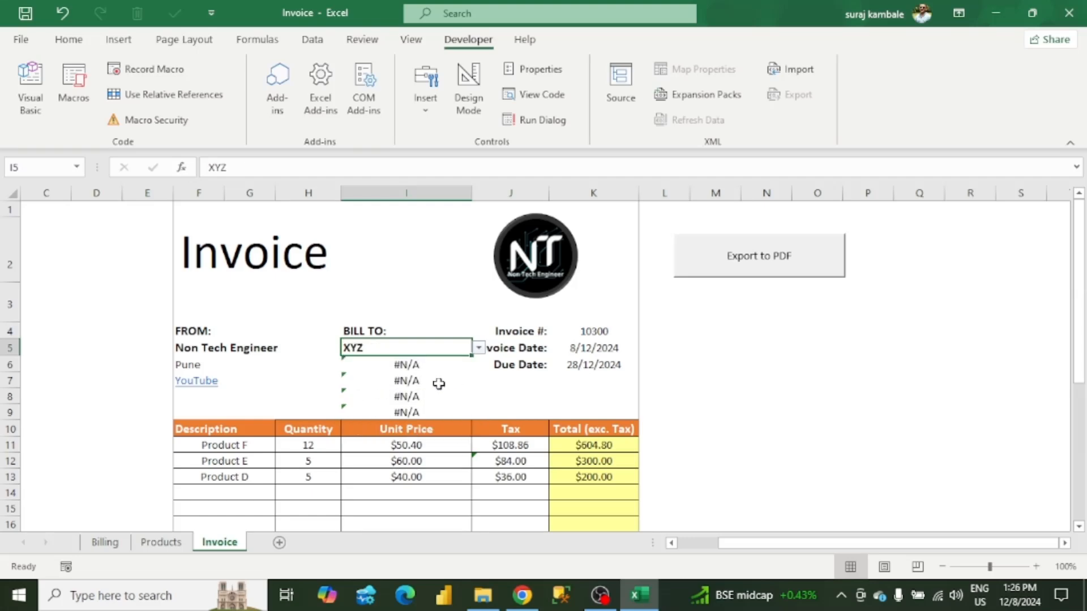
left_click(479, 350)
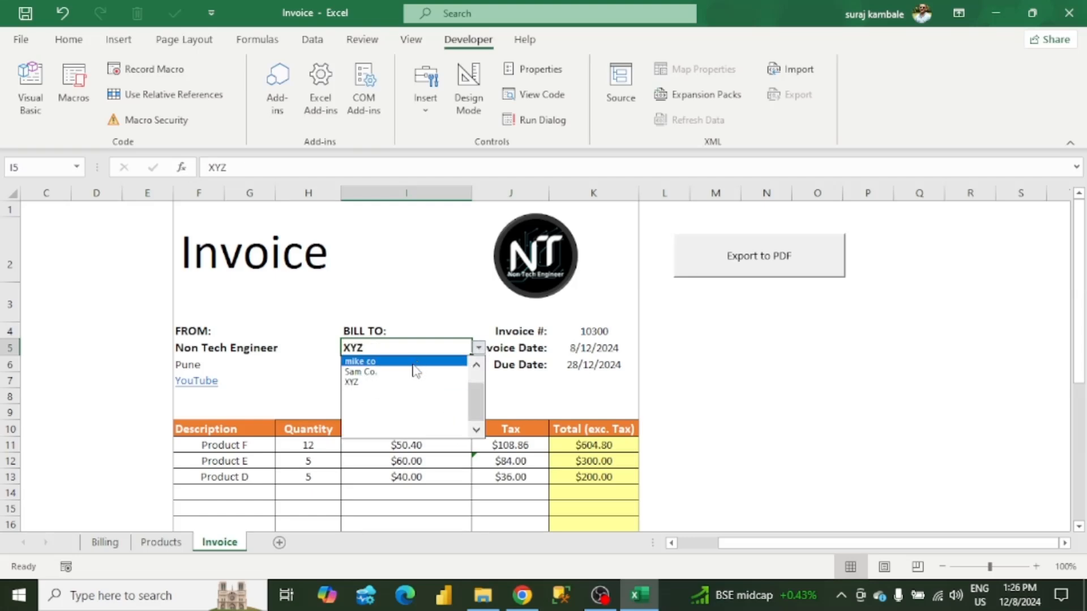
left_click(413, 373)
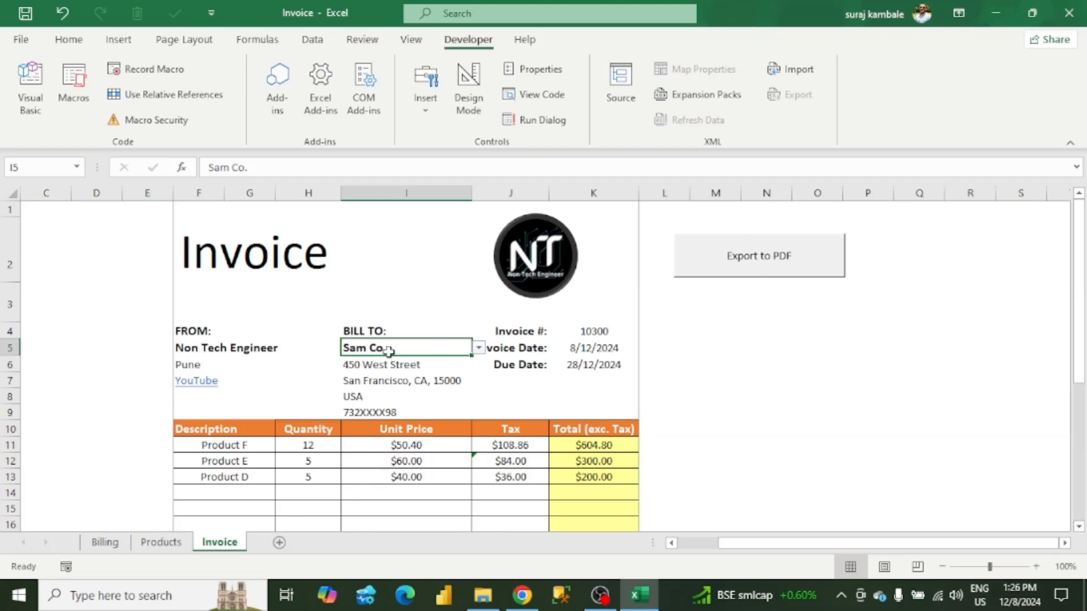
- Switch to File Explorer and check the exported invoice PDFs in the invoice folder
left_click(483, 595)
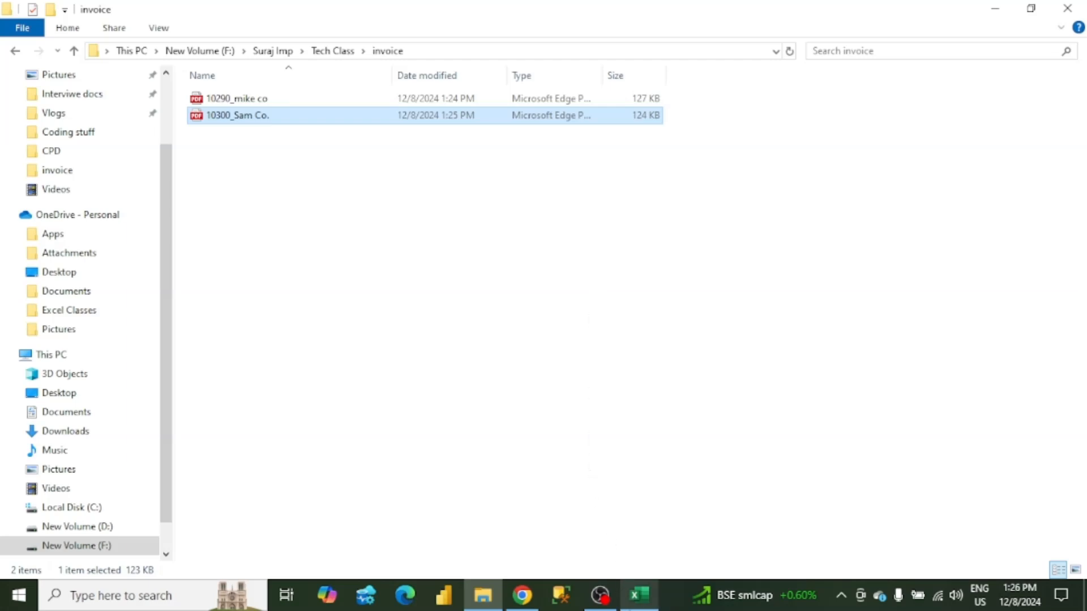
left_click(639, 594)
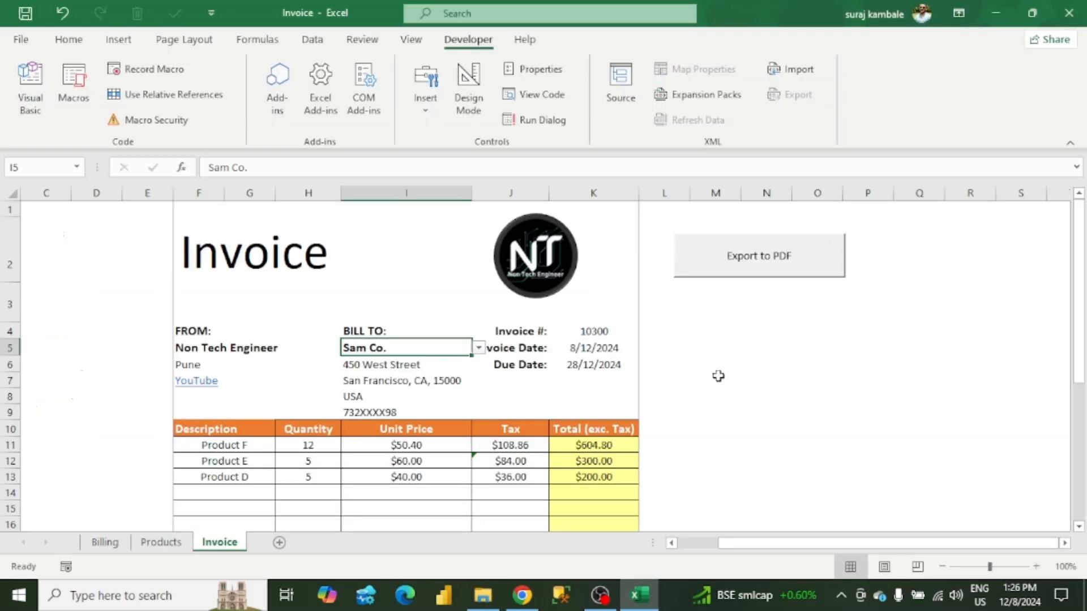
left_click(734, 393)
left_click(484, 596)
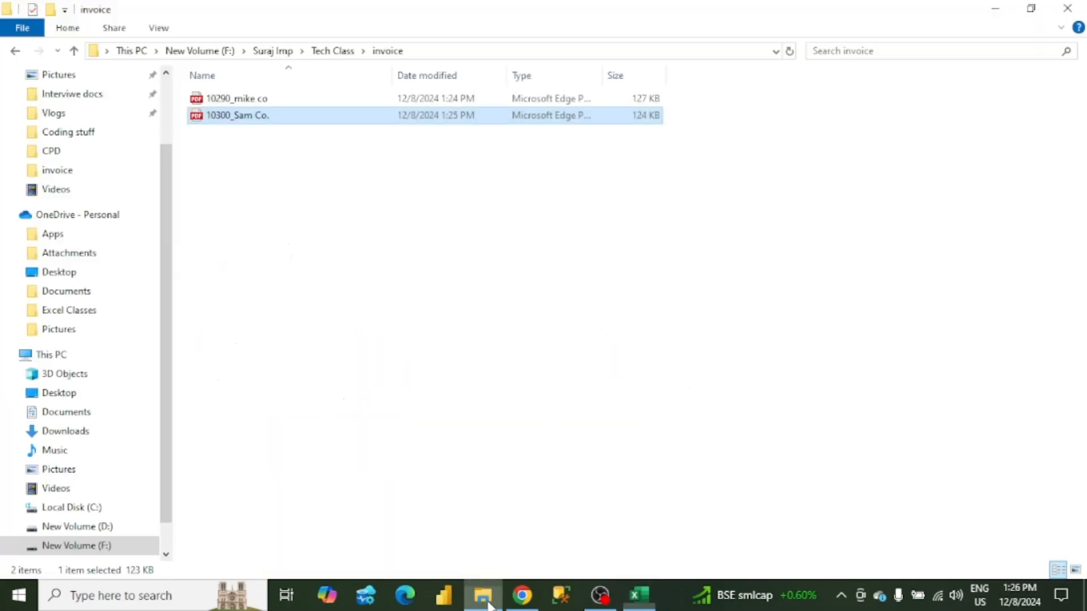
left_click(306, 221)
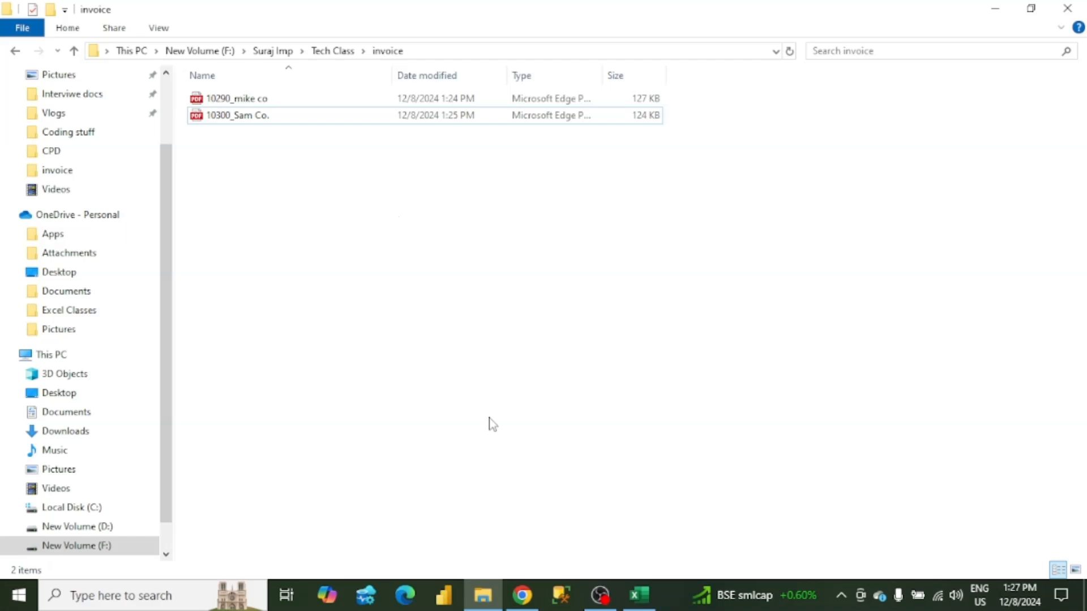
- Return to the Invoice workbook in Excel and inspect the invoice date and due date cells
left_click(640, 596)
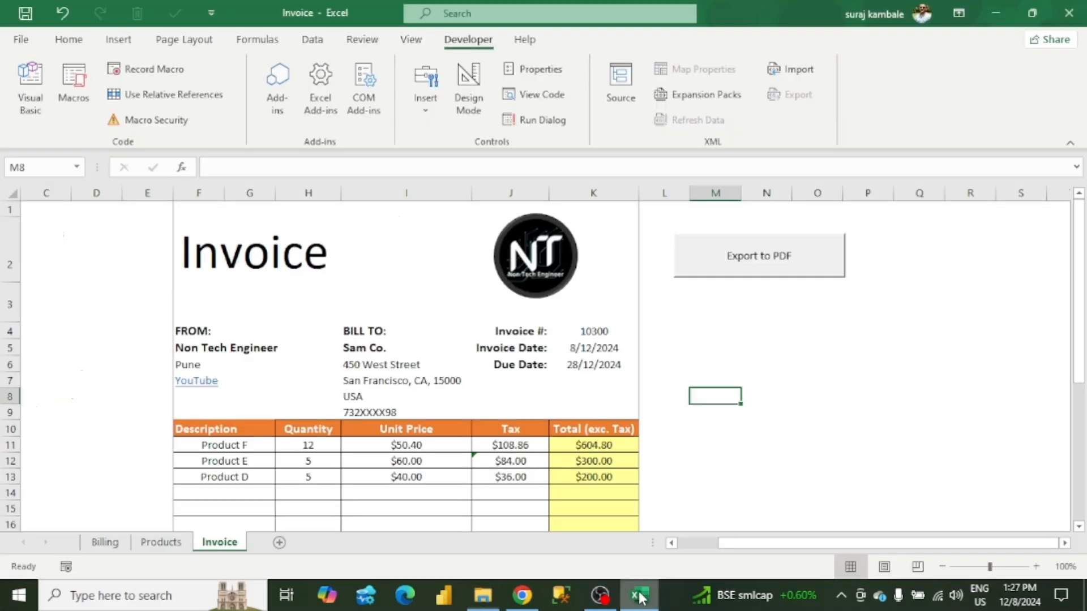
left_click(580, 349)
left_click(610, 367)
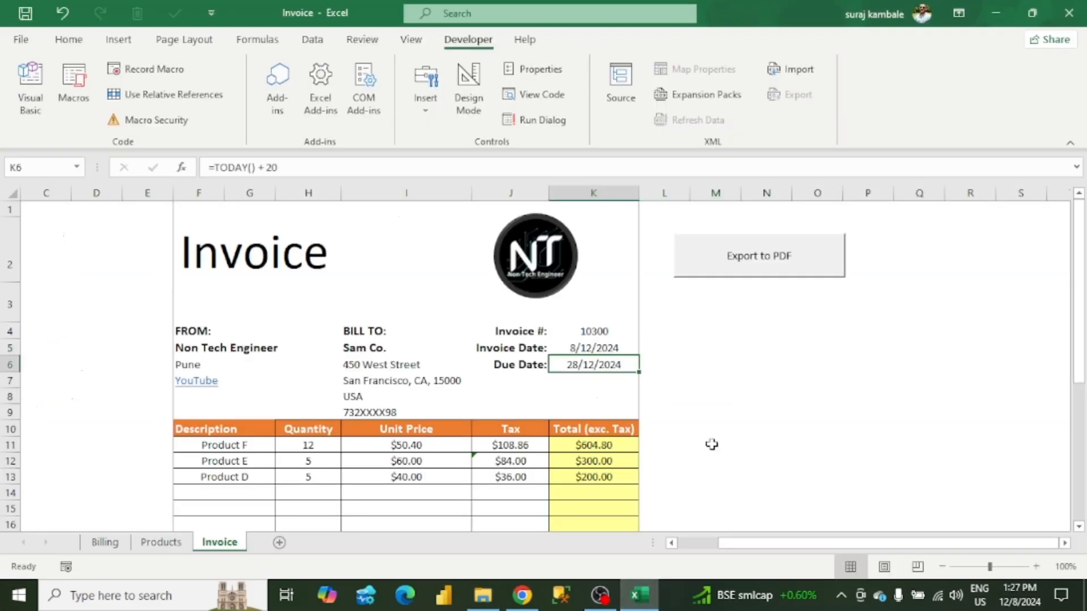